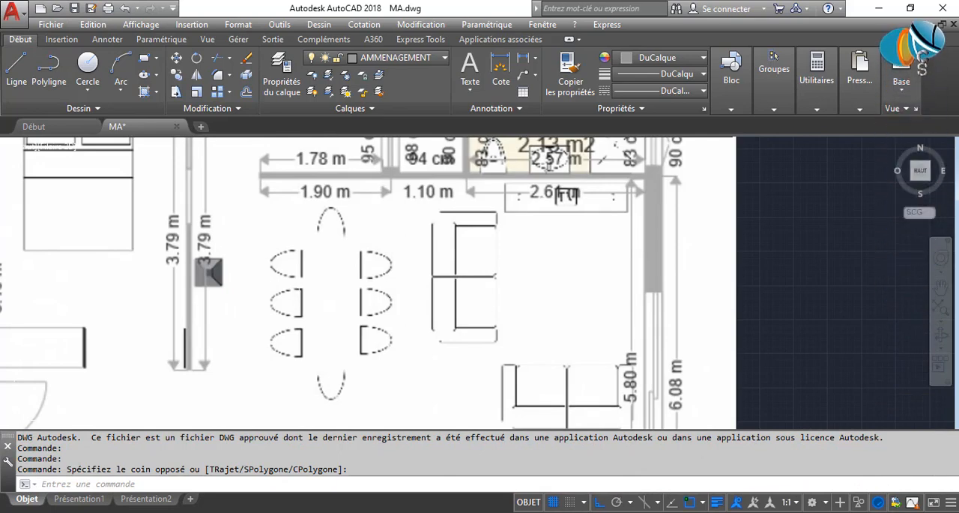
Examine the dining table, chairs and sofas in the living area of the reference floor plan.
{"action": "type", "text": "re"}
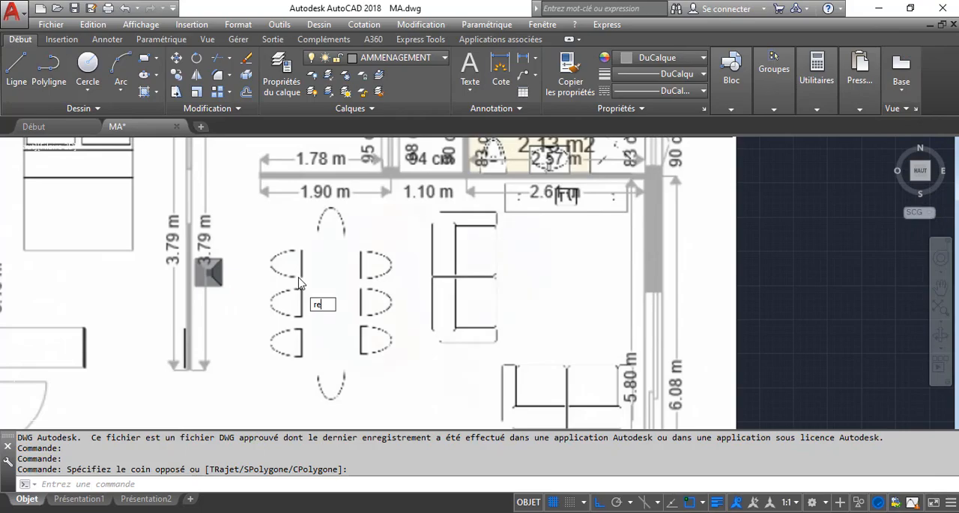
{"action": "key", "text": "Escape"}
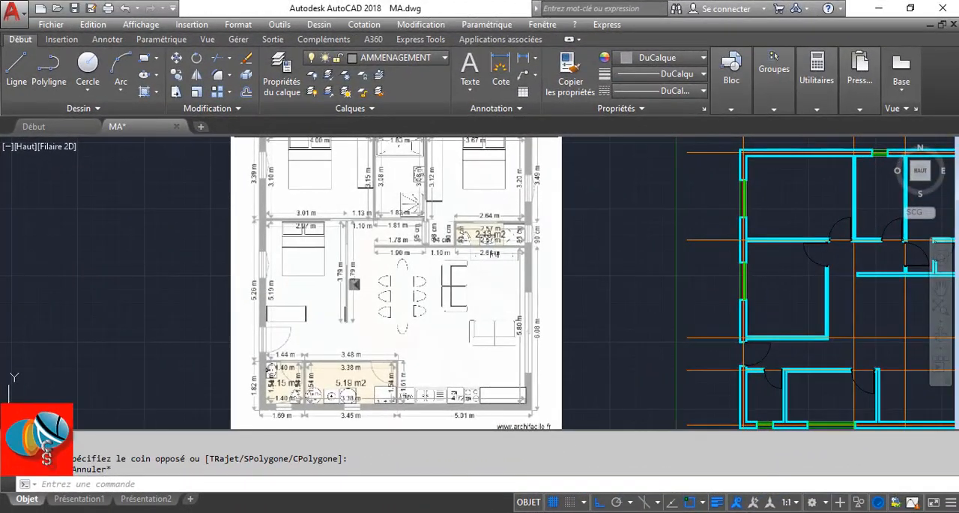
{"action": "scroll", "coordinate": [403, 327], "scroll_direction": "up", "scroll_amount": 2}
{"action": "scroll", "coordinate": [404, 327], "scroll_direction": "down", "scroll_amount": 4}
{"action": "scroll", "coordinate": [417, 383], "scroll_direction": "up", "scroll_amount": 2}
{"action": "middle_click_drag", "start_coordinate": [430, 178], "coordinate": [435, 284]}
{"action": "scroll", "coordinate": [359, 283], "scroll_direction": "up", "scroll_amount": 6}
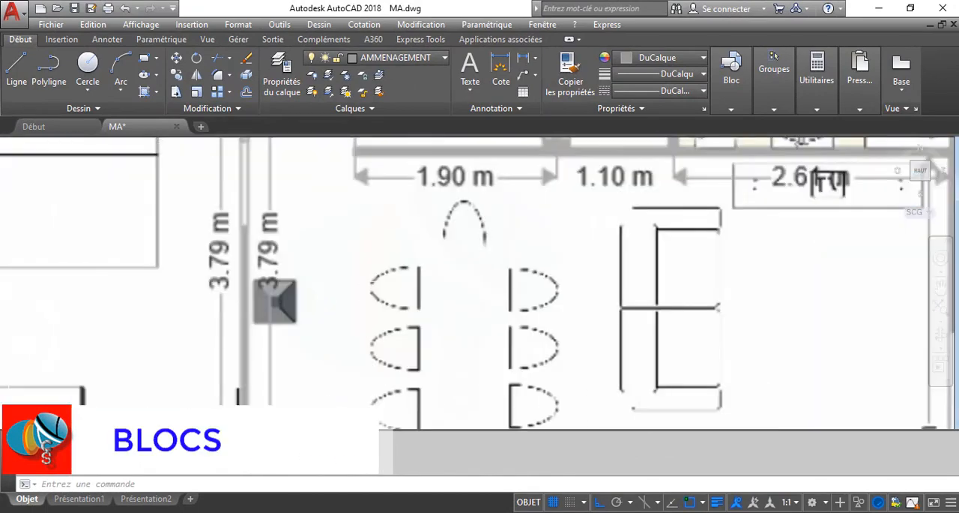
{"action": "middle_click_drag", "start_coordinate": [360, 282], "coordinate": [325, 224]}
{"action": "scroll", "coordinate": [325, 224], "scroll_direction": "down", "scroll_amount": 4}
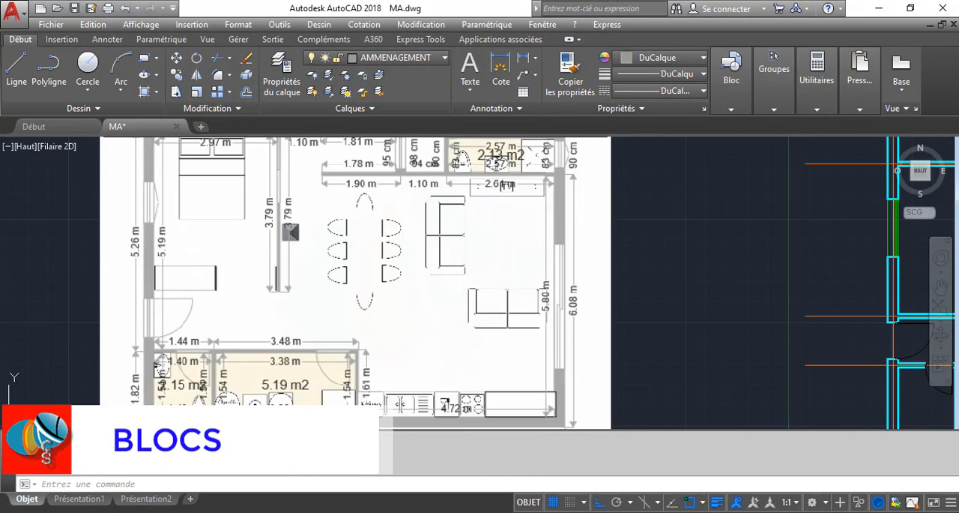
{"action": "scroll", "coordinate": [416, 269], "scroll_direction": "down", "scroll_amount": 2}
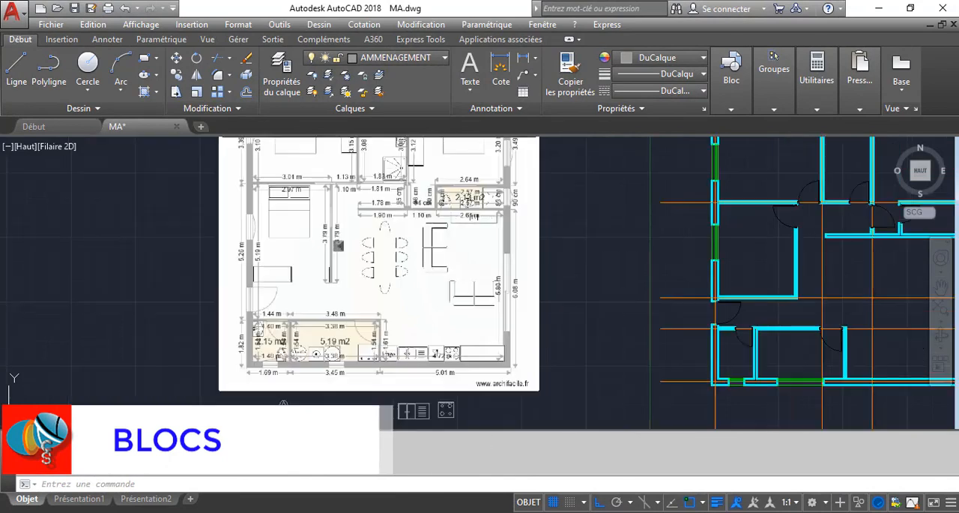
{"action": "middle_click_drag", "start_coordinate": [416, 273], "coordinate": [395, 272]}
{"action": "scroll", "coordinate": [406, 338], "scroll_direction": "up", "scroll_amount": 4}
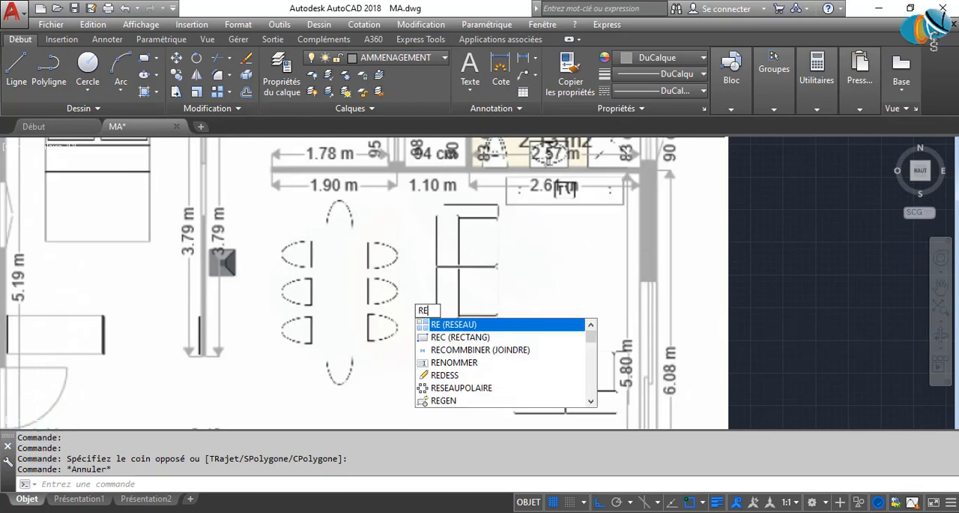
{"action": "key", "text": "Escape"}
{"action": "key", "text": "Escape"}
{"action": "key", "text": "Escape"}
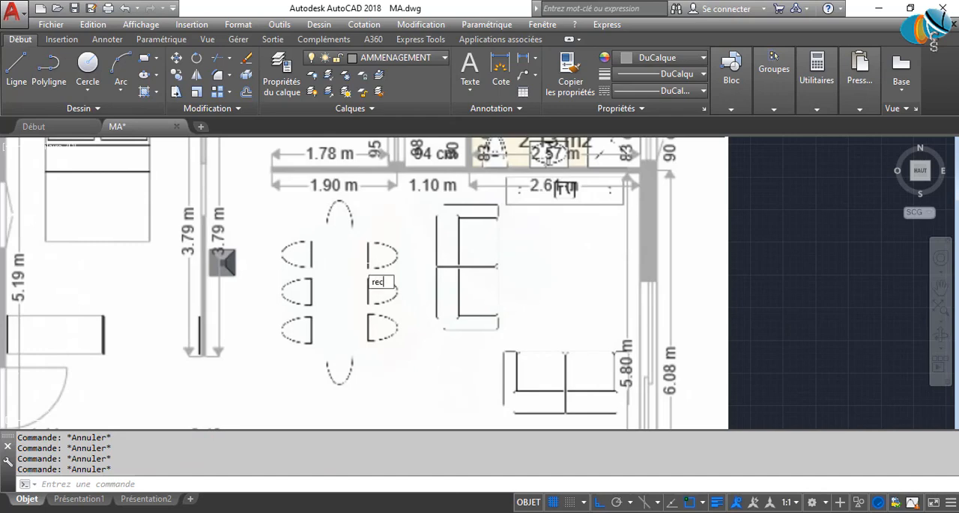
Draw a 90 by 190 rectangle for the dining table, starting at the table's upper-left corner on the reference plan.
{"action": "type", "text": "rec"}
{"action": "key", "text": "Return"}
{"action": "left_click", "coordinate": [314, 233]}
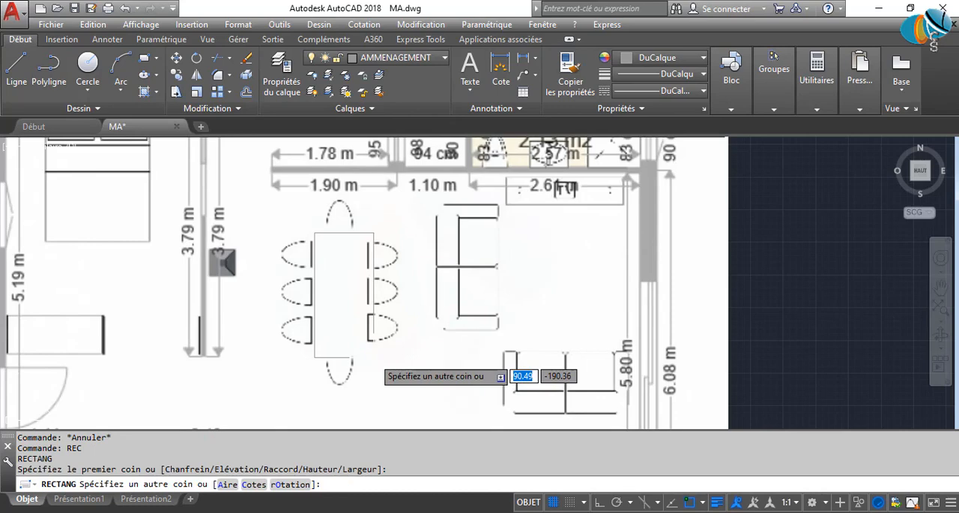
{"action": "type", "text": "c"}
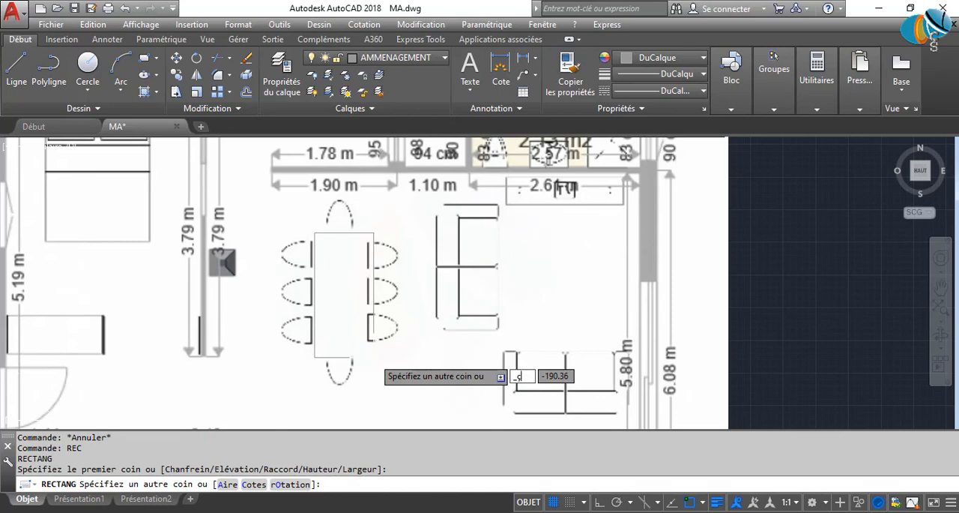
{"action": "key", "text": "Tab"}
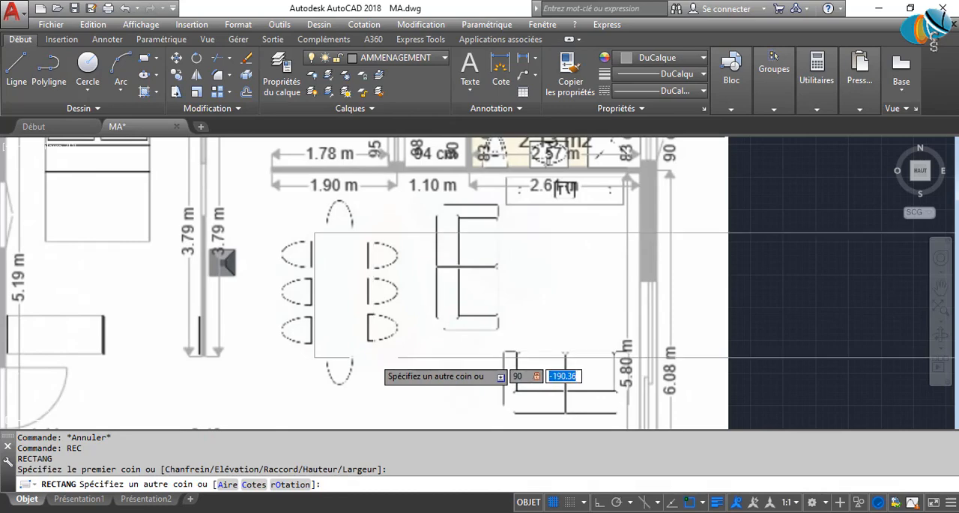
{"action": "key", "text": "Return"}
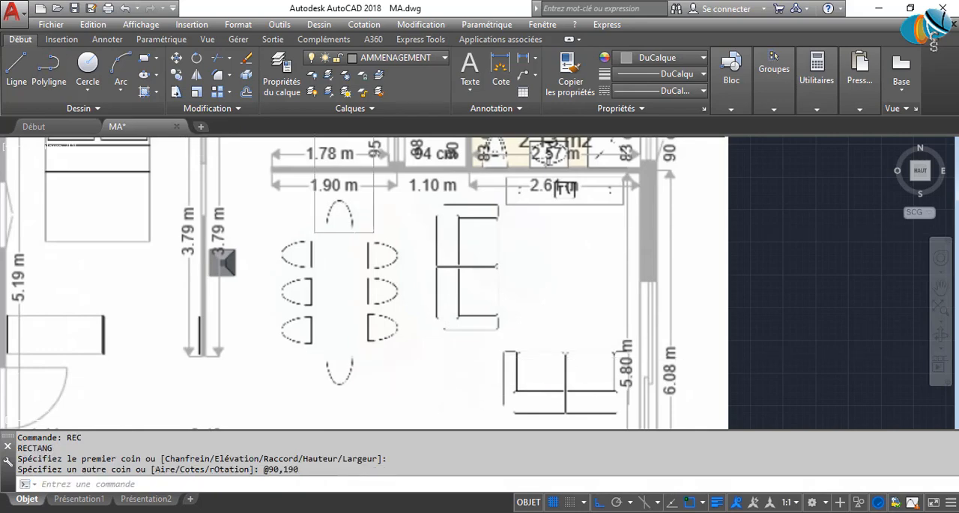
Move the table rectangle horizontally into the empty area between the reference image and the drawn floor plan.
{"action": "left_click", "coordinate": [345, 223]}
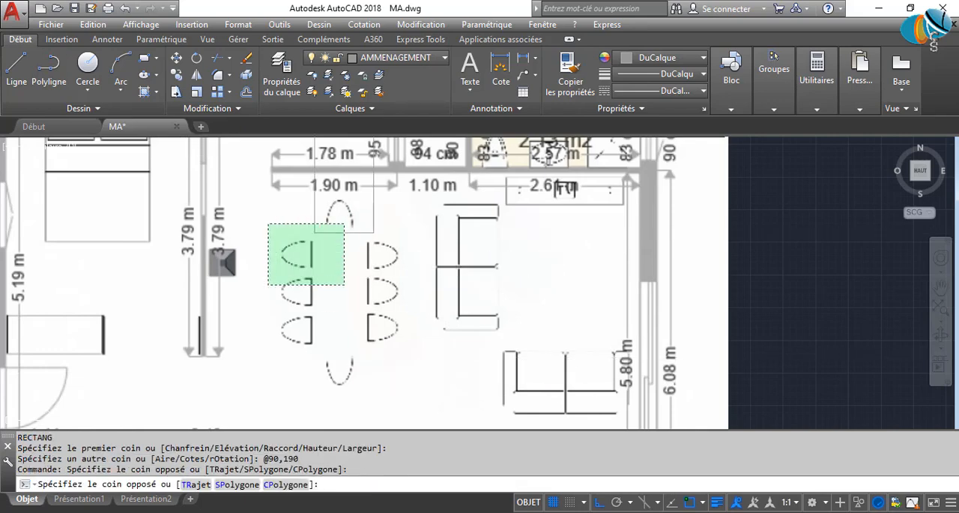
{"action": "left_click", "coordinate": [268, 285]}
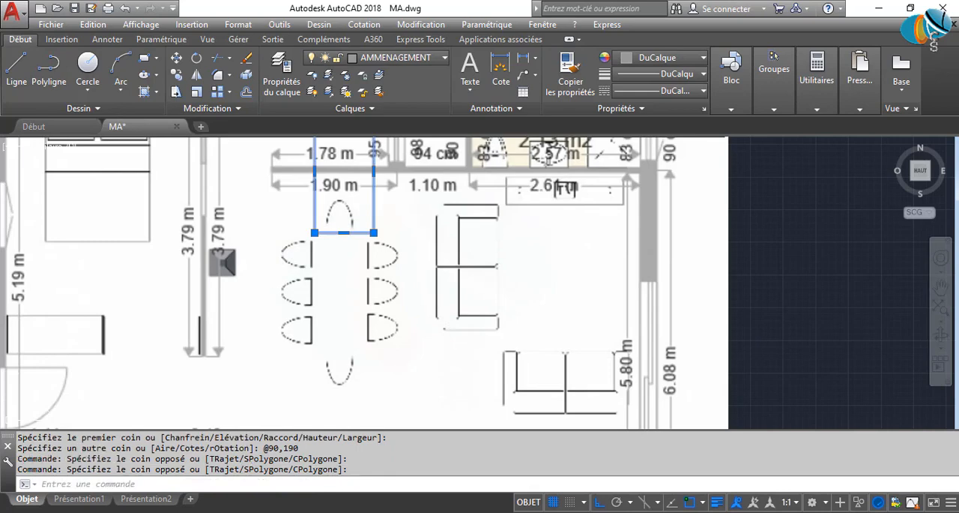
{"action": "type", "text": "DP"}
{"action": "key", "text": "Return"}
{"action": "left_click", "coordinate": [267, 268]}
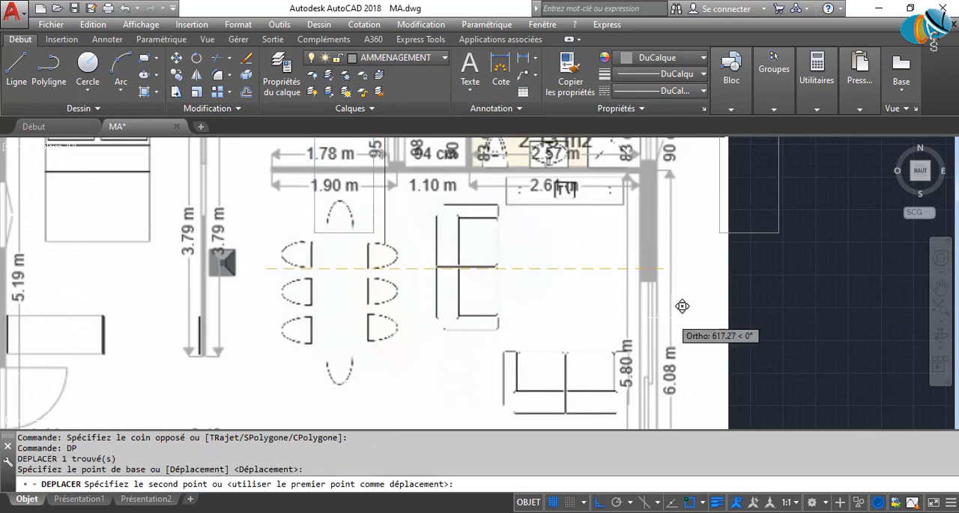
{"action": "middle_click_drag", "start_coordinate": [666, 322], "coordinate": [343, 367]}
{"action": "left_click", "coordinate": [480, 361]}
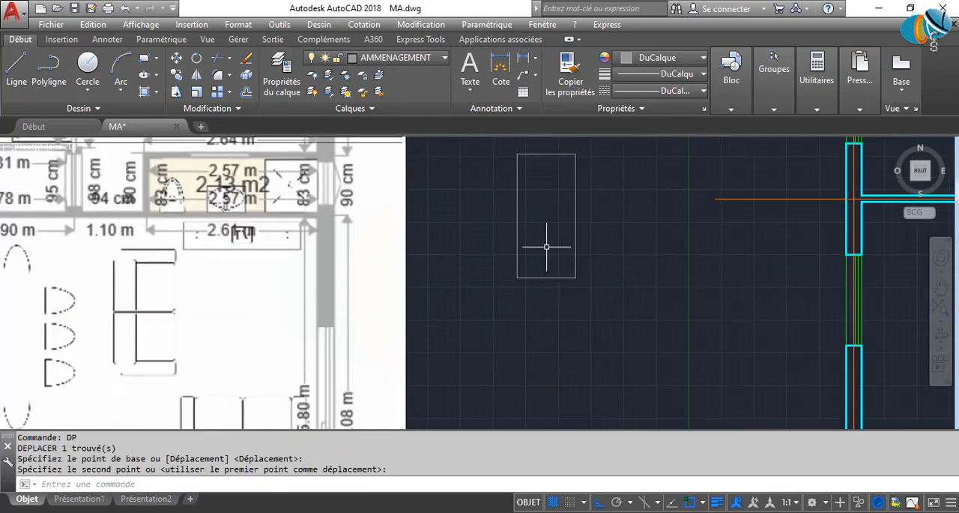
Inspect the shape of the dining chairs on the reference plan and return to the table rectangle.
{"action": "middle_click_drag", "start_coordinate": [540, 274], "coordinate": [533, 340]}
{"action": "scroll", "coordinate": [541, 216], "scroll_direction": "up", "scroll_amount": 2}
{"action": "scroll", "coordinate": [469, 275], "scroll_direction": "down", "scroll_amount": 6}
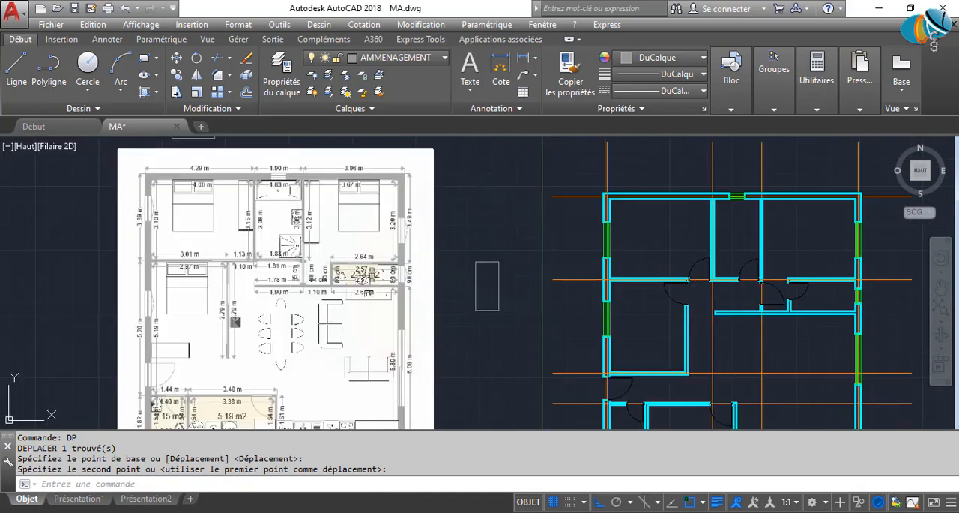
{"action": "scroll", "coordinate": [318, 296], "scroll_direction": "up", "scroll_amount": 4}
{"action": "scroll", "coordinate": [210, 341], "scroll_direction": "up", "scroll_amount": 2}
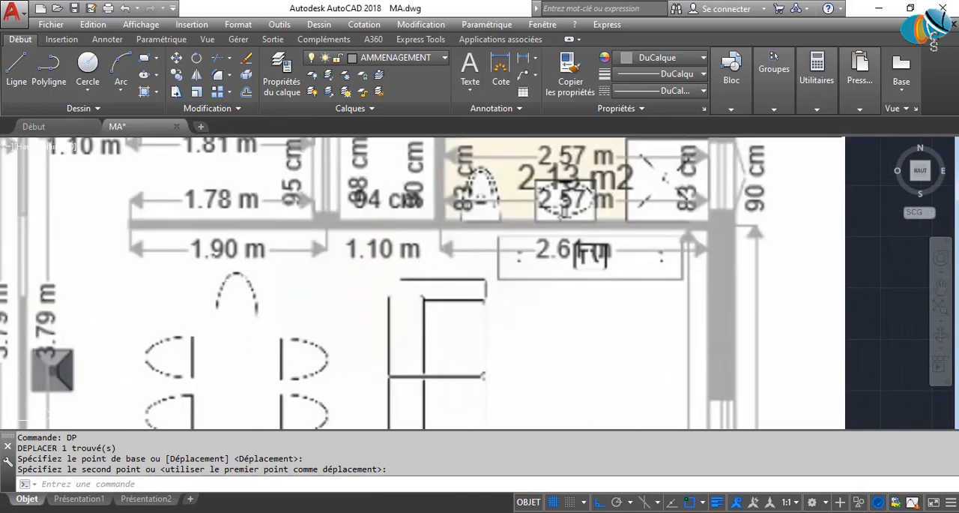
{"action": "scroll", "coordinate": [498, 345], "scroll_direction": "down", "scroll_amount": 3}
{"action": "middle_click_drag", "start_coordinate": [498, 345], "coordinate": [278, 364]}
{"action": "scroll", "coordinate": [404, 344], "scroll_direction": "up", "scroll_amount": 1}
{"action": "scroll", "coordinate": [412, 345], "scroll_direction": "up", "scroll_amount": 1}
{"action": "middle_click_drag", "start_coordinate": [411, 345], "coordinate": [310, 373]}
Draw a chair ellipse upward from the midpoint of the table's top edge, with a 60 vertical axis and a 20 horizontal half-axis.
{"action": "type", "text": "EL"}
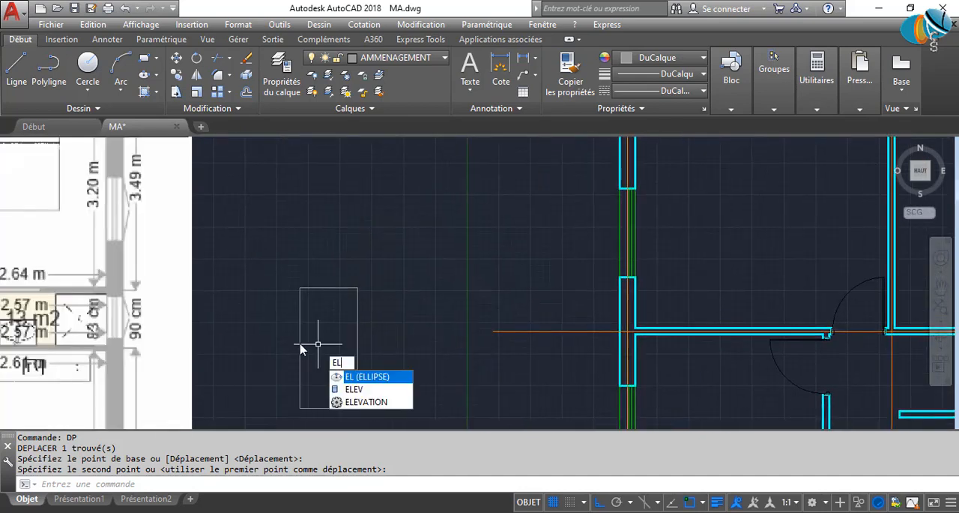
{"action": "key", "text": "Return"}
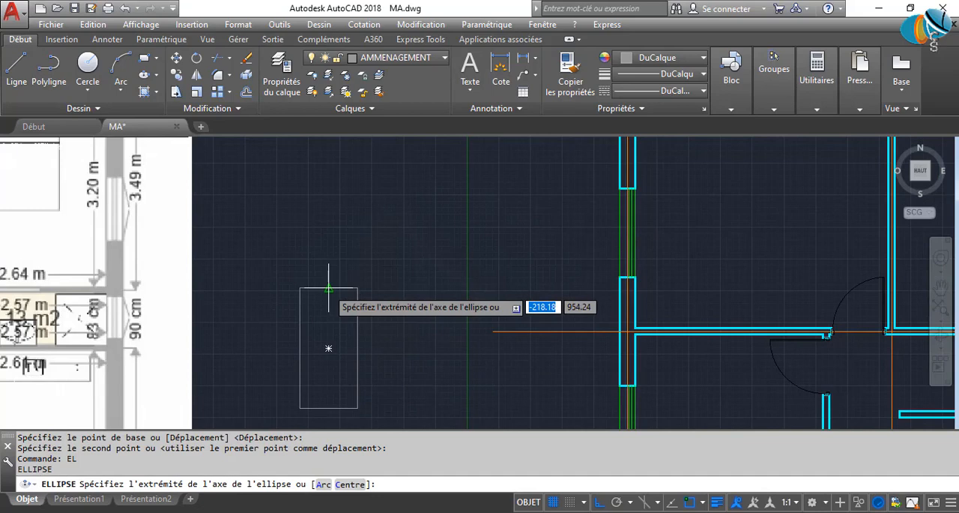
{"action": "left_click", "coordinate": [328, 270]}
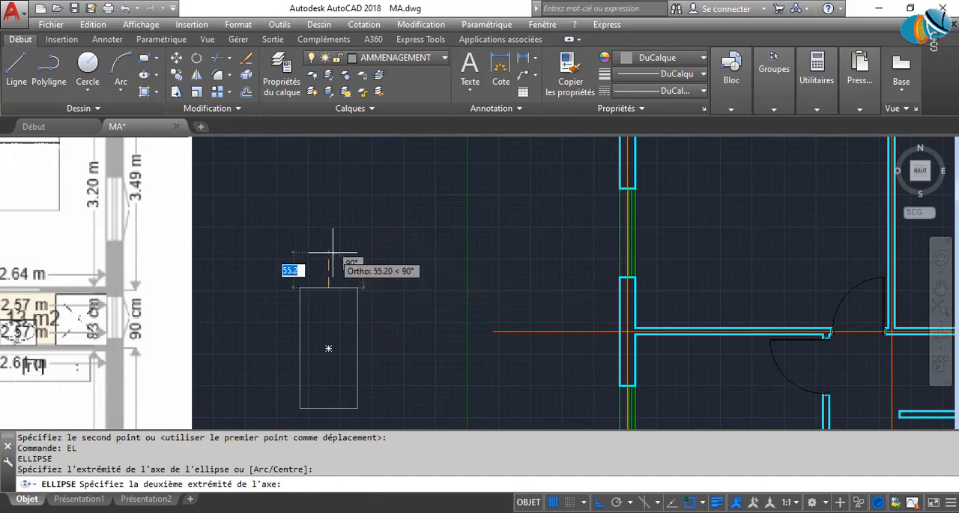
{"action": "type", "text": "60"}
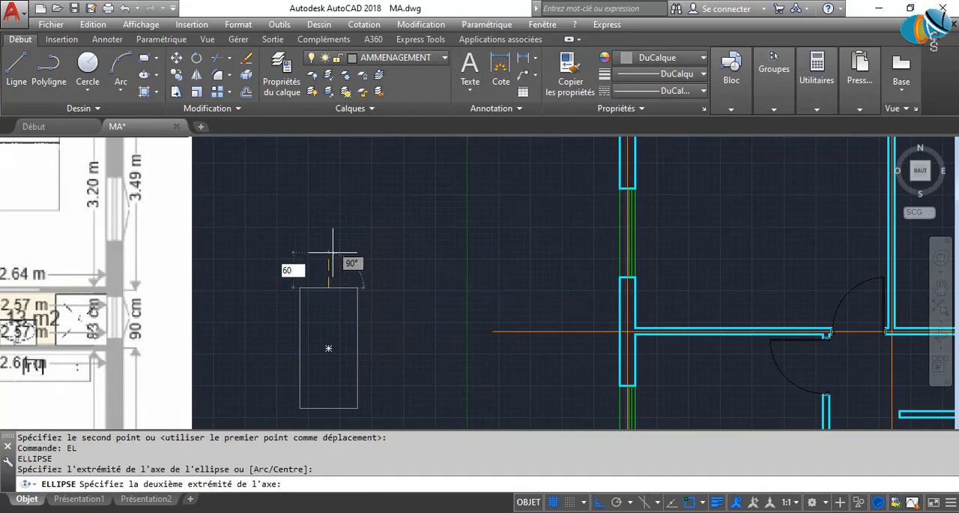
{"action": "key", "text": "Return"}
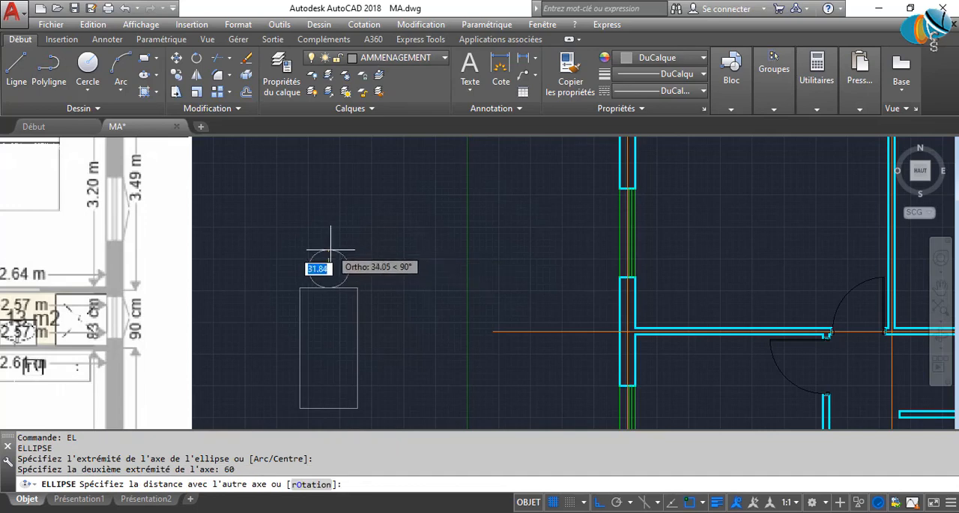
{"action": "scroll", "coordinate": [329, 257], "scroll_direction": "up", "scroll_amount": 6}
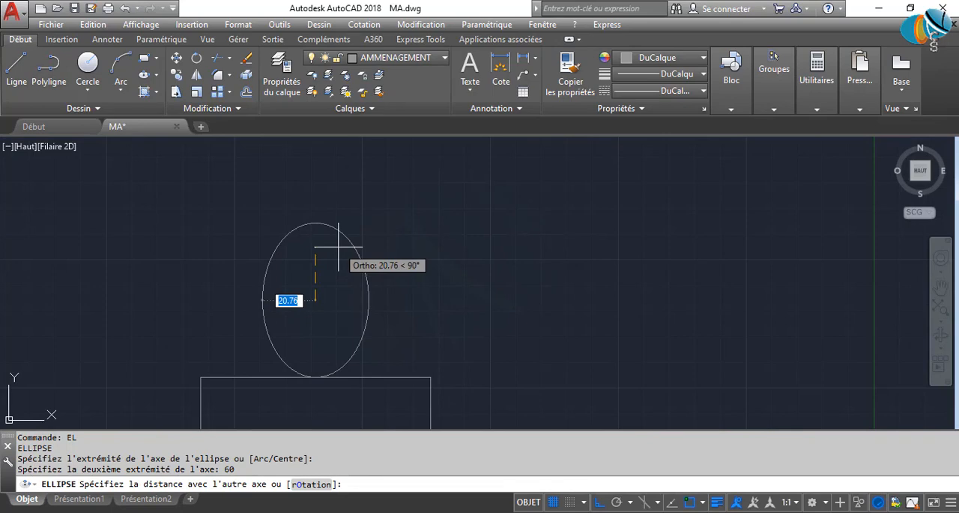
{"action": "type", "text": "20"}
{"action": "key", "text": "Return"}
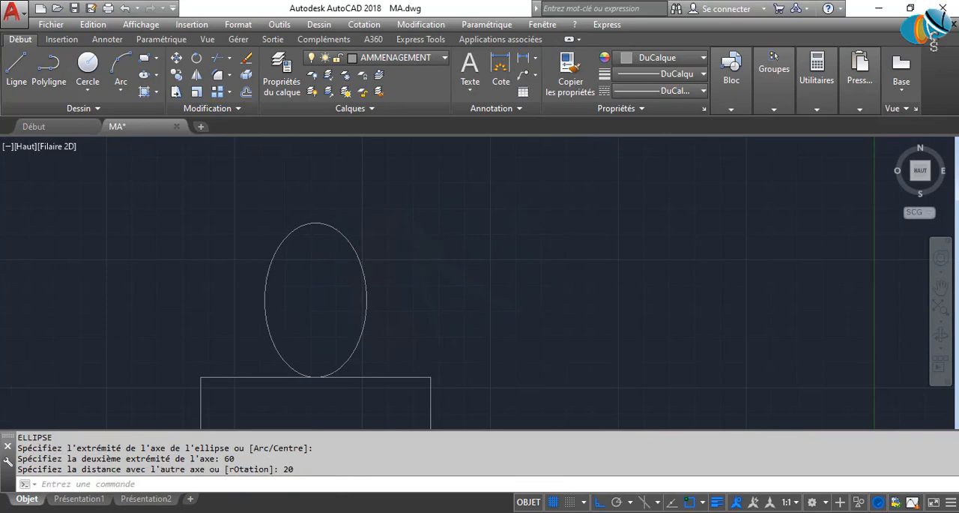
Move the chair ellipse by its centre onto the midpoint of the table's top edge.
{"action": "scroll", "coordinate": [392, 261], "scroll_direction": "down", "scroll_amount": 3}
{"action": "scroll", "coordinate": [392, 262], "scroll_direction": "up", "scroll_amount": 2}
{"action": "scroll", "coordinate": [391, 263], "scroll_direction": "down", "scroll_amount": 3}
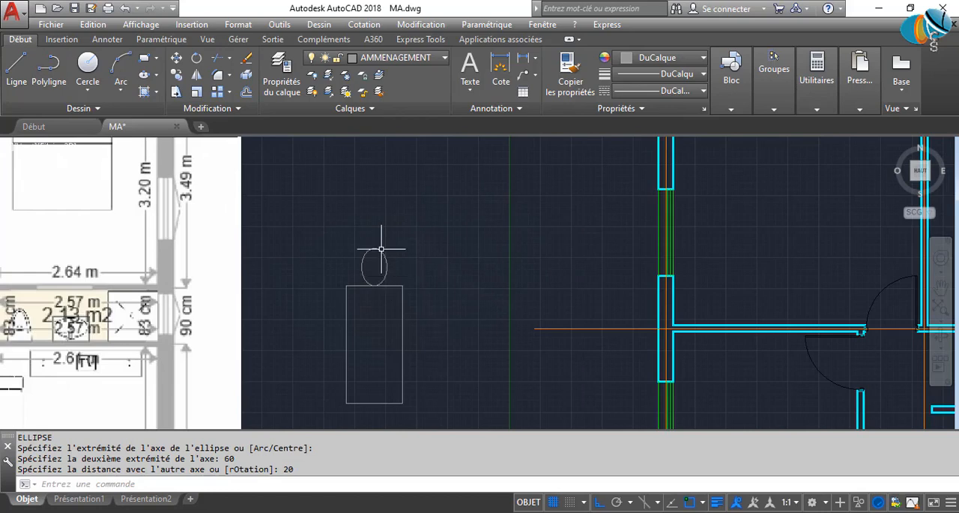
{"action": "scroll", "coordinate": [383, 247], "scroll_direction": "up", "scroll_amount": 4}
{"action": "left_click", "coordinate": [413, 287]}
{"action": "left_click", "coordinate": [360, 233]}
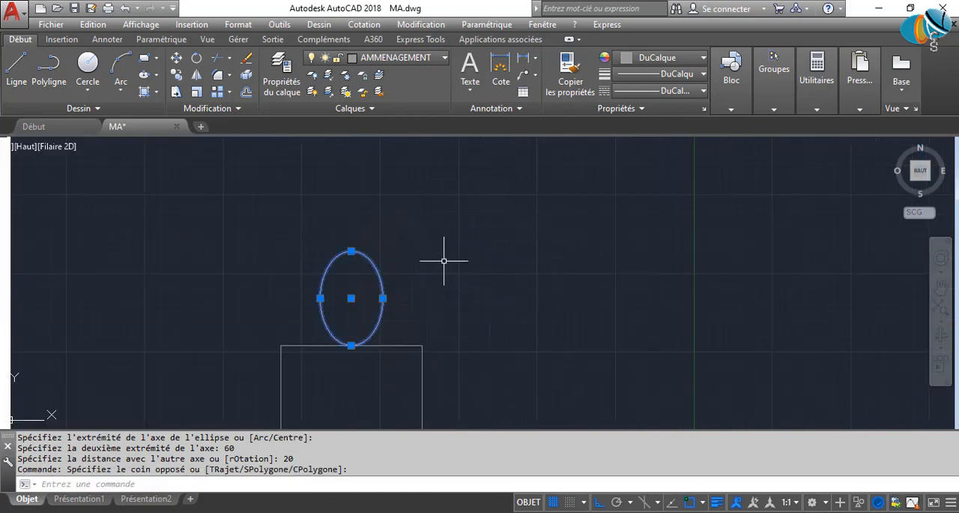
{"action": "type", "text": "dp"}
{"action": "key", "text": "Return"}
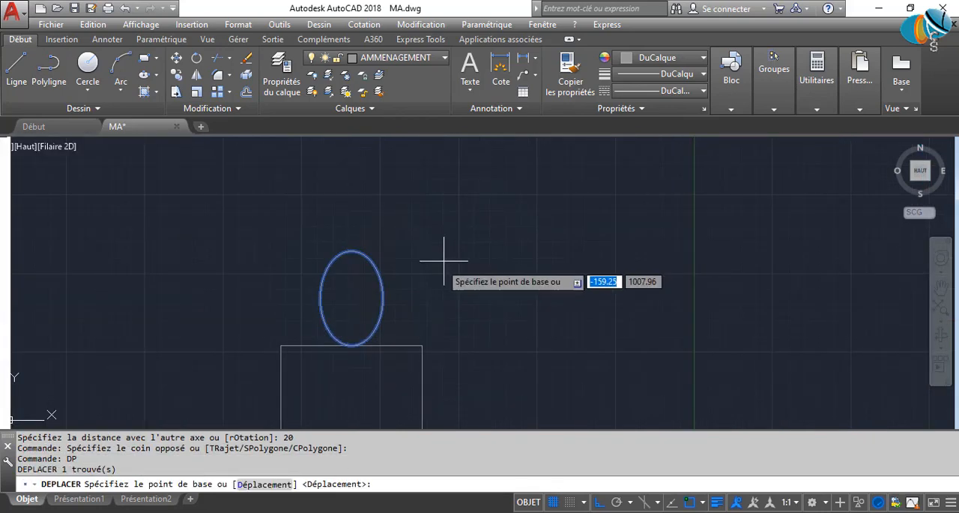
{"action": "left_click", "coordinate": [351, 299]}
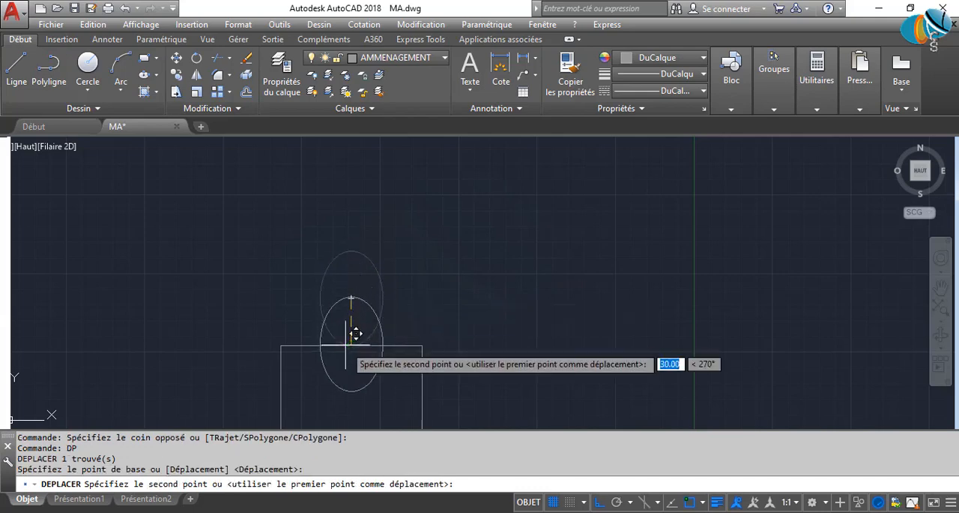
{"action": "left_click", "coordinate": [359, 350]}
{"action": "scroll", "coordinate": [450, 244], "scroll_direction": "down", "scroll_amount": 4}
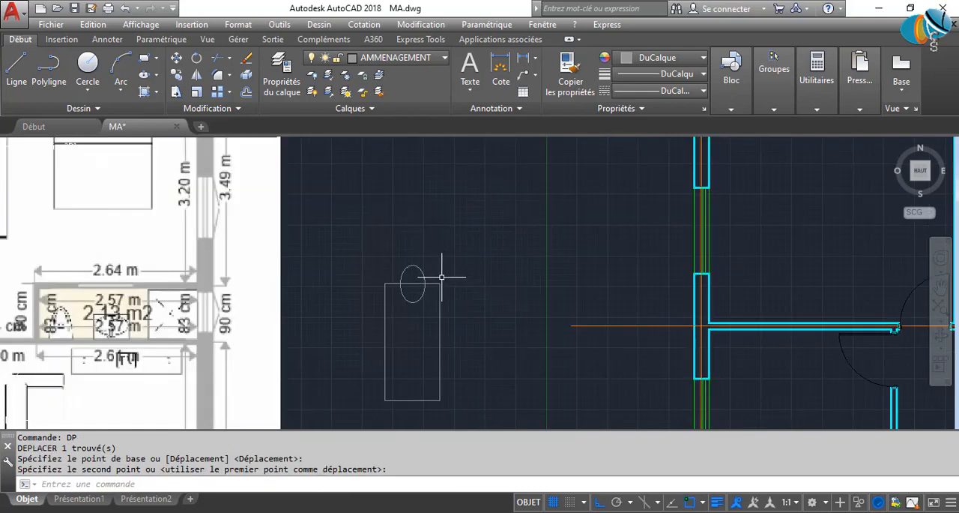
{"action": "scroll", "coordinate": [405, 279], "scroll_direction": "up", "scroll_amount": 2}
{"action": "left_click", "coordinate": [414, 274]}
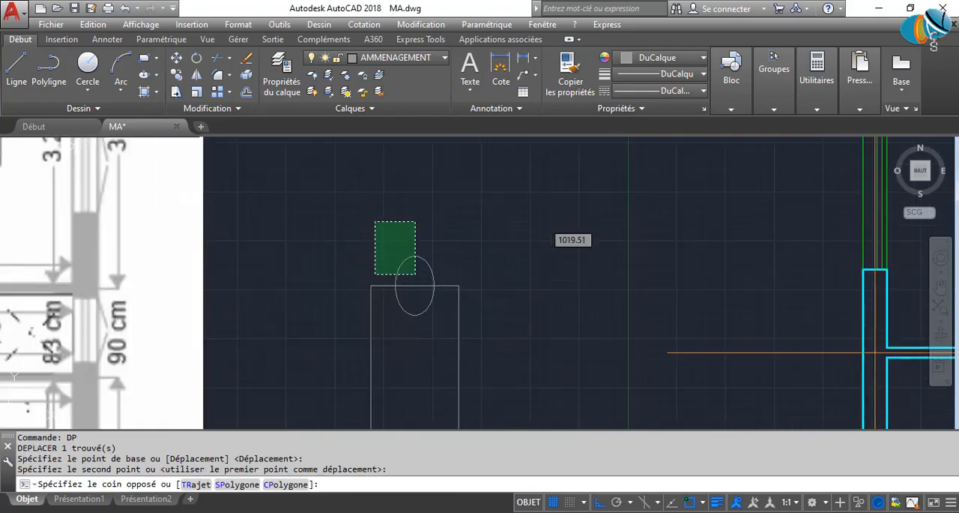
{"action": "left_click", "coordinate": [375, 221]}
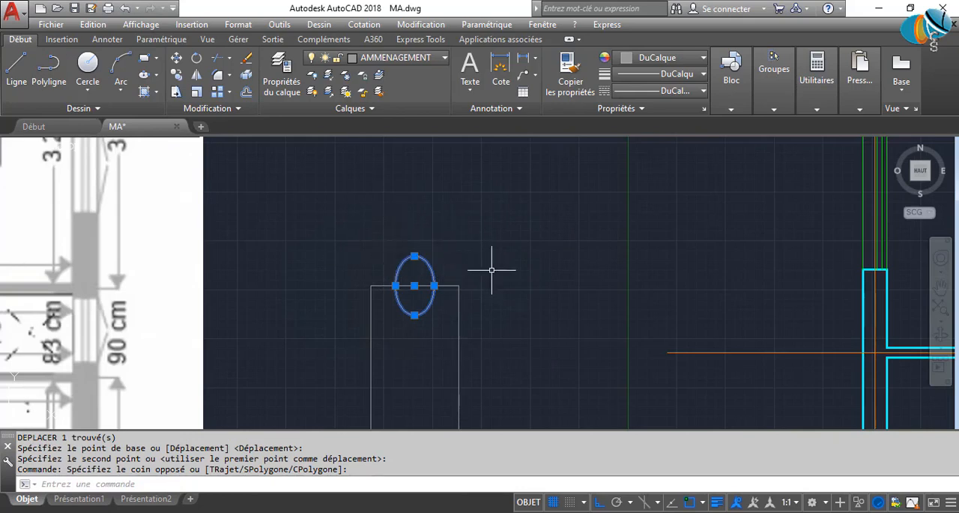
{"action": "scroll", "coordinate": [492, 269], "scroll_direction": "down", "scroll_amount": 2}
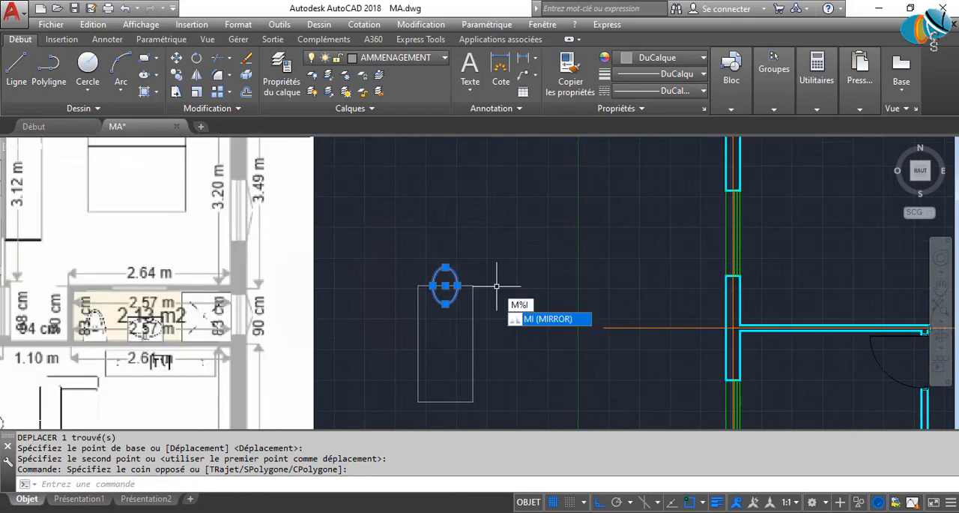
{"action": "key", "text": "Escape"}
{"action": "key", "text": "Escape"}
Mirror the chair ellipse across the table's horizontal midline onto its bottom edge, keeping the original.
{"action": "scroll", "coordinate": [473, 266], "scroll_direction": "up", "scroll_amount": 3}
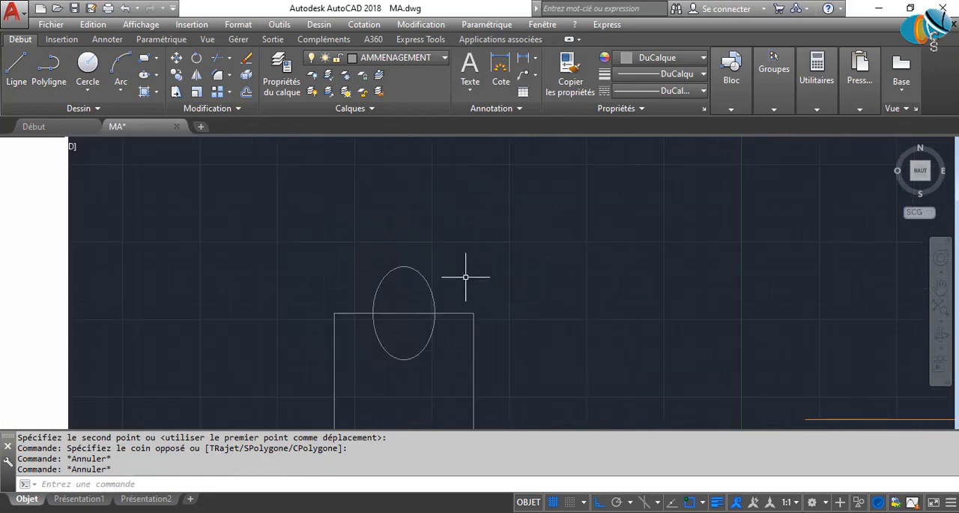
{"action": "left_click", "coordinate": [467, 276]}
{"action": "left_click", "coordinate": [317, 214]}
{"action": "key", "text": "Return"}
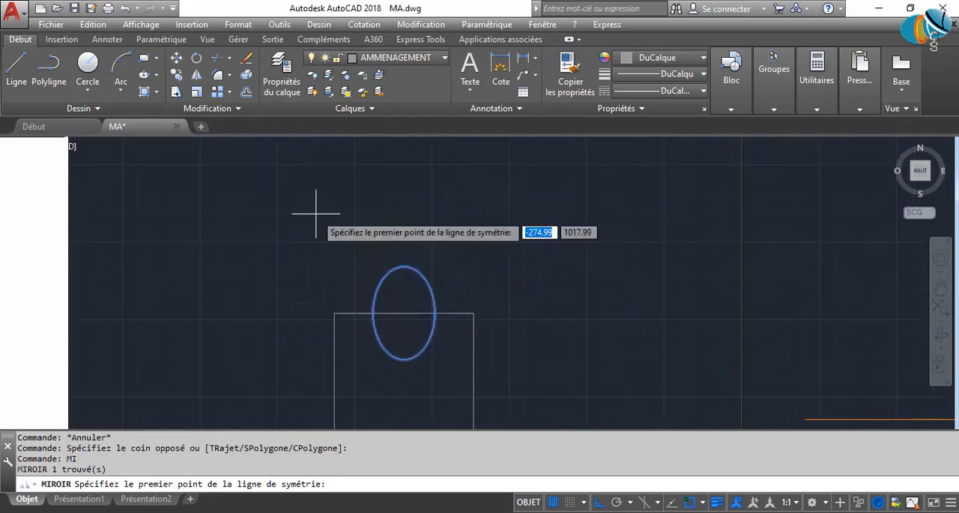
{"action": "scroll", "coordinate": [349, 353], "scroll_direction": "down", "scroll_amount": 4}
{"action": "middle_click_drag", "start_coordinate": [344, 378], "coordinate": [345, 308]}
{"action": "left_click", "coordinate": [358, 294]}
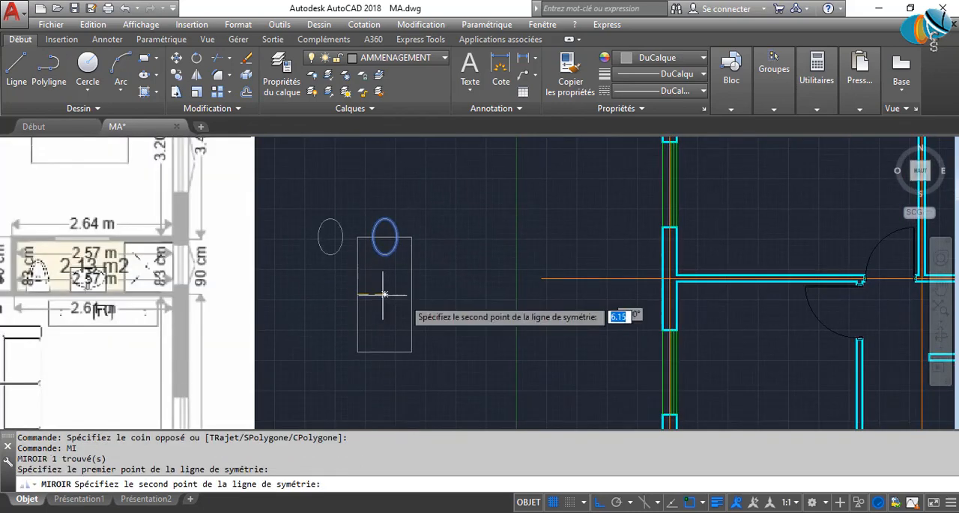
{"action": "left_click", "coordinate": [531, 316]}
{"action": "key", "text": "Return"}
Copy the bottom chair ellipse straight up into the middle area of the table, between the two end chairs.
{"action": "scroll", "coordinate": [371, 352], "scroll_direction": "up", "scroll_amount": 2}
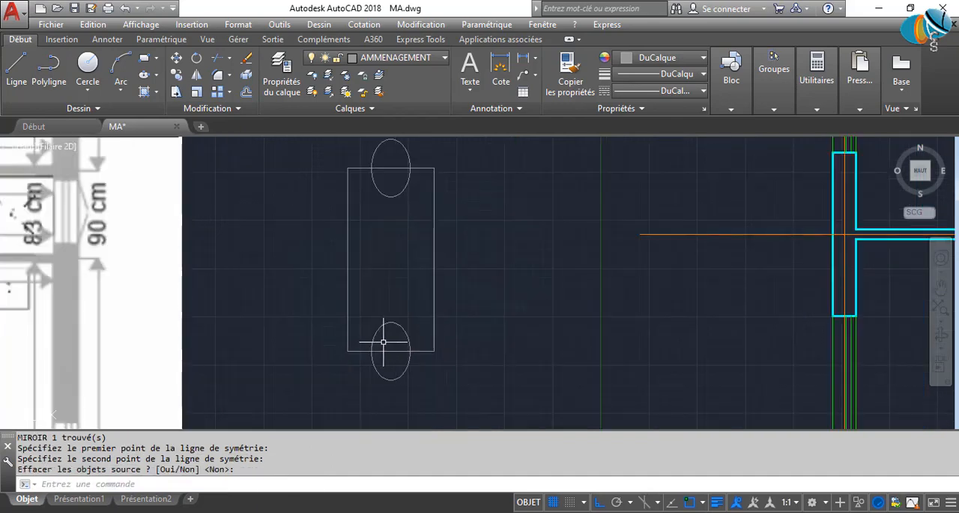
{"action": "left_click", "coordinate": [380, 336]}
{"action": "left_click", "coordinate": [365, 295]}
{"action": "key", "text": "Return"}
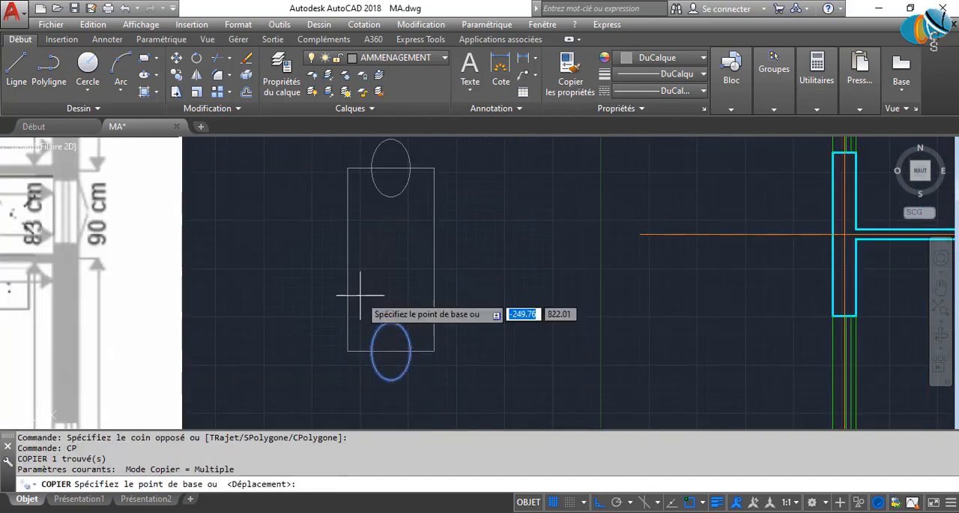
{"action": "left_click", "coordinate": [410, 351]}
{"action": "left_click", "coordinate": [445, 277]}
{"action": "key", "text": "Escape"}
{"action": "left_click", "coordinate": [400, 281]}
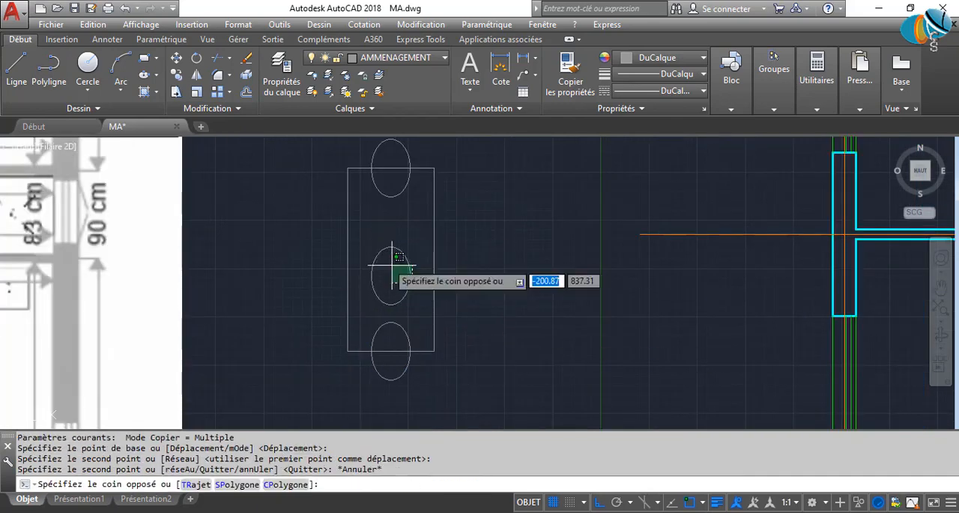
{"action": "left_click", "coordinate": [372, 263]}
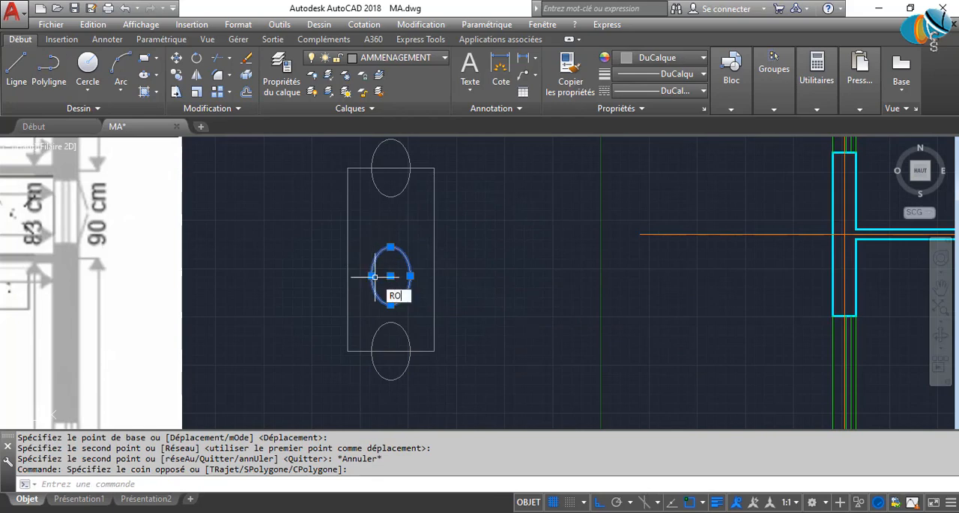
{"action": "key", "text": "Return"}
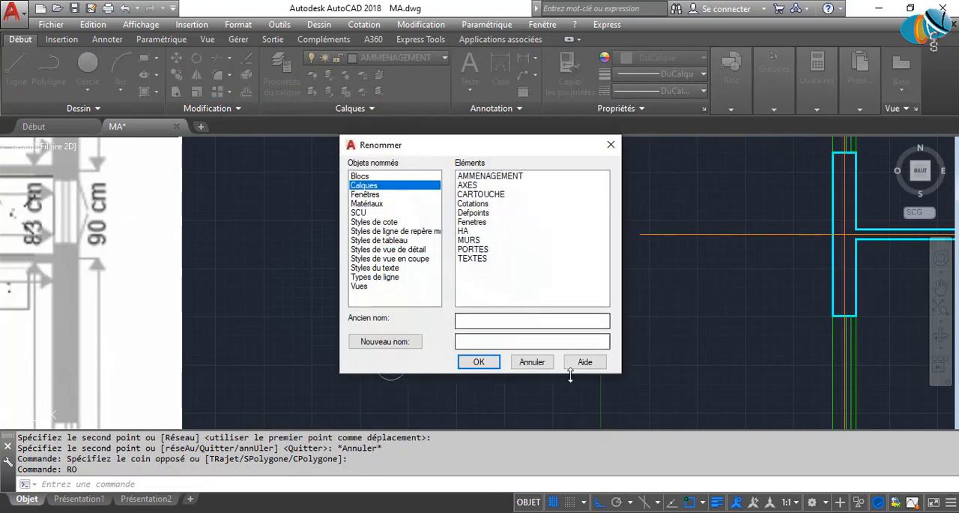
{"action": "left_click", "coordinate": [532, 362]}
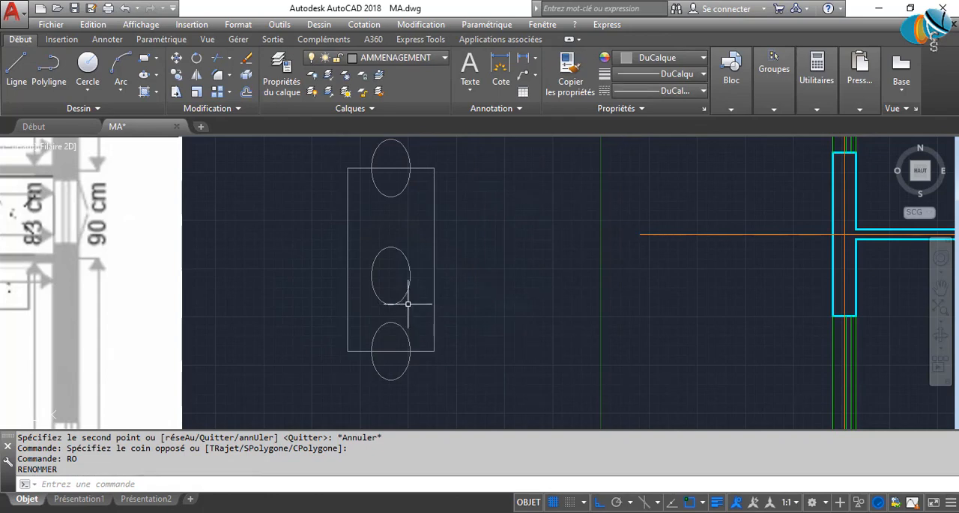
Toggle the Centre object snap and rotate the copied ellipse inside the table a quarter turn so it lies horizontally.
{"action": "left_click", "coordinate": [409, 303]}
{"action": "left_click", "coordinate": [379, 268]}
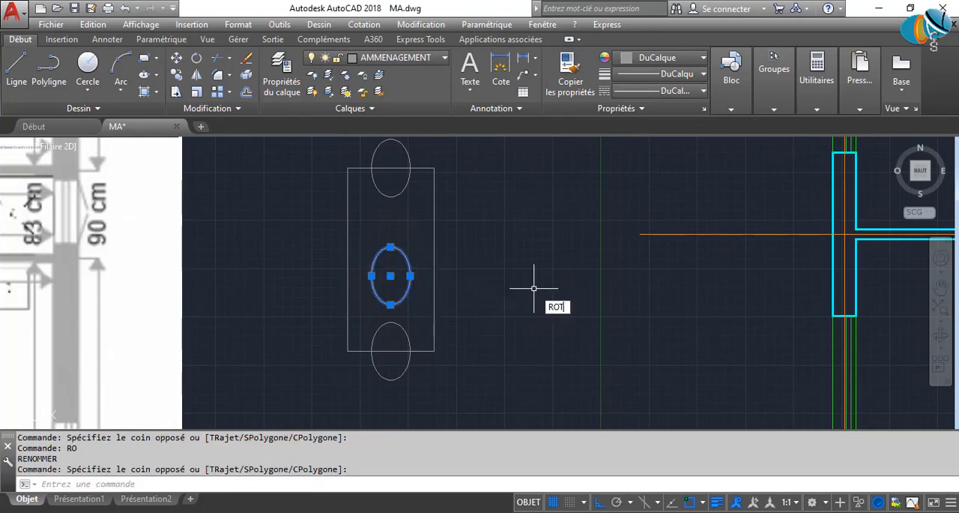
{"action": "type", "text": "ROT"}
{"action": "key", "text": "Return"}
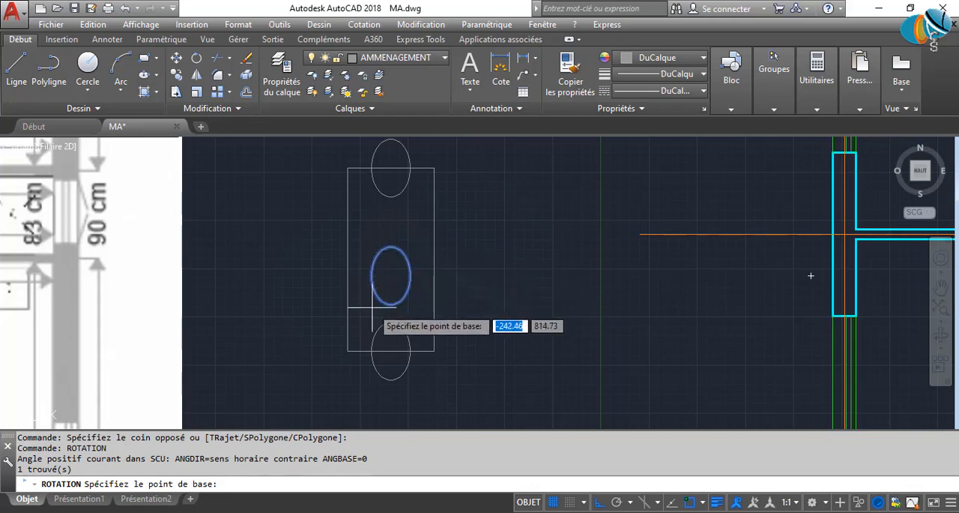
{"action": "left_click", "coordinate": [702, 502]}
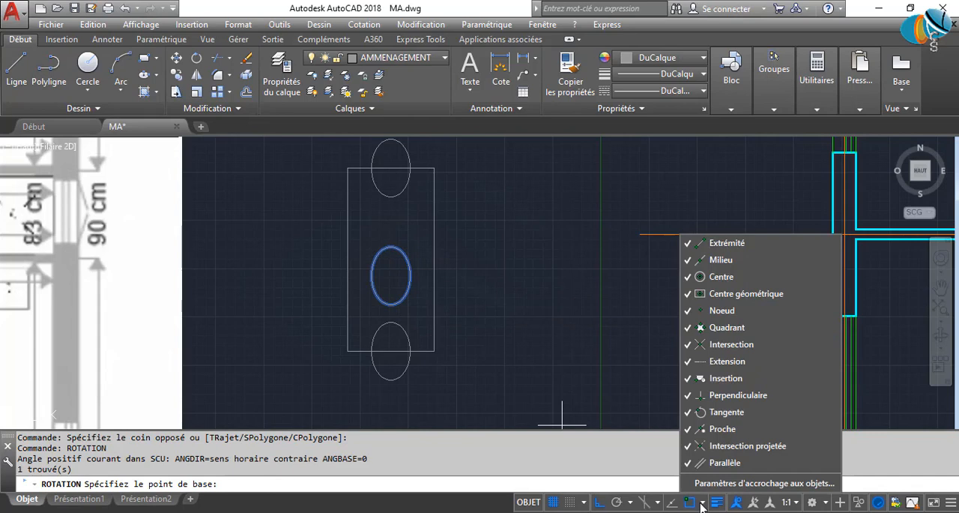
{"action": "left_click", "coordinate": [719, 277]}
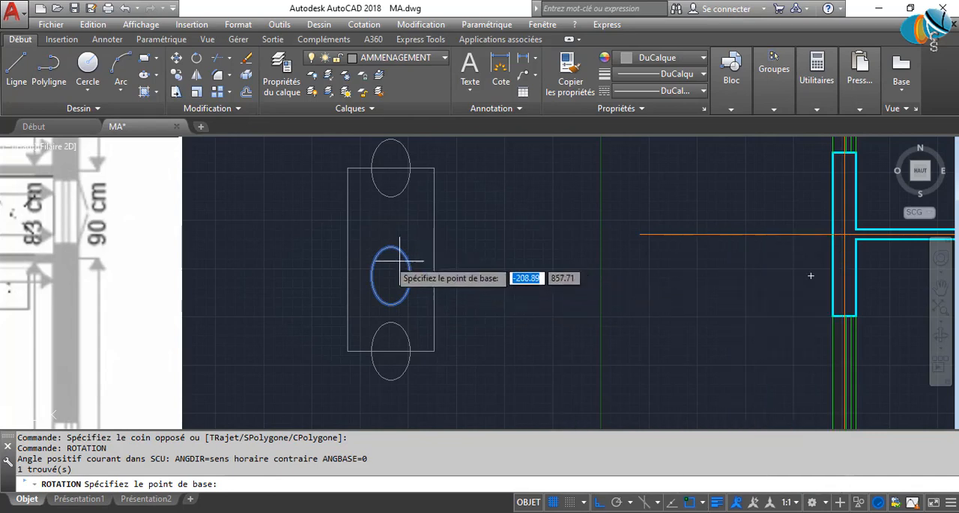
{"action": "scroll", "coordinate": [385, 262], "scroll_direction": "up", "scroll_amount": 4}
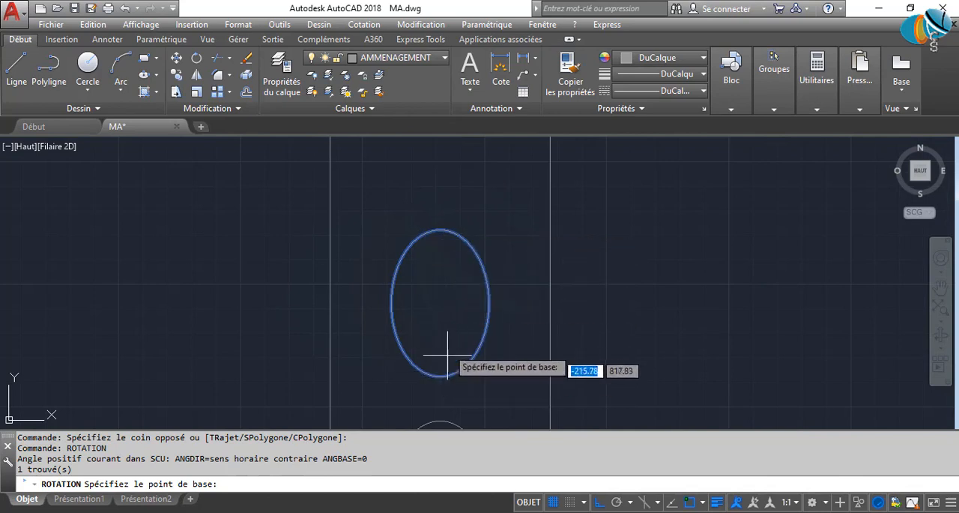
{"action": "left_click", "coordinate": [446, 294]}
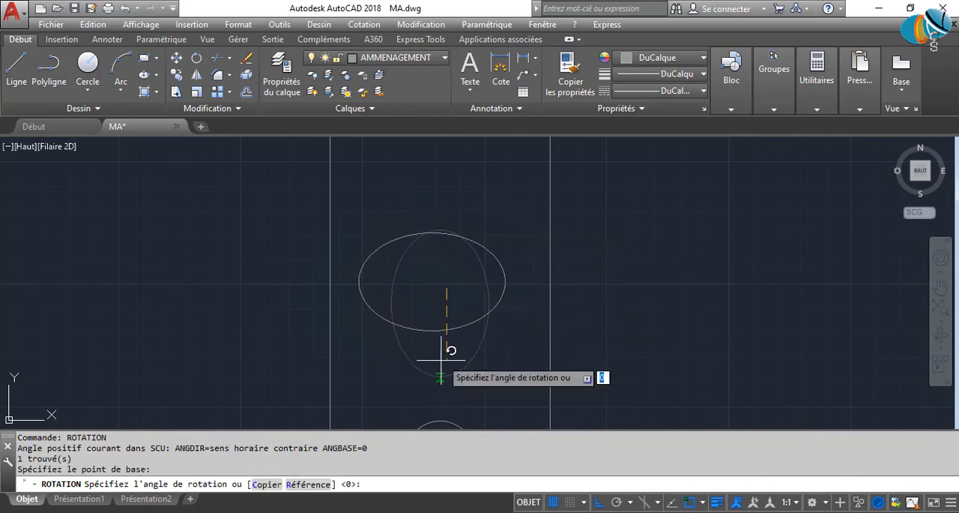
{"action": "left_click", "coordinate": [448, 393]}
Move the horizontal ellipse by its left quadrant onto the upper part of the table's right edge.
{"action": "left_click", "coordinate": [513, 362]}
{"action": "left_click", "coordinate": [431, 275]}
{"action": "scroll", "coordinate": [558, 335], "scroll_direction": "down", "scroll_amount": 4}
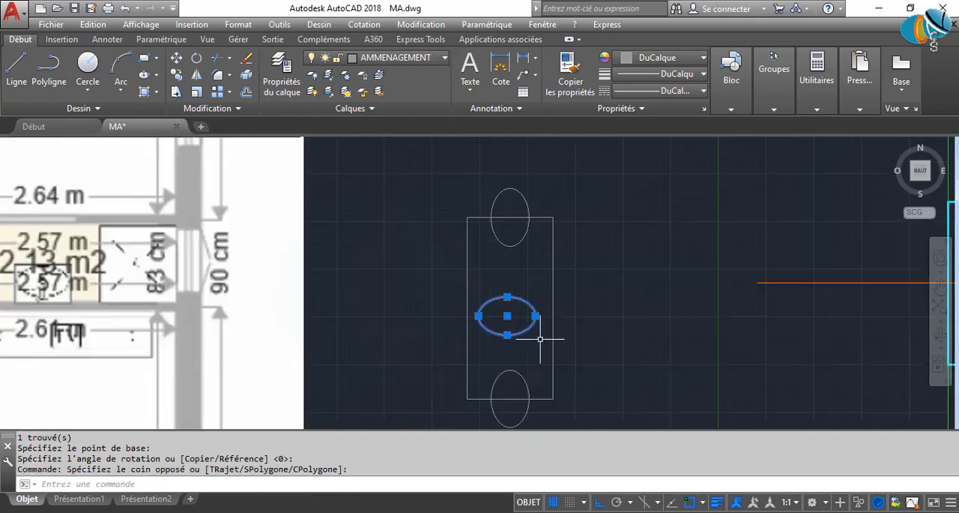
{"action": "middle_click_drag", "start_coordinate": [532, 333], "coordinate": [463, 338]}
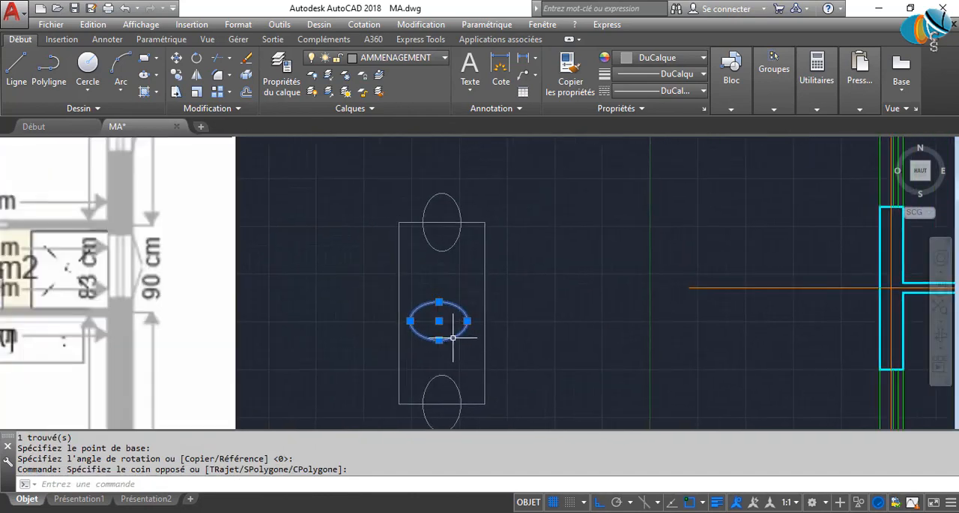
{"action": "type", "text": "DP"}
{"action": "key", "text": "Return"}
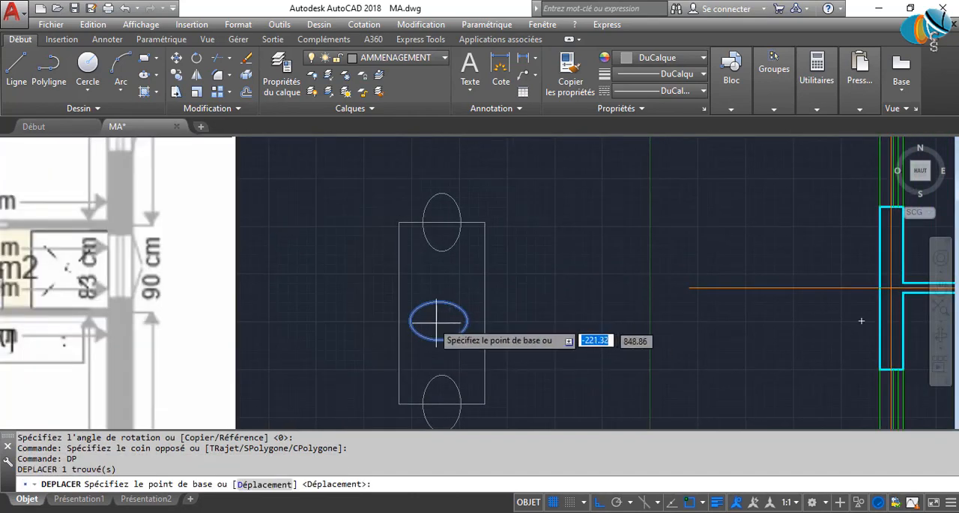
{"action": "left_click", "coordinate": [411, 320]}
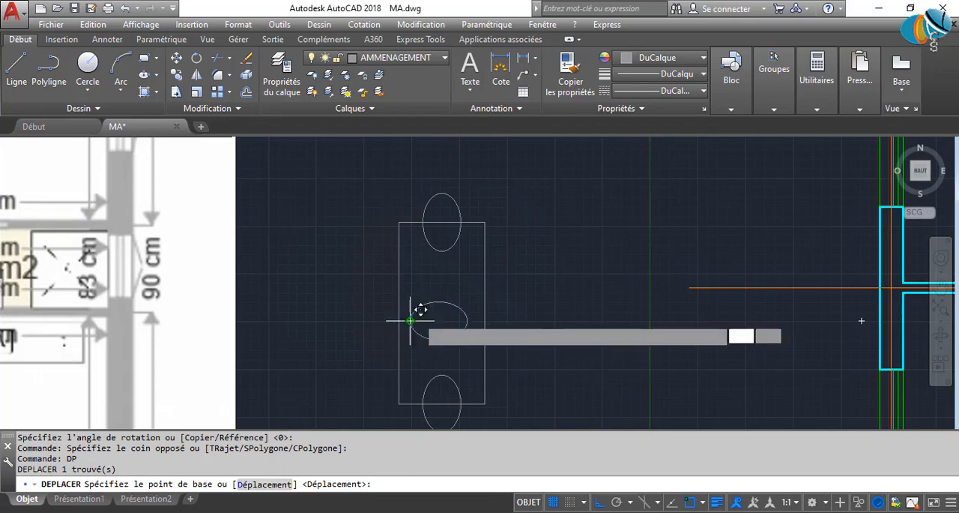
{"action": "left_click", "coordinate": [492, 269]}
Shift the horizontal ellipse left by its centre grip so its centre lies on the table's right edge.
{"action": "scroll", "coordinate": [496, 270], "scroll_direction": "up", "scroll_amount": 5}
{"action": "left_click", "coordinate": [582, 374]}
{"action": "left_click", "coordinate": [502, 275]}
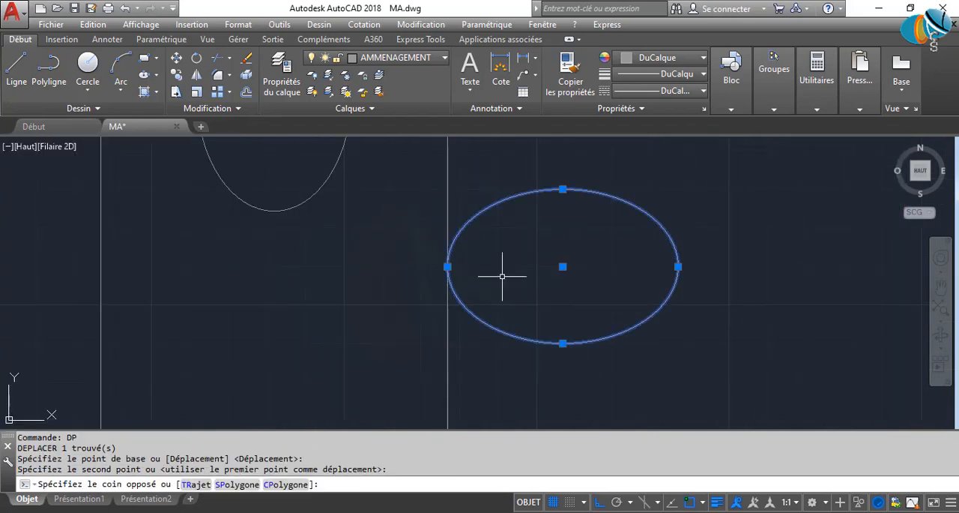
{"action": "left_click", "coordinate": [563, 266]}
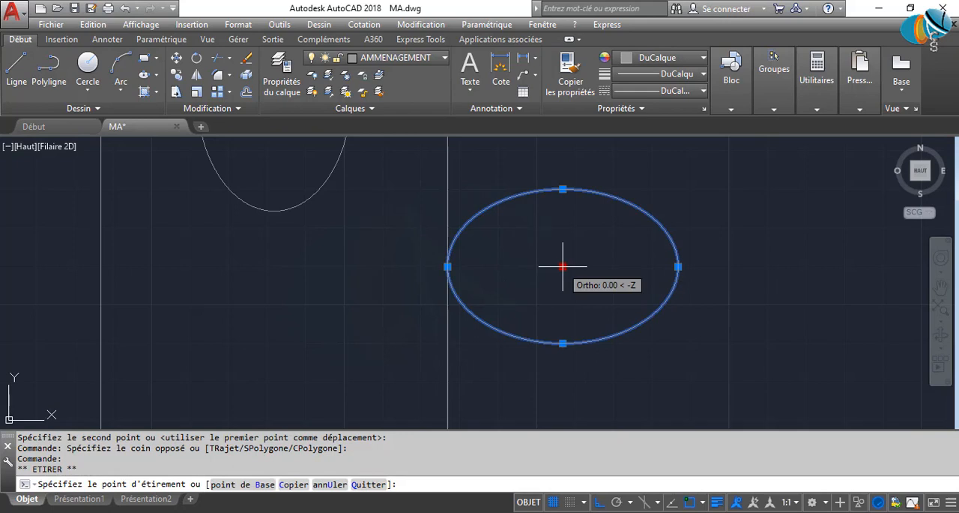
{"action": "key", "text": "Escape"}
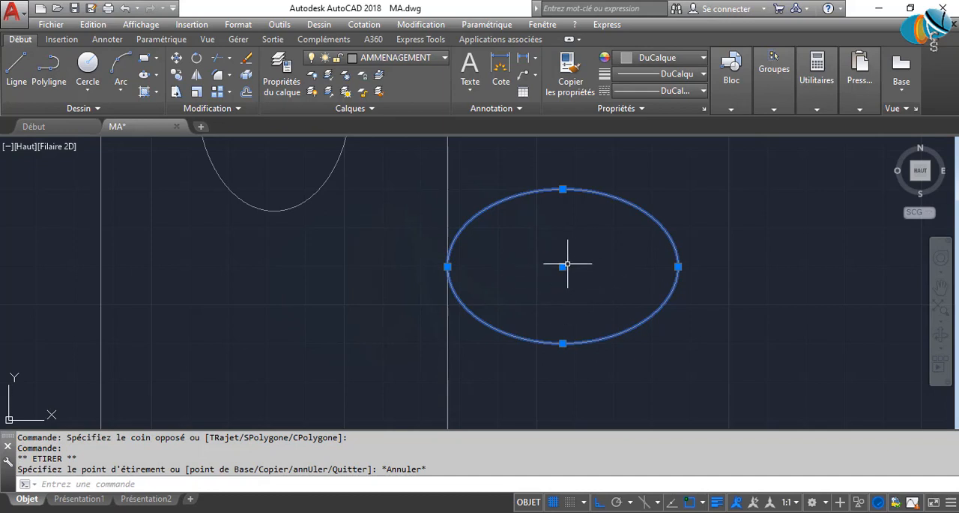
{"action": "left_click", "coordinate": [563, 266]}
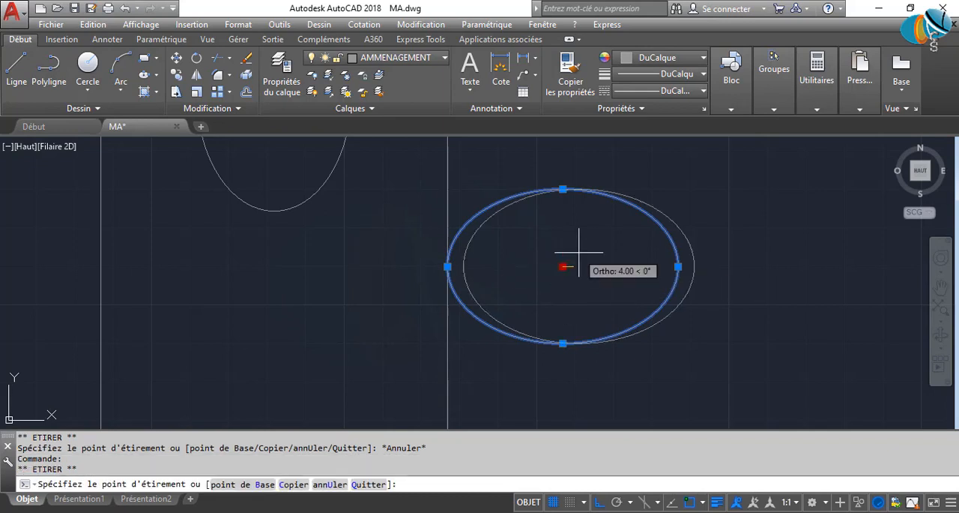
{"action": "left_click", "coordinate": [448, 266]}
Move the horizontal ellipse by its centre grip away from the table and back onto the table's right edge.
{"action": "scroll", "coordinate": [552, 338], "scroll_direction": "down", "scroll_amount": 4}
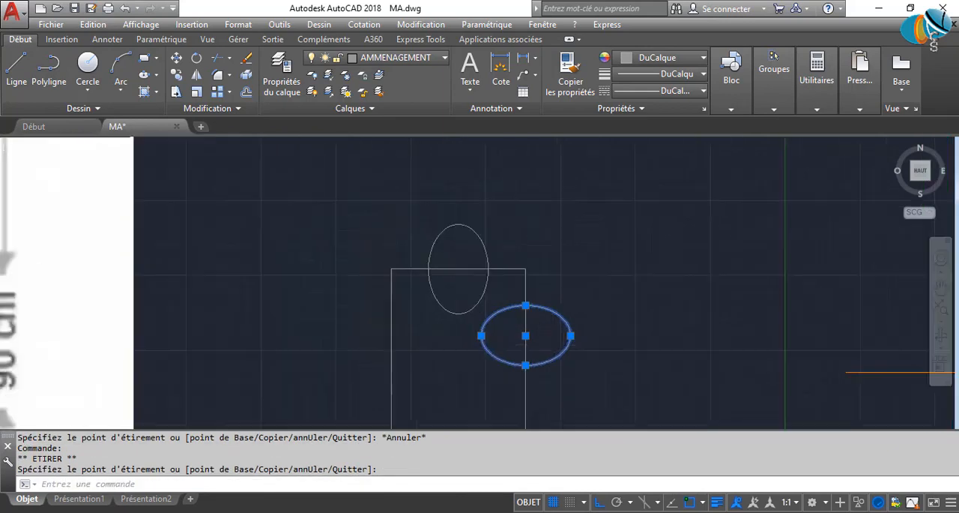
{"action": "scroll", "coordinate": [508, 315], "scroll_direction": "up", "scroll_amount": 4}
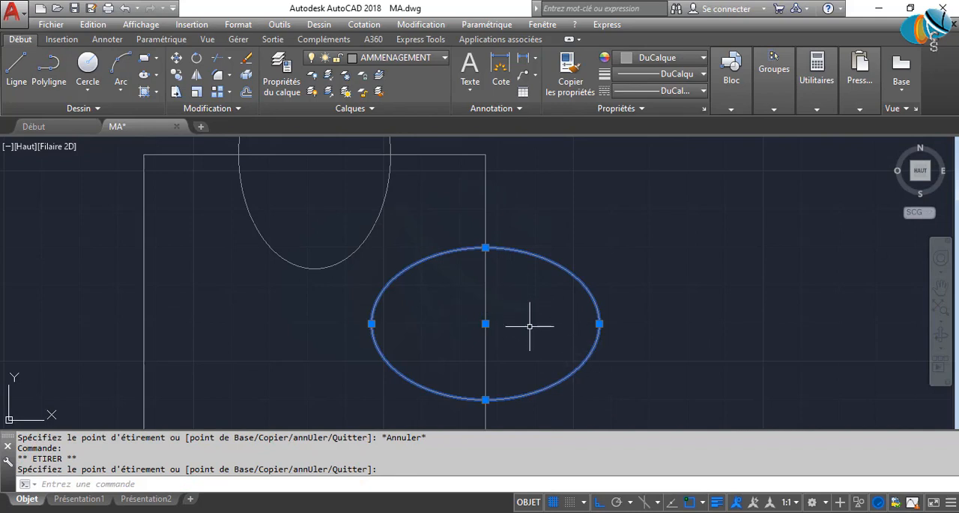
{"action": "left_click", "coordinate": [486, 323]}
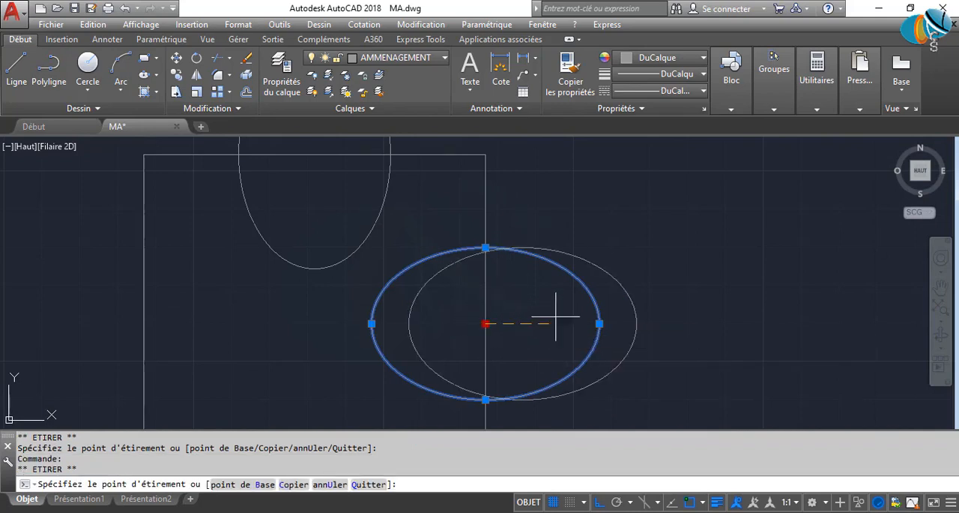
{"action": "left_click", "coordinate": [722, 323]}
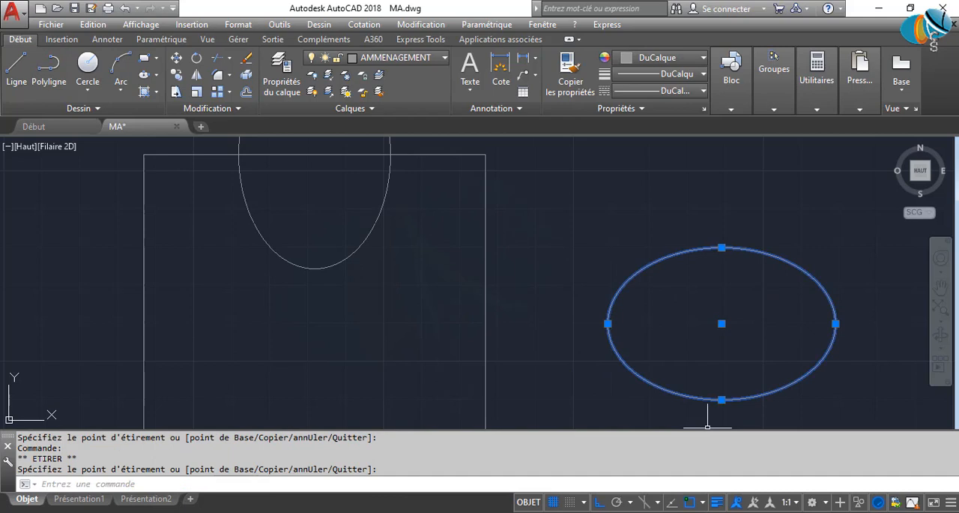
{"action": "key", "text": "Return"}
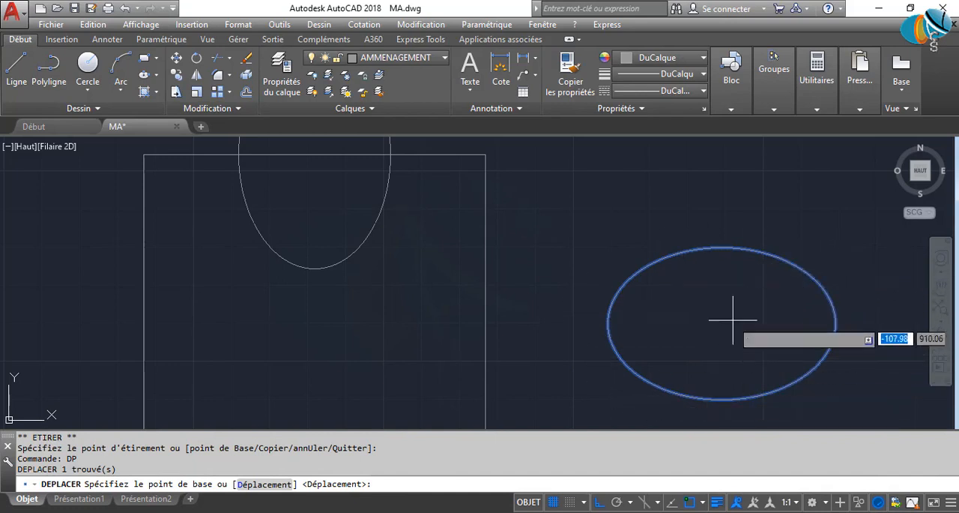
{"action": "key", "text": "Escape"}
{"action": "left_click_drag", "start_coordinate": [850, 385], "coordinate": [755, 285]}
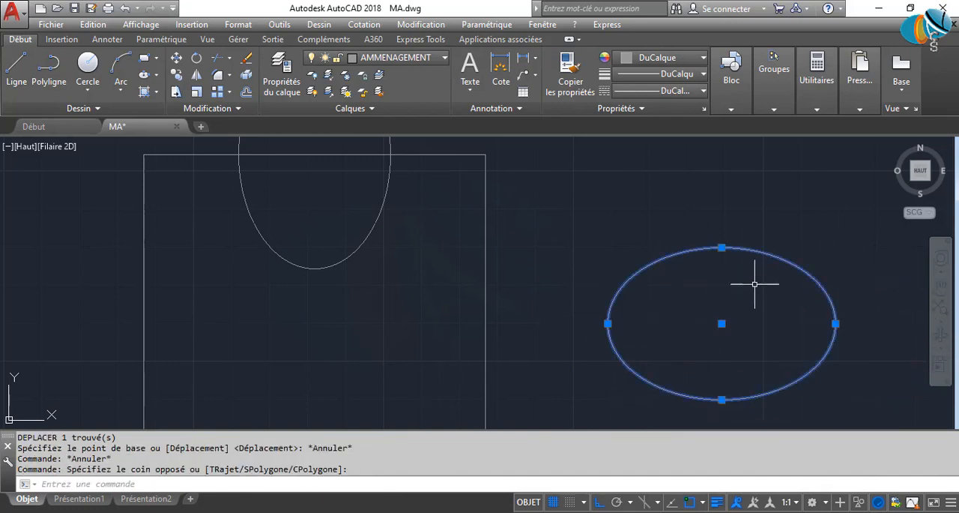
{"action": "left_click", "coordinate": [722, 323]}
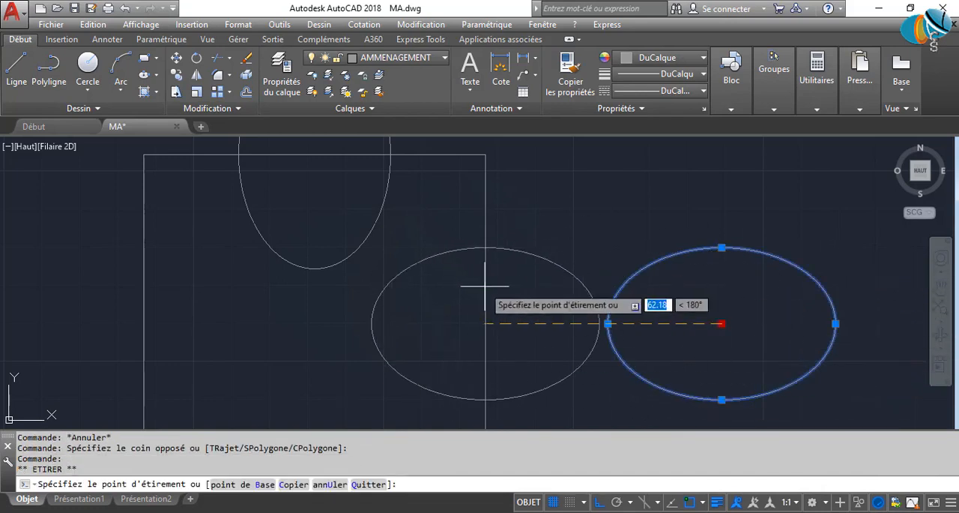
{"action": "left_click", "coordinate": [489, 309]}
Examine the arrangement of the side chairs on the reference plan, return to the table and clear the selection.
{"action": "scroll", "coordinate": [583, 321], "scroll_direction": "down", "scroll_amount": 5}
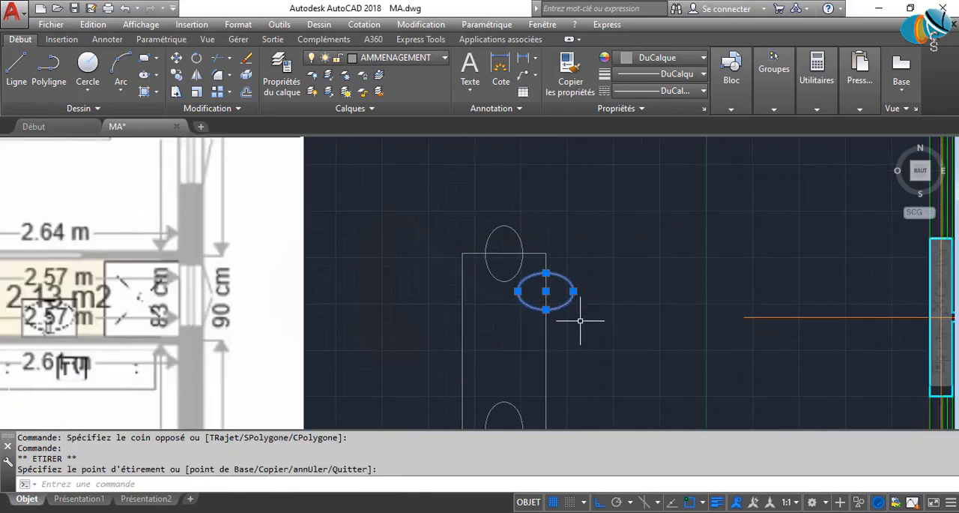
{"action": "middle_click_drag", "start_coordinate": [582, 321], "coordinate": [576, 269]}
{"action": "scroll", "coordinate": [646, 293], "scroll_direction": "down", "scroll_amount": 4}
{"action": "scroll", "coordinate": [330, 363], "scroll_direction": "up", "scroll_amount": 2}
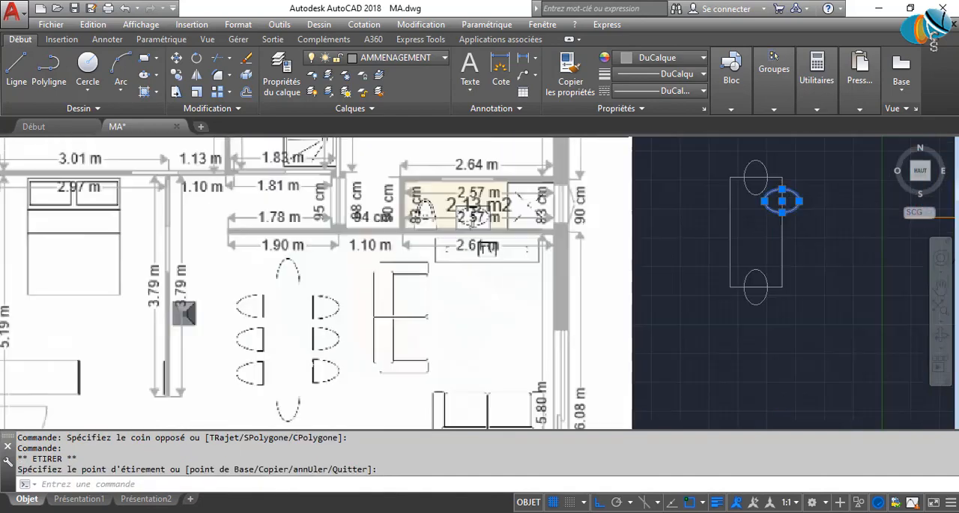
{"action": "middle_click_drag", "start_coordinate": [847, 257], "coordinate": [628, 307]}
{"action": "scroll", "coordinate": [628, 304], "scroll_direction": "up", "scroll_amount": 3}
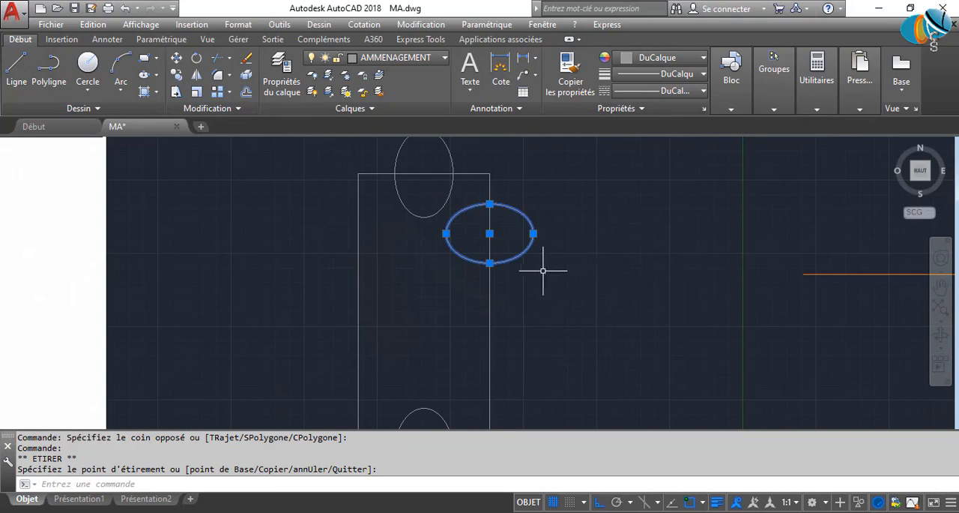
{"action": "key", "text": "Escape"}
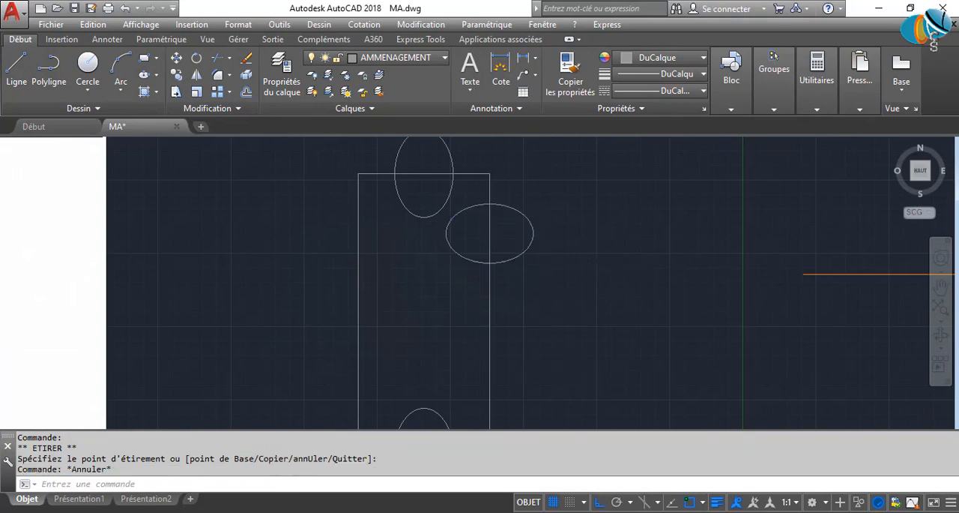
{"action": "left_click_drag", "start_coordinate": [640, 368], "coordinate": [450, 310]}
{"action": "scroll", "coordinate": [522, 326], "scroll_direction": "down", "scroll_amount": 4}
{"action": "scroll", "coordinate": [521, 285], "scroll_direction": "up", "scroll_amount": 3}
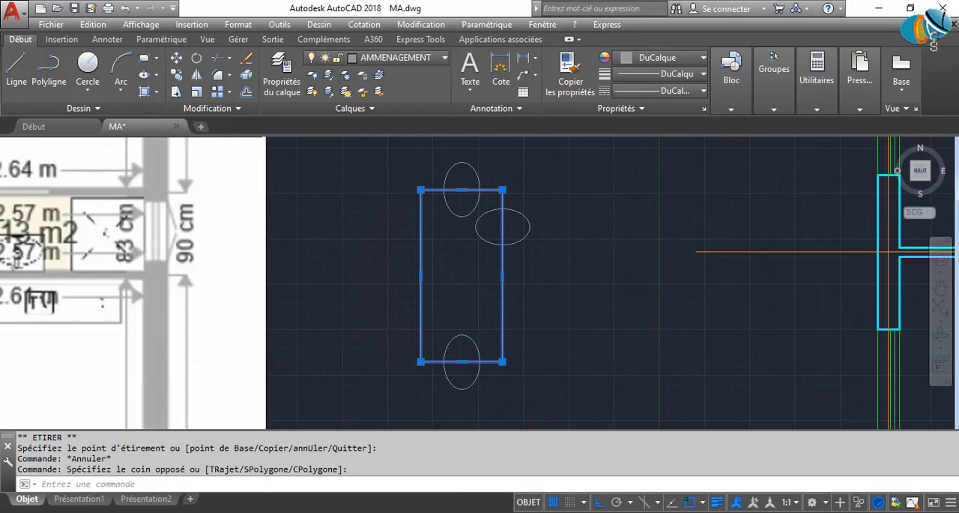
{"action": "type", "text": "xr"}
{"action": "key", "text": "Return"}
{"action": "key", "text": "Escape"}
{"action": "key", "text": "Escape"}
{"action": "key", "text": "Escape"}
{"action": "key", "text": "Escape"}
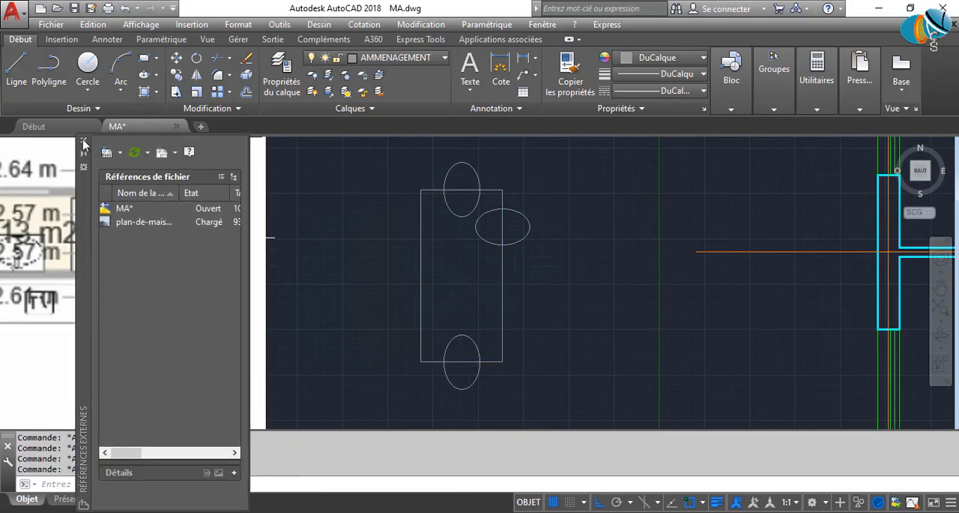
{"action": "left_click", "coordinate": [84, 142]}
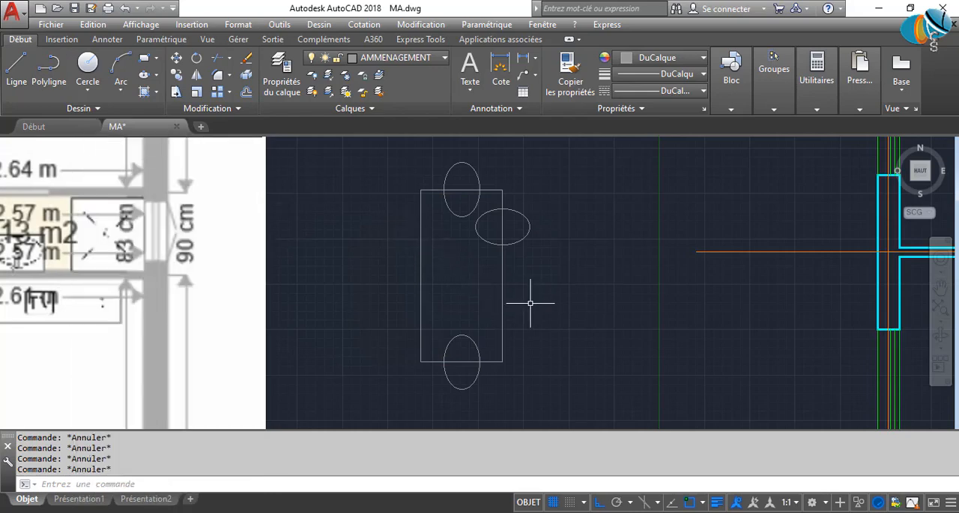
Explode the table rectangle into separate lines, check that its right edge selects individually and clear the selection.
{"action": "middle_click_drag", "start_coordinate": [532, 302], "coordinate": [522, 339]}
{"action": "left_click", "coordinate": [467, 332]}
{"action": "left_click", "coordinate": [416, 305]}
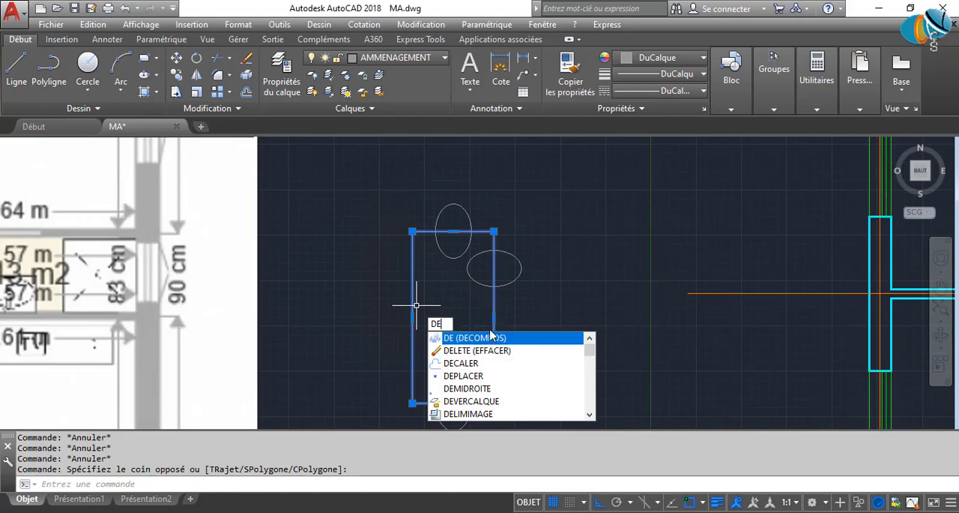
{"action": "key", "text": "Return"}
{"action": "left_click", "coordinate": [509, 327]}
{"action": "left_click", "coordinate": [466, 306]}
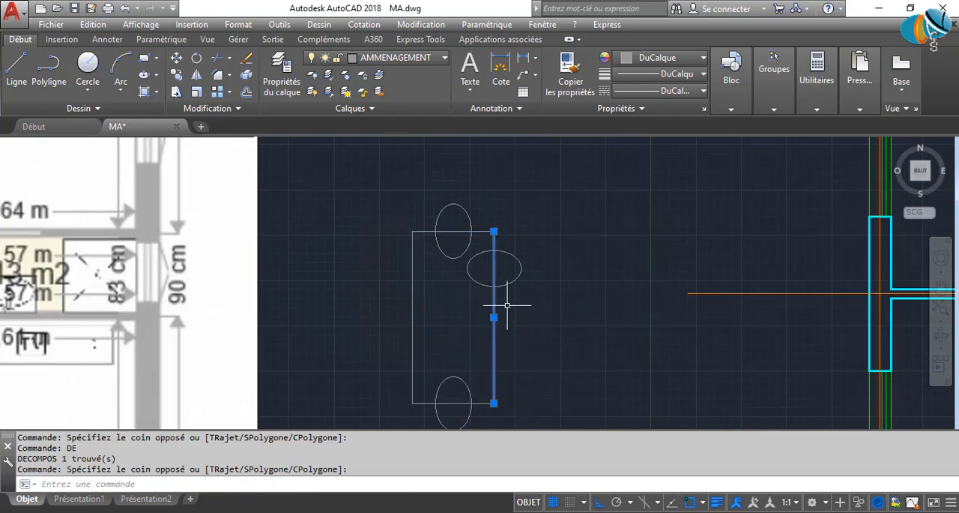
{"action": "key", "text": "Escape"}
{"action": "key", "text": "Escape"}
{"action": "key", "text": "Escape"}
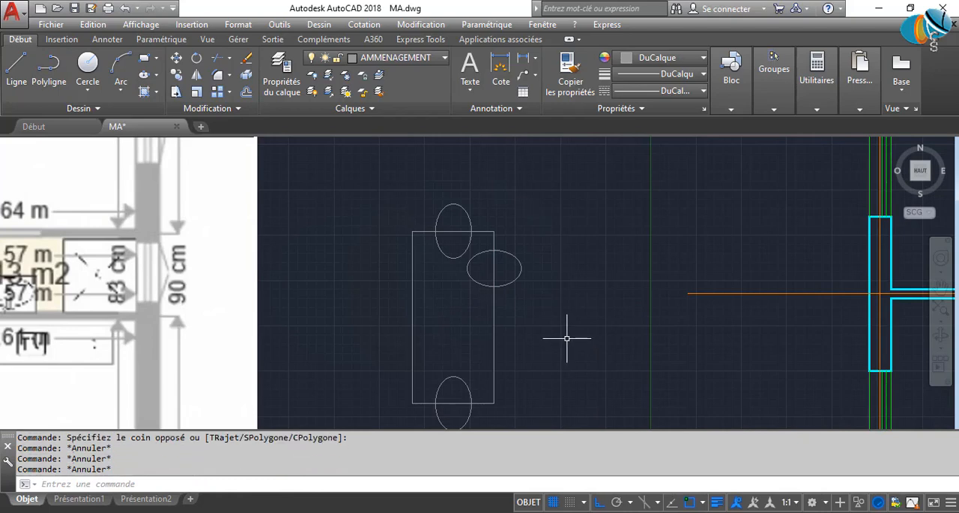
Divide the table's right edge into 4 equal segments with the DIVISER command.
{"action": "left_click", "coordinate": [565, 336]}
{"action": "left_click", "coordinate": [426, 297]}
{"action": "left_click", "coordinate": [575, 349]}
{"action": "key", "text": "Escape"}
{"action": "key", "text": "Escape"}
{"action": "key", "text": "Escape"}
{"action": "type", "text": "DIV"}
{"action": "key", "text": "Return"}
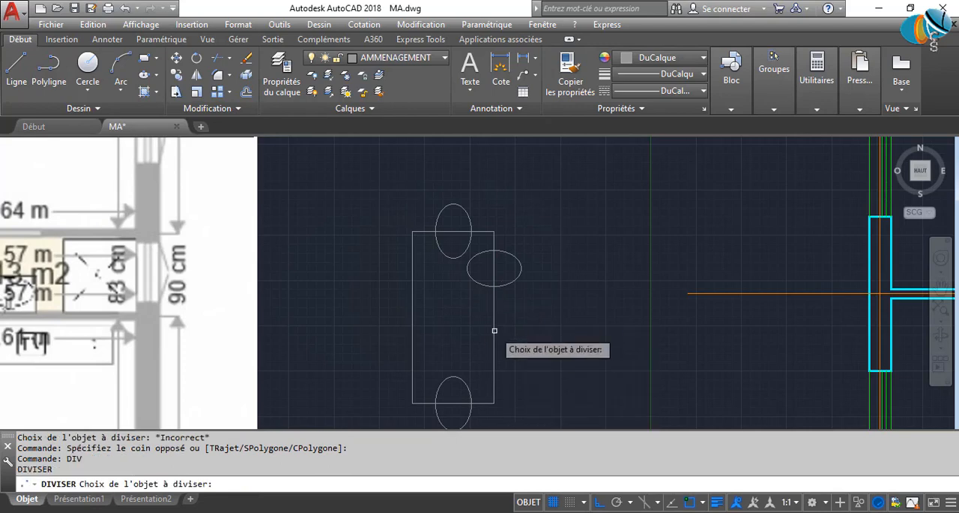
{"action": "left_click", "coordinate": [494, 334]}
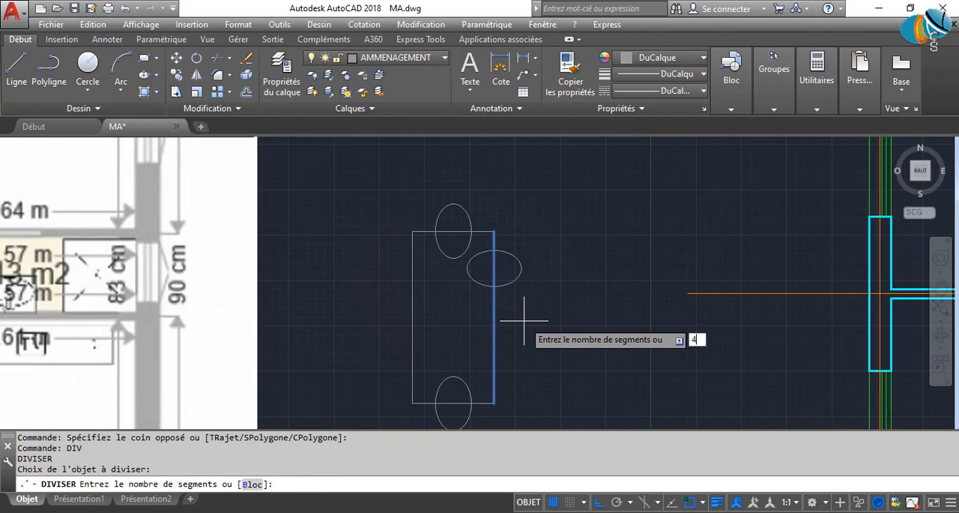
{"action": "key", "text": "Return"}
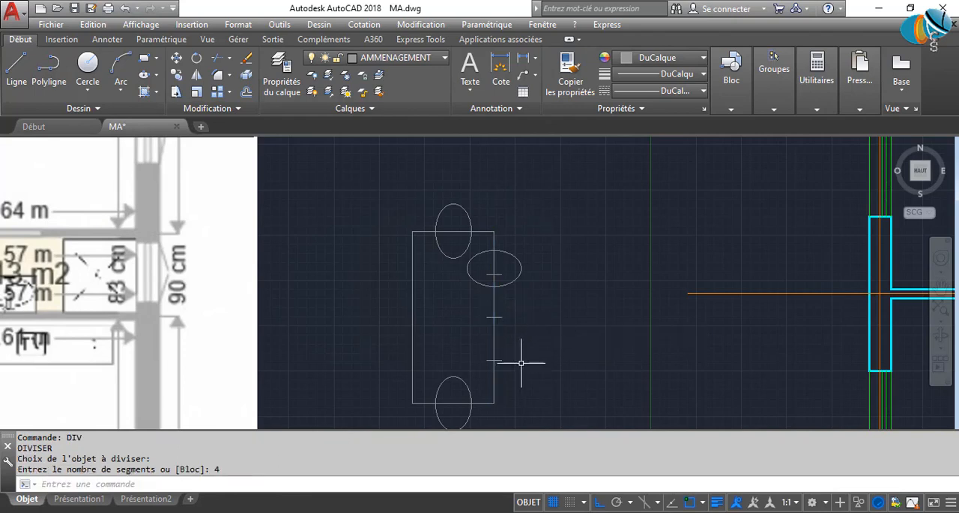
Move the horizontal ellipse by its centre onto the uppermost division point of the table's right edge.
{"action": "left_click", "coordinate": [545, 295]}
{"action": "left_click", "coordinate": [503, 239]}
{"action": "scroll", "coordinate": [507, 255], "scroll_direction": "up", "scroll_amount": 4}
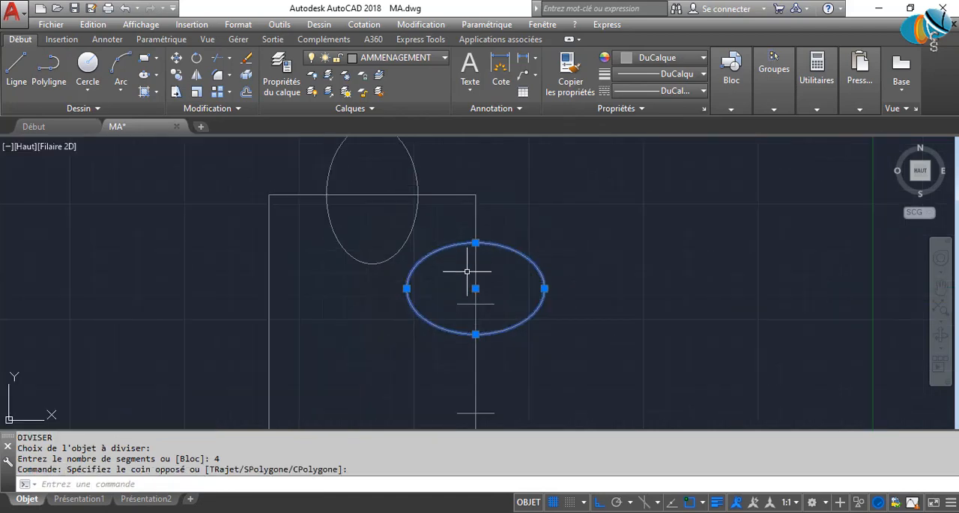
{"action": "left_click", "coordinate": [476, 288]}
{"action": "scroll", "coordinate": [515, 255], "scroll_direction": "down", "scroll_amount": 7}
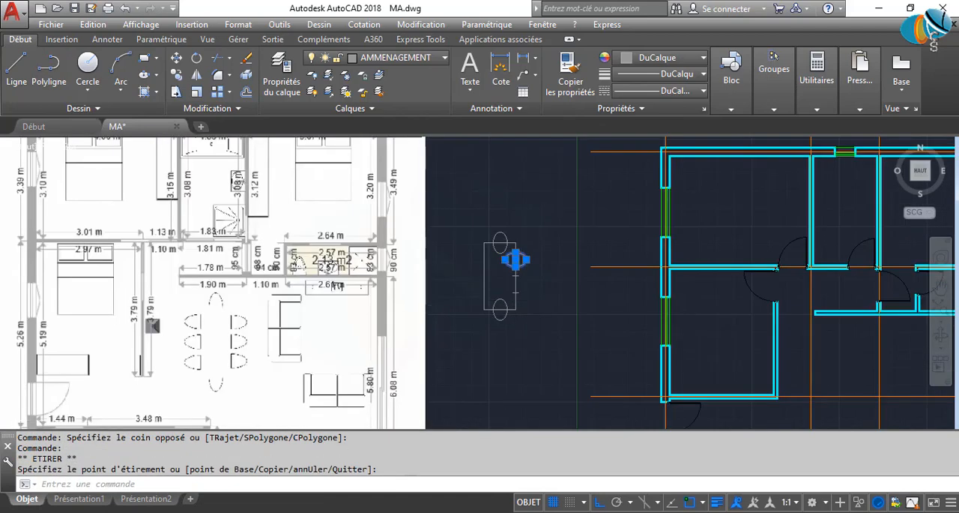
{"action": "scroll", "coordinate": [513, 247], "scroll_direction": "up", "scroll_amount": 4}
{"action": "middle_click_drag", "start_coordinate": [513, 247], "coordinate": [506, 333]}
{"action": "scroll", "coordinate": [512, 318], "scroll_direction": "up", "scroll_amount": 2}
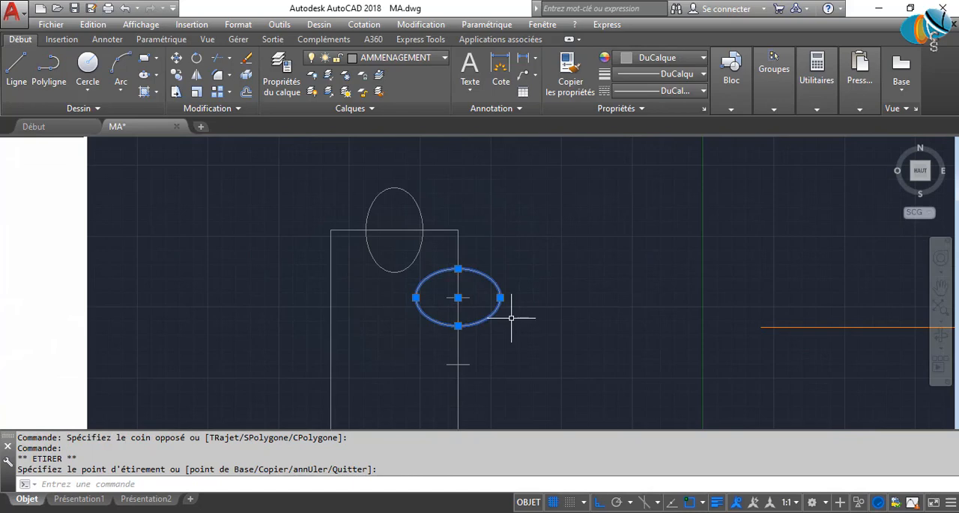
Copy the horizontal ellipse from its centre onto the middle and lower division points of the table's right edge.
{"action": "type", "text": "cp"}
{"action": "key", "text": "Return"}
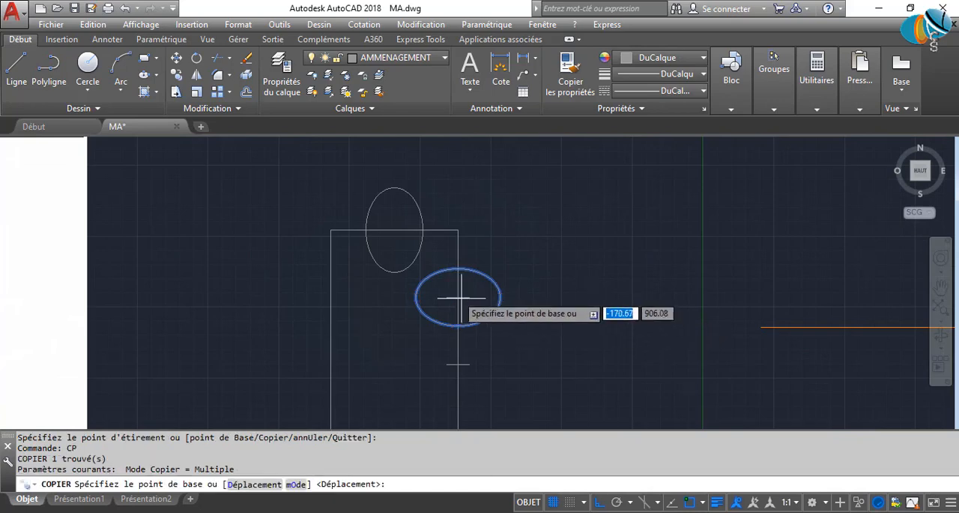
{"action": "left_click", "coordinate": [457, 298]}
{"action": "left_click", "coordinate": [458, 365]}
{"action": "middle_click_drag", "start_coordinate": [479, 410], "coordinate": [488, 242]}
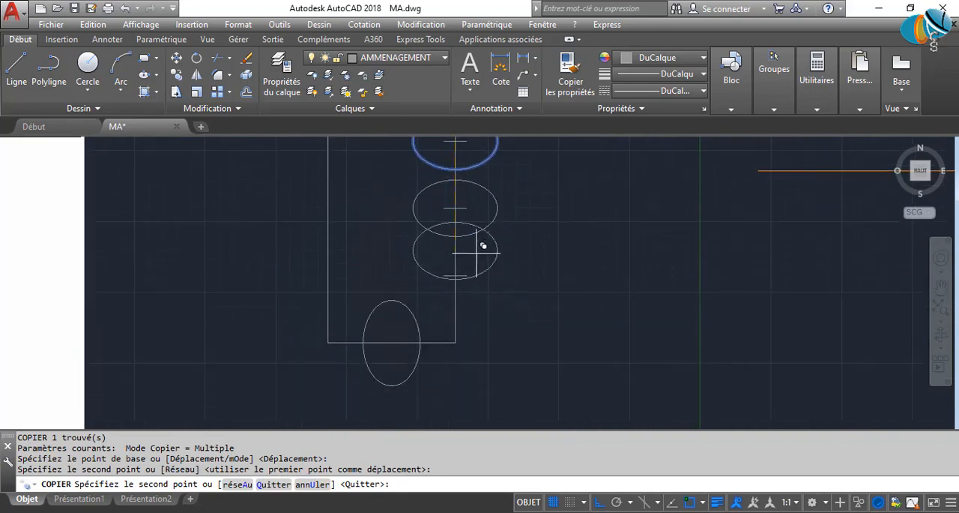
{"action": "left_click", "coordinate": [466, 274]}
{"action": "key", "text": "Escape"}
Mirror the three right-hand ellipses about the table's vertical centreline, keeping the source objects.
{"action": "middle_click_drag", "start_coordinate": [523, 291], "coordinate": [520, 392]}
{"action": "left_click", "coordinate": [521, 395]}
{"action": "left_click", "coordinate": [462, 187]}
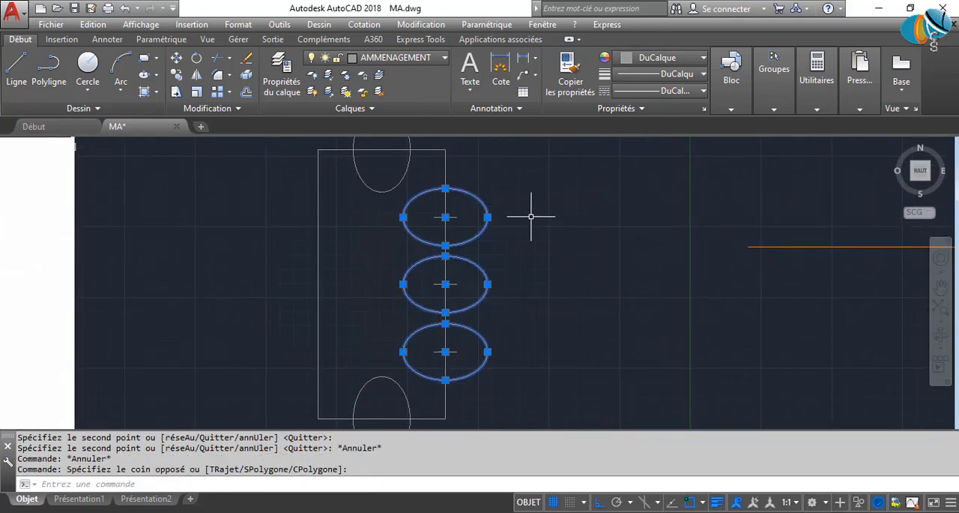
{"action": "type", "text": "MI"}
{"action": "key", "text": "Return"}
{"action": "scroll", "coordinate": [416, 356], "scroll_direction": "down", "scroll_amount": 2}
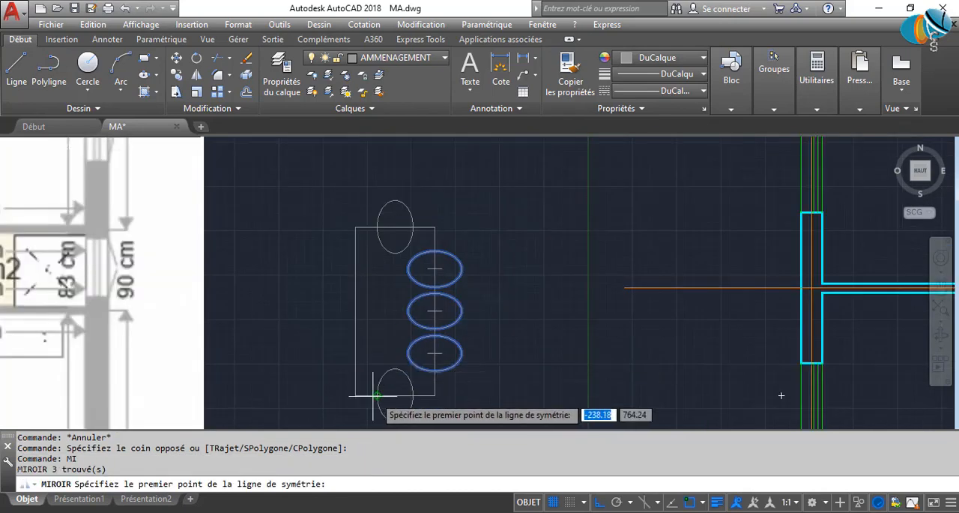
{"action": "left_click", "coordinate": [395, 395]}
{"action": "left_click", "coordinate": [398, 149]}
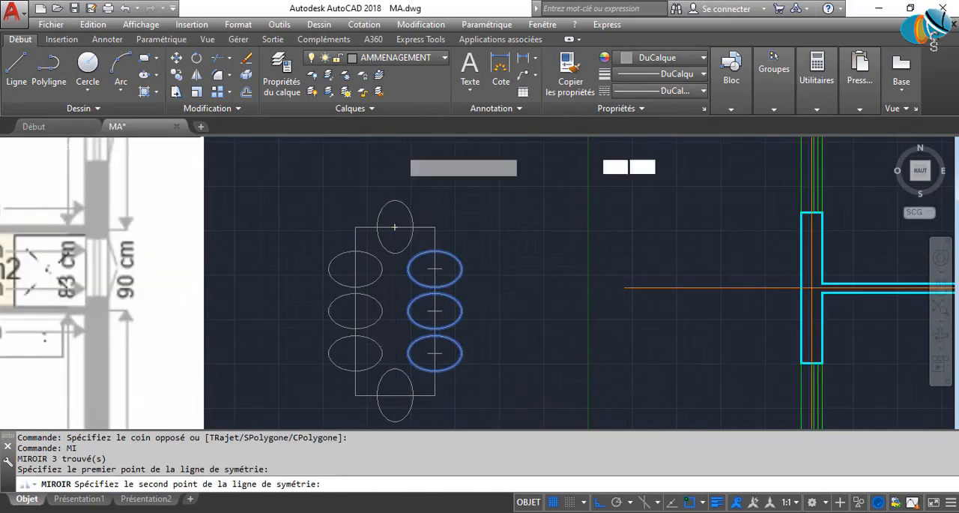
{"action": "key", "text": "Return"}
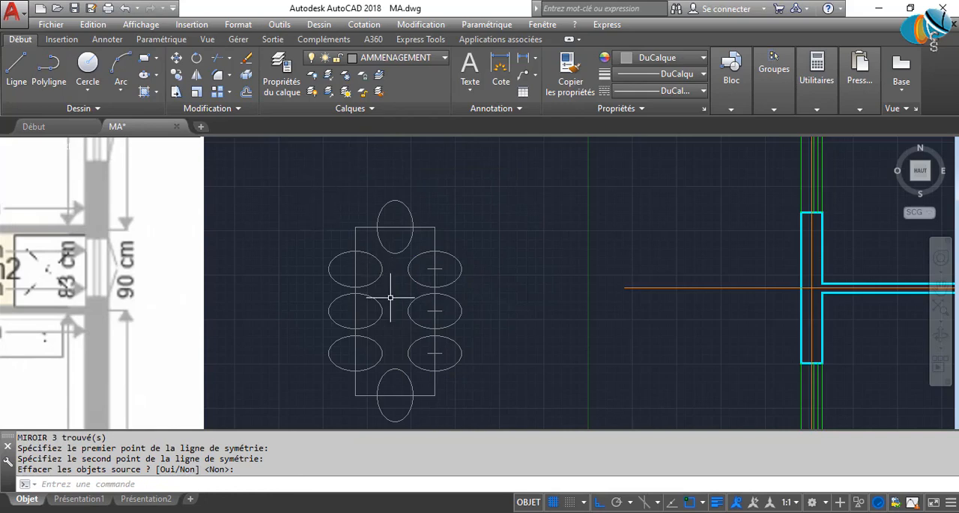
{"action": "left_click", "coordinate": [461, 416]}
{"action": "left_click", "coordinate": [446, 188]}
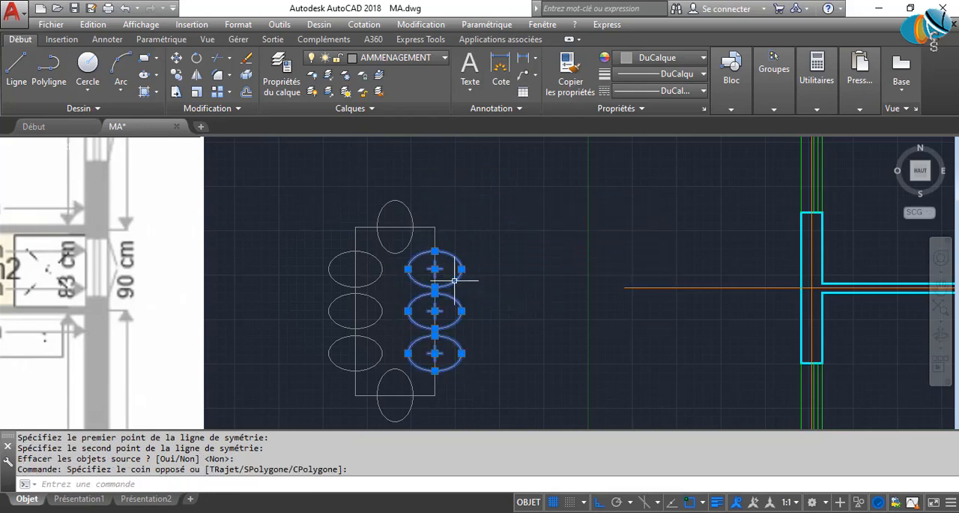
{"action": "type", "text": "MI"}
{"action": "key", "text": "Return"}
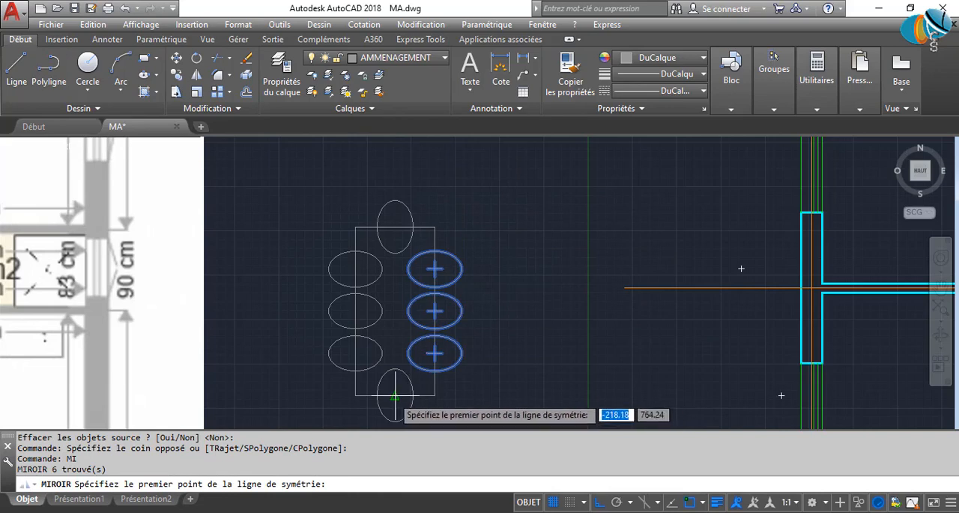
{"action": "left_click", "coordinate": [395, 395]}
{"action": "key", "text": "Return"}
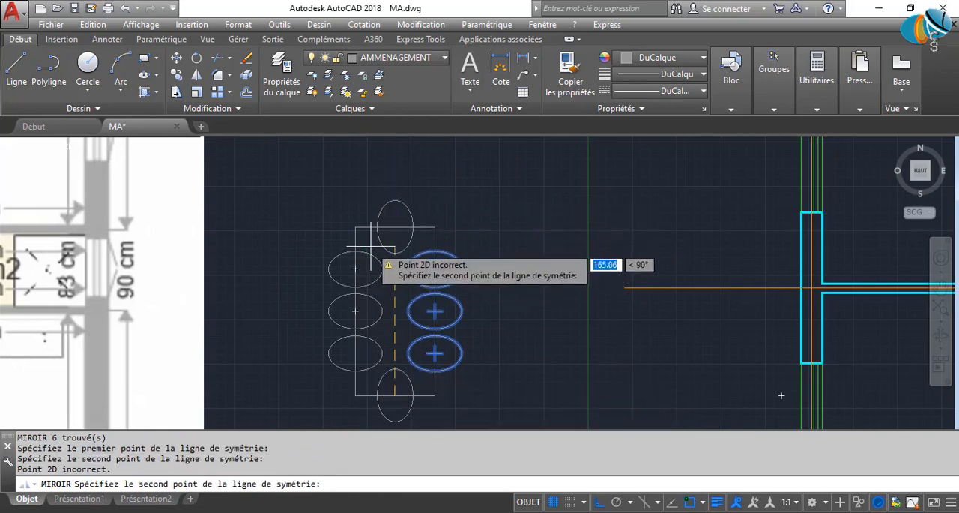
{"action": "key", "text": "Escape"}
{"action": "key", "text": "Escape"}
{"action": "key", "text": "Escape"}
{"action": "key", "text": "Escape"}
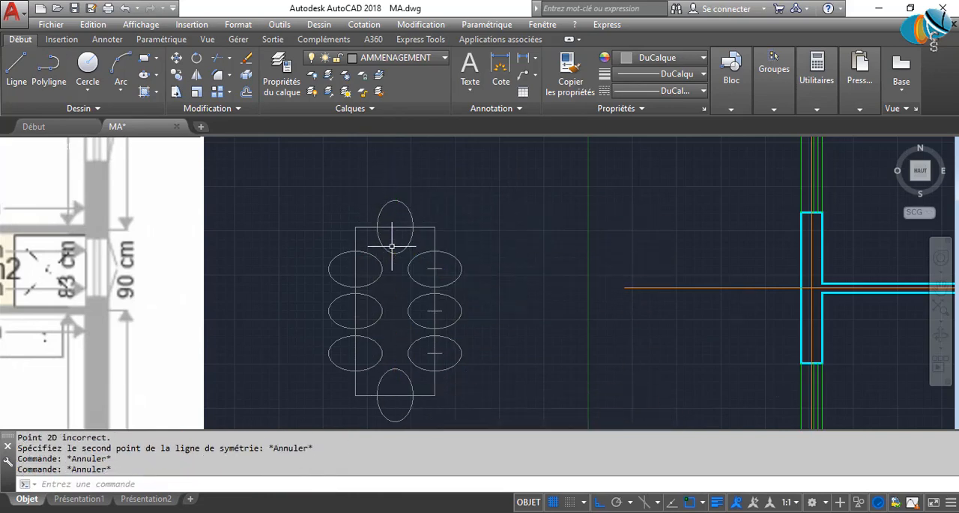
Trim away the parts of all the chair ellipses inside the table, using the four table edges as cutting edges.
{"action": "middle_click_drag", "start_coordinate": [394, 299], "coordinate": [402, 278]}
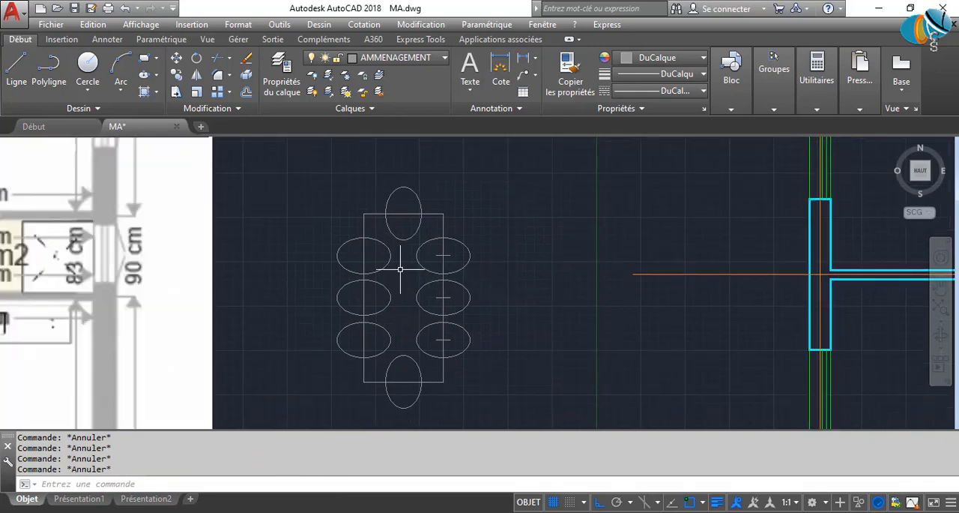
{"action": "type", "text": "AJ"}
{"action": "key", "text": "Return"}
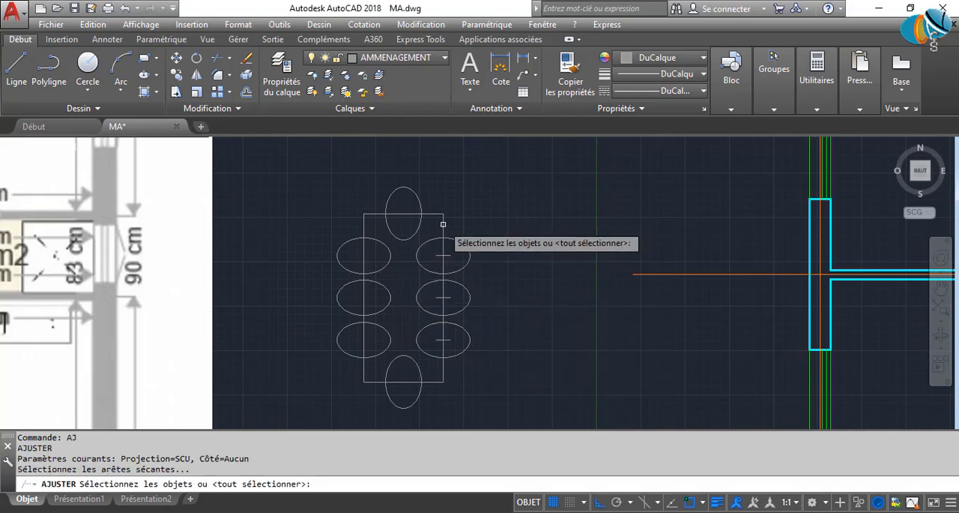
{"action": "left_click", "coordinate": [452, 222]}
{"action": "left_click", "coordinate": [434, 189]}
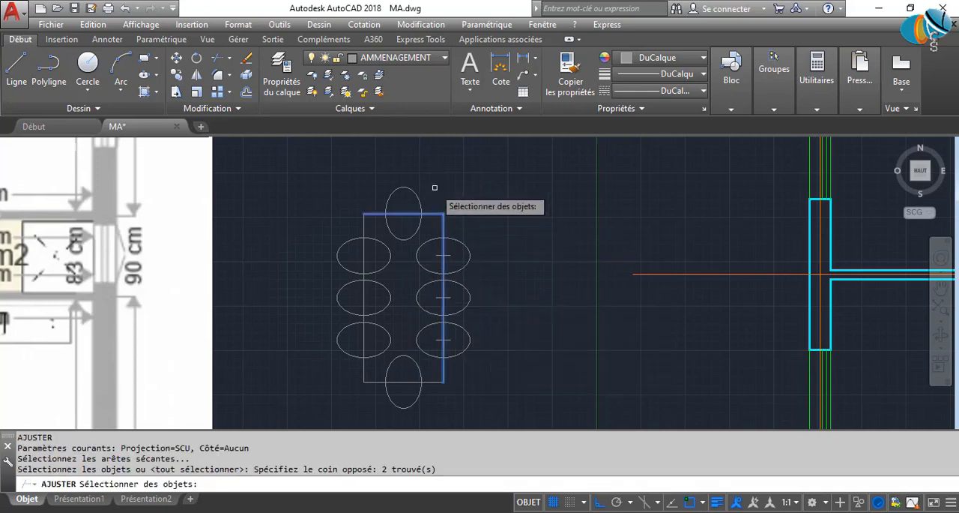
{"action": "left_click", "coordinate": [368, 392]}
{"action": "left_click", "coordinate": [337, 379]}
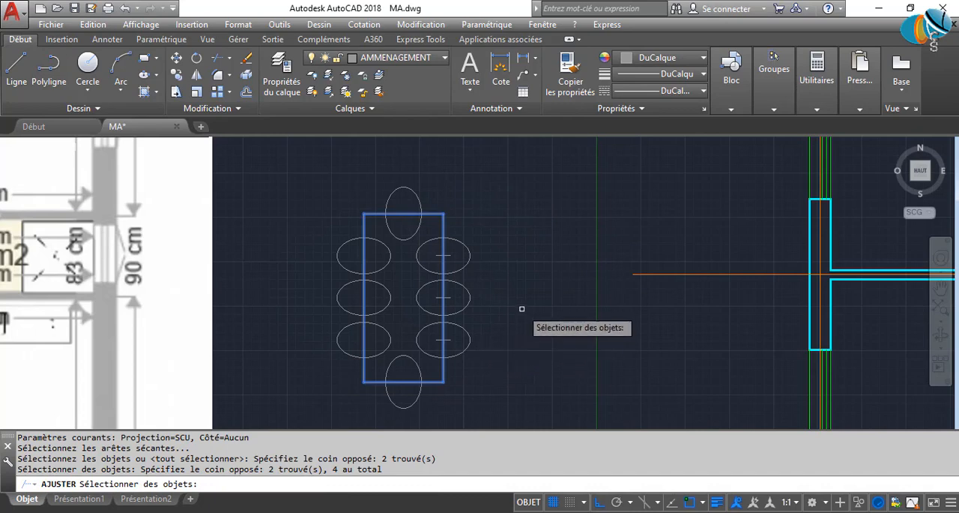
{"action": "key", "text": "Return"}
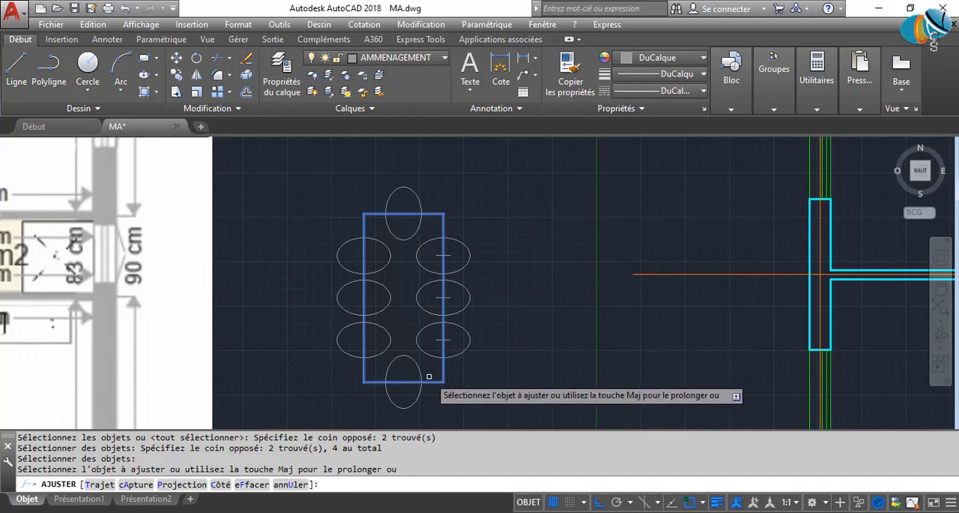
{"action": "left_click", "coordinate": [433, 375]}
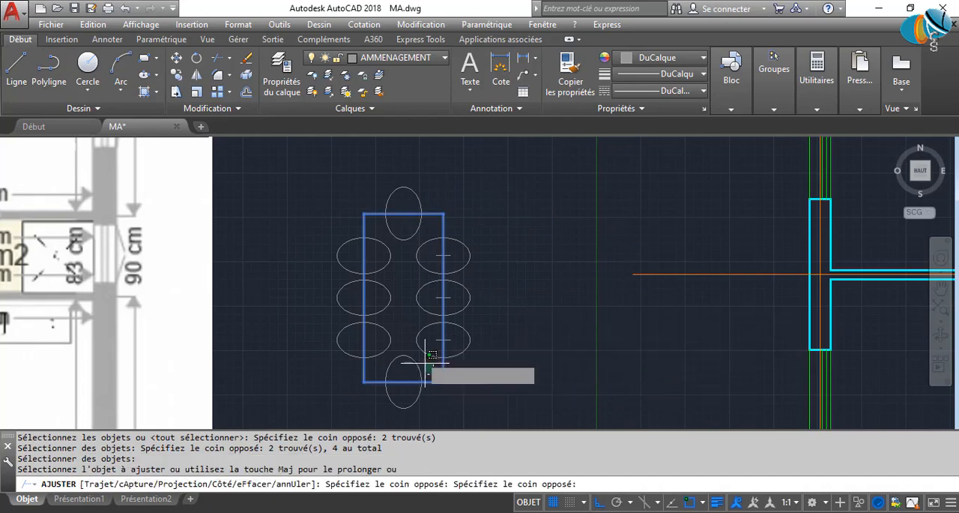
{"action": "left_click", "coordinate": [371, 226]}
{"action": "key", "text": "Escape"}
Delete the three division points on the table's right edge.
{"action": "scroll", "coordinate": [436, 273], "scroll_direction": "down", "scroll_amount": 4}
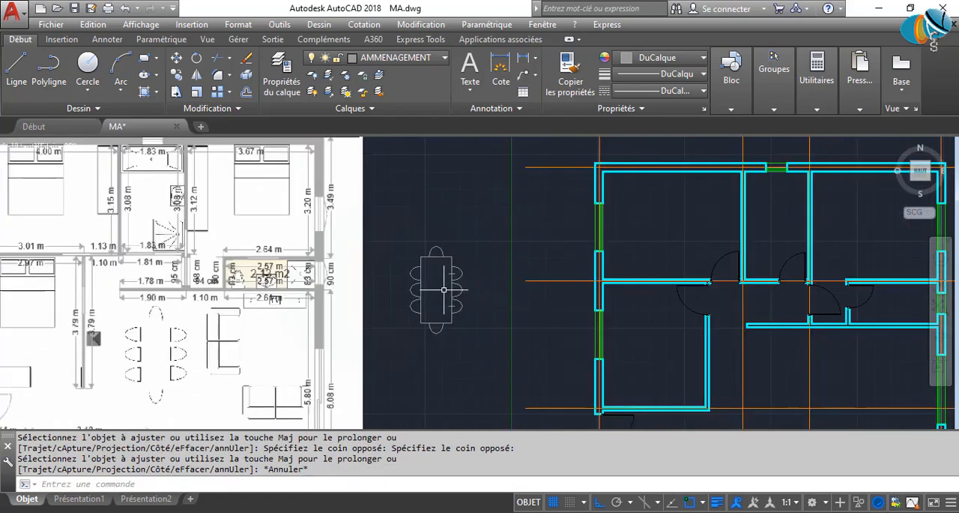
{"action": "scroll", "coordinate": [436, 273], "scroll_direction": "up", "scroll_amount": 4}
{"action": "left_click", "coordinate": [412, 246]}
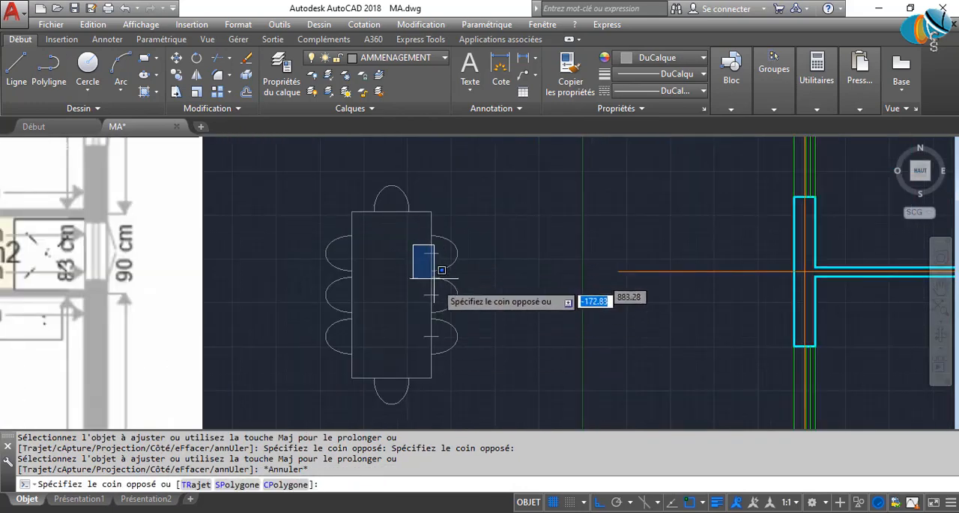
{"action": "left_click", "coordinate": [442, 350]}
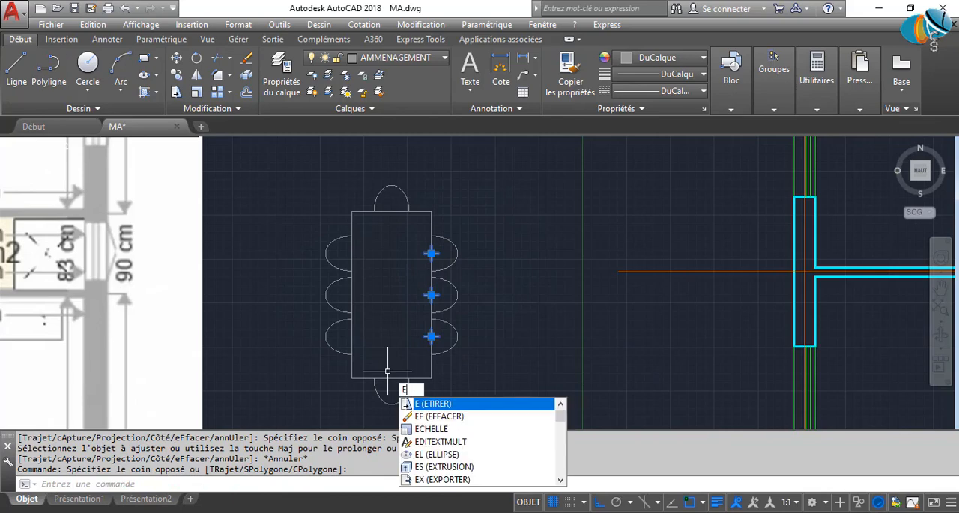
{"action": "key", "text": "BackSpace"}
{"action": "key", "text": "Return"}
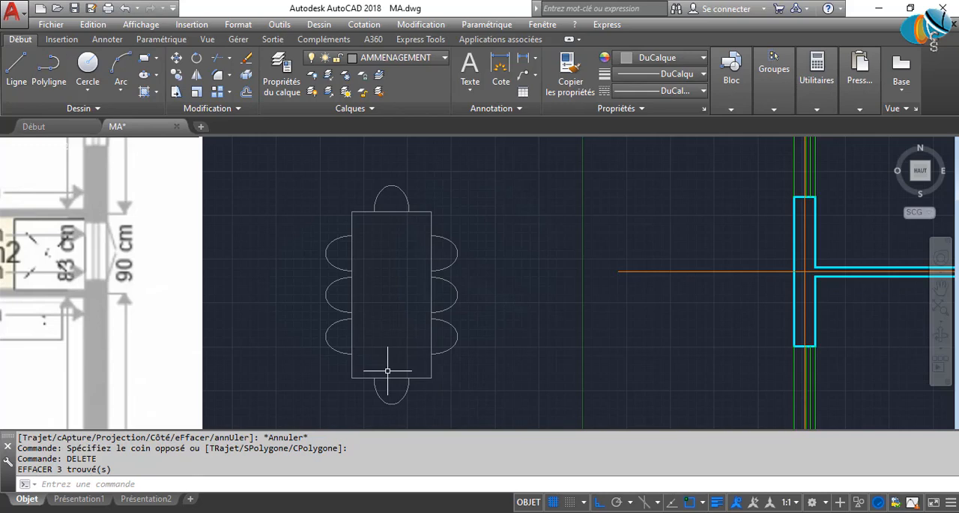
Draw a 100 by 190 rectangle starting from the upper-left corner of the two-seat vertical sofa on the reference plan.
{"action": "middle_click_drag", "start_coordinate": [339, 262], "coordinate": [473, 181]}
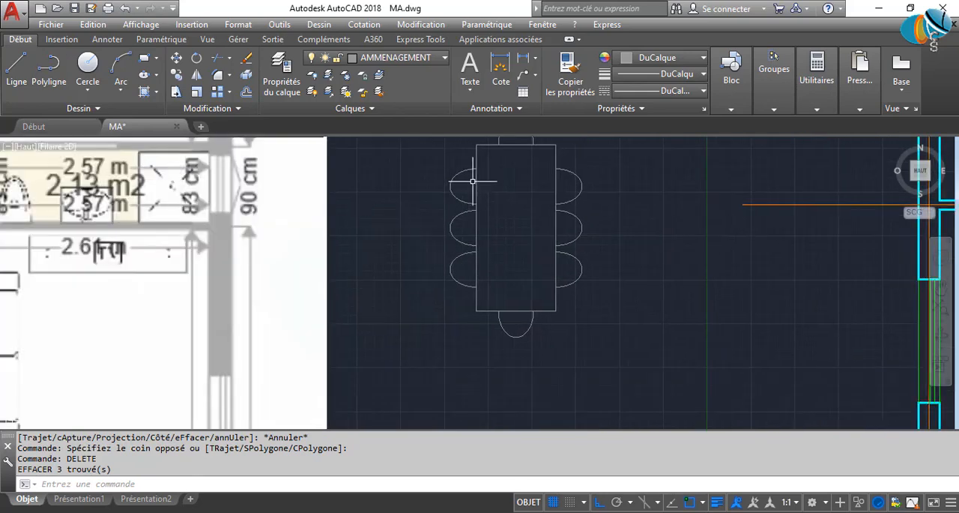
{"action": "middle_click_drag", "start_coordinate": [131, 318], "coordinate": [364, 246]}
{"action": "scroll", "coordinate": [303, 296], "scroll_direction": "down", "scroll_amount": 2}
{"action": "middle_click_drag", "start_coordinate": [283, 340], "coordinate": [316, 268]}
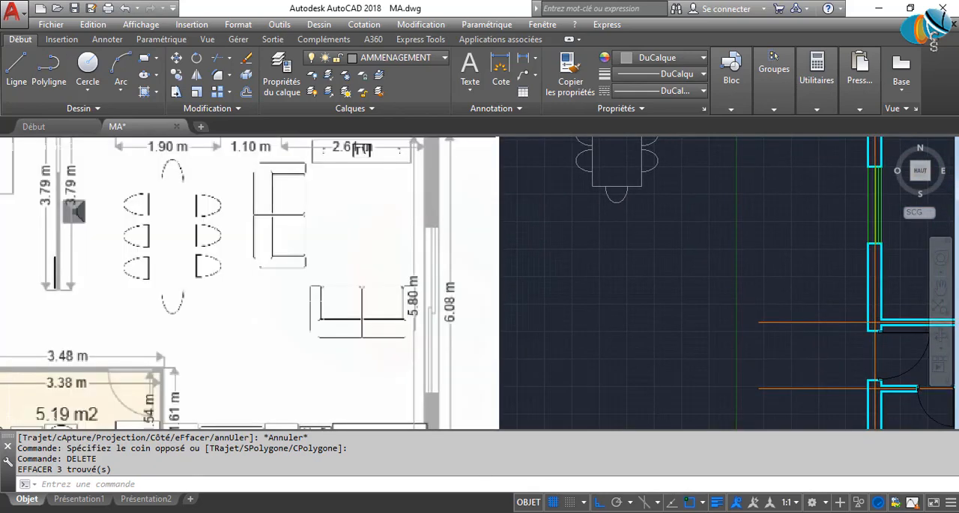
{"action": "middle_click_drag", "start_coordinate": [292, 202], "coordinate": [294, 291]}
{"action": "type", "text": "rec"}
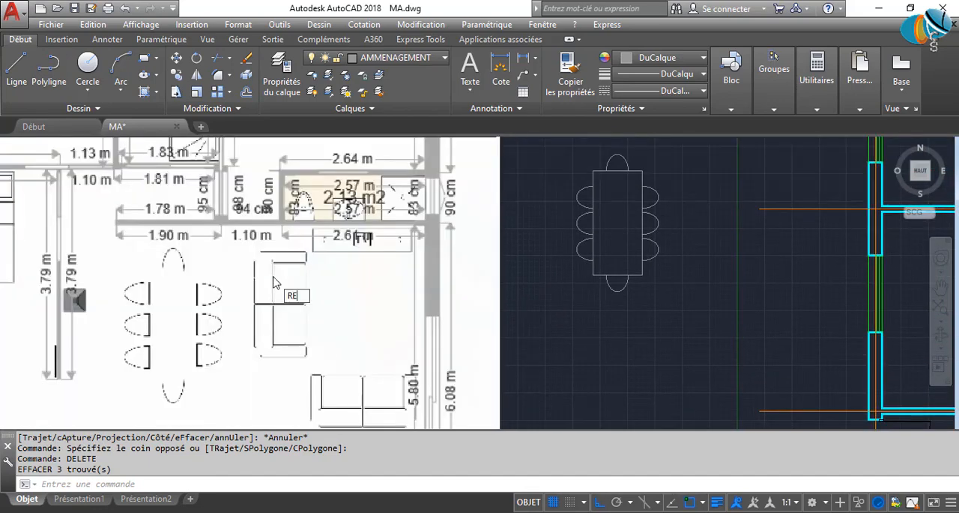
{"action": "key", "text": "Return"}
{"action": "scroll", "coordinate": [255, 250], "scroll_direction": "up", "scroll_amount": 2}
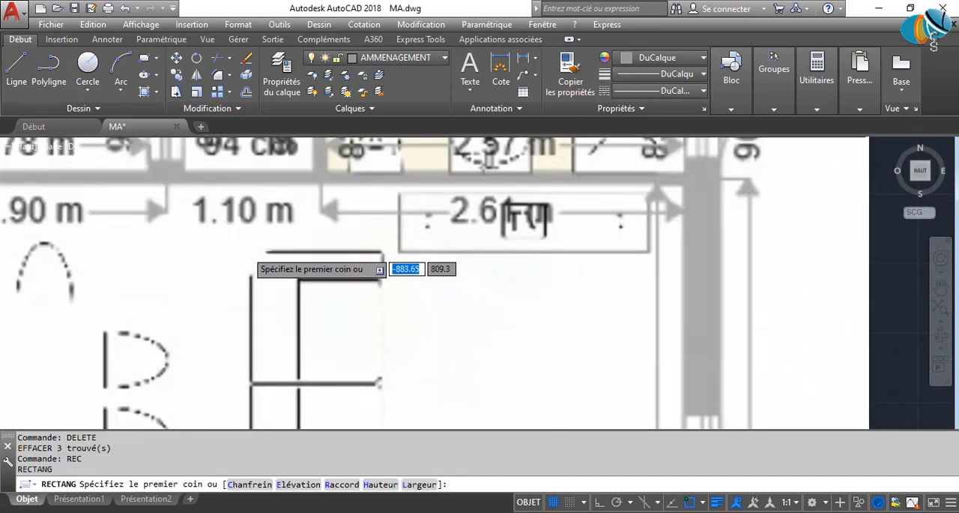
{"action": "left_click", "coordinate": [248, 251]}
{"action": "scroll", "coordinate": [300, 323], "scroll_direction": "down", "scroll_amount": 3}
{"action": "scroll", "coordinate": [323, 375], "scroll_direction": "up", "scroll_amount": 4}
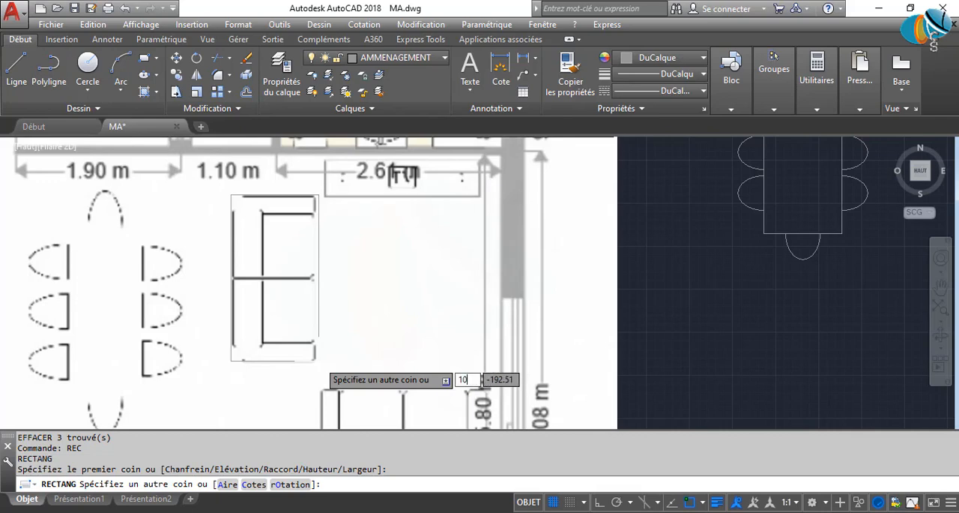
{"action": "key", "text": "Tab"}
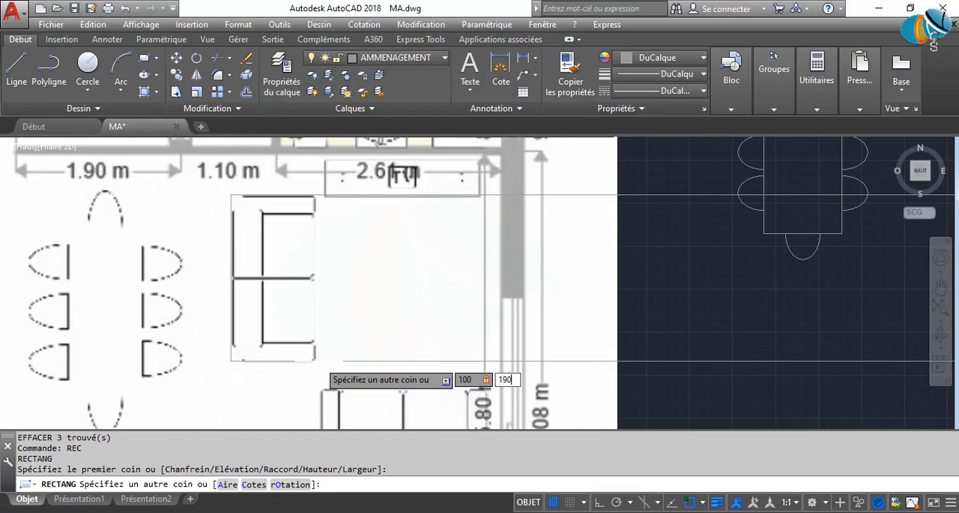
{"action": "key", "text": "Return"}
Move the sofa rectangle horizontally off the reference plan into the empty area to the right of the dining table.
{"action": "scroll", "coordinate": [257, 309], "scroll_direction": "down", "scroll_amount": 2}
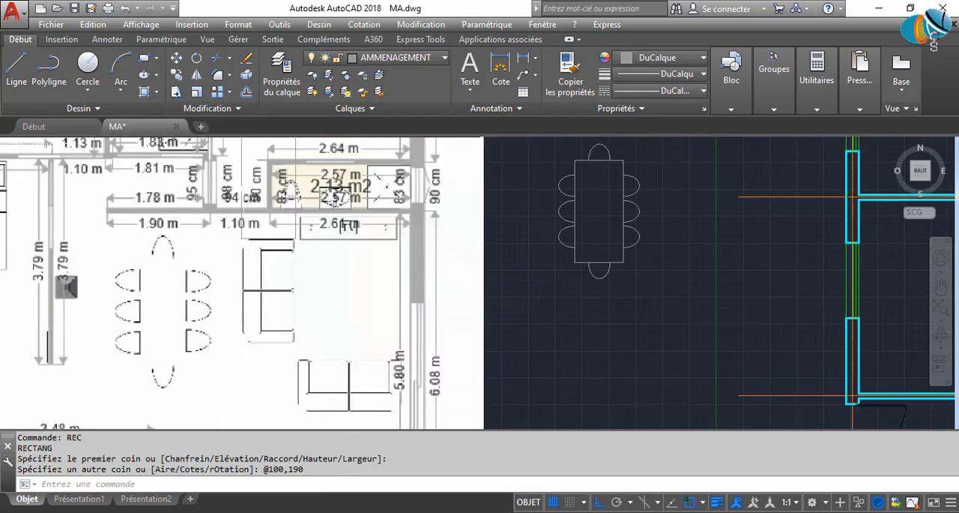
{"action": "left_click", "coordinate": [262, 239]}
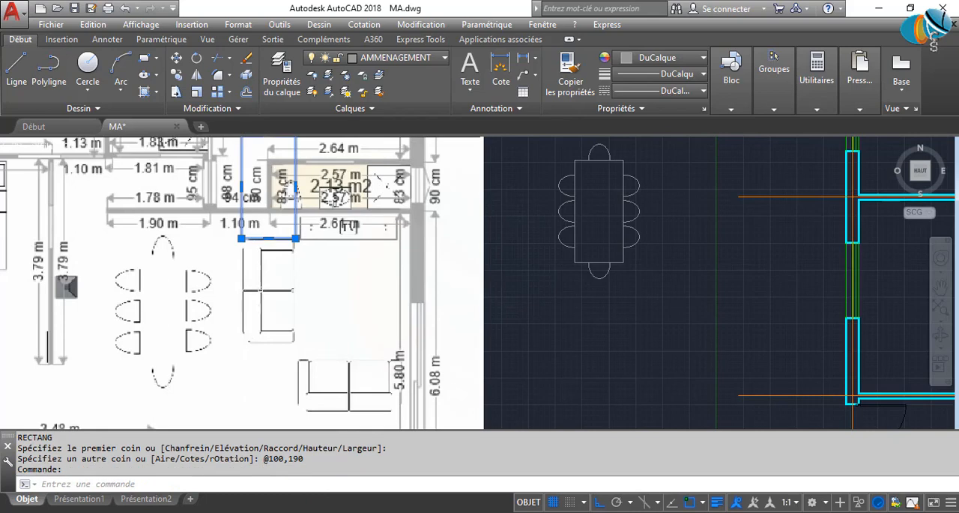
{"action": "key", "text": "Return"}
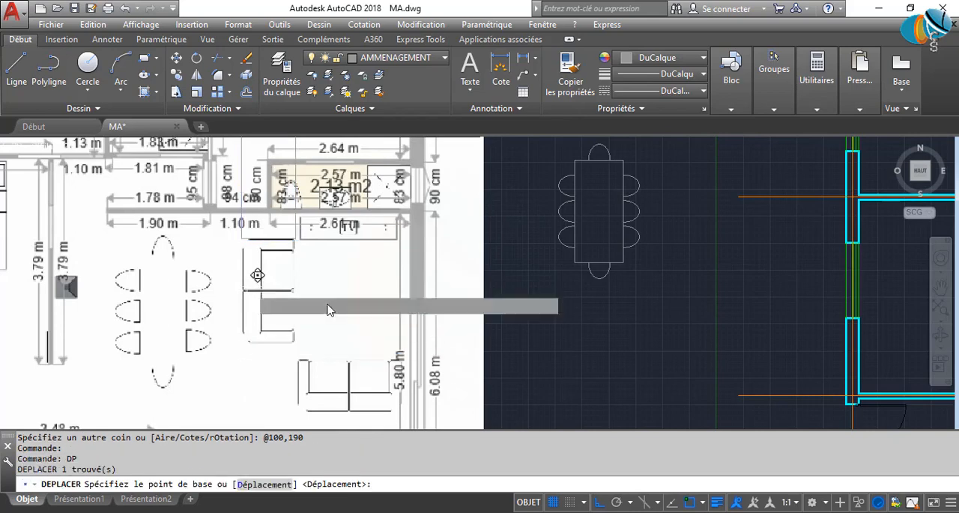
{"action": "left_click", "coordinate": [348, 313]}
{"action": "middle_click_drag", "start_coordinate": [584, 332], "coordinate": [488, 469]}
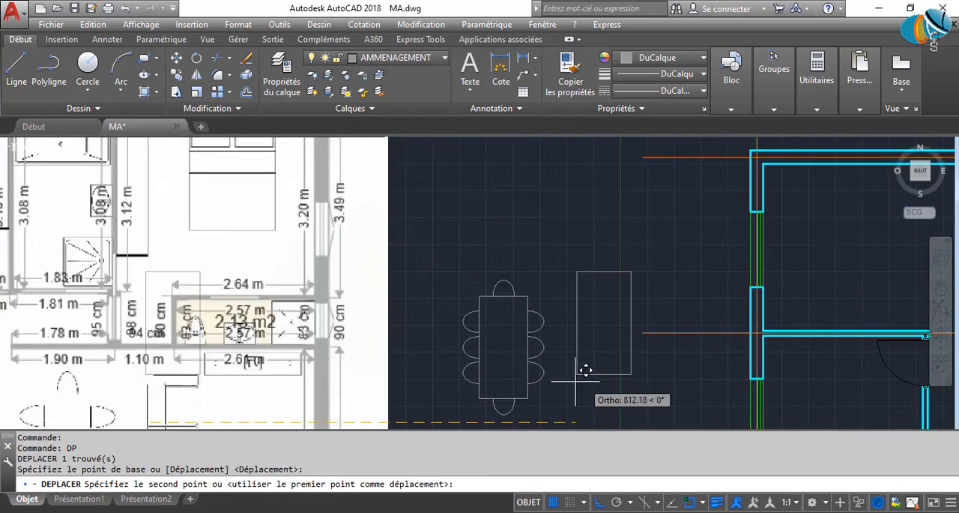
{"action": "key", "text": "Escape"}
Explode the sofa rectangle into separate lines.
{"action": "left_click", "coordinate": [603, 390]}
{"action": "left_click", "coordinate": [599, 365]}
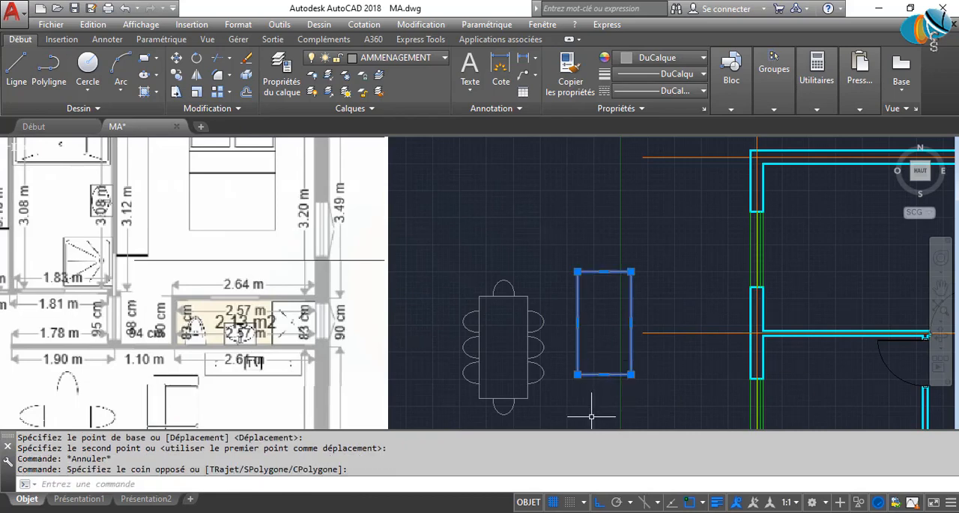
{"action": "key", "text": "Return"}
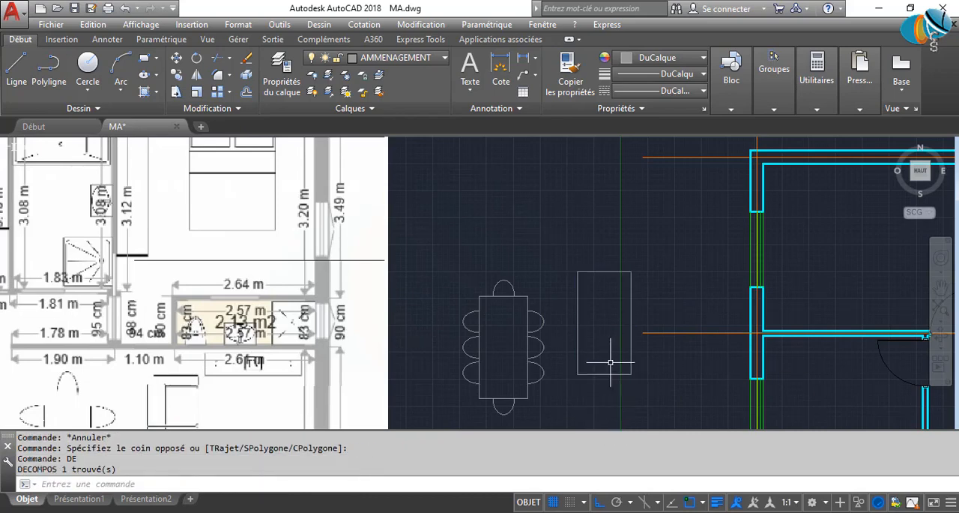
{"action": "left_click", "coordinate": [630, 309]}
{"action": "key", "text": "Escape"}
Offset the sofa rectangle's left edge 35 inward to form the backrest line.
{"action": "middle_click_drag", "start_coordinate": [403, 408], "coordinate": [433, 326]}
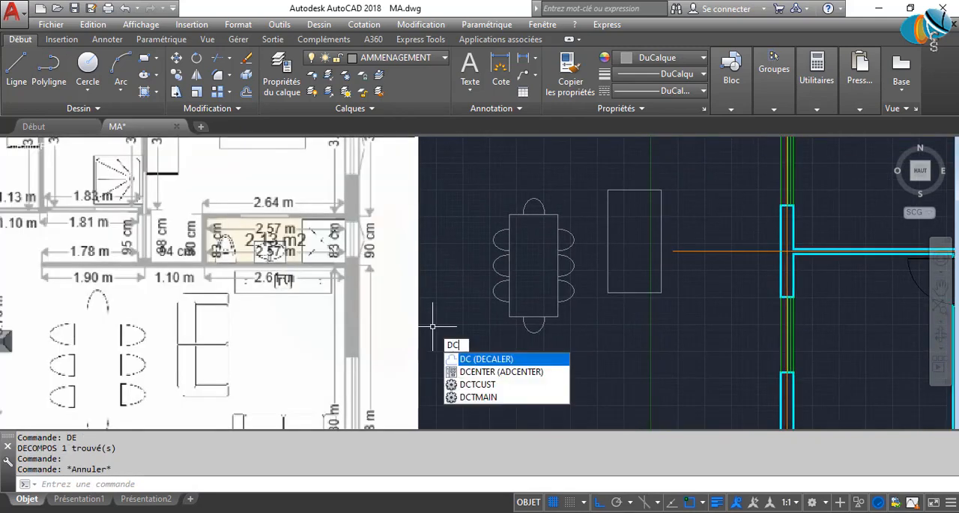
{"action": "key", "text": "Return"}
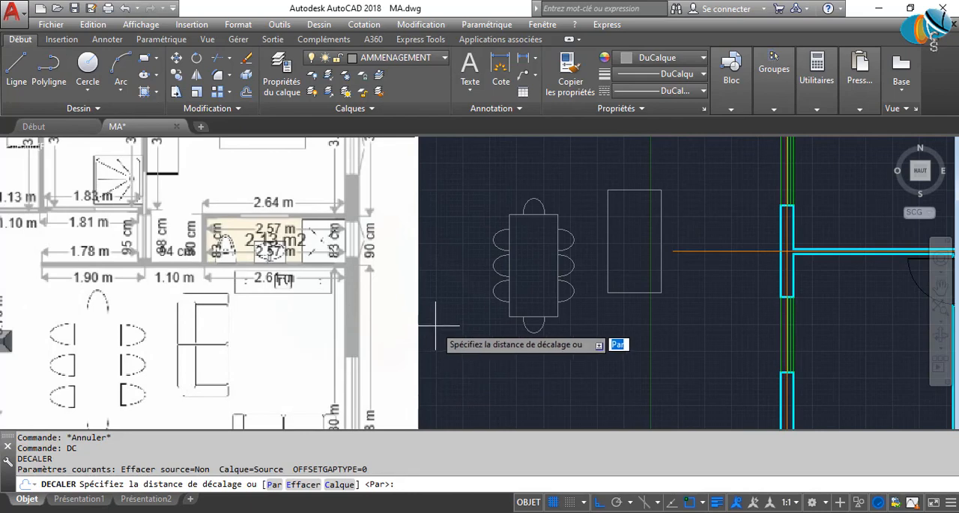
{"action": "scroll", "coordinate": [187, 356], "scroll_direction": "up", "scroll_amount": 4}
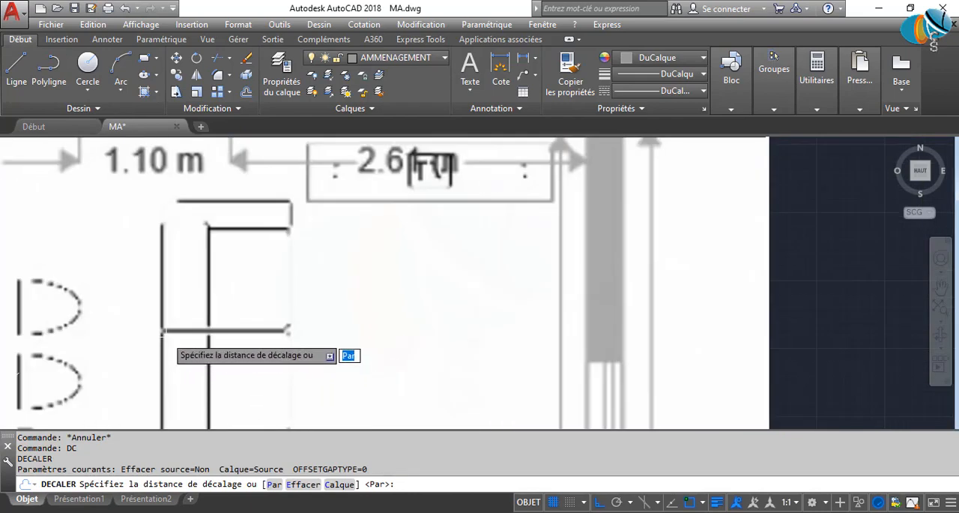
{"action": "left_click", "coordinate": [162, 323]}
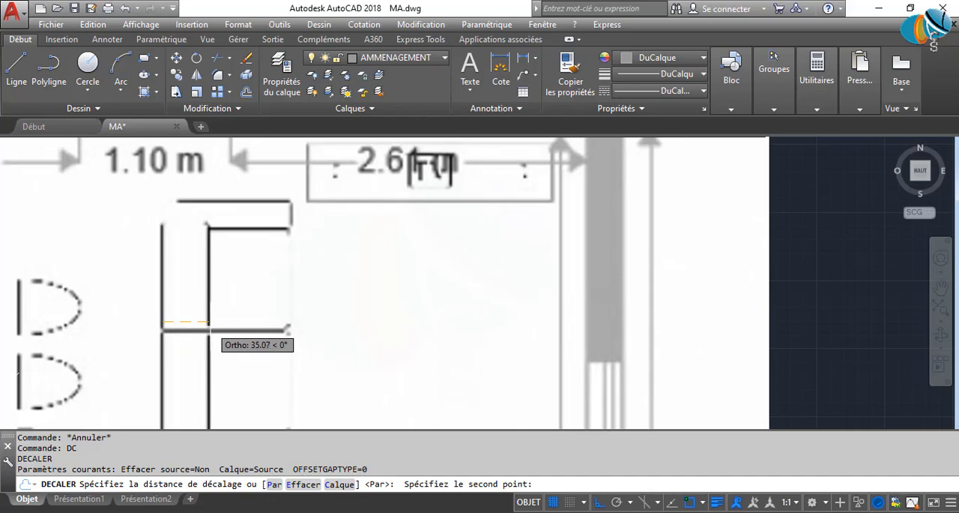
{"action": "type", "text": "3"}
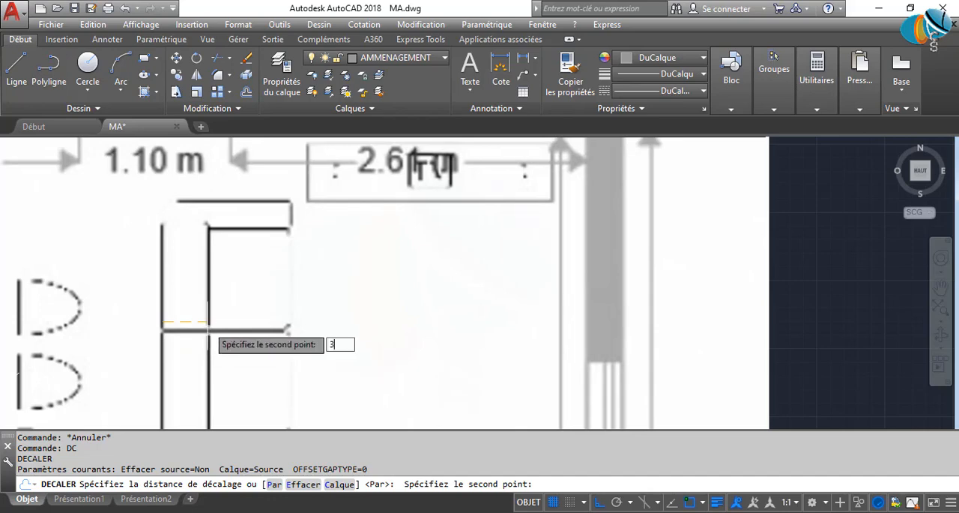
{"action": "type", "text": "5"}
{"action": "key", "text": "Return"}
{"action": "scroll", "coordinate": [208, 326], "scroll_direction": "down", "scroll_amount": 5}
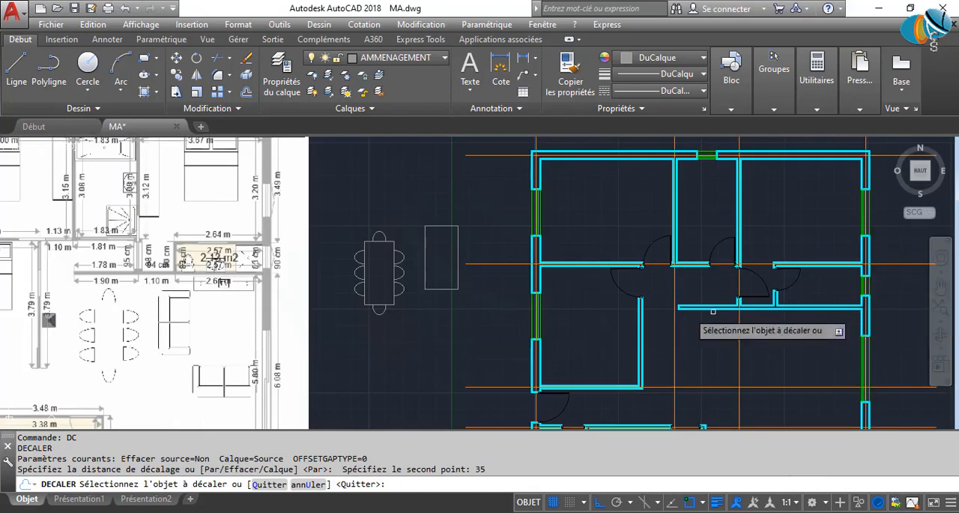
{"action": "scroll", "coordinate": [436, 244], "scroll_direction": "up", "scroll_amount": 4}
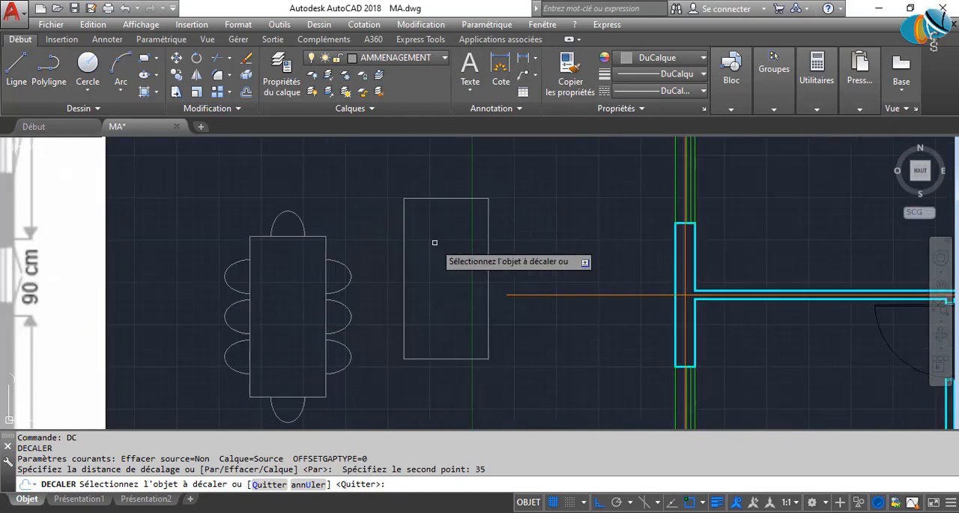
{"action": "left_click", "coordinate": [402, 274]}
{"action": "left_click", "coordinate": [480, 269]}
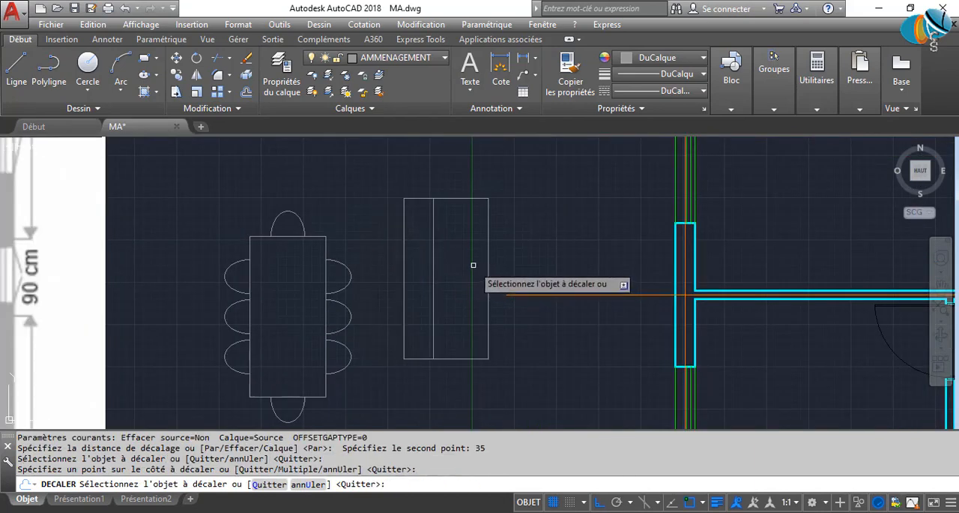
{"action": "scroll", "coordinate": [375, 315], "scroll_direction": "down", "scroll_amount": 4}
{"action": "scroll", "coordinate": [225, 352], "scroll_direction": "up", "scroll_amount": 2}
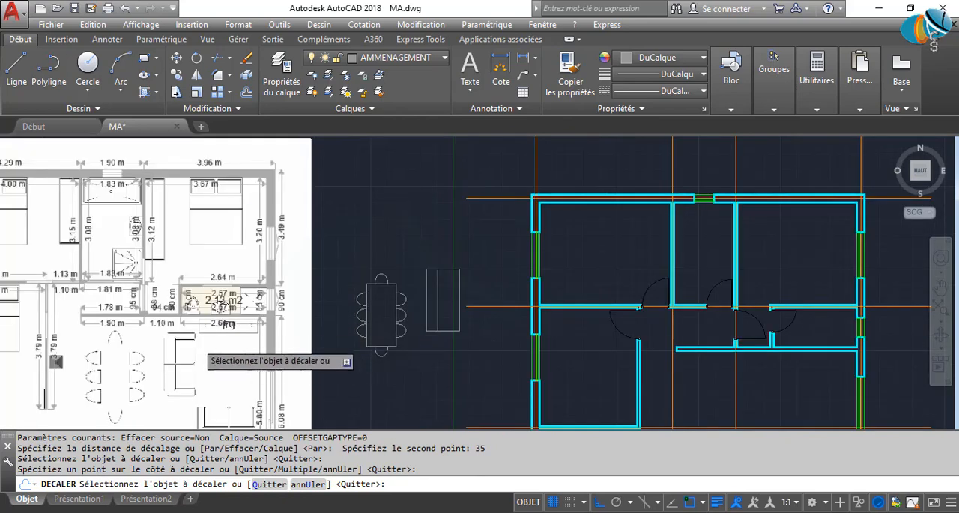
{"action": "scroll", "coordinate": [180, 343], "scroll_direction": "up", "scroll_amount": 1}
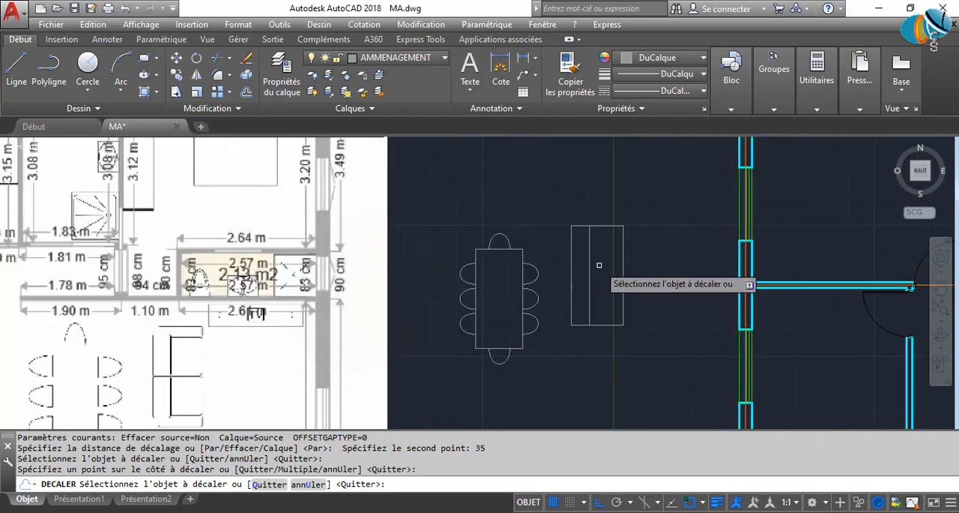
{"action": "scroll", "coordinate": [598, 232], "scroll_direction": "up", "scroll_amount": 3}
{"action": "middle_click_drag", "start_coordinate": [598, 231], "coordinate": [457, 238]}
{"action": "key", "text": "Return"}
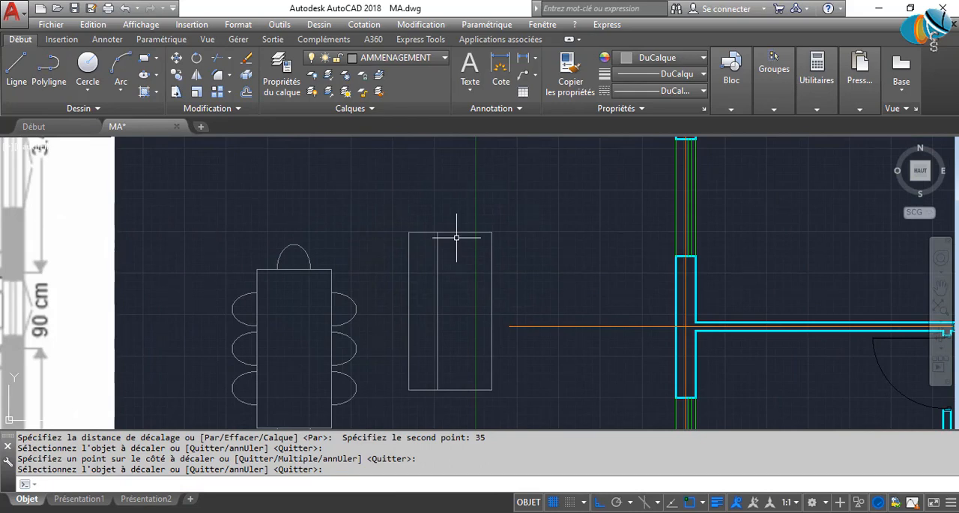
Offset the sofa's upper and lower edges 20 inward to form the two armrests.
{"action": "type", "text": "DC"}
{"action": "key", "text": "Return"}
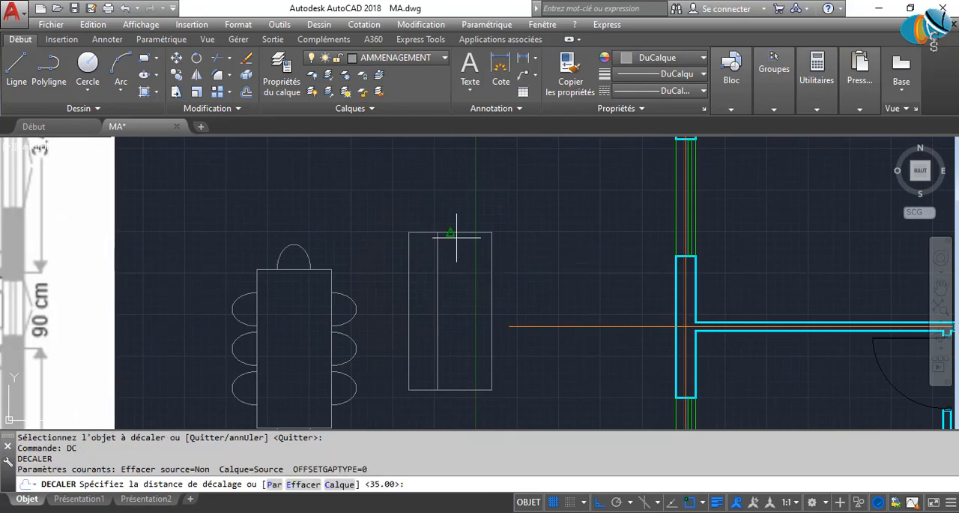
{"action": "type", "text": "20"}
{"action": "key", "text": "Return"}
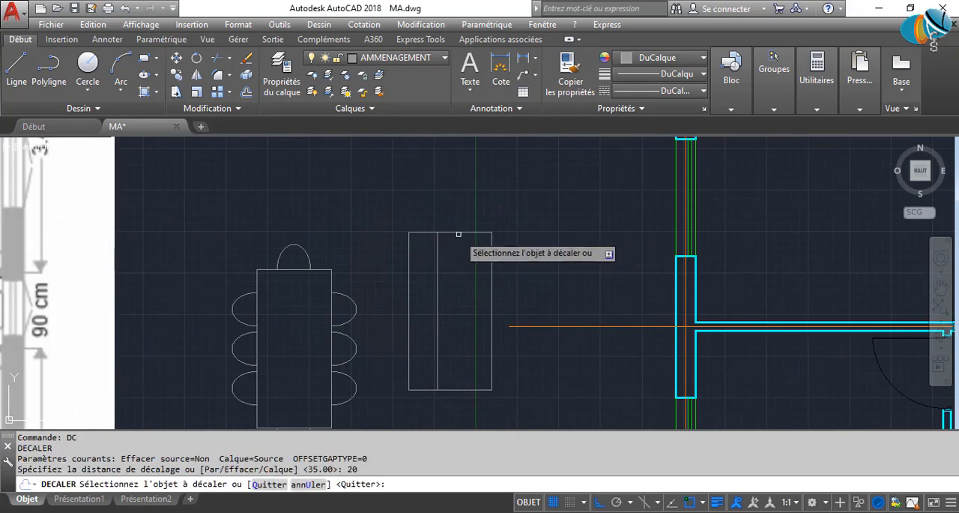
{"action": "left_click", "coordinate": [456, 233]}
{"action": "left_click", "coordinate": [460, 341]}
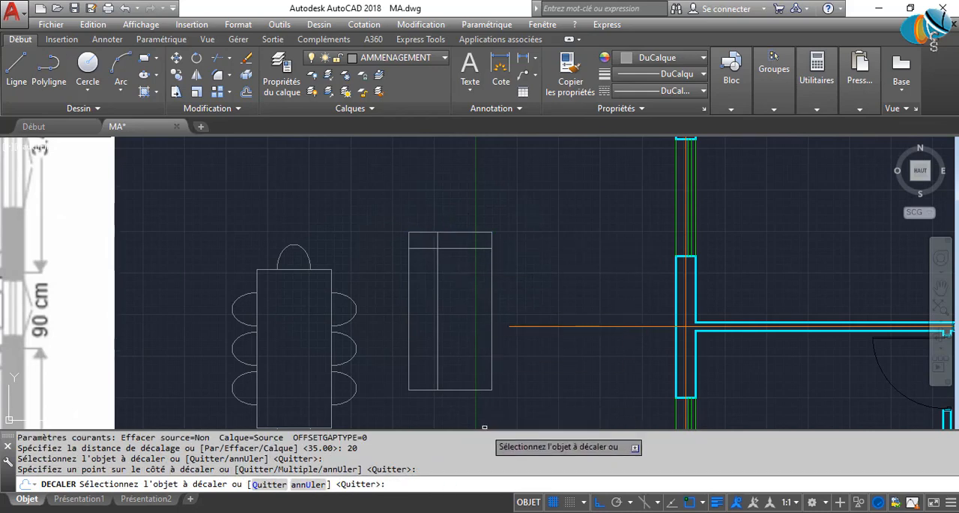
{"action": "left_click", "coordinate": [463, 389]}
{"action": "left_click", "coordinate": [455, 314]}
{"action": "key", "text": "Return"}
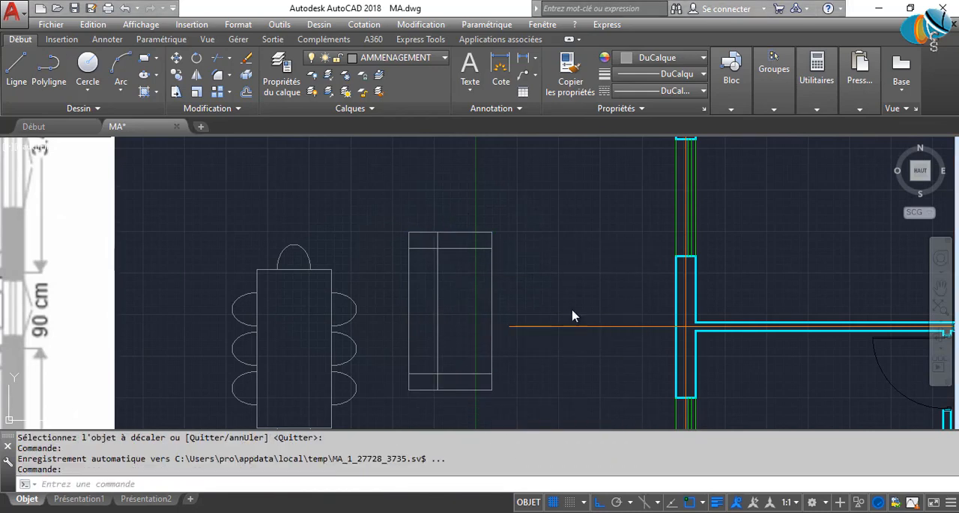
Draw a horizontal line from the midpoint of the sofa's right edge to the backrest line, dividing the two seats.
{"action": "scroll", "coordinate": [459, 325], "scroll_direction": "down", "scroll_amount": 2}
{"action": "scroll", "coordinate": [456, 325], "scroll_direction": "up", "scroll_amount": 4}
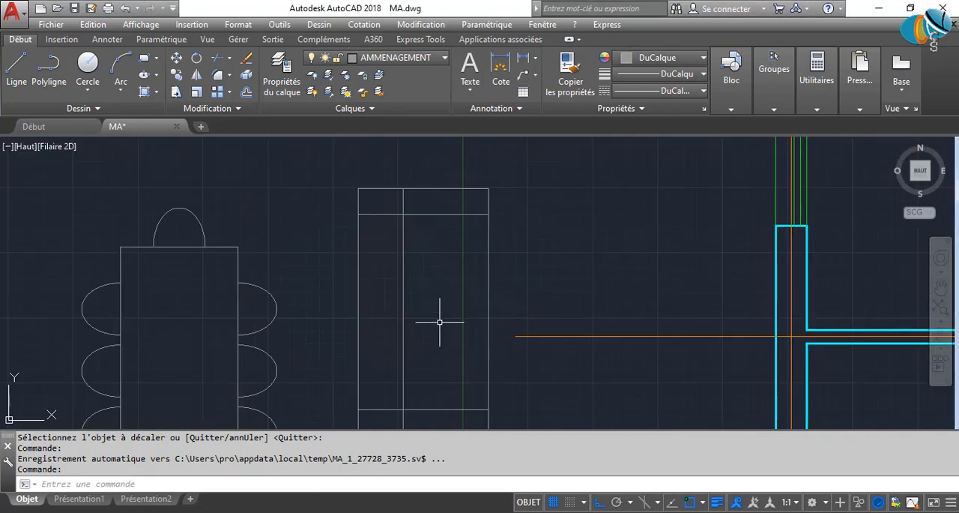
{"action": "type", "text": "L"}
{"action": "key", "text": "Return"}
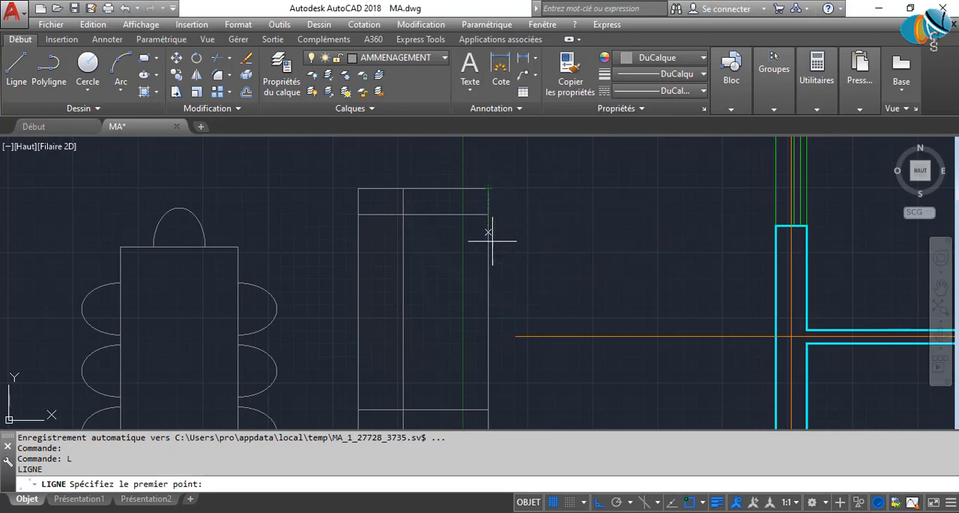
{"action": "left_click", "coordinate": [490, 315]}
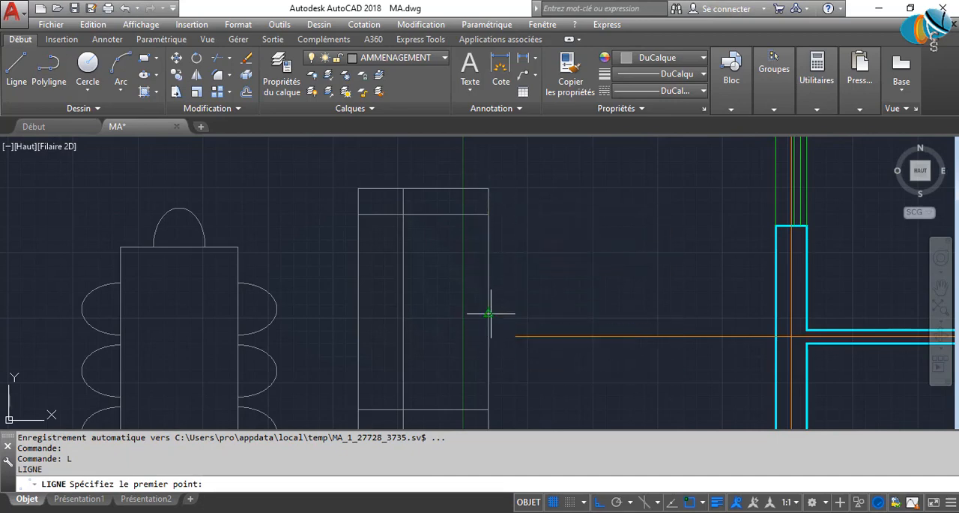
{"action": "left_click", "coordinate": [405, 312]}
{"action": "key", "text": "Return"}
Draw a line continuing the seat divider from the backrest line's midpoint to the sofa's left edge.
{"action": "scroll", "coordinate": [533, 325], "scroll_direction": "down", "scroll_amount": 6}
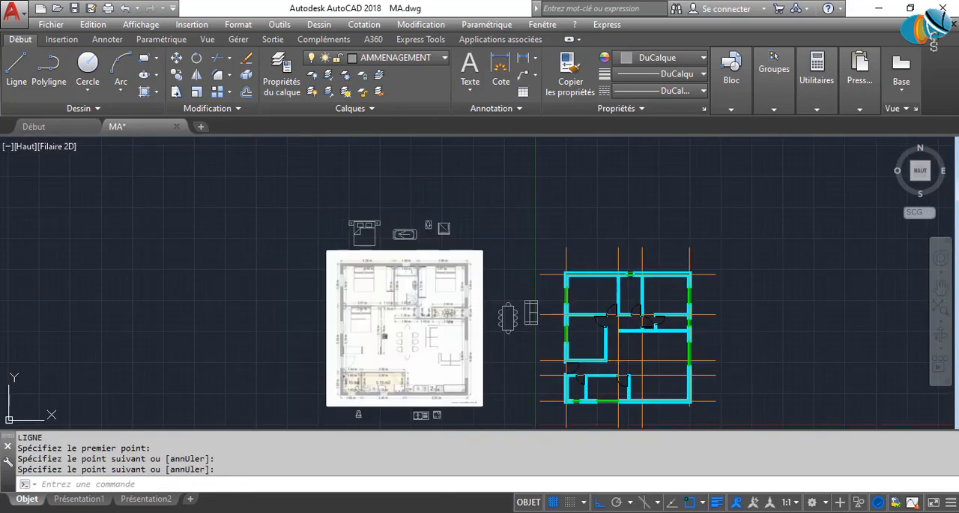
{"action": "scroll", "coordinate": [390, 320], "scroll_direction": "up", "scroll_amount": 3}
{"action": "middle_click_drag", "start_coordinate": [468, 320], "coordinate": [324, 320]}
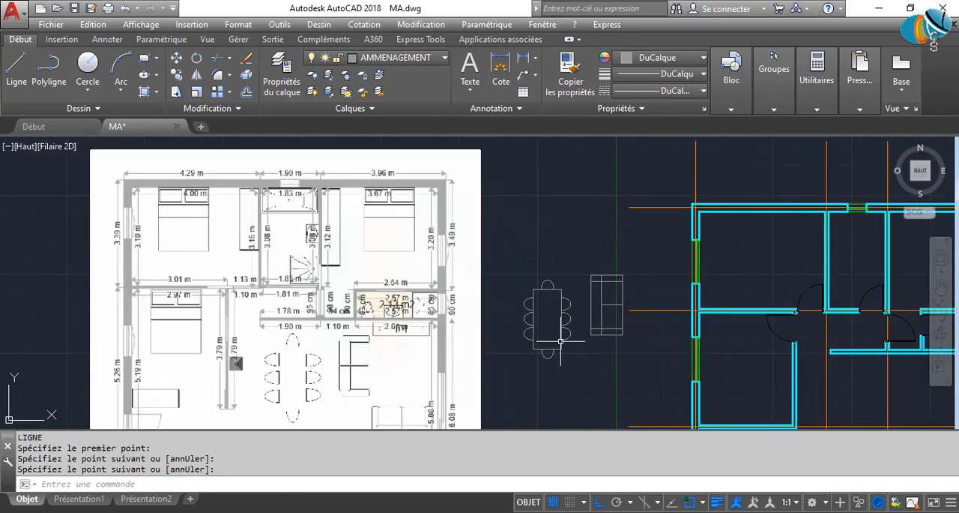
{"action": "scroll", "coordinate": [560, 341], "scroll_direction": "up", "scroll_amount": 7}
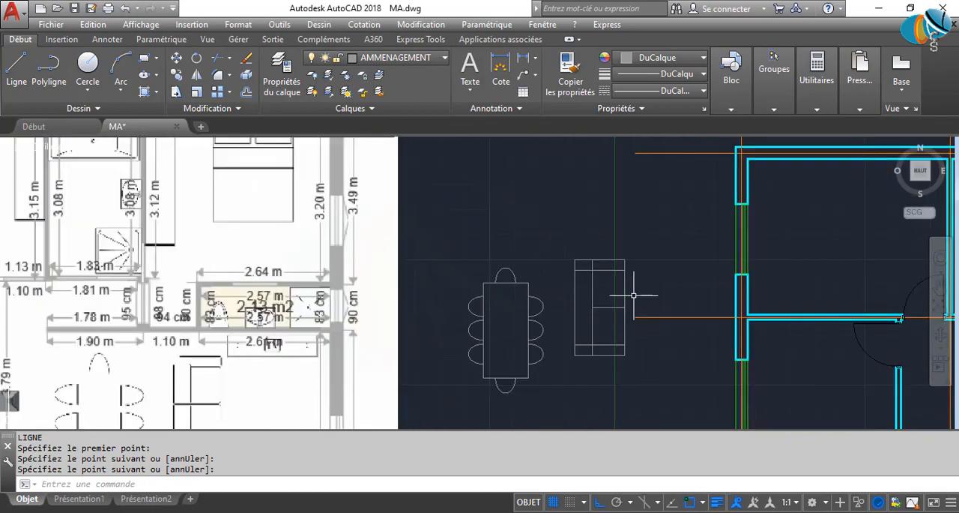
{"action": "key", "text": "Return"}
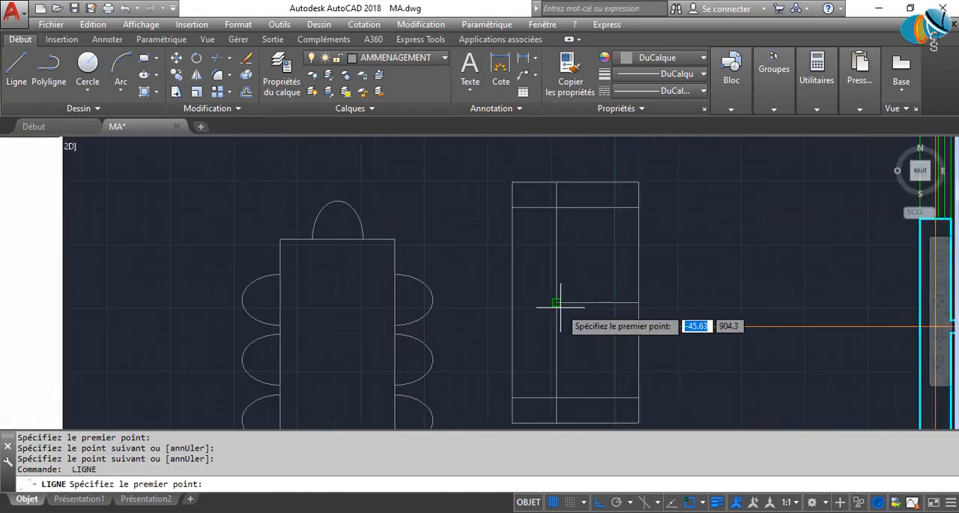
{"action": "left_click", "coordinate": [556, 302]}
{"action": "key", "text": "Return"}
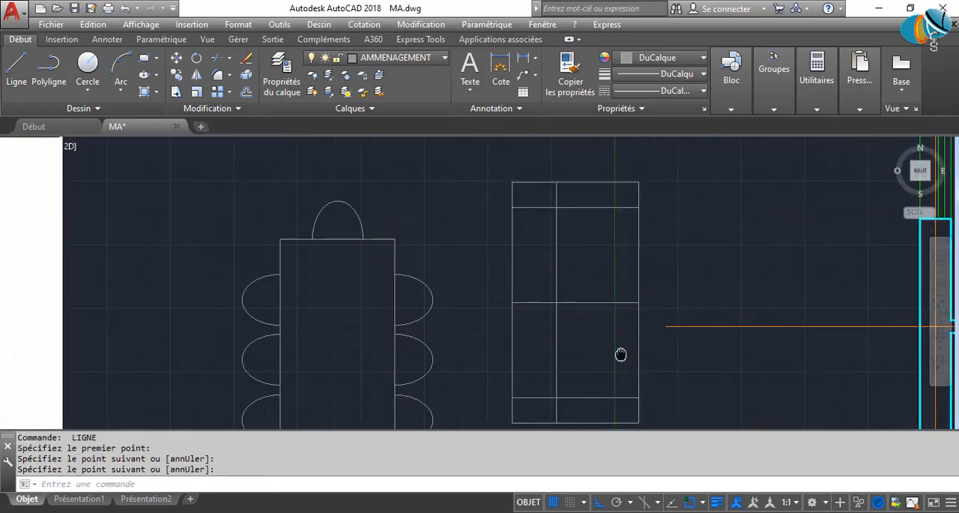
Shorten the upper end of the sofa's right edge so that it stops at the upper armrest line.
{"action": "middle_click_drag", "start_coordinate": [621, 354], "coordinate": [451, 370]}
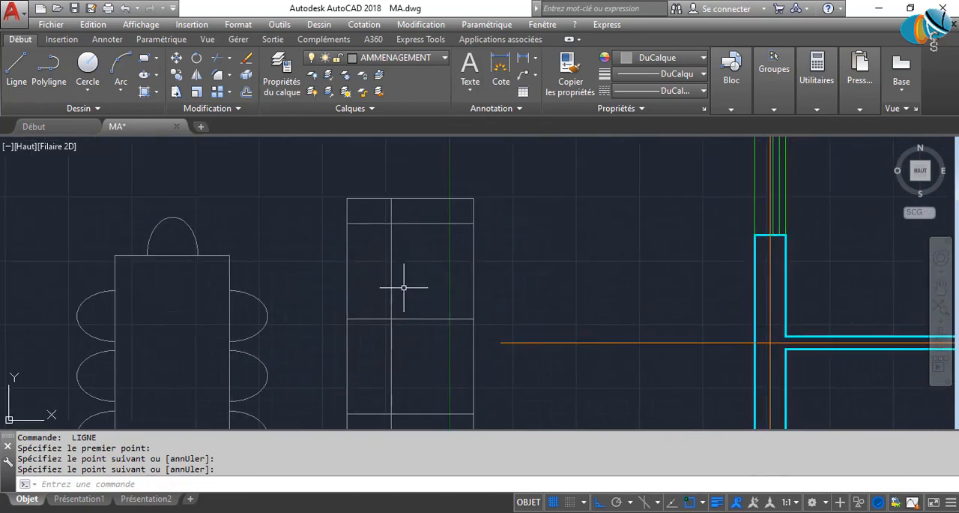
{"action": "scroll", "coordinate": [419, 289], "scroll_direction": "down", "scroll_amount": 2}
{"action": "scroll", "coordinate": [431, 232], "scroll_direction": "up", "scroll_amount": 3}
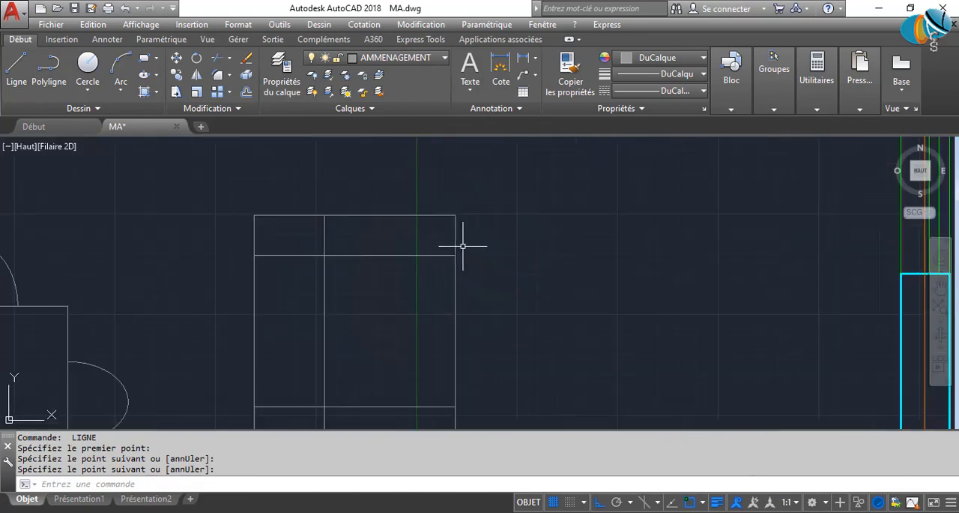
{"action": "left_click", "coordinate": [444, 239]}
{"action": "left_click", "coordinate": [455, 215]}
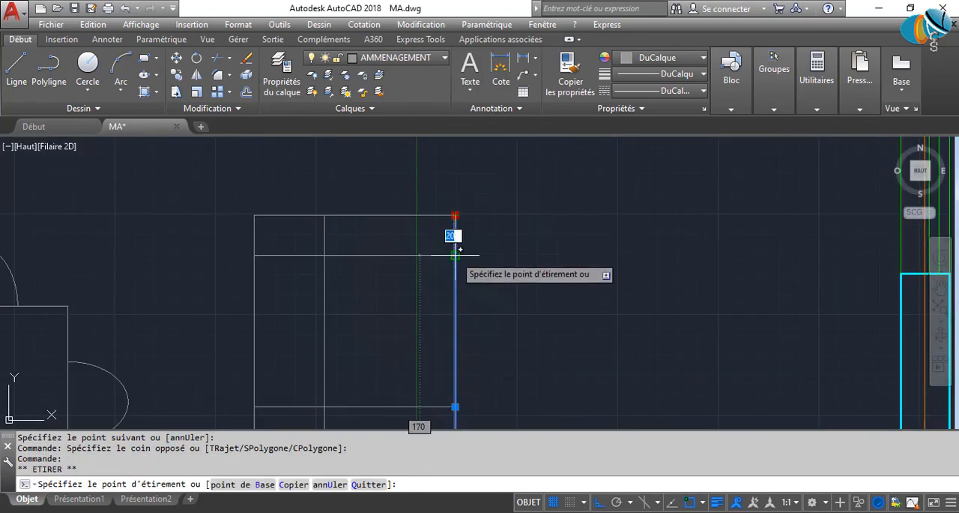
Shorten the lower end of the sofa's right edge so that it stops at the lower armrest line.
{"action": "middle_click_drag", "start_coordinate": [482, 316], "coordinate": [486, 192]}
{"action": "middle_click_drag", "start_coordinate": [479, 356], "coordinate": [470, 250]}
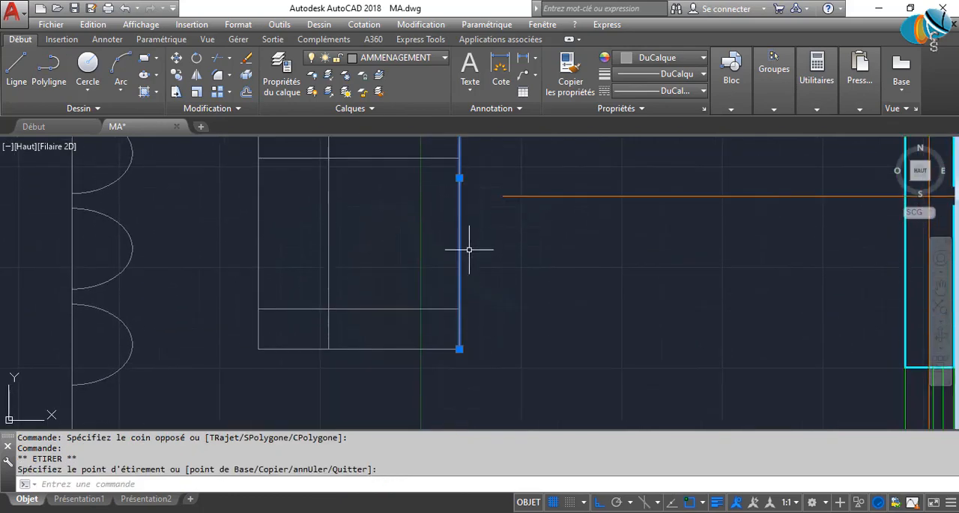
{"action": "scroll", "coordinate": [459, 339], "scroll_direction": "up", "scroll_amount": 3}
{"action": "left_click", "coordinate": [459, 333]}
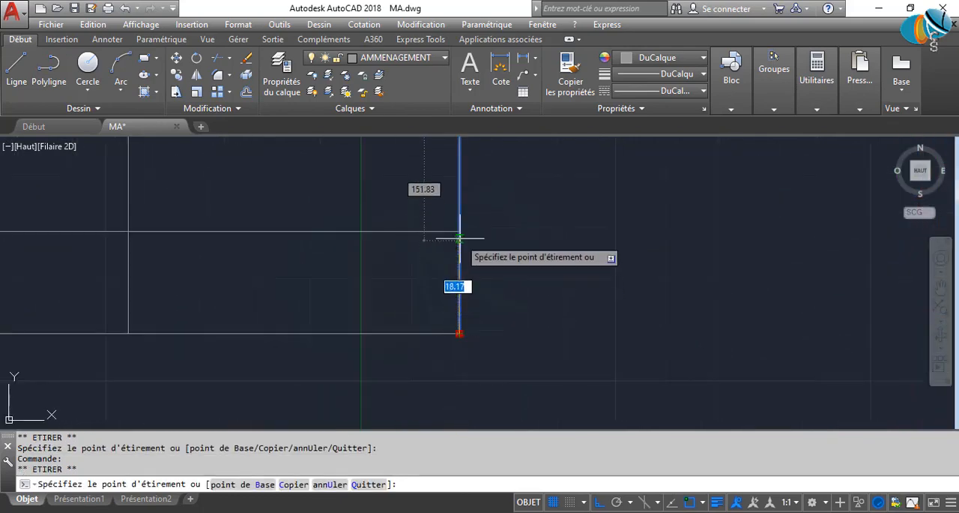
{"action": "left_click", "coordinate": [461, 231]}
{"action": "mouse_move", "coordinate": [460, 231]}
{"action": "key", "text": "Escape"}
{"action": "key", "text": "Escape"}
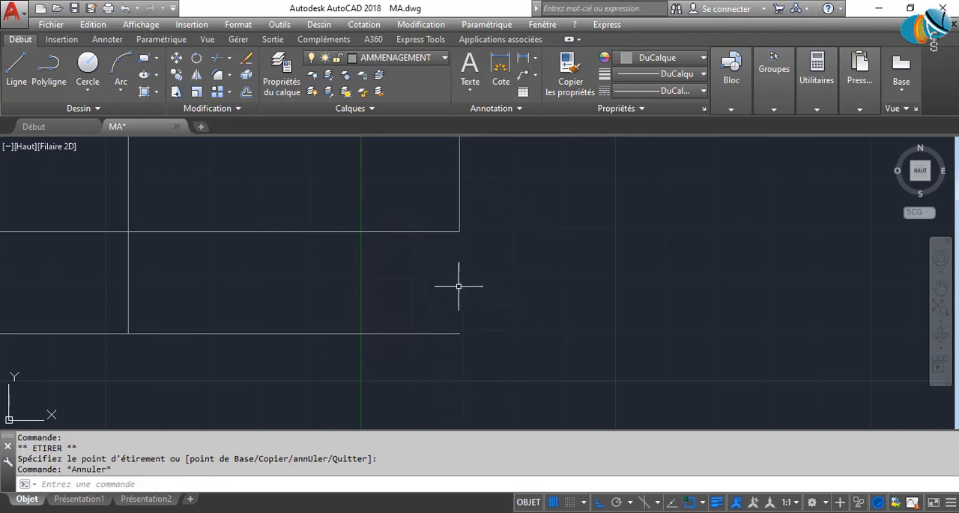
Draw a vertical line closing the front end of the lower armrest, from the sofa's corner to the armrest line.
{"action": "type", "text": "L"}
{"action": "key", "text": "Return"}
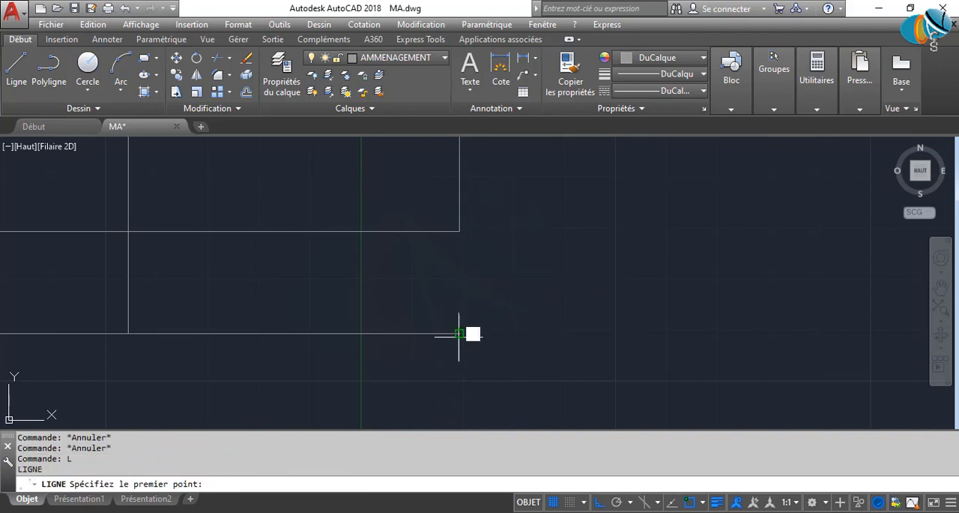
{"action": "left_click", "coordinate": [460, 333]}
{"action": "left_click", "coordinate": [459, 231]}
{"action": "scroll", "coordinate": [495, 244], "scroll_direction": "down", "scroll_amount": 8}
{"action": "middle_click_drag", "start_coordinate": [493, 242], "coordinate": [454, 390]}
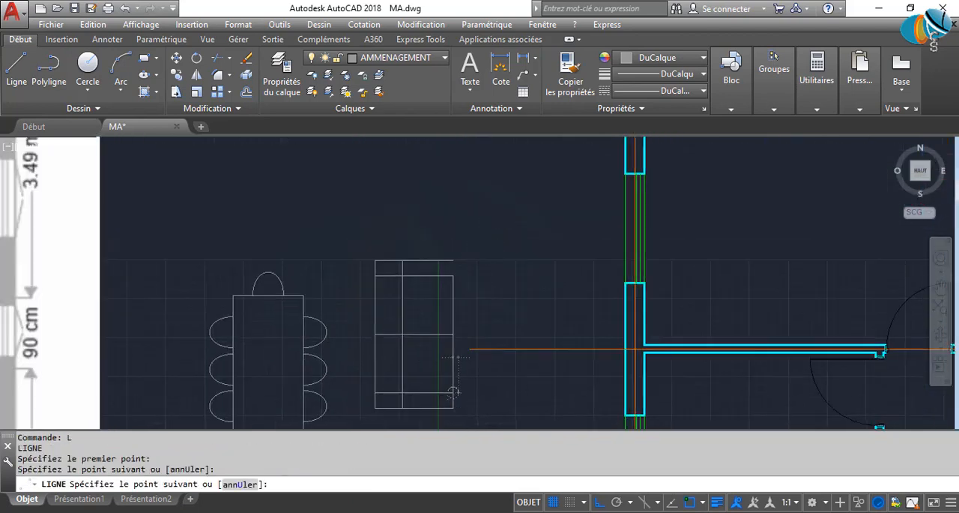
{"action": "key", "text": "Return"}
Draw a vertical line closing the front end of the upper armrest, from the armrest line to the sofa's corner.
{"action": "scroll", "coordinate": [459, 279], "scroll_direction": "up", "scroll_amount": 6}
{"action": "key", "text": "Return"}
{"action": "left_click", "coordinate": [437, 260]}
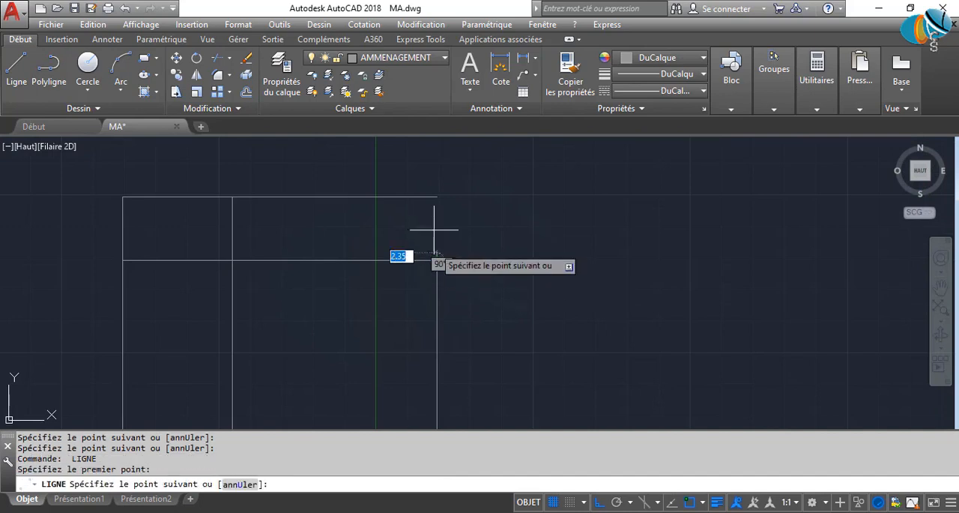
{"action": "key", "text": "Return"}
{"action": "middle_click_drag", "start_coordinate": [529, 322], "coordinate": [548, 257]}
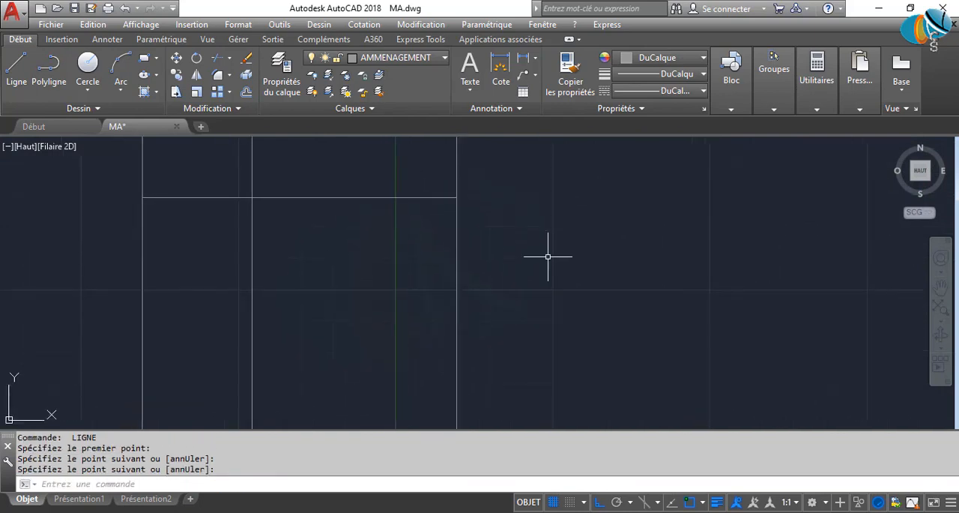
{"action": "scroll", "coordinate": [531, 261], "scroll_direction": "down", "scroll_amount": 2}
{"action": "middle_click_drag", "start_coordinate": [517, 285], "coordinate": [523, 266]}
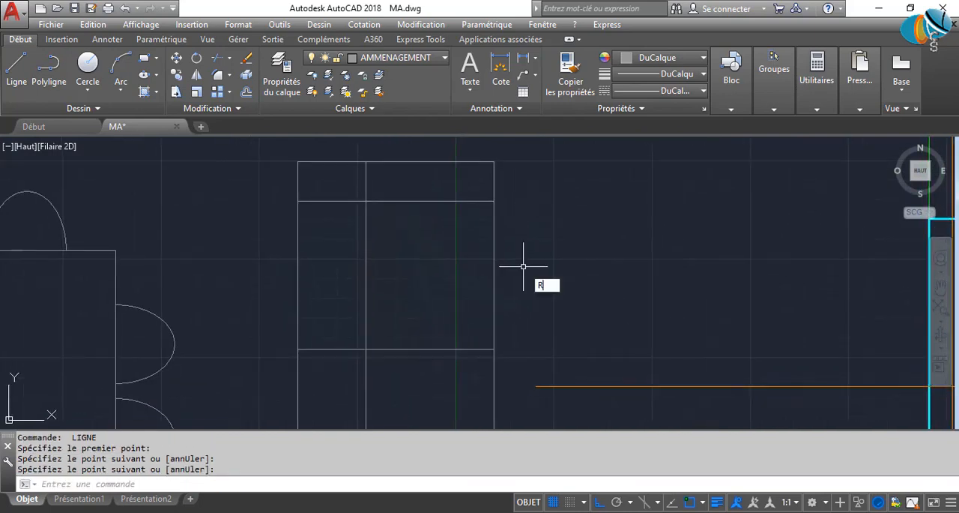
{"action": "key", "text": "Return"}
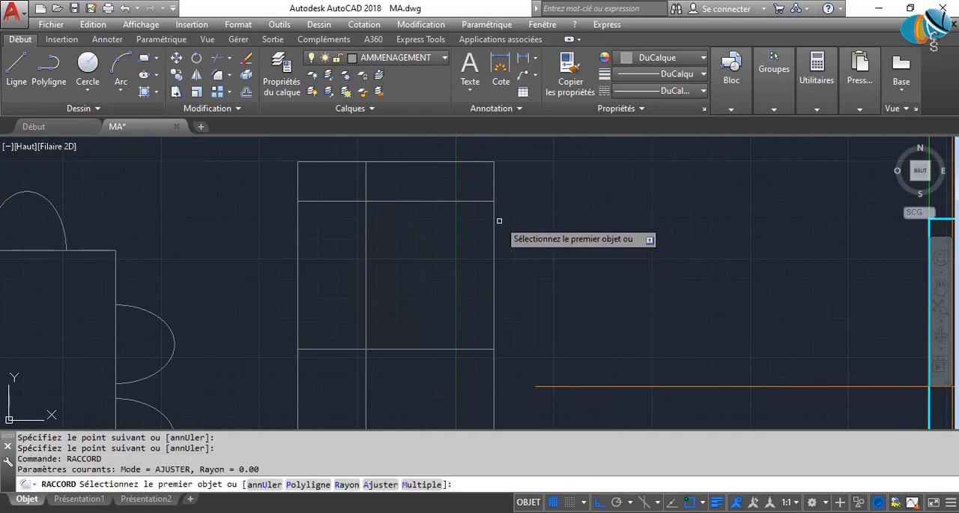
{"action": "left_click", "coordinate": [494, 216]}
{"action": "key", "text": "Escape"}
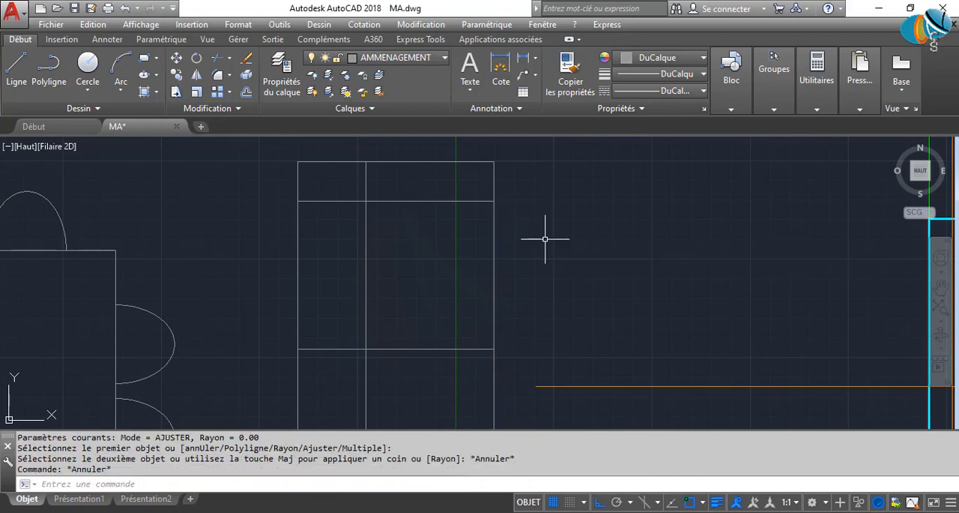
Fillet the corner between the sofa's front seat edge and the upper armrest line with a radius of 4.
{"action": "type", "text": "RA"}
{"action": "key", "text": "Return"}
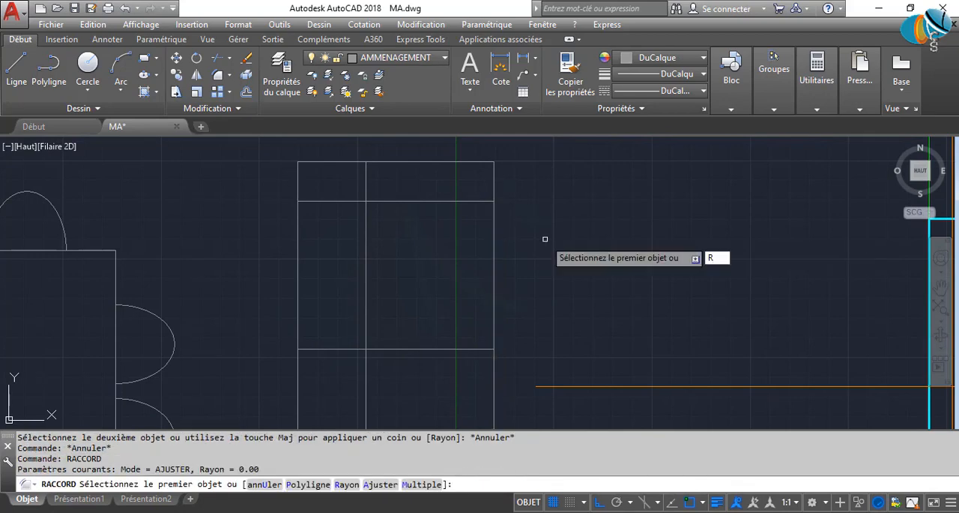
{"action": "type", "text": "R"}
{"action": "key", "text": "Return"}
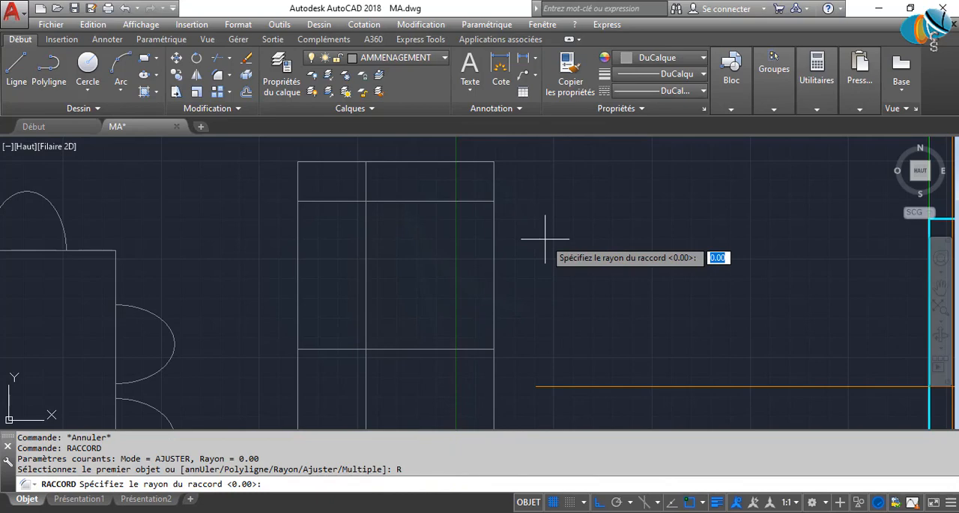
{"action": "type", "text": "4"}
{"action": "key", "text": "Return"}
{"action": "left_click", "coordinate": [495, 222]}
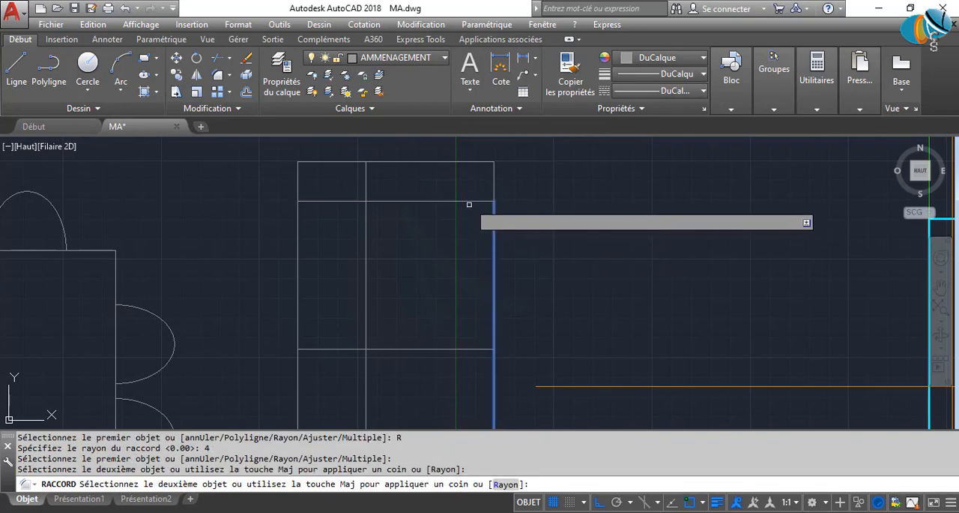
{"action": "left_click", "coordinate": [469, 202]}
Fillet the corner between the front seat edge and the lower armrest line with the same radius of 4.
{"action": "middle_click_drag", "start_coordinate": [495, 334], "coordinate": [503, 231]}
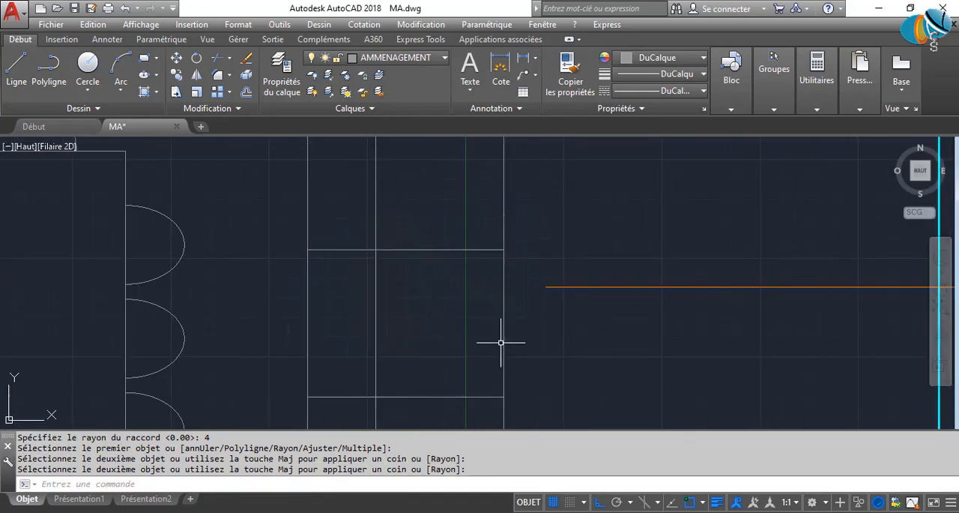
{"action": "key", "text": "Return"}
{"action": "left_click", "coordinate": [504, 362]}
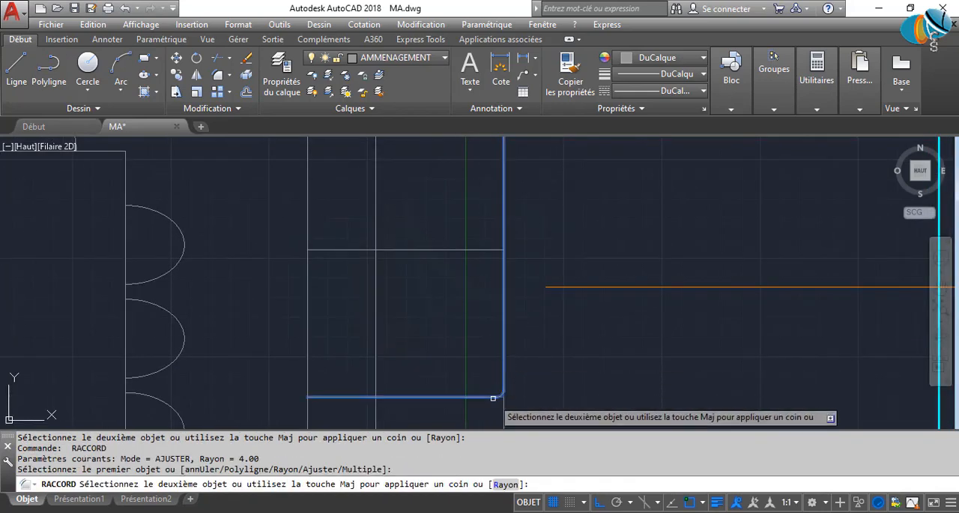
{"action": "left_click", "coordinate": [494, 397]}
{"action": "scroll", "coordinate": [475, 347], "scroll_direction": "down", "scroll_amount": 4}
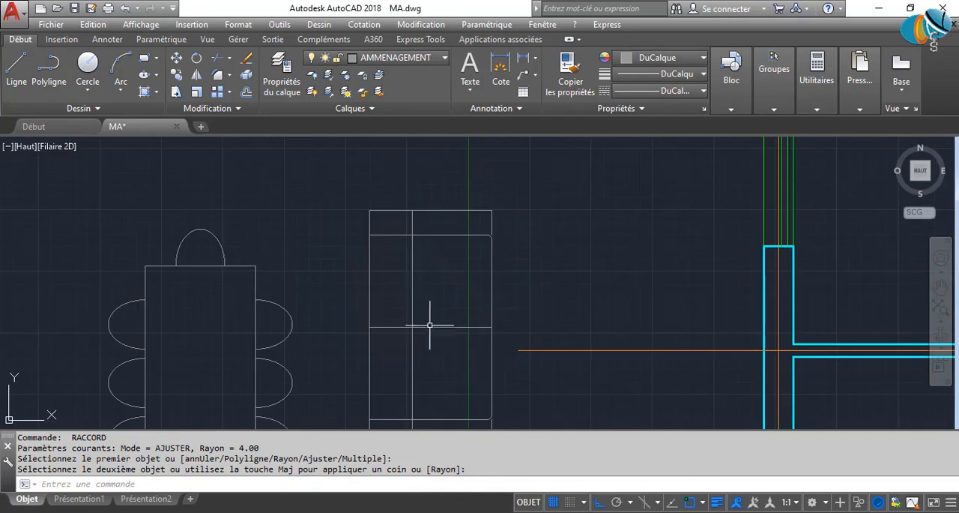
Shorten the front seat edge from its lower end to the seat divider, so it spans only the upper seat.
{"action": "middle_click_drag", "start_coordinate": [430, 325], "coordinate": [450, 277]}
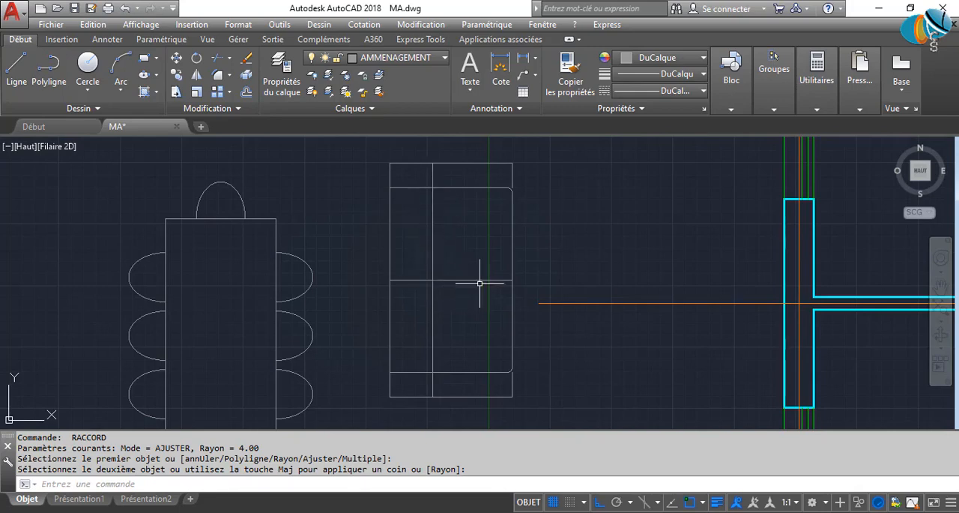
{"action": "left_click", "coordinate": [511, 250]}
{"action": "key", "text": "Escape"}
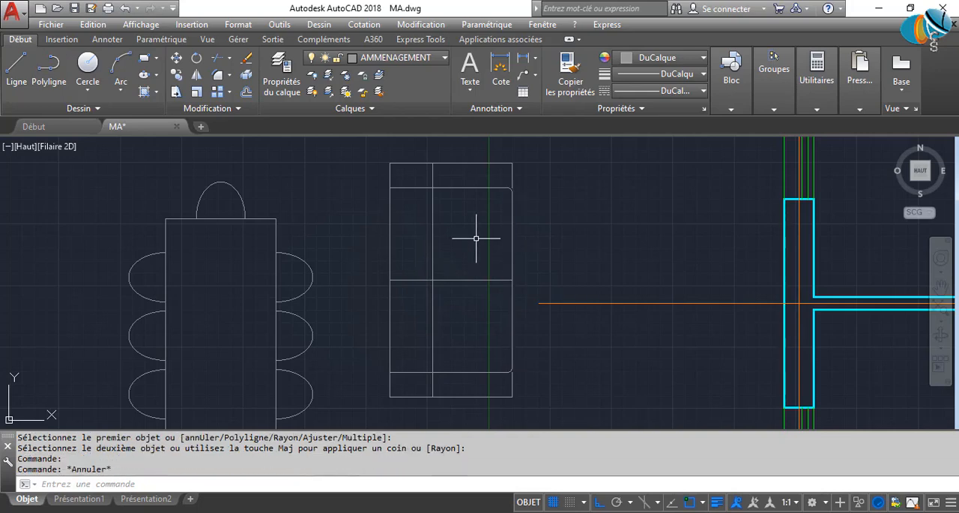
{"action": "left_click", "coordinate": [512, 232]}
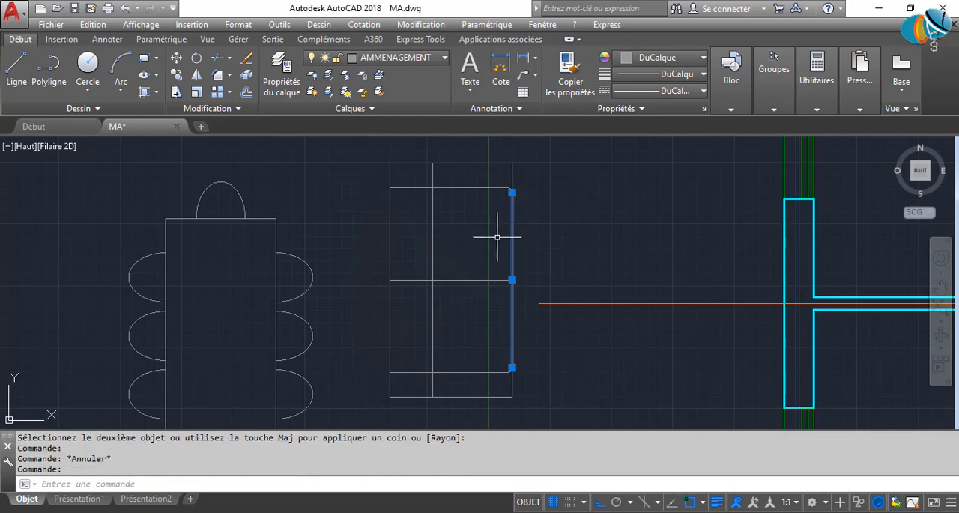
{"action": "left_click", "coordinate": [512, 368]}
{"action": "left_click", "coordinate": [512, 280]}
{"action": "key", "text": "Escape"}
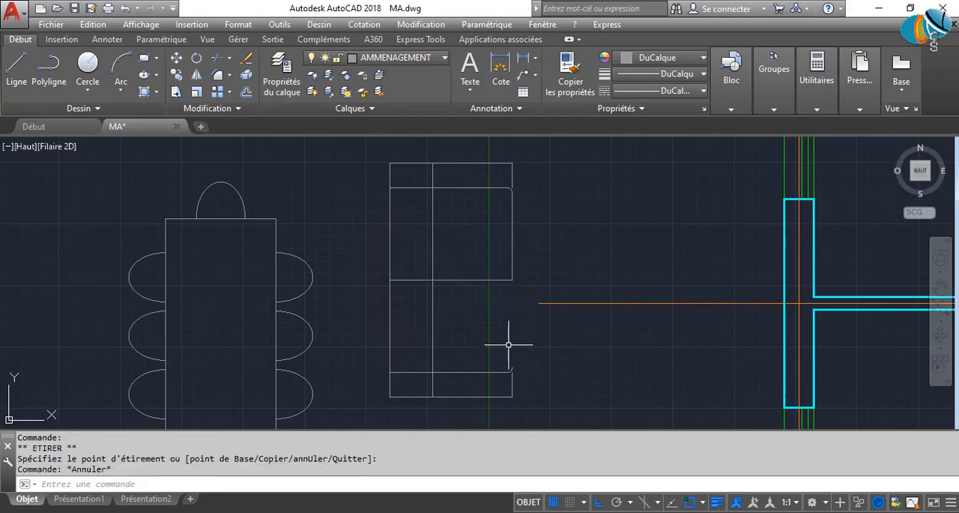
{"action": "left_click", "coordinate": [518, 242]}
{"action": "left_click", "coordinate": [486, 233]}
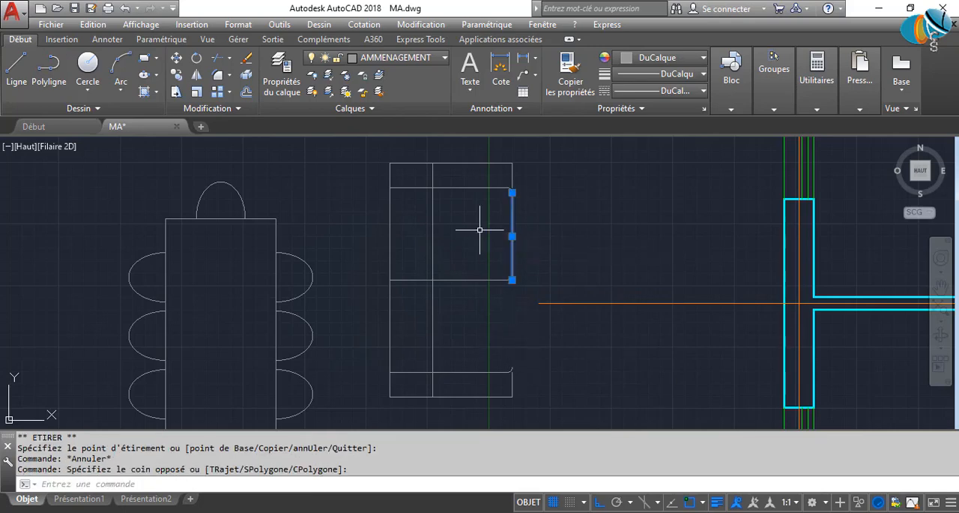
{"action": "key", "text": "Escape"}
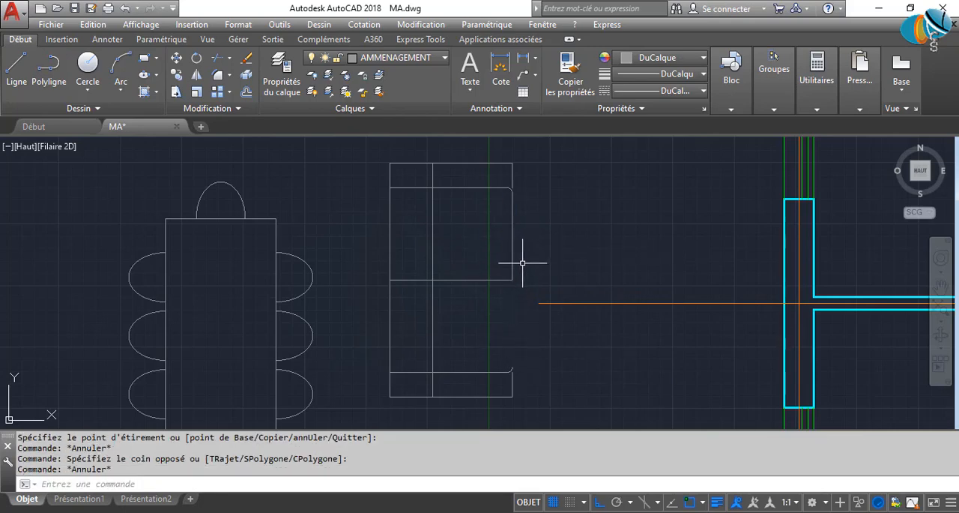
{"action": "scroll", "coordinate": [569, 300], "scroll_direction": "down", "scroll_amount": 8}
{"action": "scroll", "coordinate": [312, 330], "scroll_direction": "up", "scroll_amount": 4}
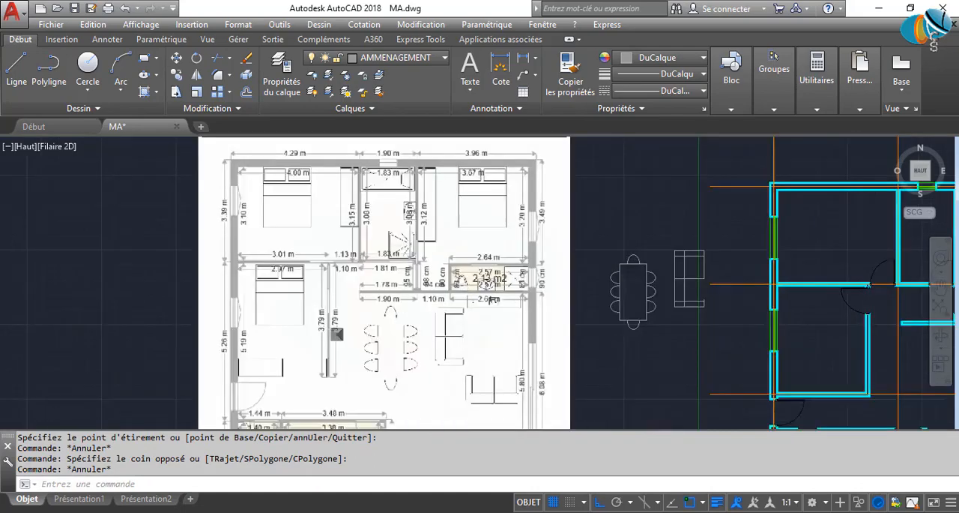
{"action": "middle_click_drag", "start_coordinate": [588, 262], "coordinate": [528, 254]}
{"action": "scroll", "coordinate": [528, 251], "scroll_direction": "down", "scroll_amount": 5}
{"action": "scroll", "coordinate": [622, 247], "scroll_direction": "up", "scroll_amount": 8}
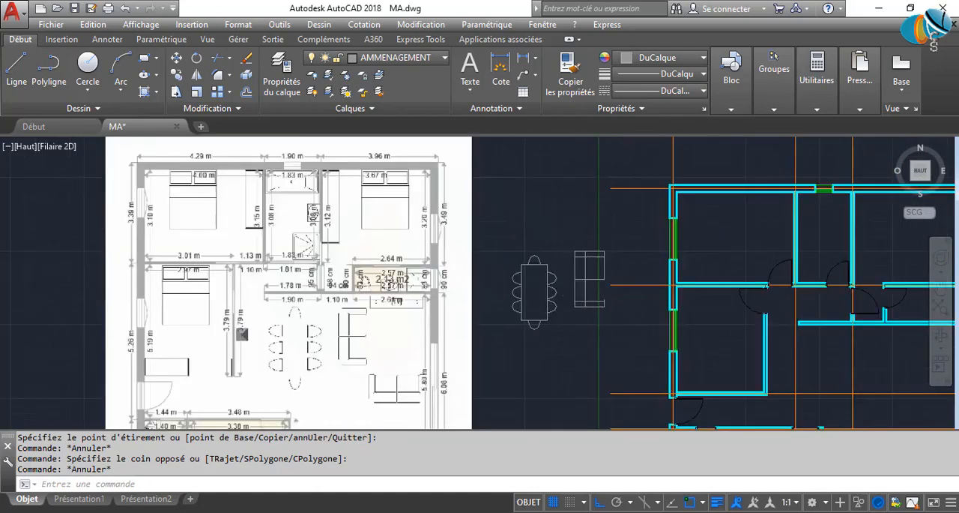
Mirror the upper seat's front edge across the seat divider line, keeping the source line.
{"action": "left_click", "coordinate": [628, 242]}
{"action": "left_click", "coordinate": [584, 213]}
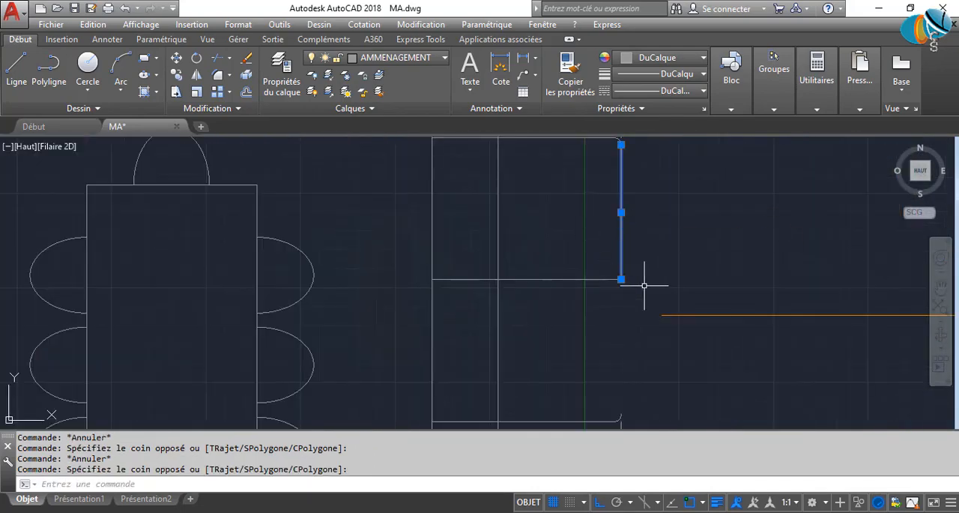
{"action": "middle_click_drag", "start_coordinate": [638, 280], "coordinate": [462, 283]}
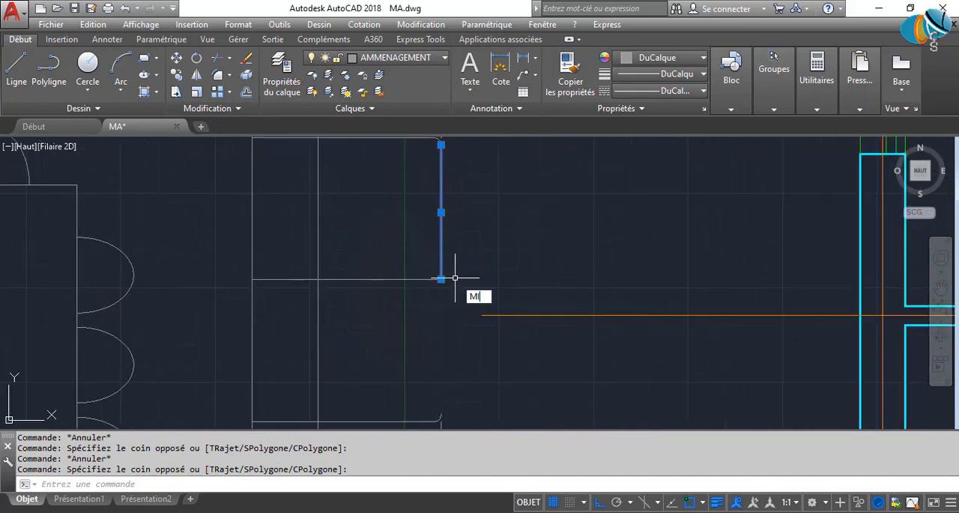
{"action": "key", "text": "Return"}
{"action": "left_click", "coordinate": [407, 279]}
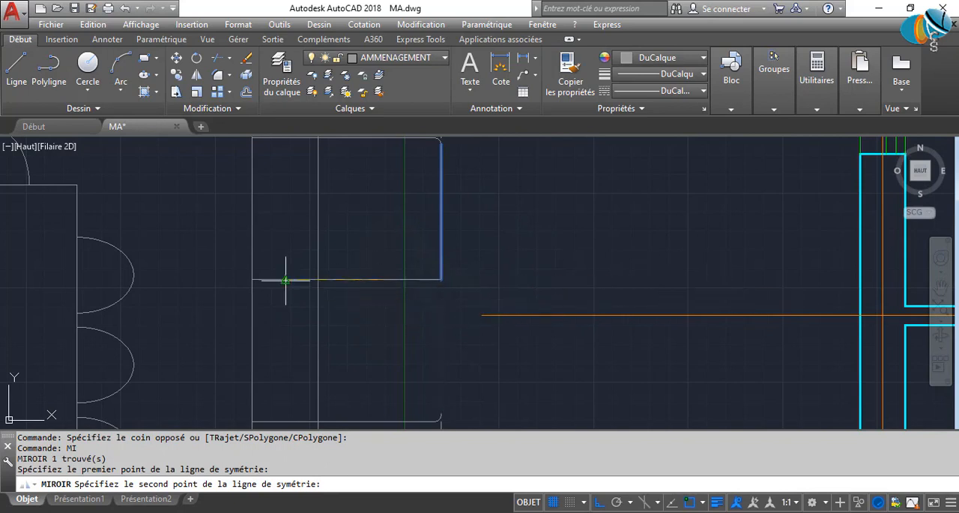
{"action": "left_click", "coordinate": [556, 284]}
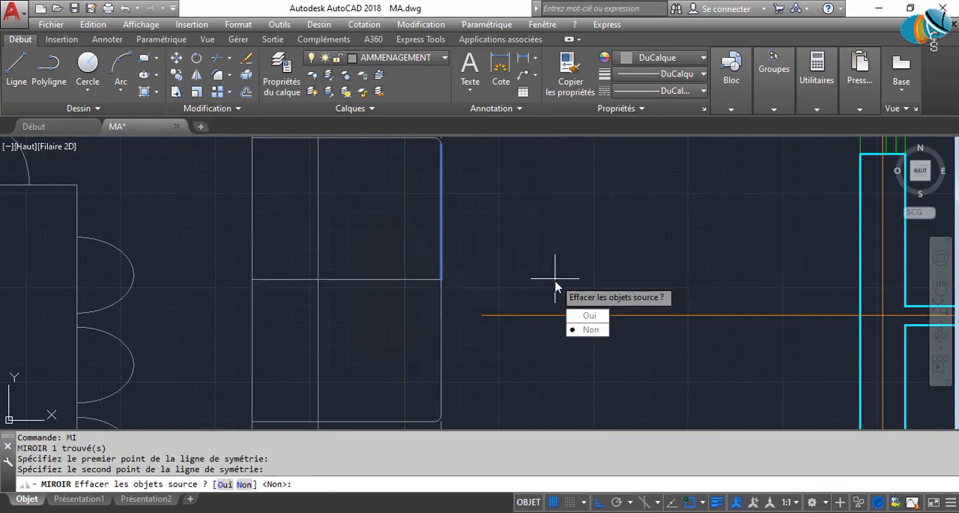
{"action": "key", "text": "Return"}
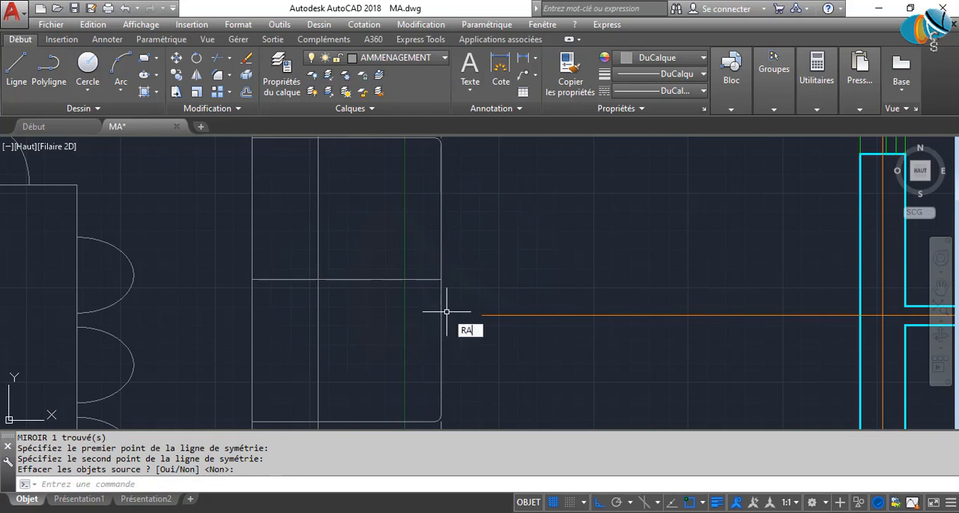
Fillet both corners where the seat divider meets the lower and upper seats' front edges, using the radius of 4.
{"action": "type", "text": "RA"}
{"action": "key", "text": "Return"}
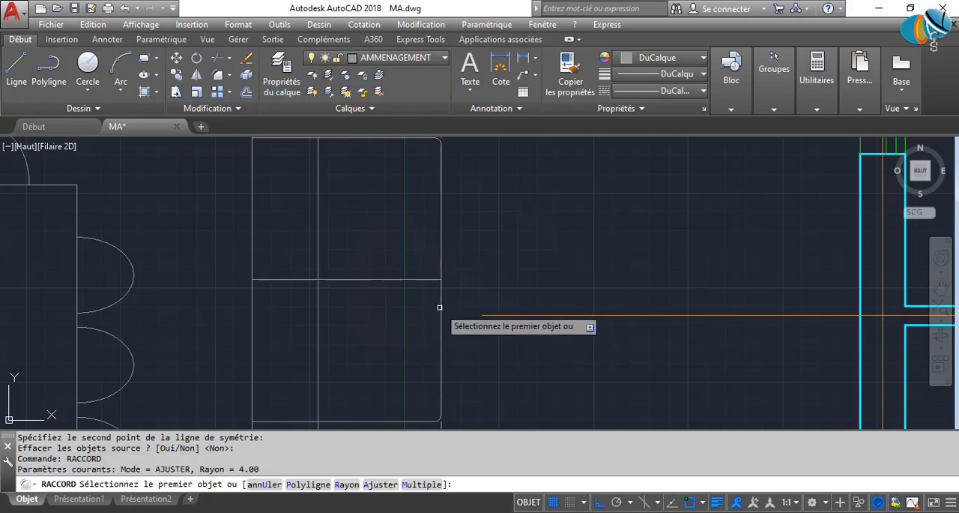
{"action": "left_click", "coordinate": [439, 309]}
{"action": "left_click", "coordinate": [420, 279]}
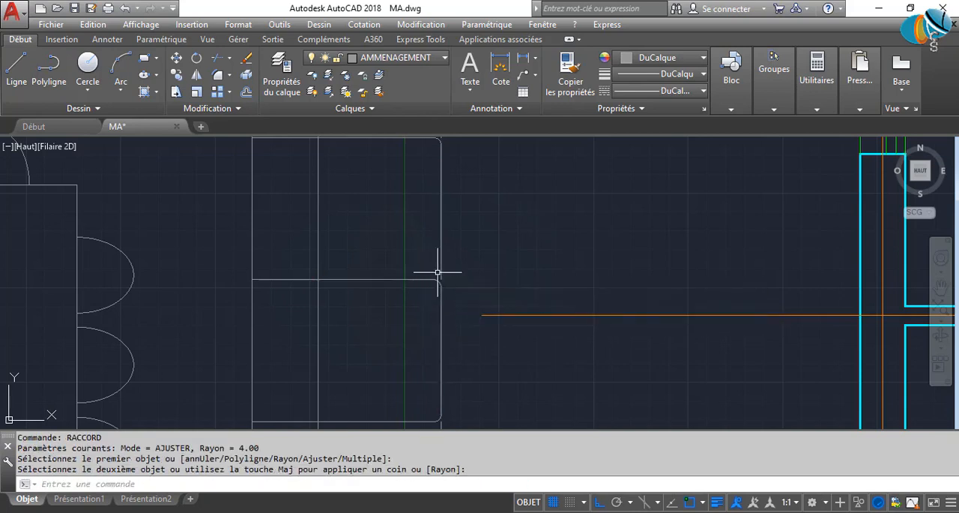
{"action": "key", "text": "Return"}
{"action": "left_click", "coordinate": [441, 296]}
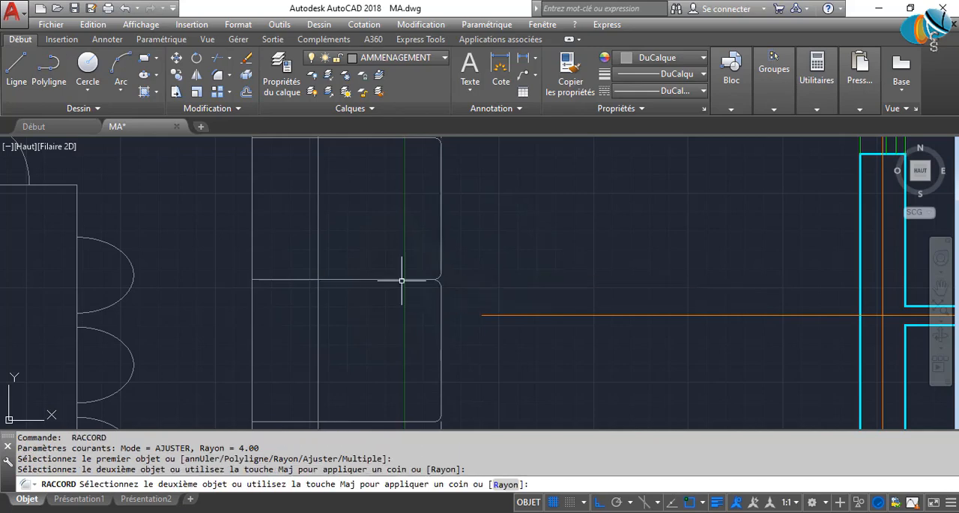
{"action": "left_click", "coordinate": [402, 280]}
{"action": "scroll", "coordinate": [396, 338], "scroll_direction": "down", "scroll_amount": 2}
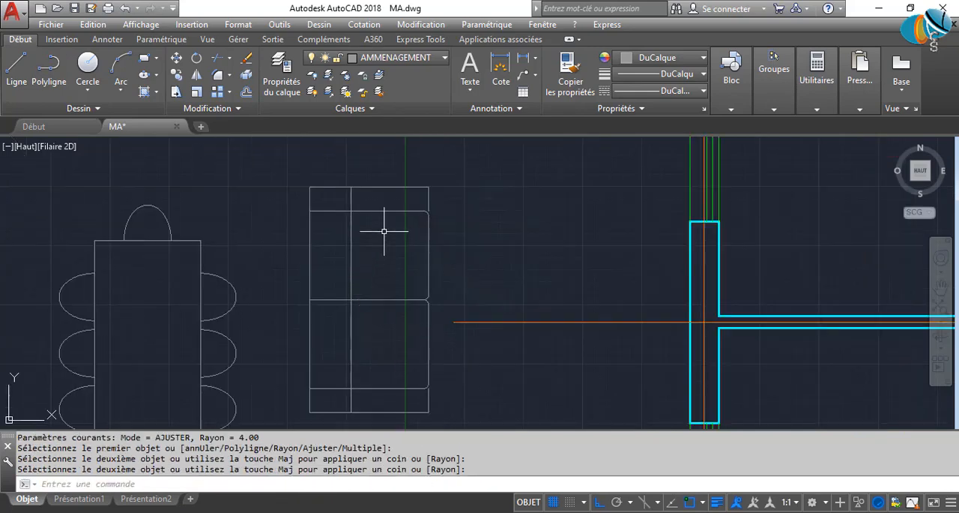
Compare the drawn sofa's backrest and armrest outlines with the sofas in the reference floor plan.
{"action": "middle_click_drag", "start_coordinate": [383, 230], "coordinate": [413, 206]}
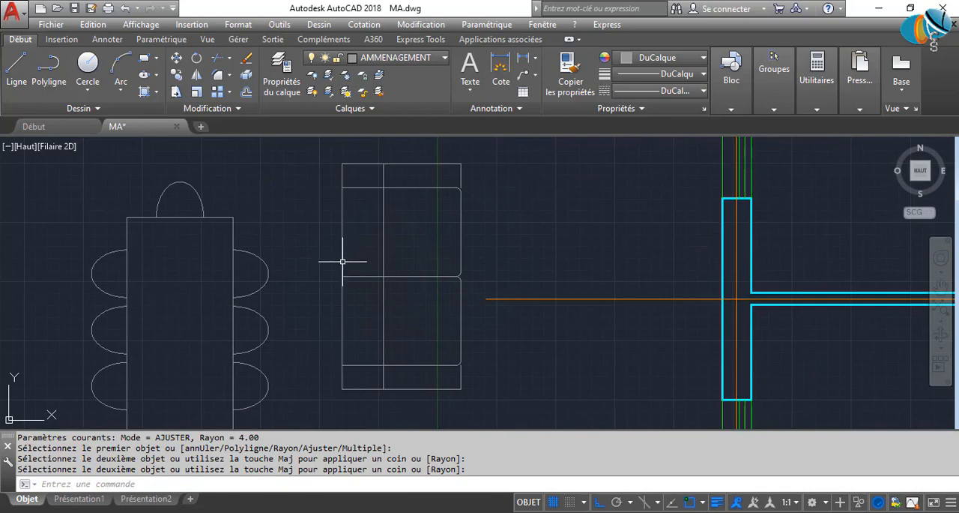
{"action": "scroll", "coordinate": [600, 306], "scroll_direction": "down", "scroll_amount": 8}
{"action": "scroll", "coordinate": [435, 335], "scroll_direction": "up", "scroll_amount": 6}
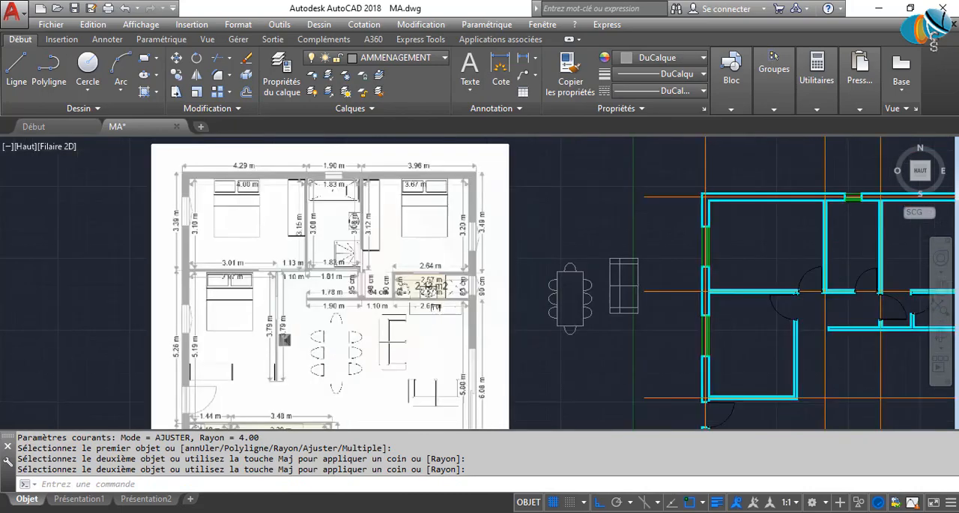
{"action": "scroll", "coordinate": [389, 331], "scroll_direction": "down", "scroll_amount": 6}
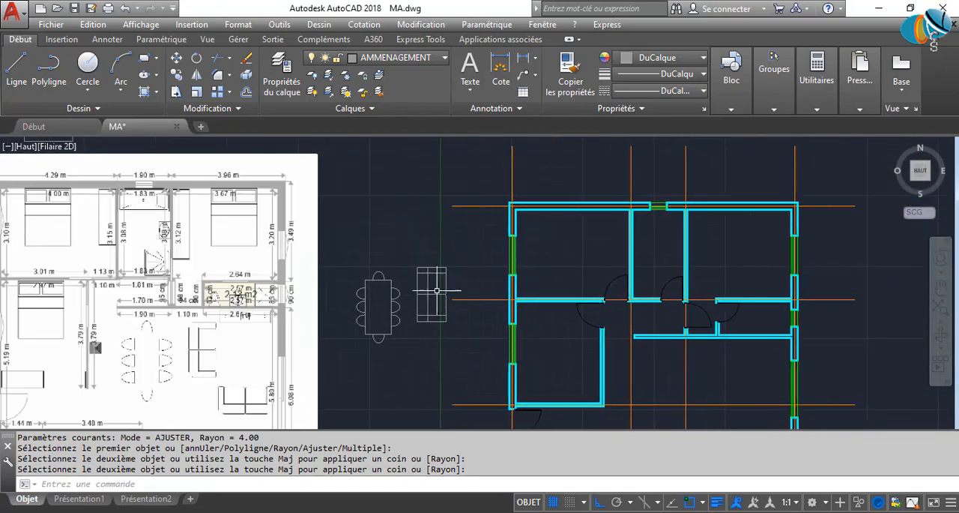
{"action": "scroll", "coordinate": [416, 274], "scroll_direction": "up", "scroll_amount": 6}
{"action": "scroll", "coordinate": [415, 273], "scroll_direction": "up", "scroll_amount": 2}
{"action": "left_click", "coordinate": [430, 253]}
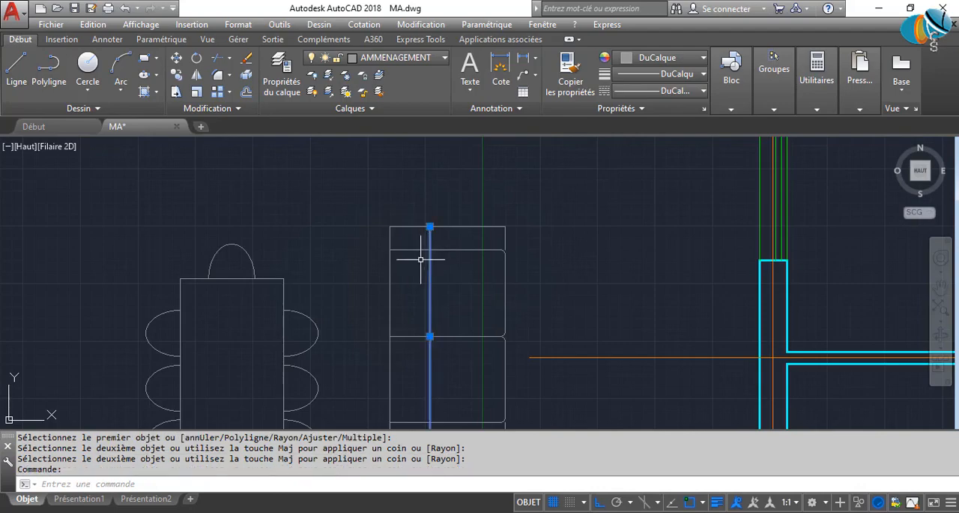
{"action": "key", "text": "Escape"}
{"action": "left_click", "coordinate": [443, 248]}
{"action": "key", "text": "Escape"}
{"action": "scroll", "coordinate": [673, 290], "scroll_direction": "down", "scroll_amount": 2}
{"action": "scroll", "coordinate": [674, 291], "scroll_direction": "down", "scroll_amount": 6}
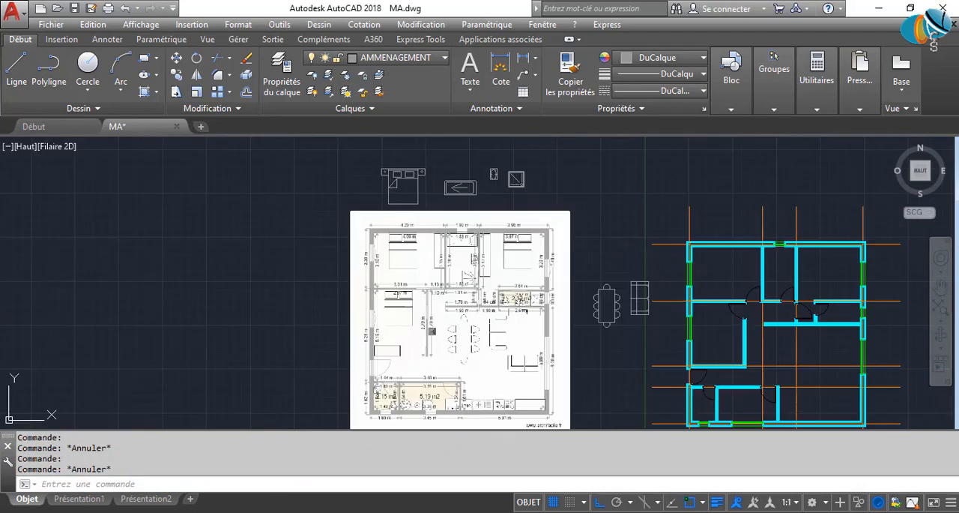
{"action": "scroll", "coordinate": [484, 326], "scroll_direction": "up", "scroll_amount": 4}
{"action": "scroll", "coordinate": [531, 358], "scroll_direction": "up", "scroll_amount": 2}
{"action": "scroll", "coordinate": [551, 356], "scroll_direction": "down", "scroll_amount": 6}
{"action": "middle_click_drag", "start_coordinate": [557, 360], "coordinate": [239, 367]}
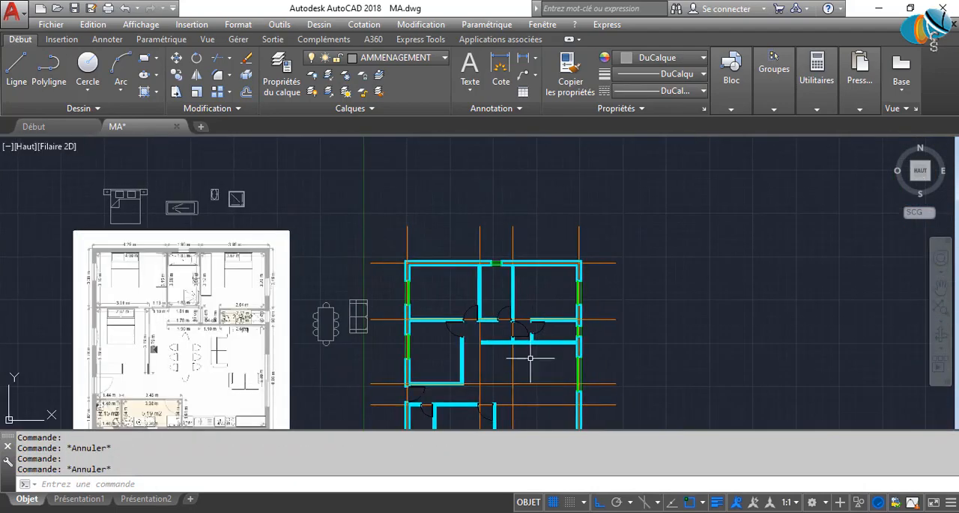
Fillet the corner between the upper armrest's front edge and its inner line with a radius of 6.
{"action": "scroll", "coordinate": [360, 304], "scroll_direction": "up", "scroll_amount": 8}
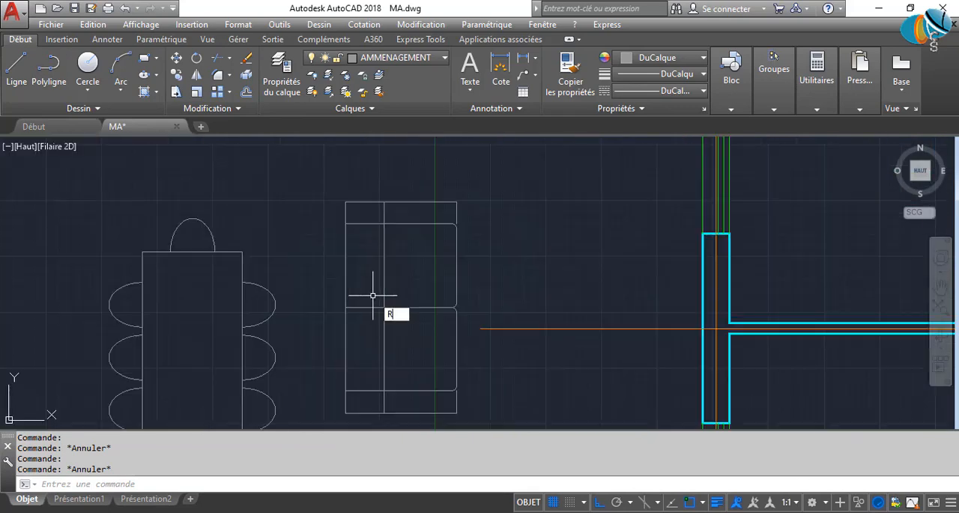
{"action": "key", "text": "Return"}
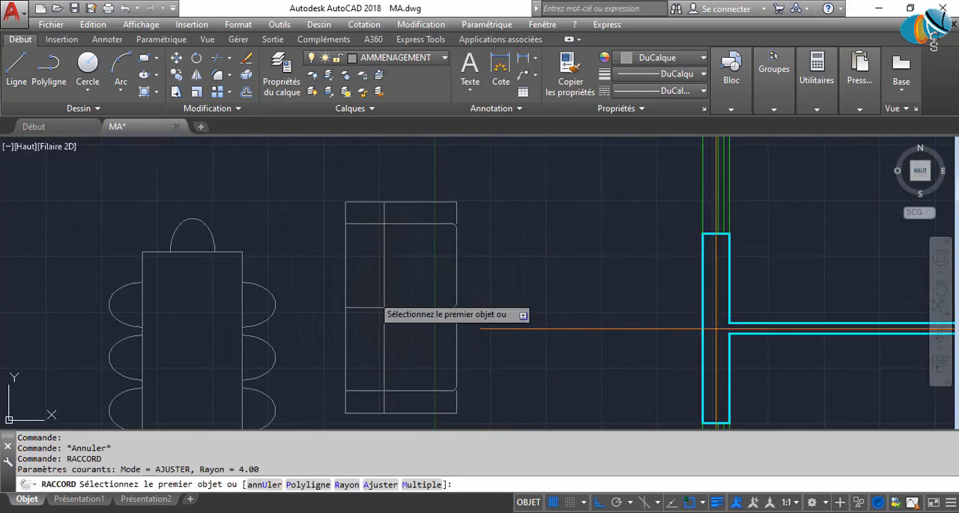
{"action": "type", "text": "R"}
{"action": "key", "text": "Return"}
{"action": "type", "text": "6"}
{"action": "key", "text": "Return"}
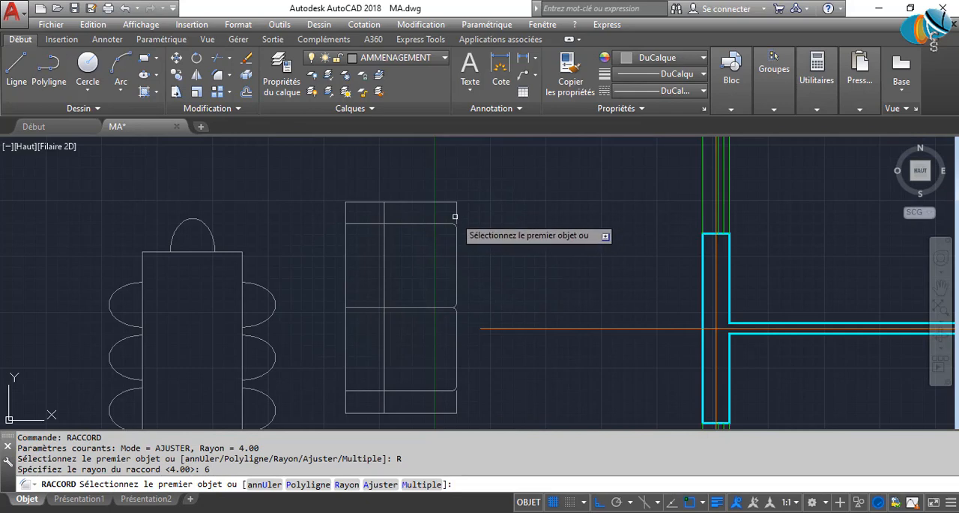
{"action": "left_click", "coordinate": [457, 207]}
{"action": "left_click", "coordinate": [450, 212]}
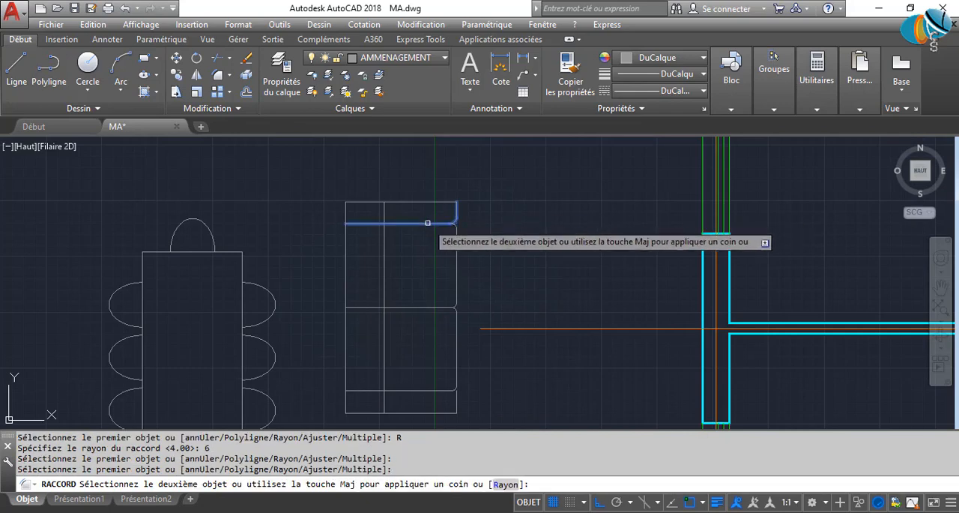
{"action": "left_click", "coordinate": [428, 223]}
Fillet the corner between the lower armrest's inner line and its front edge with the same radius of 6.
{"action": "middle_click_drag", "start_coordinate": [428, 393], "coordinate": [433, 334]}
{"action": "key", "text": "Return"}
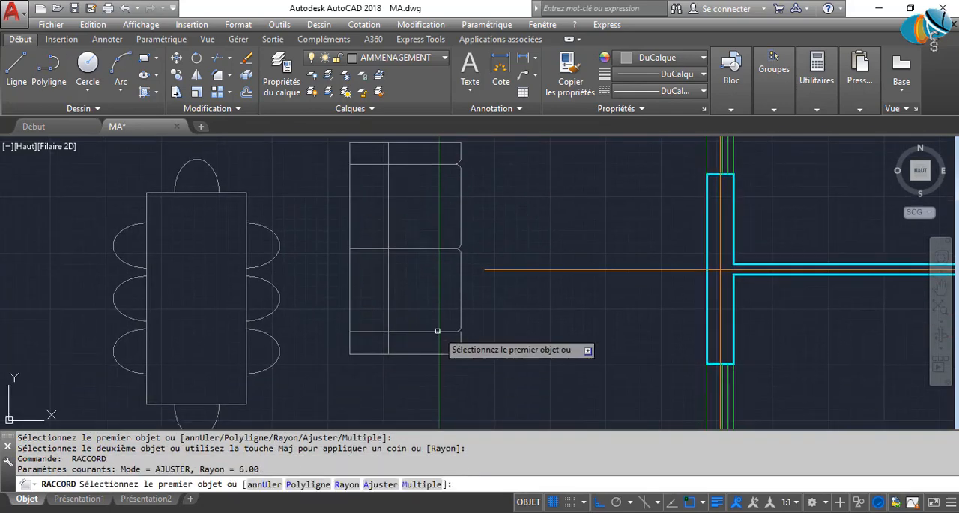
{"action": "left_click", "coordinate": [438, 330]}
{"action": "left_click", "coordinate": [461, 342]}
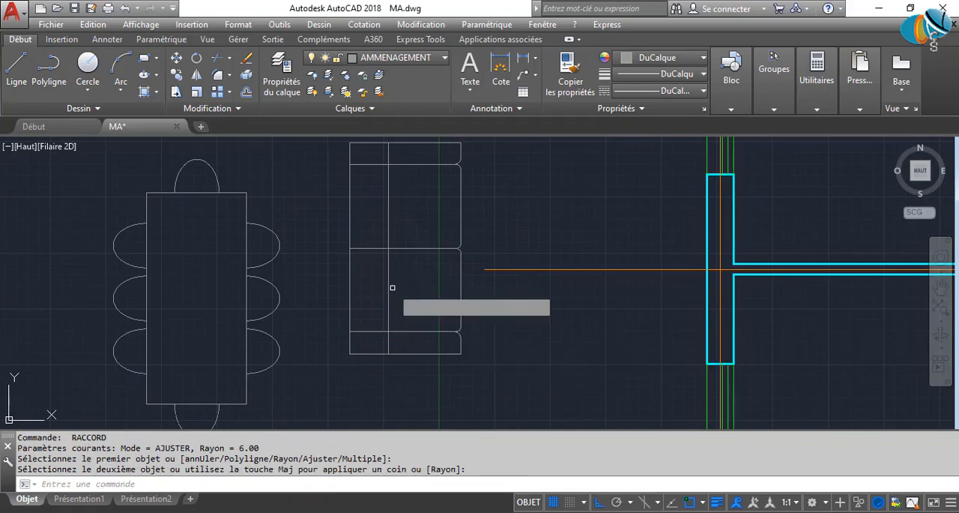
Fillet the backrest line with the upper and lower armrest lines at radius 6, rounding the seat area's back corners.
{"action": "key", "text": "Return"}
{"action": "left_click", "coordinate": [387, 194]}
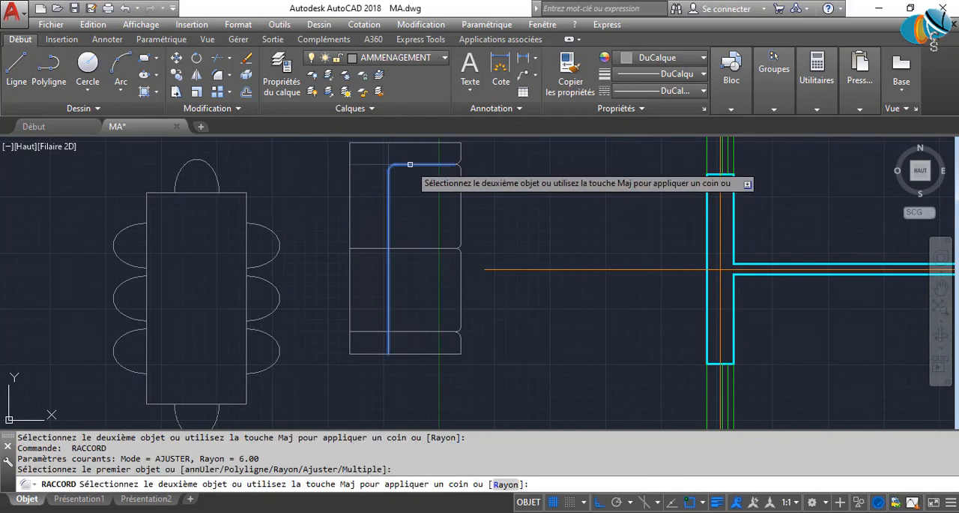
{"action": "left_click", "coordinate": [410, 164]}
{"action": "key", "text": "Return"}
{"action": "left_click", "coordinate": [388, 324]}
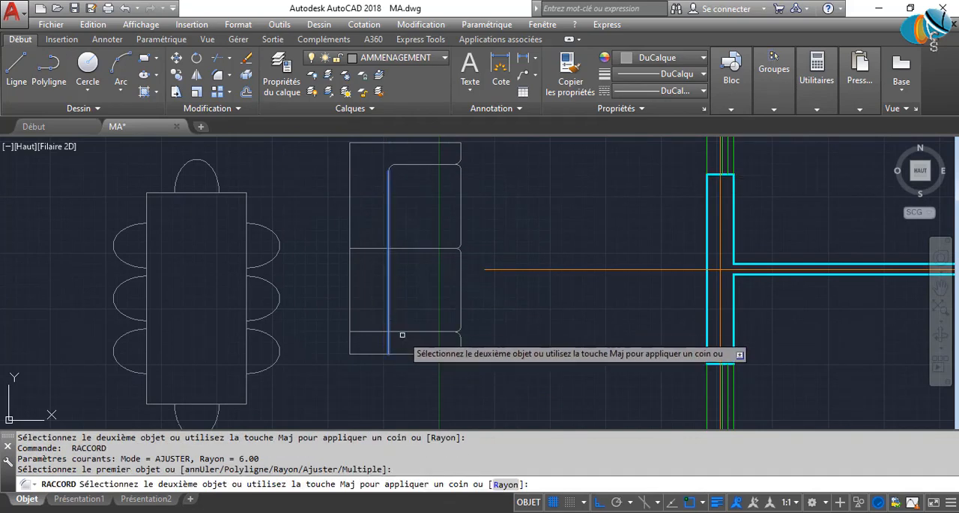
{"action": "left_click", "coordinate": [400, 332]}
{"action": "scroll", "coordinate": [426, 322], "scroll_direction": "down", "scroll_amount": 2}
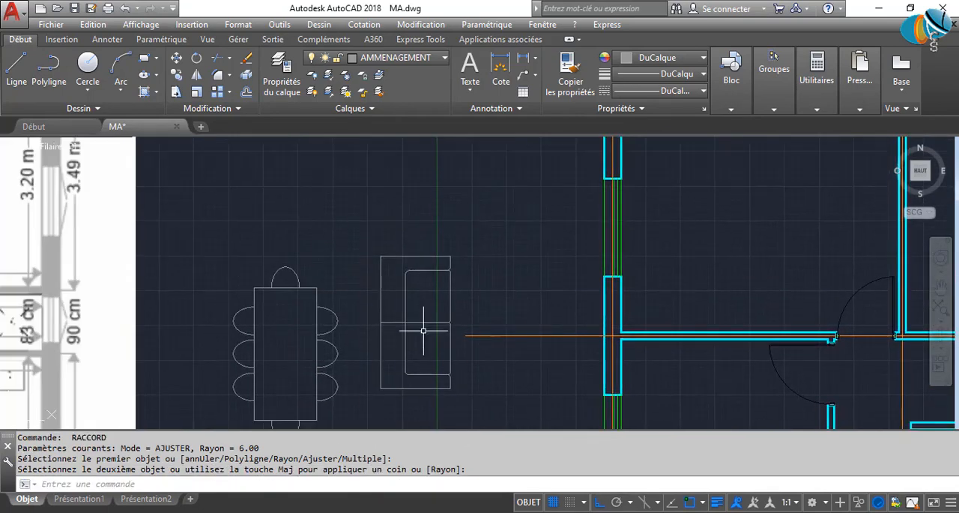
{"action": "scroll", "coordinate": [399, 319], "scroll_direction": "up", "scroll_amount": 2}
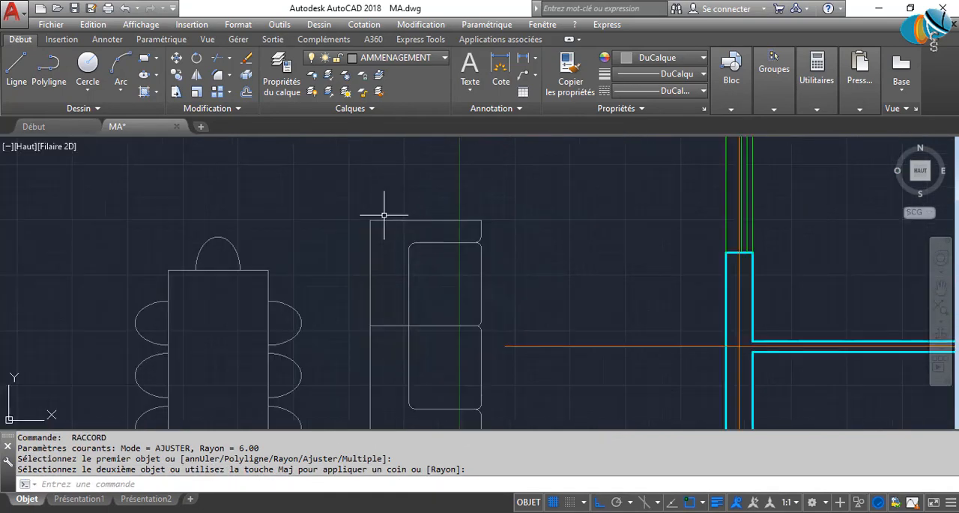
{"action": "key", "text": "Return"}
{"action": "key", "text": "Escape"}
{"action": "key", "text": "Escape"}
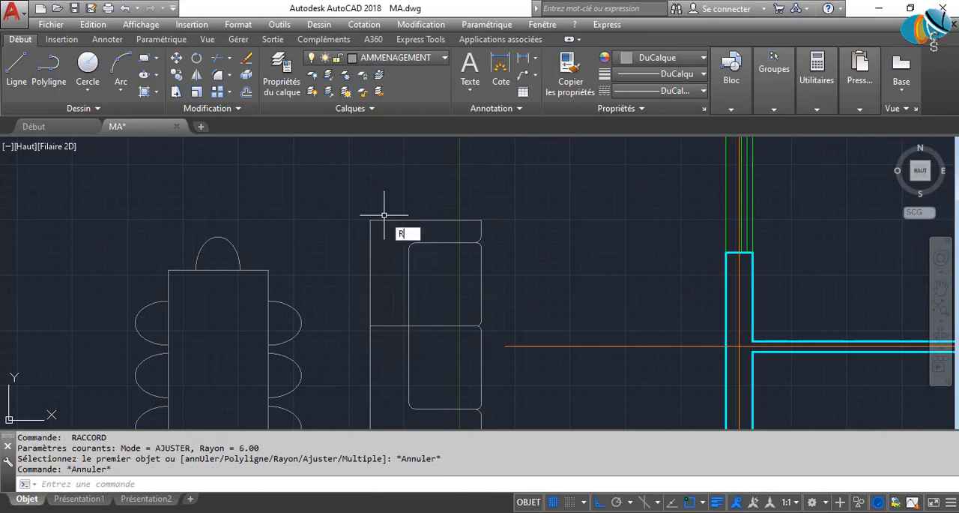
{"action": "key", "text": "Return"}
{"action": "key", "text": "Return"}
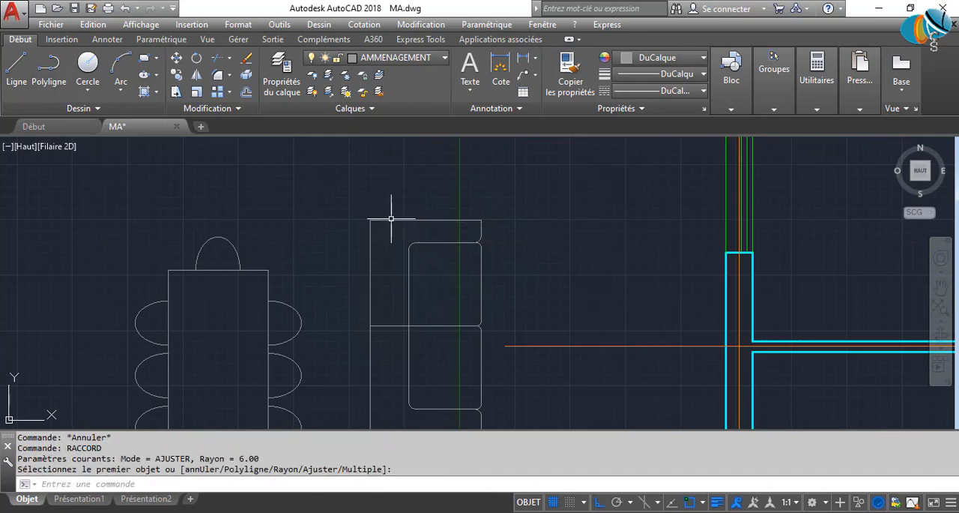
{"action": "left_click", "coordinate": [382, 220]}
{"action": "key", "text": "Escape"}
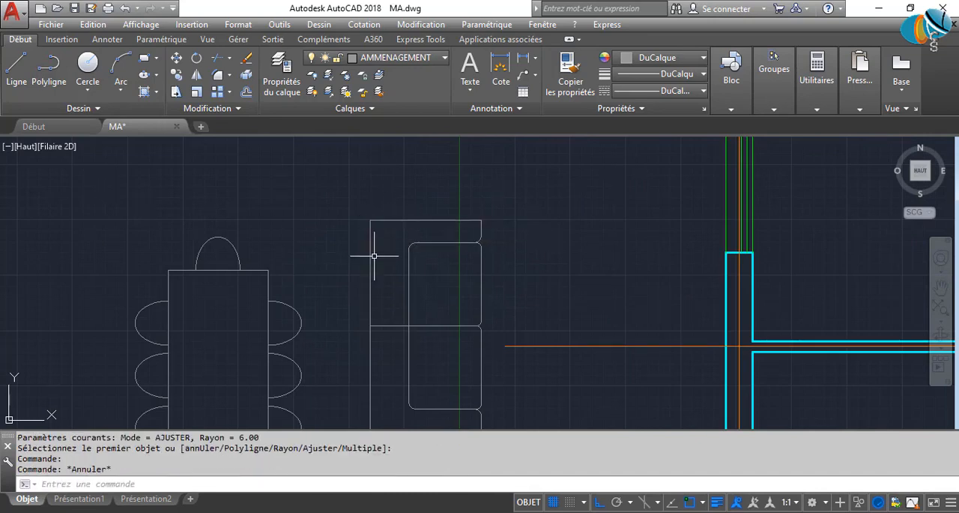
Fillet the sofa's upper and lower outer back corners with a radius of 6.
{"action": "type", "text": "ra"}
{"action": "key", "text": "Return"}
{"action": "left_click", "coordinate": [389, 221]}
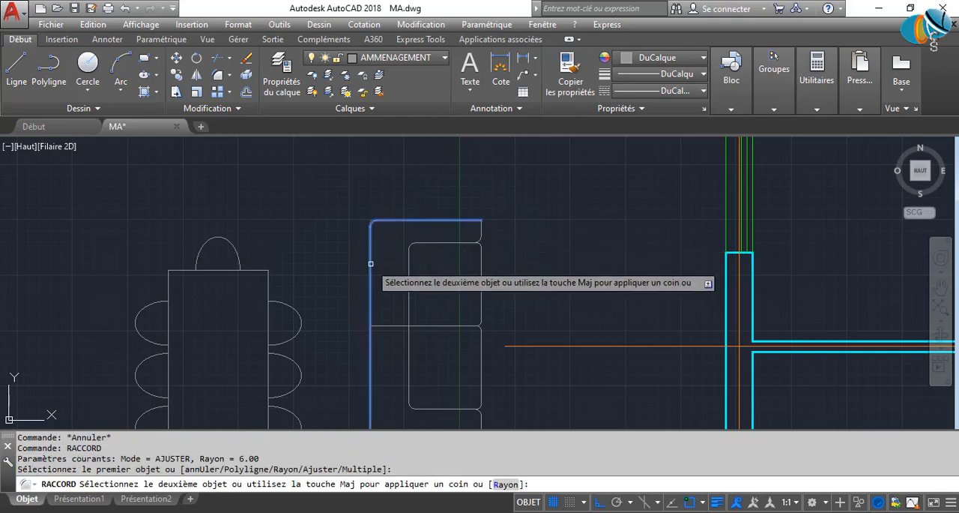
{"action": "left_click", "coordinate": [370, 278]}
{"action": "middle_click_drag", "start_coordinate": [362, 417], "coordinate": [379, 313]}
{"action": "key", "text": "Return"}
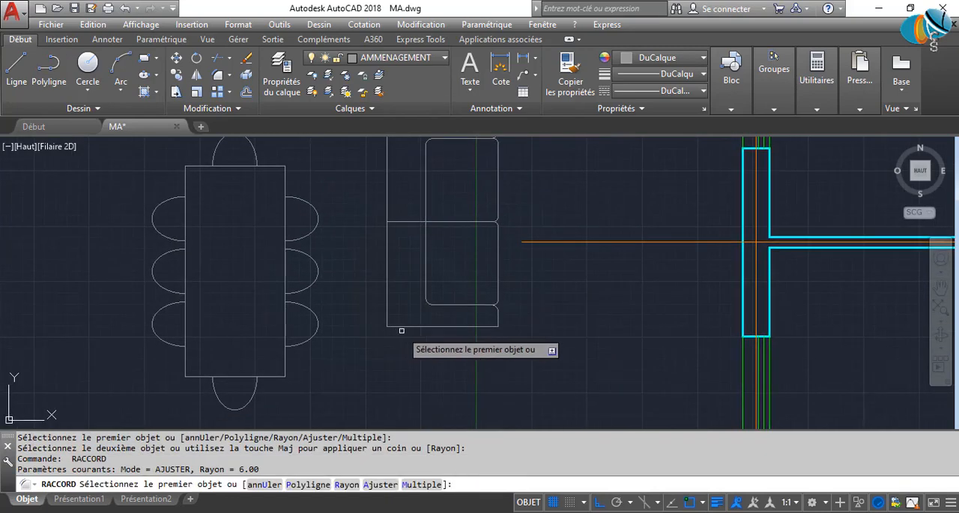
{"action": "left_click", "coordinate": [389, 299]}
{"action": "left_click", "coordinate": [407, 324]}
{"action": "scroll", "coordinate": [426, 298], "scroll_direction": "down", "scroll_amount": 4}
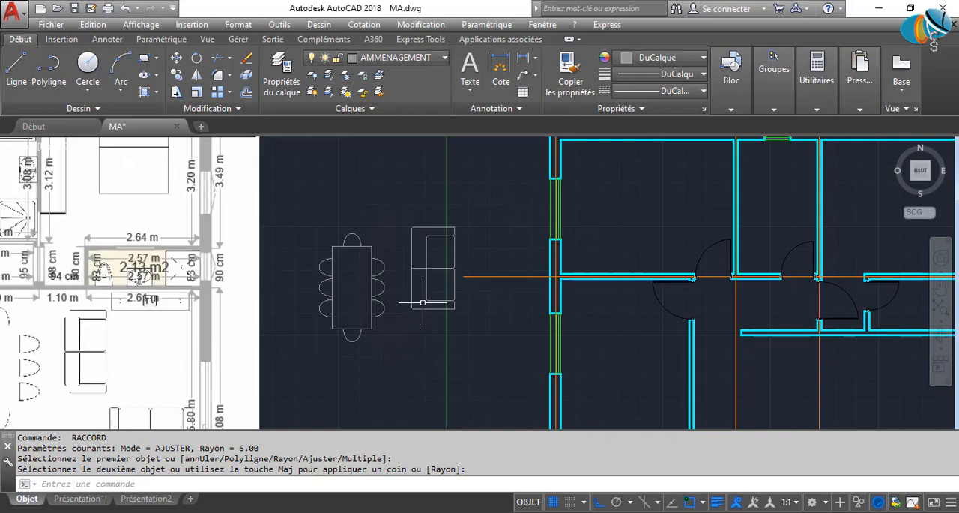
{"action": "scroll", "coordinate": [480, 367], "scroll_direction": "up", "scroll_amount": 2}
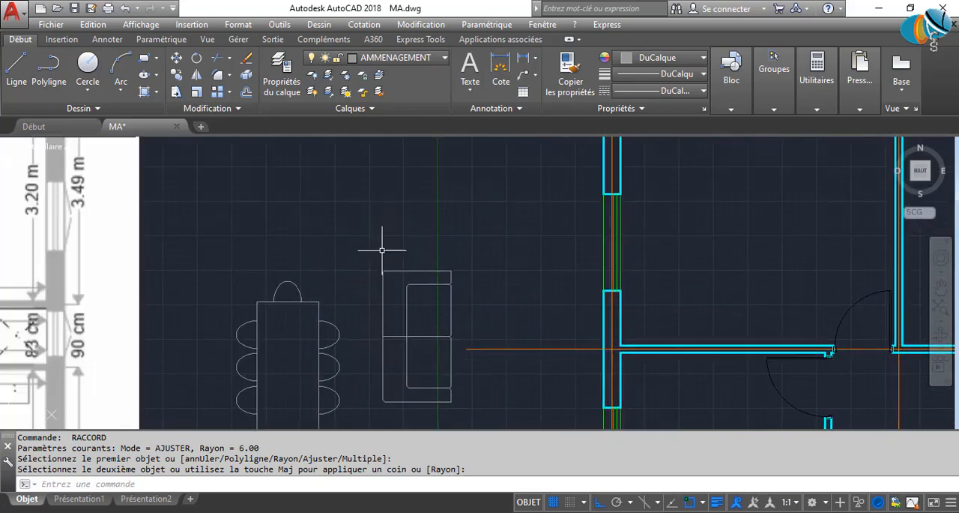
{"action": "scroll", "coordinate": [393, 271], "scroll_direction": "up", "scroll_amount": 2}
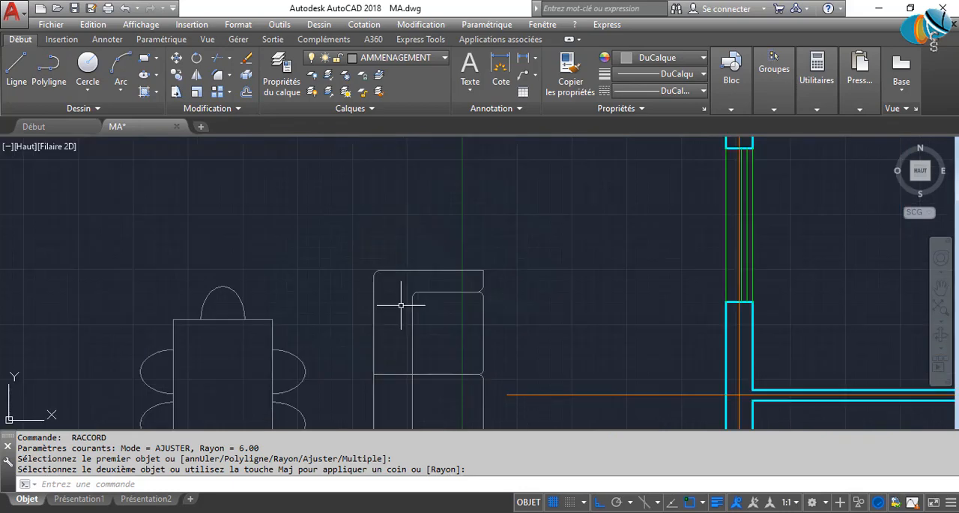
{"action": "middle_click_drag", "start_coordinate": [403, 302], "coordinate": [407, 298]}
{"action": "key", "text": "Return"}
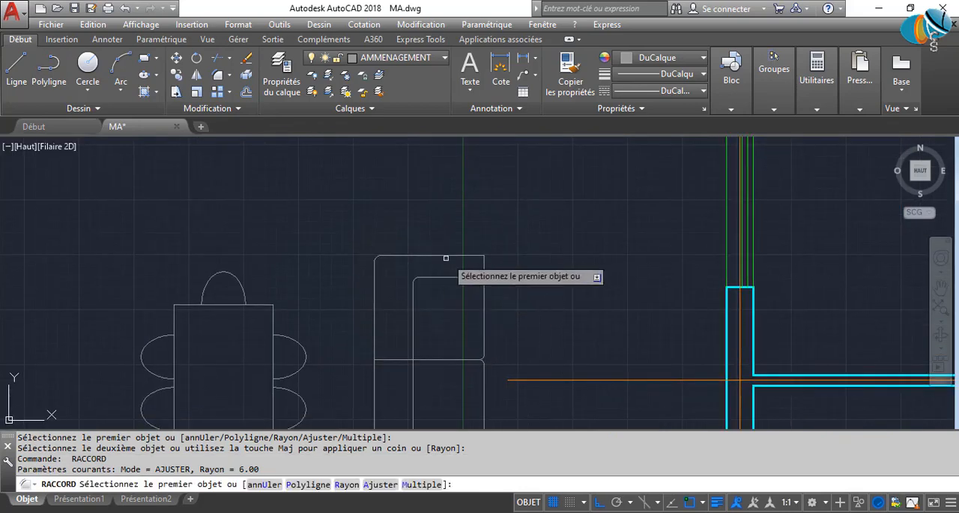
{"action": "left_click", "coordinate": [459, 258]}
{"action": "left_click", "coordinate": [457, 256]}
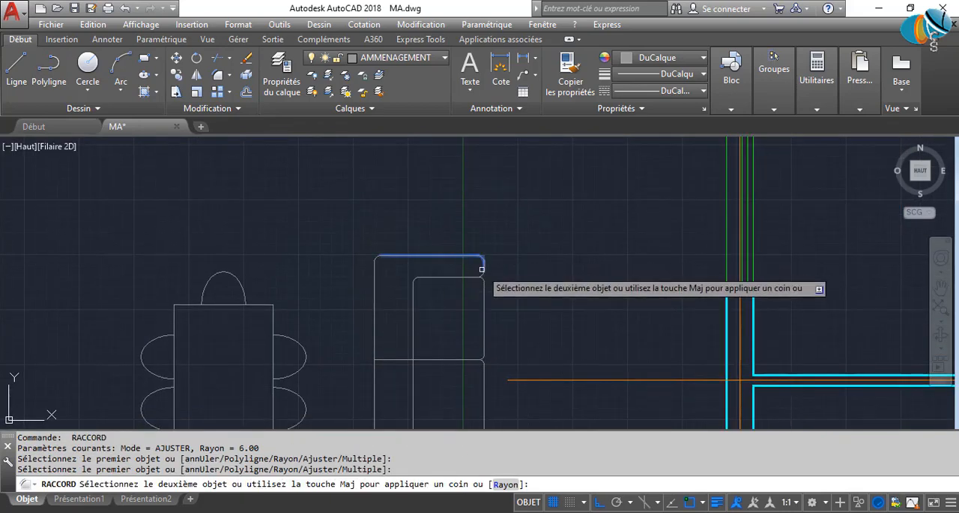
{"action": "key", "text": "Escape"}
{"action": "key", "text": "Escape"}
{"action": "key", "text": "Escape"}
Draw a 40 by 90 rectangle just below the dining table.
{"action": "middle_click_drag", "start_coordinate": [395, 323], "coordinate": [441, 242]}
{"action": "scroll", "coordinate": [440, 242], "scroll_direction": "down", "scroll_amount": 2}
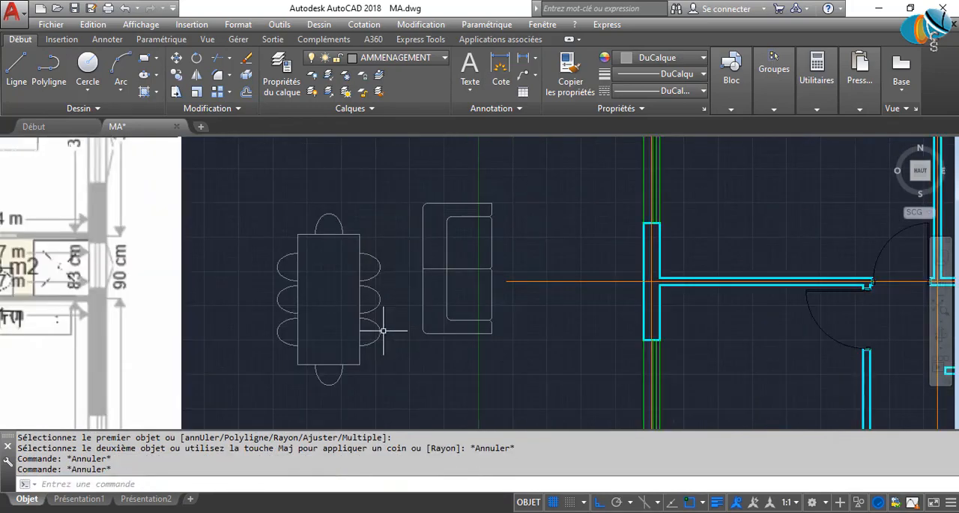
{"action": "scroll", "coordinate": [384, 342], "scroll_direction": "down", "scroll_amount": 8}
{"action": "scroll", "coordinate": [308, 398], "scroll_direction": "up", "scroll_amount": 4}
{"action": "scroll", "coordinate": [226, 329], "scroll_direction": "up", "scroll_amount": 3}
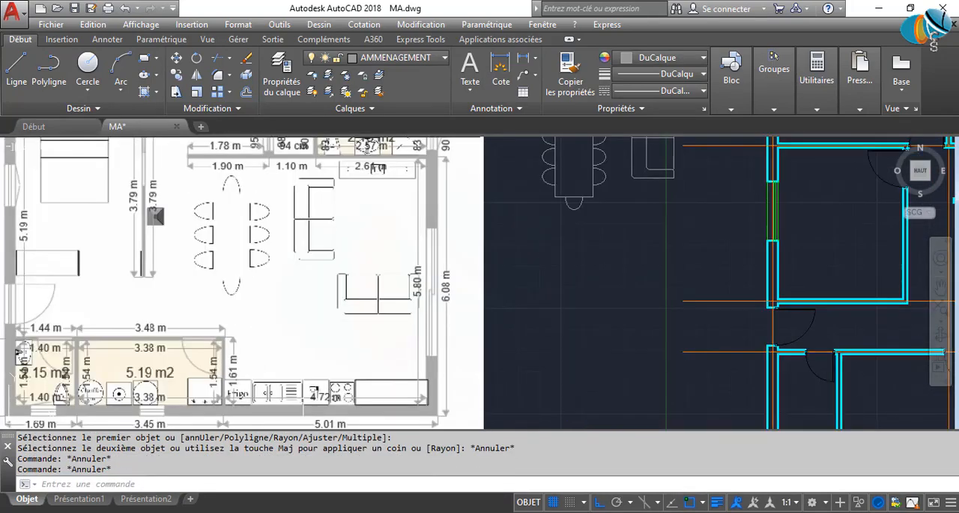
{"action": "scroll", "coordinate": [488, 368], "scroll_direction": "down", "scroll_amount": 4}
{"action": "scroll", "coordinate": [458, 356], "scroll_direction": "up", "scroll_amount": 2}
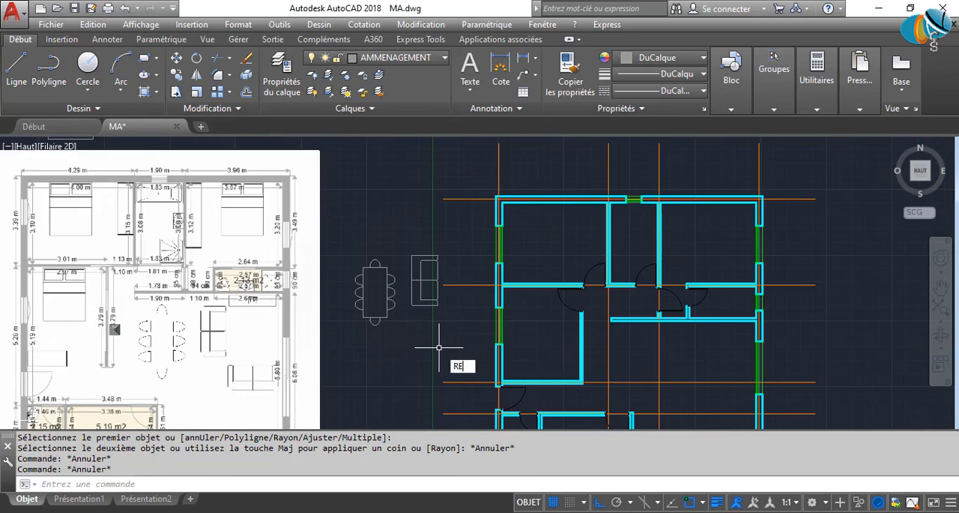
{"action": "type", "text": "C"}
{"action": "key", "text": "Return"}
{"action": "left_click", "coordinate": [376, 351]}
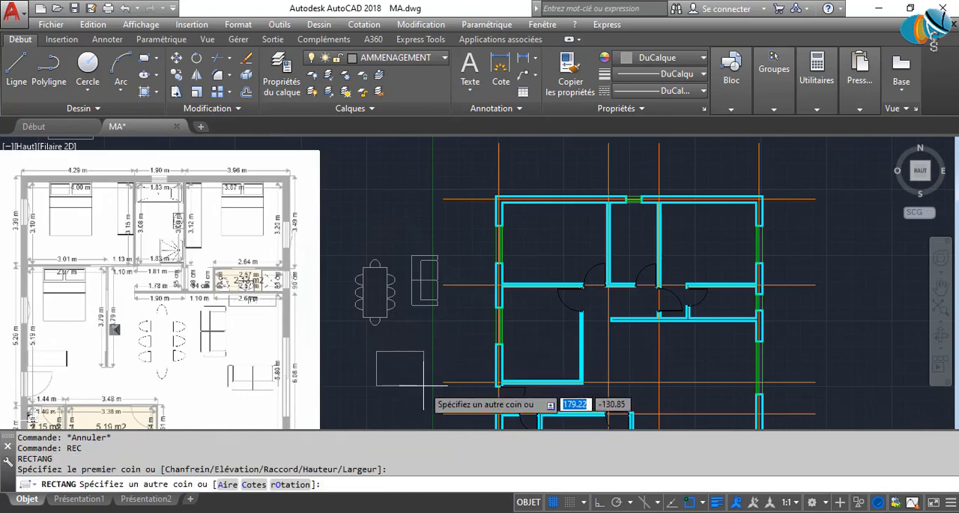
{"action": "type", "text": "40"}
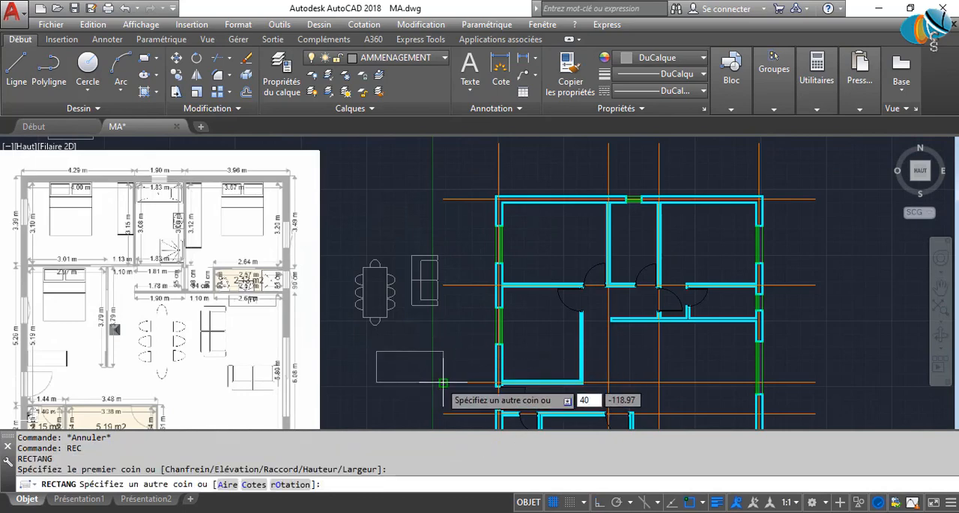
{"action": "key", "text": "Tab"}
{"action": "type", "text": "8"}
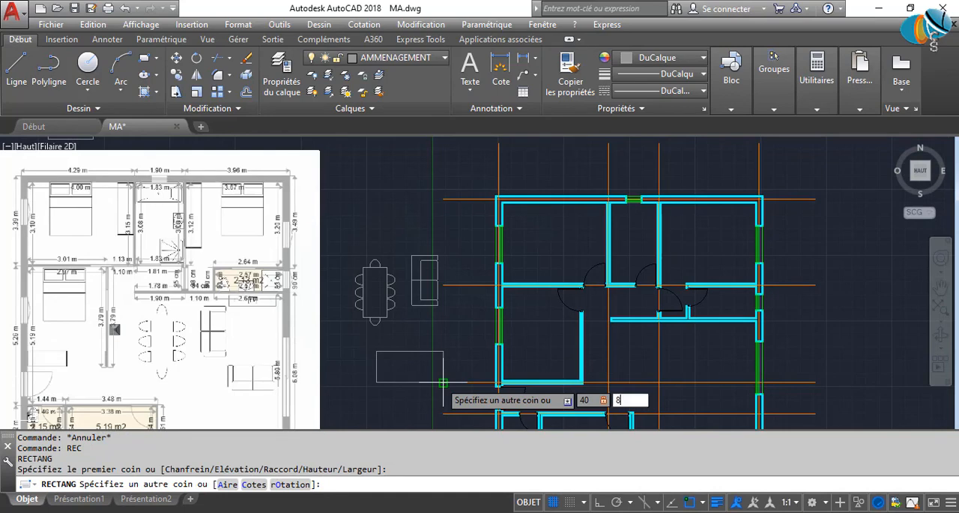
{"action": "type", "text": "0"}
{"action": "key", "text": "Return"}
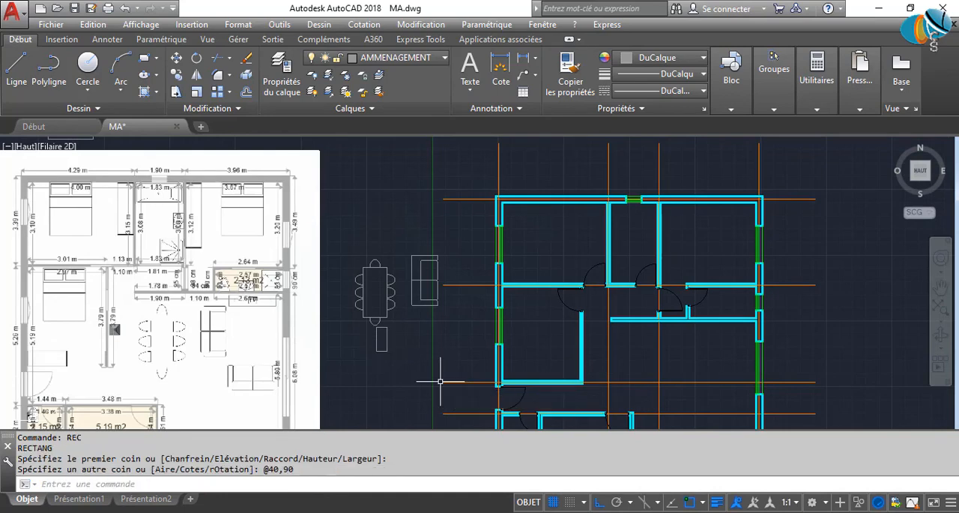
{"action": "left_click", "coordinate": [400, 373]}
{"action": "left_click", "coordinate": [362, 348]}
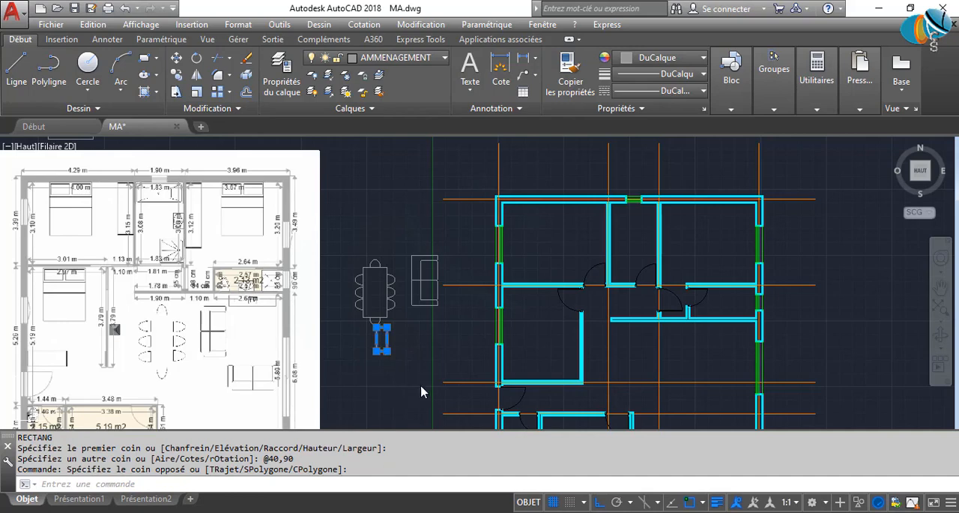
{"action": "type", "text": "RO"}
{"action": "key", "text": "Return"}
{"action": "left_click", "coordinate": [533, 360]}
{"action": "left_click", "coordinate": [361, 332]}
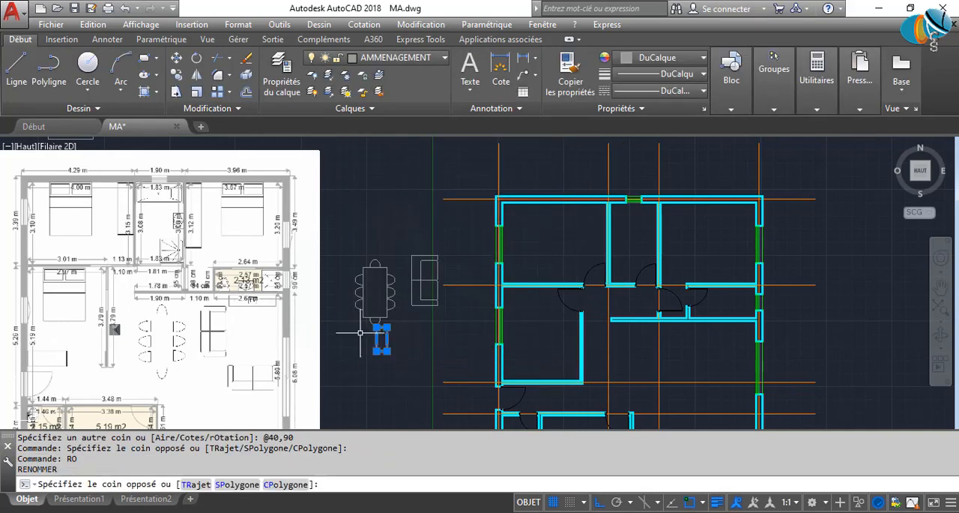
{"action": "left_click", "coordinate": [420, 381]}
{"action": "type", "text": "RO"}
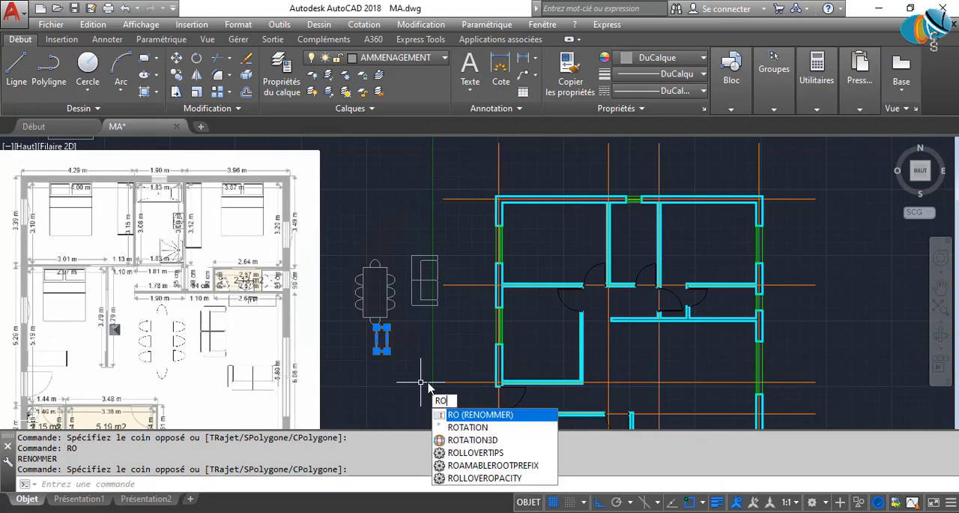
{"action": "key", "text": "Return"}
{"action": "left_click", "coordinate": [525, 363]}
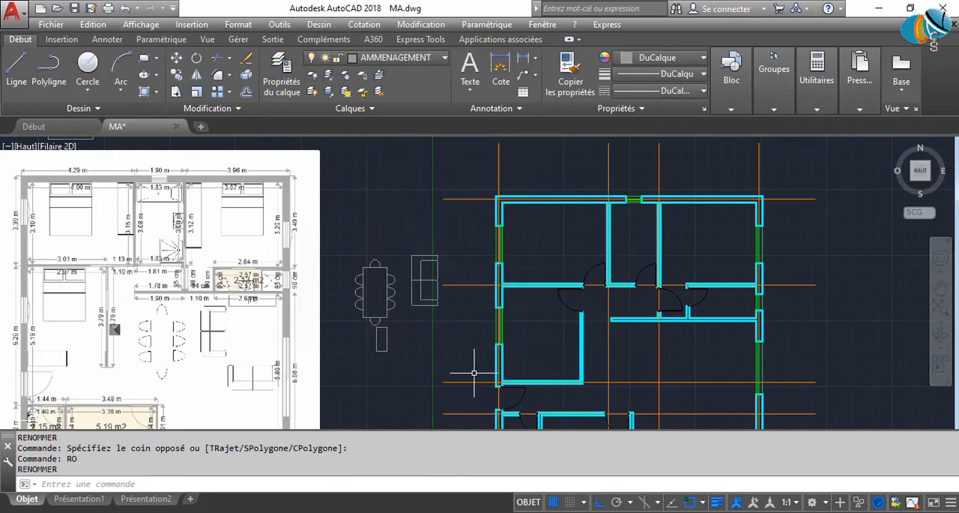
Rotate the 40 by 90 rectangle by 270° about a point beside its lower end so it lies horizontally under the sofa.
{"action": "left_click", "coordinate": [361, 344]}
{"action": "type", "text": "R"}
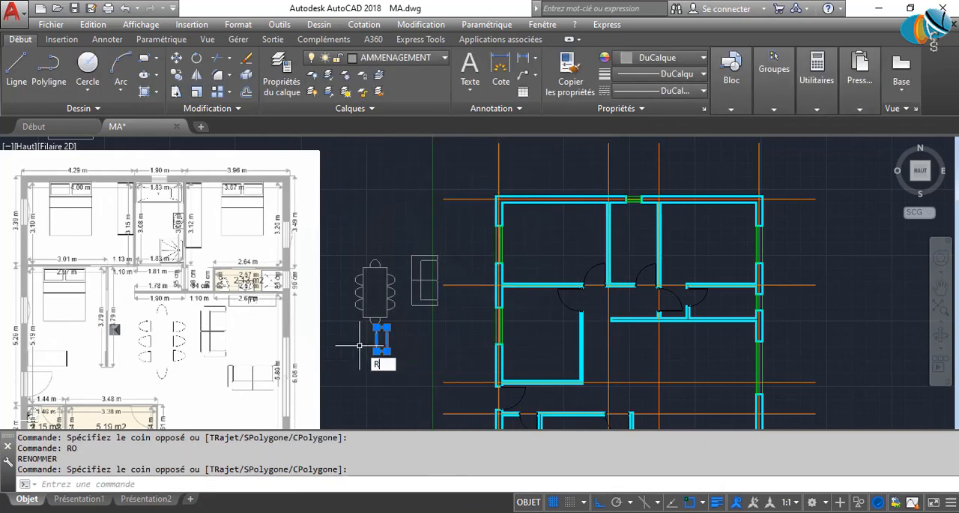
{"action": "type", "text": "O"}
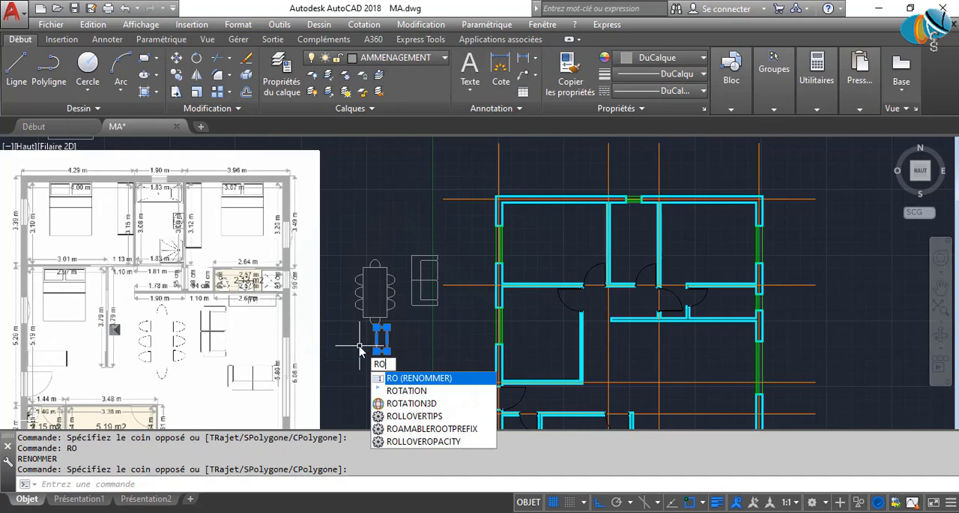
{"action": "type", "text": "TATION"}
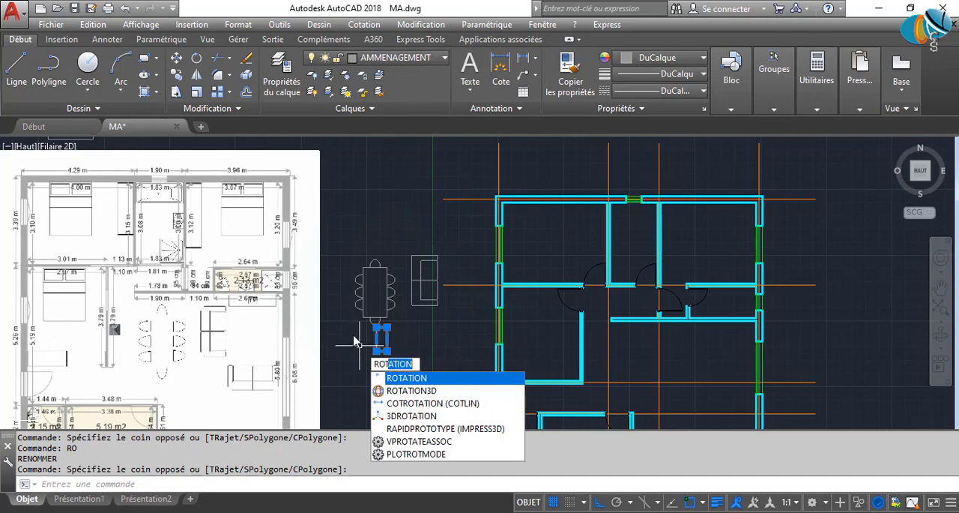
{"action": "key", "text": "Return"}
{"action": "left_click", "coordinate": [409, 357]}
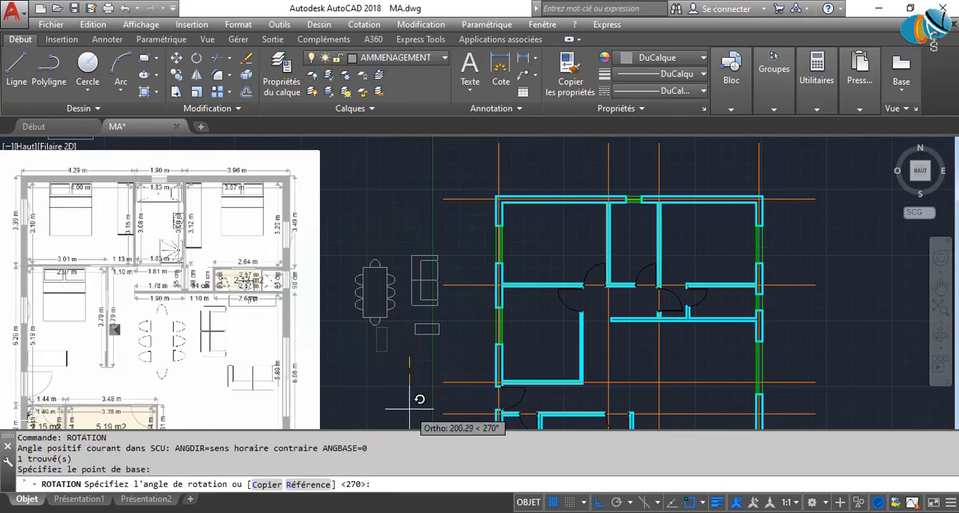
{"action": "left_click", "coordinate": [410, 405]}
{"action": "middle_click_drag", "start_coordinate": [428, 344], "coordinate": [410, 410]}
{"action": "scroll", "coordinate": [405, 360], "scroll_direction": "down", "scroll_amount": 5}
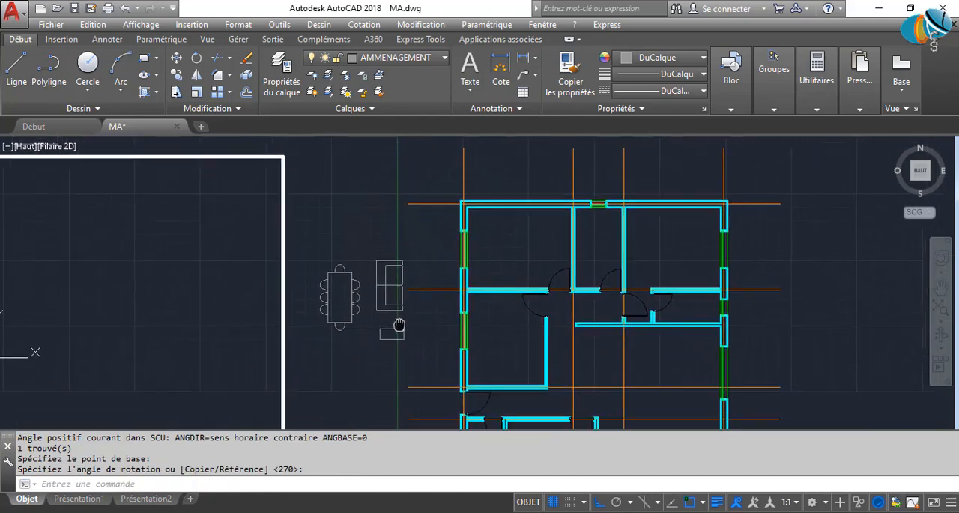
{"action": "scroll", "coordinate": [318, 277], "scroll_direction": "up", "scroll_amount": 5}
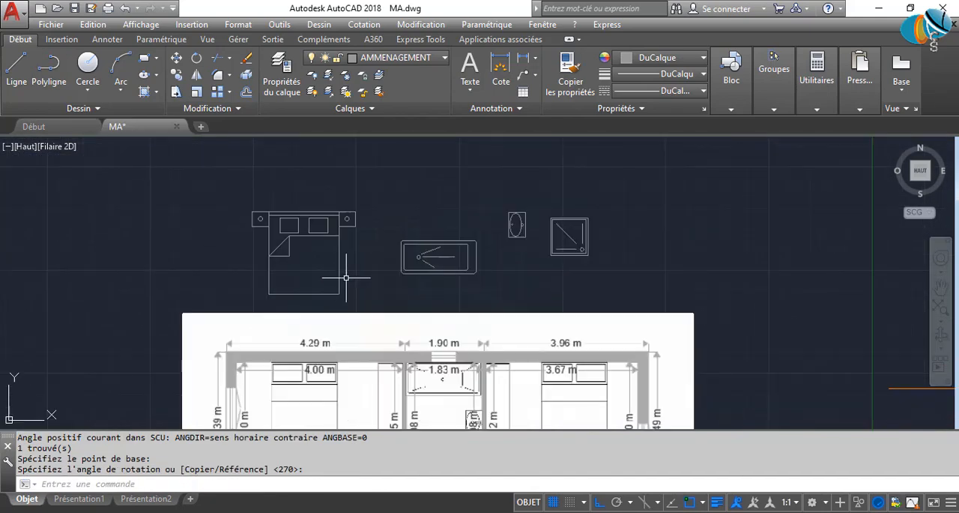
{"action": "left_click", "coordinate": [340, 277]}
{"action": "left_click", "coordinate": [439, 221]}
{"action": "key", "text": "Escape"}
{"action": "key", "text": "Escape"}
{"action": "scroll", "coordinate": [514, 215], "scroll_direction": "down", "scroll_amount": 2}
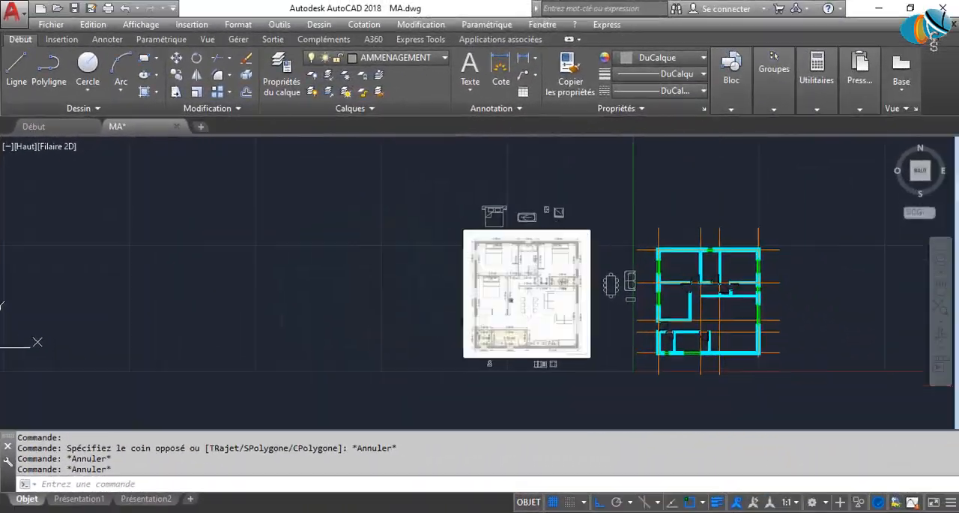
{"action": "scroll", "coordinate": [428, 300], "scroll_direction": "up", "scroll_amount": 5}
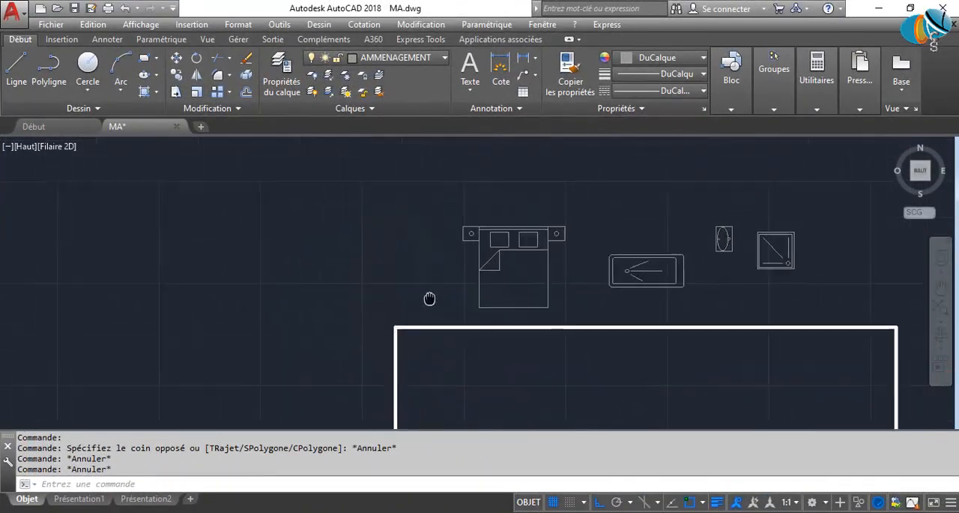
Convert the bed with its nightstands into a block named Couchette, with its base point at the midpoint of the headboard's top edge.
{"action": "left_click", "coordinate": [415, 217]}
{"action": "left_click", "coordinate": [567, 345]}
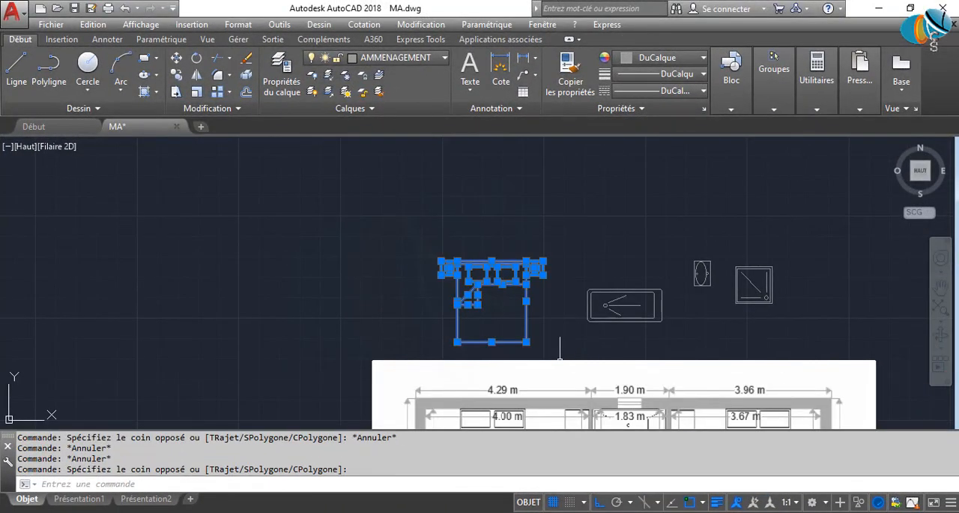
{"action": "type", "text": "b"}
{"action": "key", "text": "Return"}
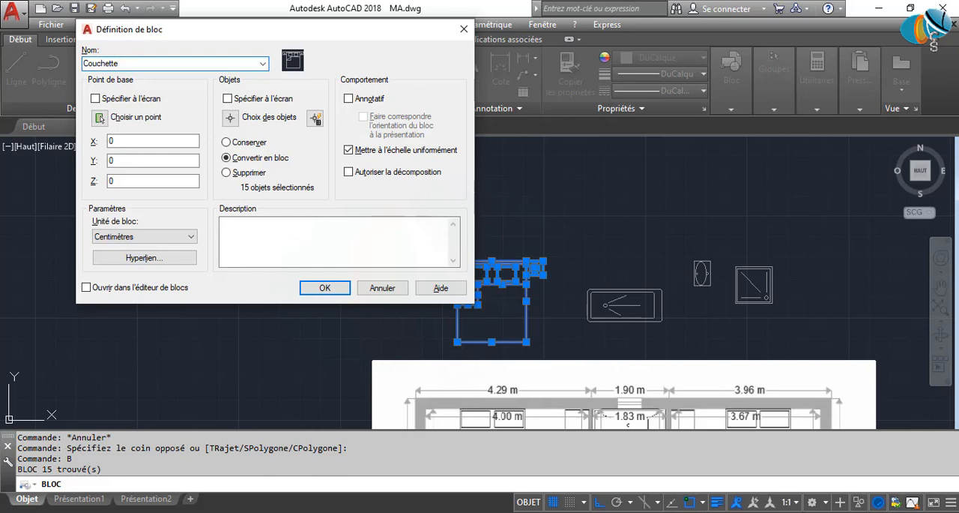
{"action": "left_click", "coordinate": [100, 117]}
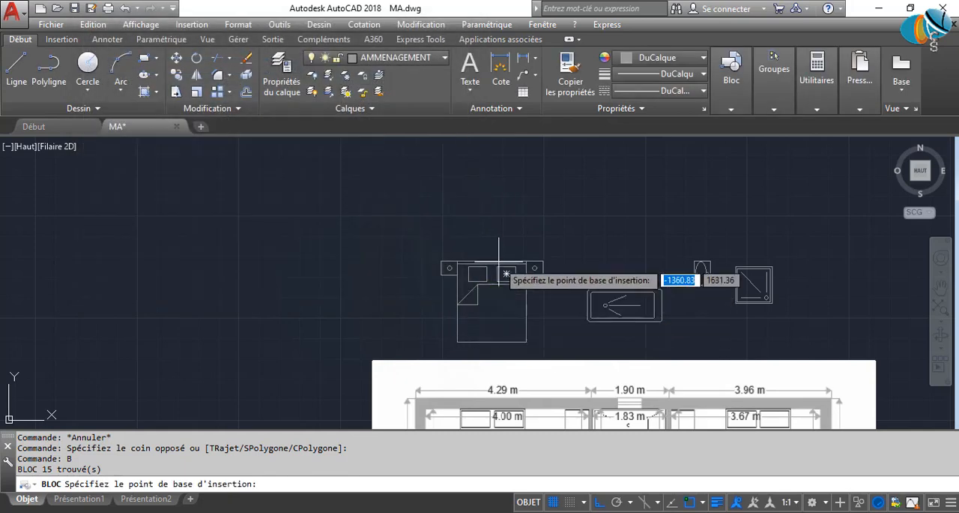
{"action": "scroll", "coordinate": [480, 284], "scroll_direction": "up", "scroll_amount": 3}
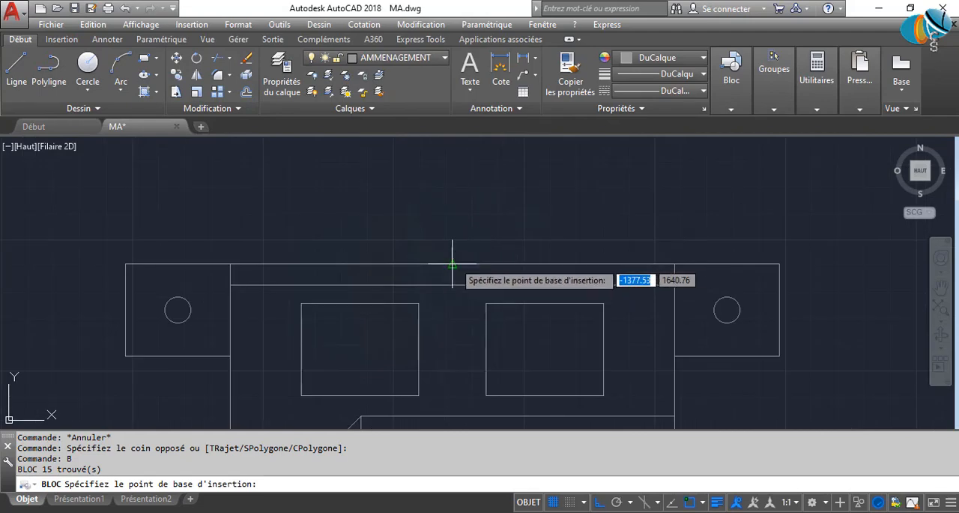
{"action": "left_click", "coordinate": [455, 268]}
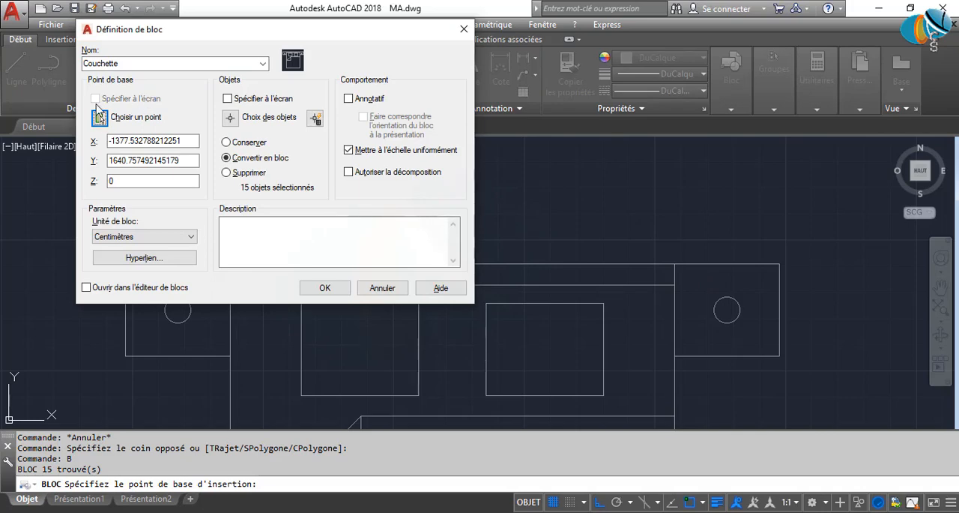
{"action": "left_click", "coordinate": [324, 289]}
Convert the bathtub into a block named sdb, with its base point at the midpoint of the tub's left short edge.
{"action": "scroll", "coordinate": [480, 289], "scroll_direction": "down", "scroll_amount": 5}
{"action": "scroll", "coordinate": [497, 268], "scroll_direction": "up", "scroll_amount": 6}
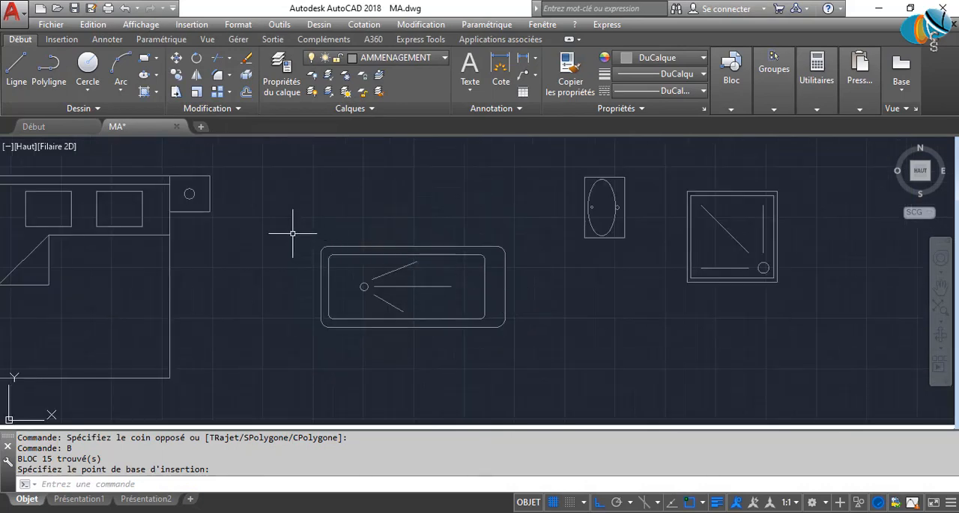
{"action": "left_click", "coordinate": [284, 228]}
{"action": "left_click", "coordinate": [564, 389]}
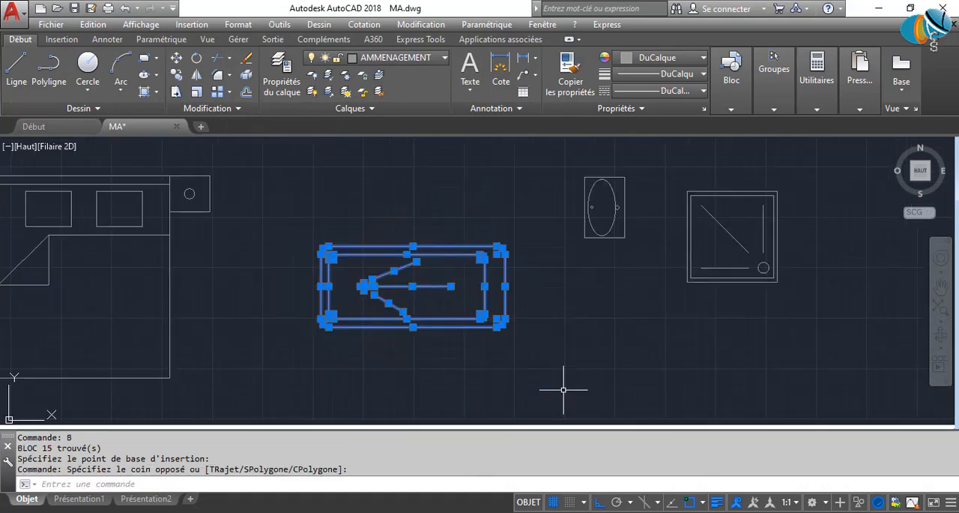
{"action": "type", "text": "b"}
{"action": "key", "text": "Return"}
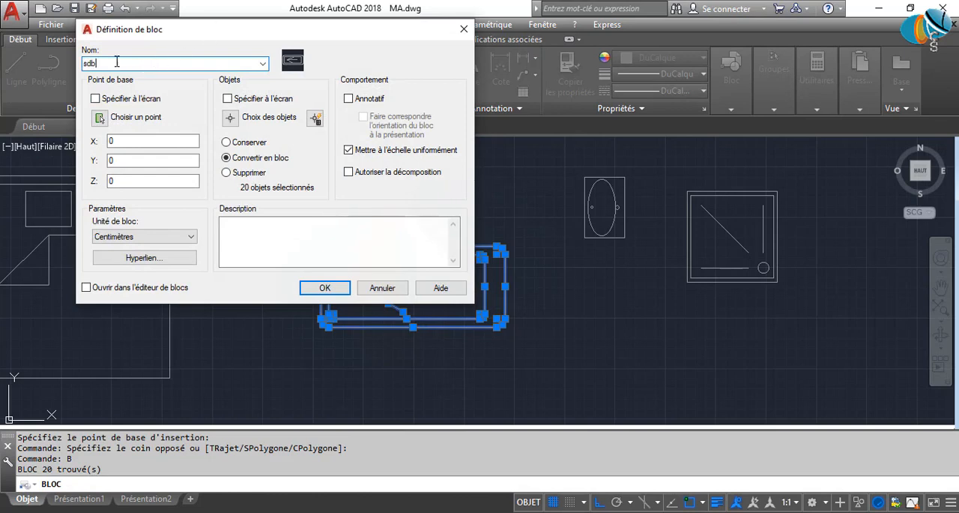
{"action": "left_click", "coordinate": [99, 118]}
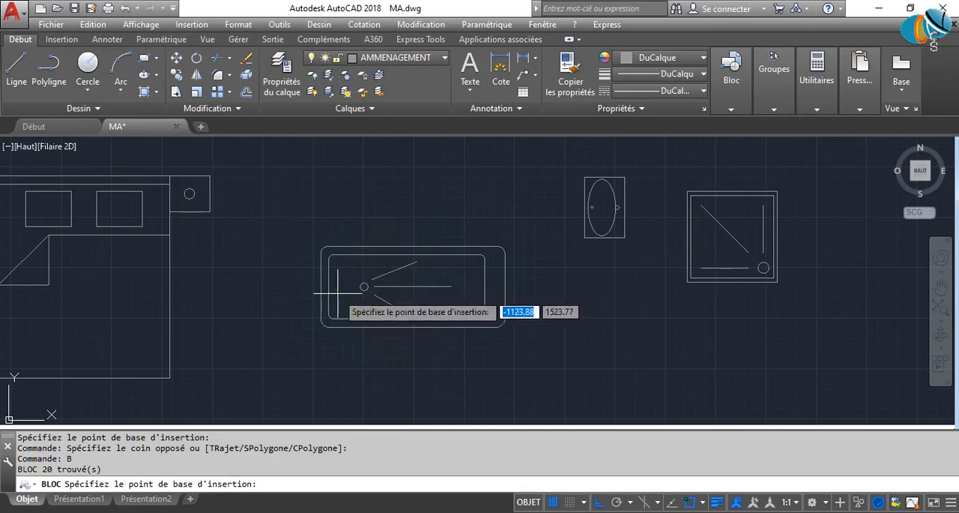
{"action": "left_click", "coordinate": [321, 287]}
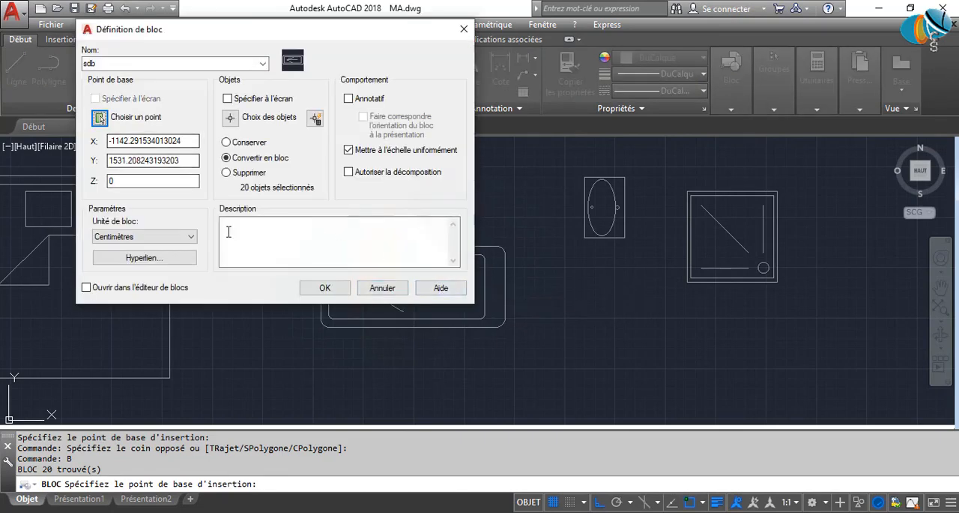
{"action": "left_click", "coordinate": [324, 289]}
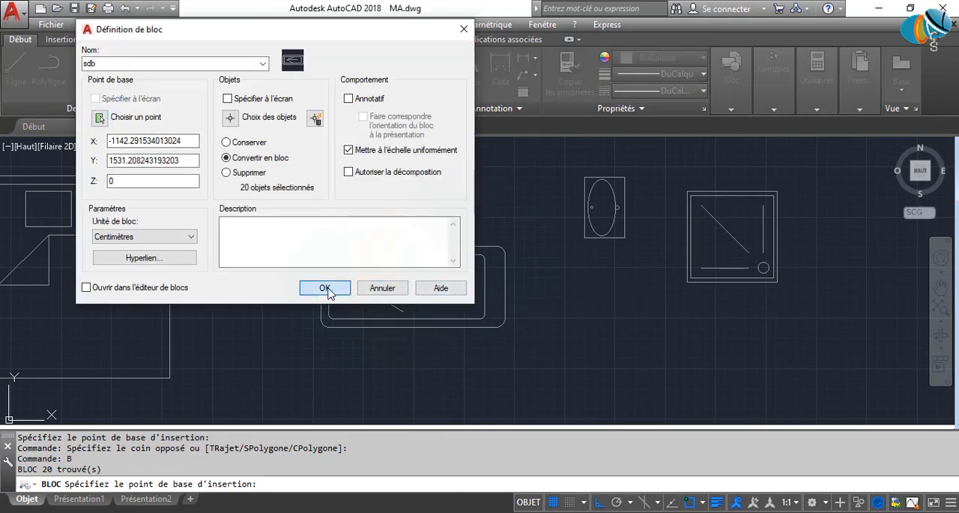
Start a block definition from all the objects of the oval washbasin.
{"action": "left_click", "coordinate": [565, 155]}
{"action": "left_click", "coordinate": [644, 254]}
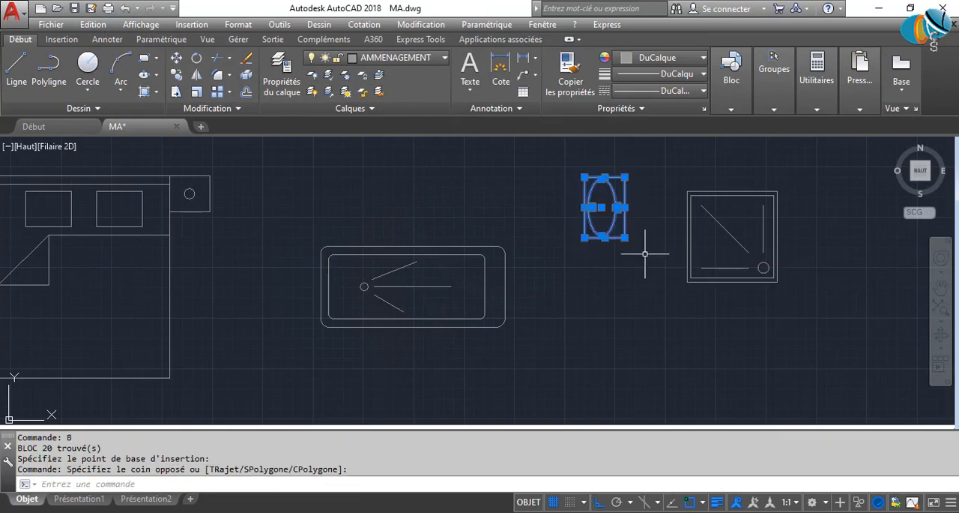
{"action": "key", "text": "Return"}
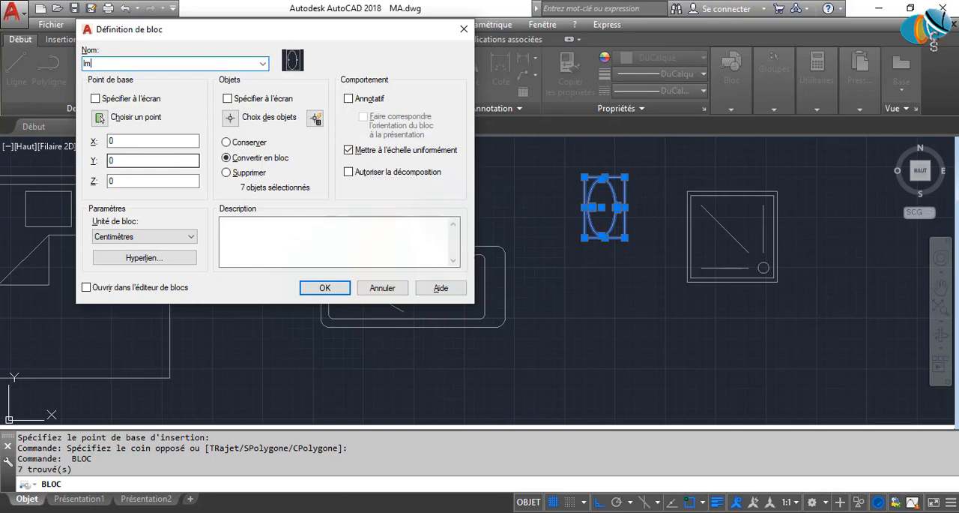
{"action": "left_click", "coordinate": [100, 118]}
{"action": "scroll", "coordinate": [609, 210], "scroll_direction": "up", "scroll_amount": 5}
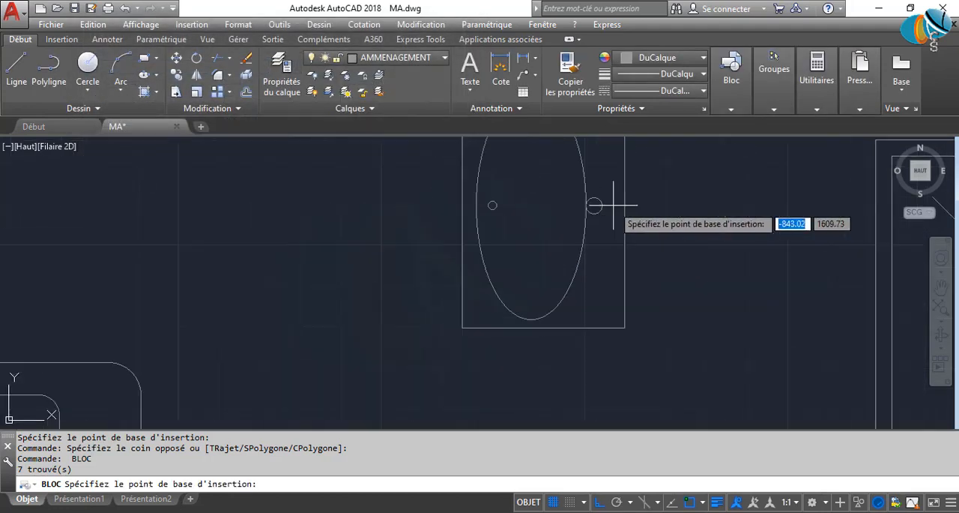
{"action": "left_click", "coordinate": [593, 204]}
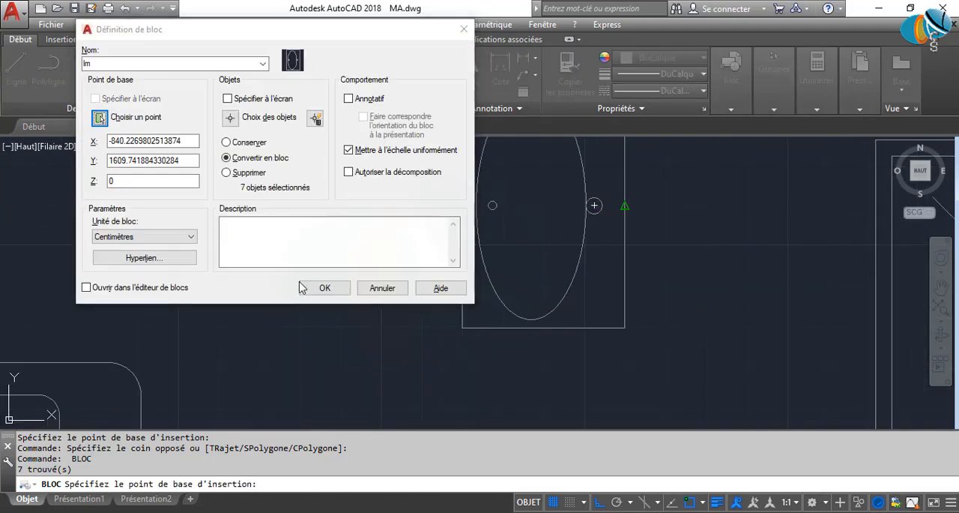
{"action": "left_click", "coordinate": [325, 288]}
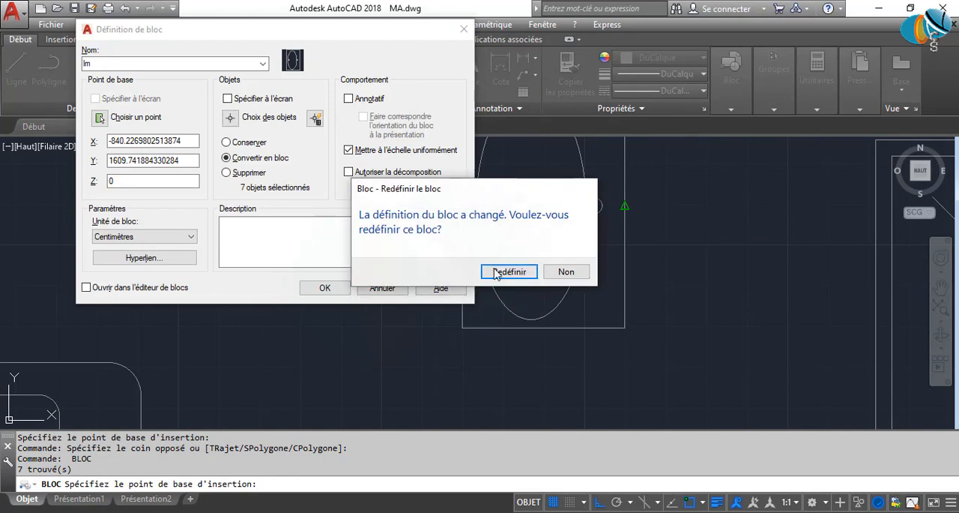
{"action": "left_click", "coordinate": [565, 274]}
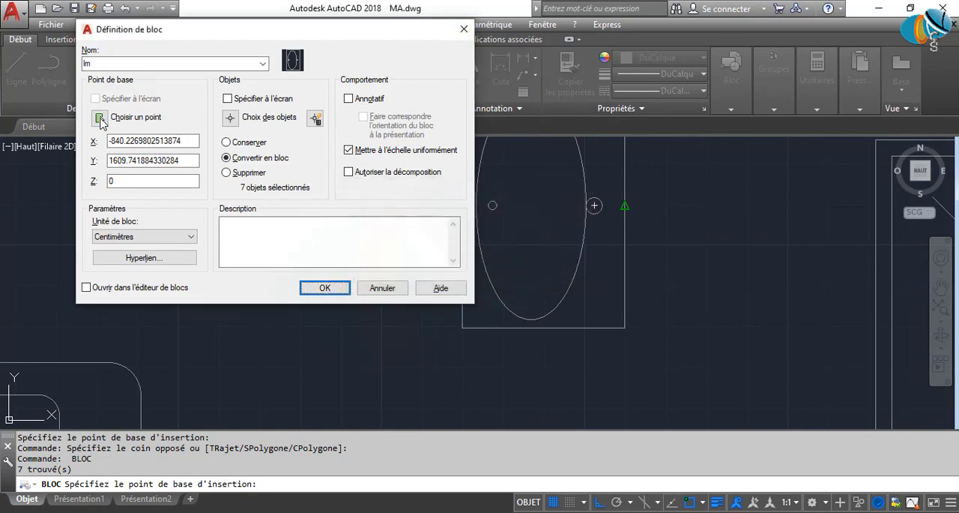
{"action": "left_click", "coordinate": [464, 29]}
Convert all the washbasin's objects into a block named lvm, with its base point at the midpoint of the outline's right edge.
{"action": "scroll", "coordinate": [653, 338], "scroll_direction": "down", "scroll_amount": 3}
{"action": "left_click", "coordinate": [554, 365]}
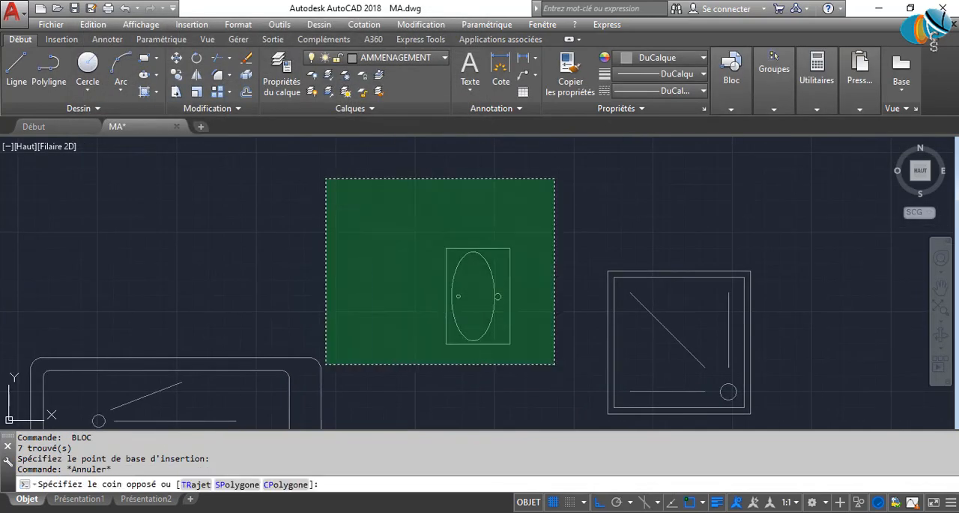
{"action": "left_click", "coordinate": [326, 178]}
{"action": "type", "text": "BLOC"}
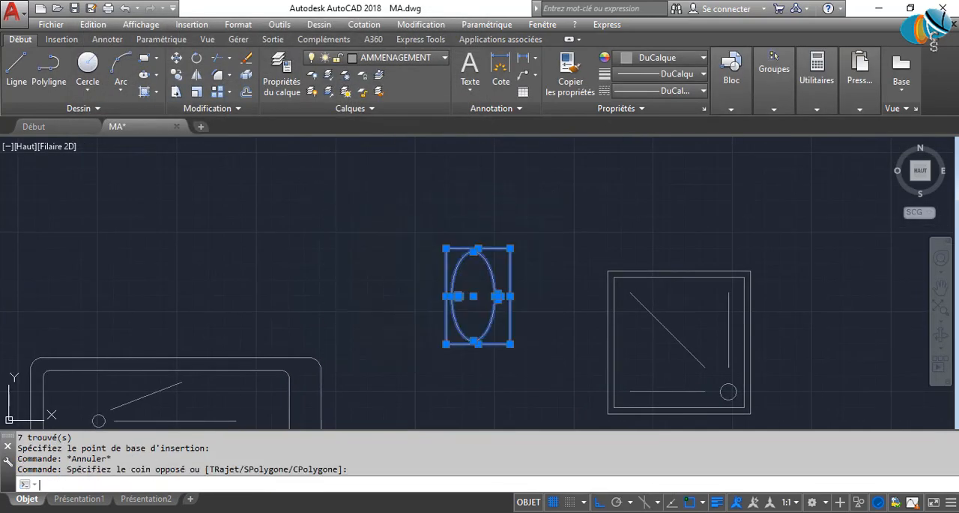
{"action": "key", "text": "Return"}
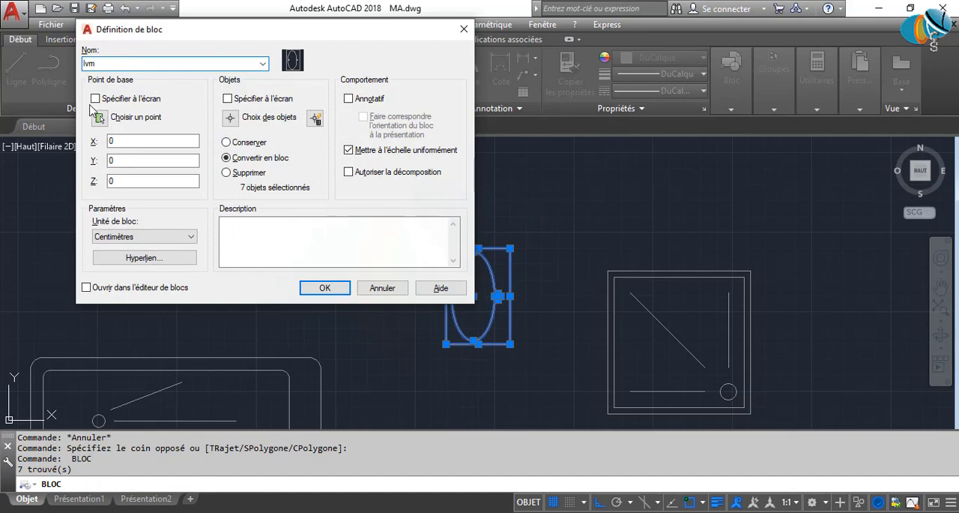
{"action": "left_click", "coordinate": [98, 117]}
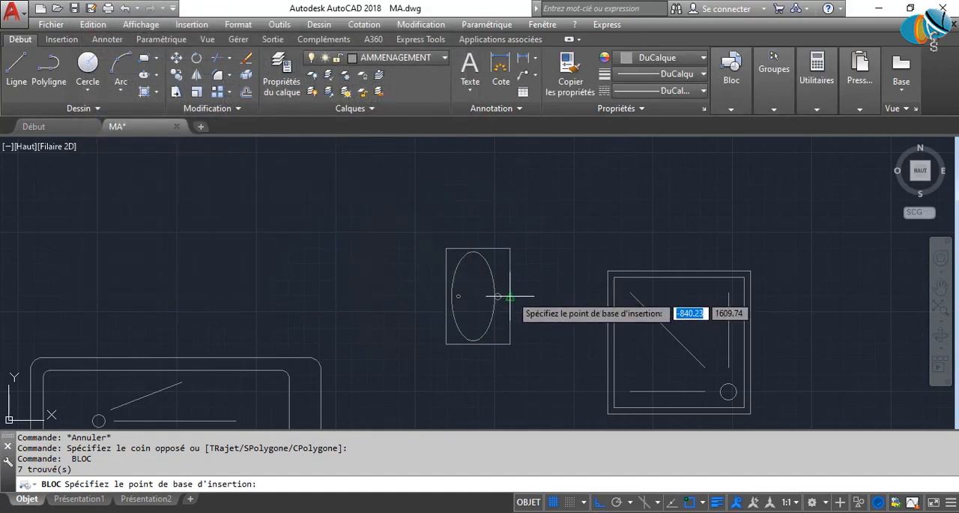
{"action": "left_click", "coordinate": [510, 298]}
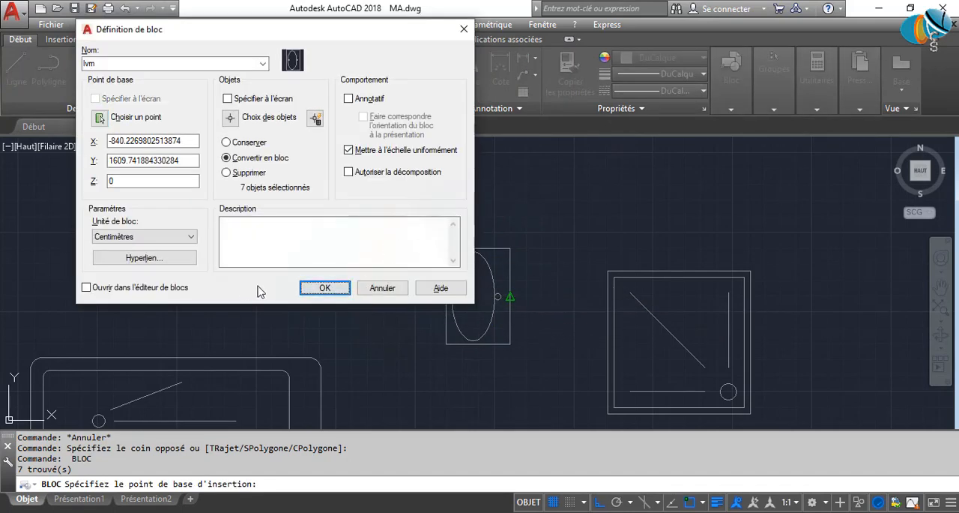
{"action": "left_click", "coordinate": [324, 288]}
{"action": "mouse_move", "coordinate": [588, 341]}
{"action": "middle_mouse_down"}
{"action": "mouse_move", "coordinate": [493, 350]}
{"action": "mouse_move", "coordinate": [171, 254]}
{"action": "middle_mouse_up"}
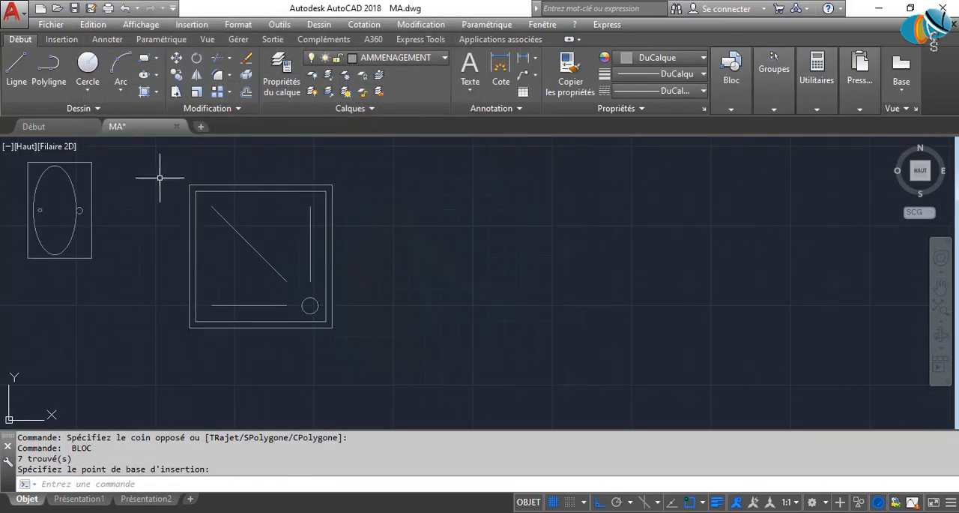
{"action": "left_click", "coordinate": [160, 178]}
{"action": "left_click", "coordinate": [385, 367]}
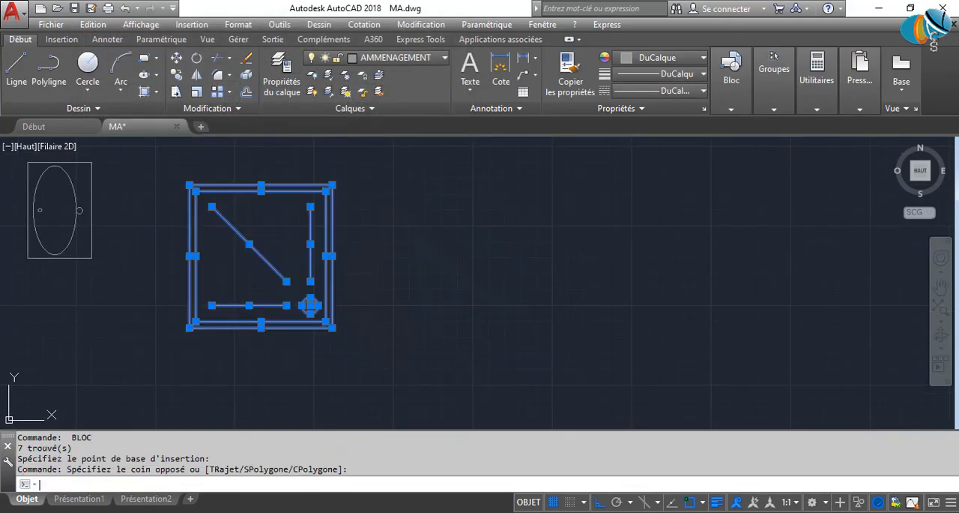
{"action": "key", "text": "Return"}
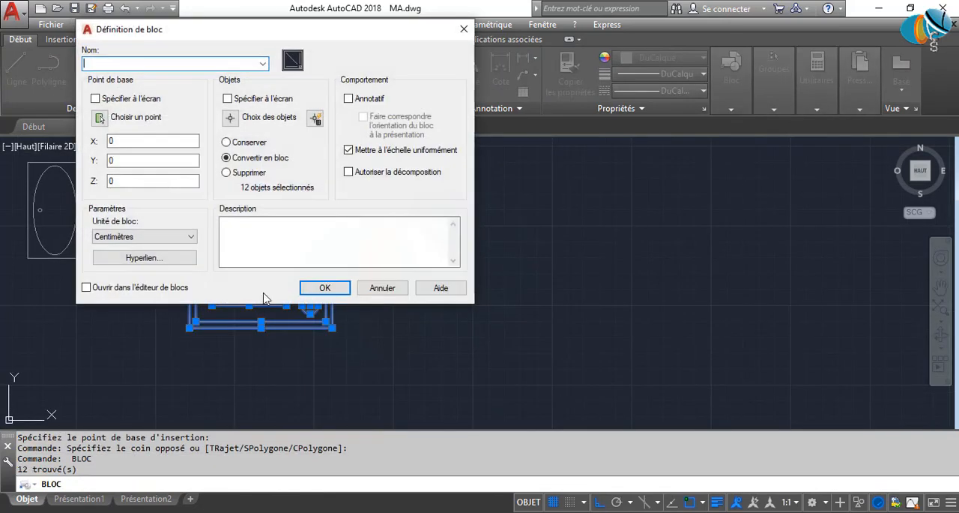
{"action": "left_click", "coordinate": [100, 118]}
{"action": "left_click", "coordinate": [289, 240]}
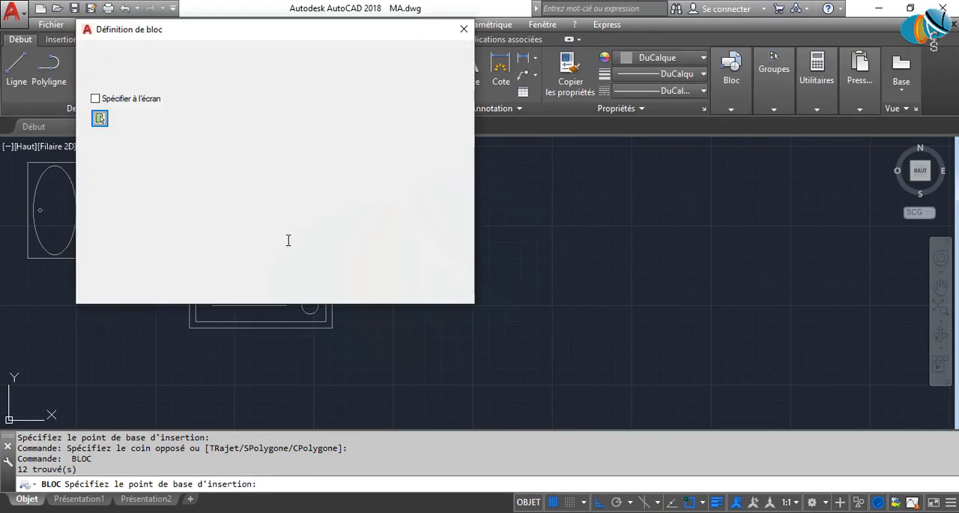
{"action": "left_click", "coordinate": [140, 64]}
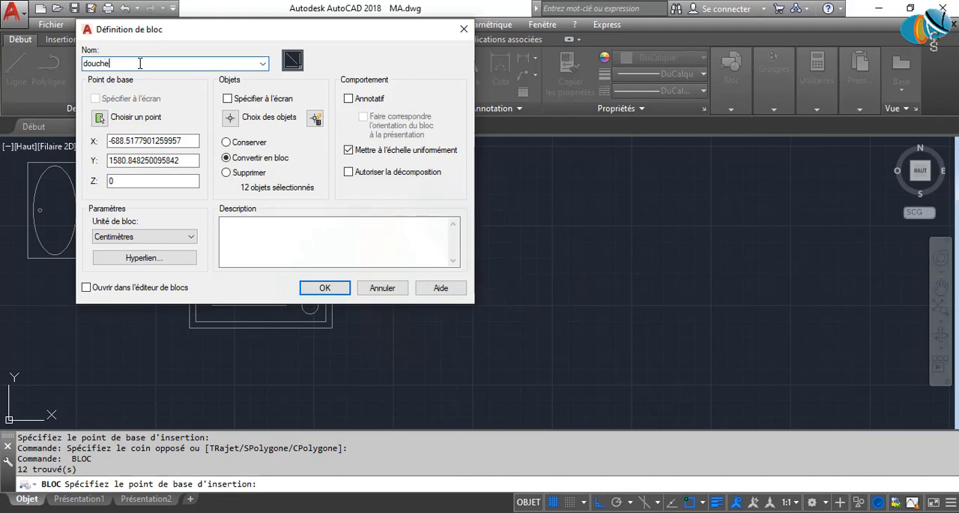
{"action": "left_click", "coordinate": [322, 287]}
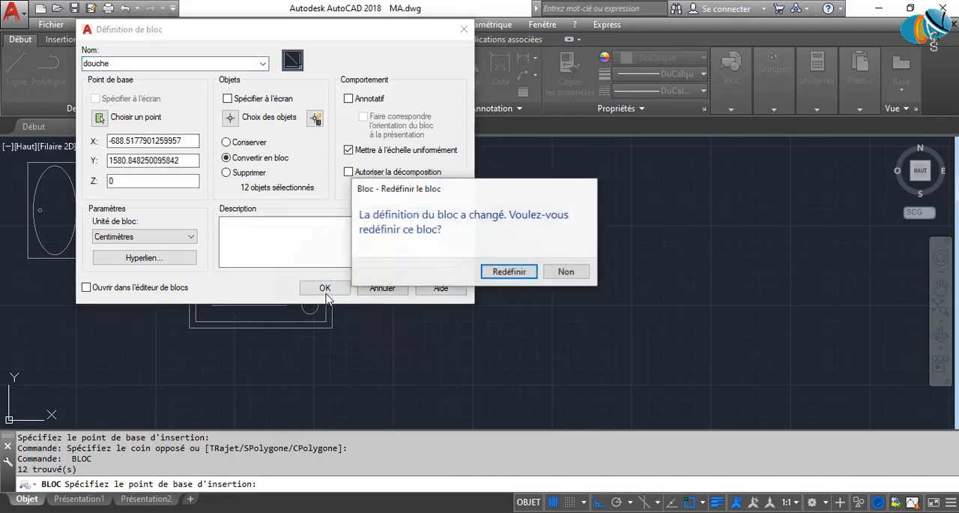
{"action": "left_click", "coordinate": [566, 272]}
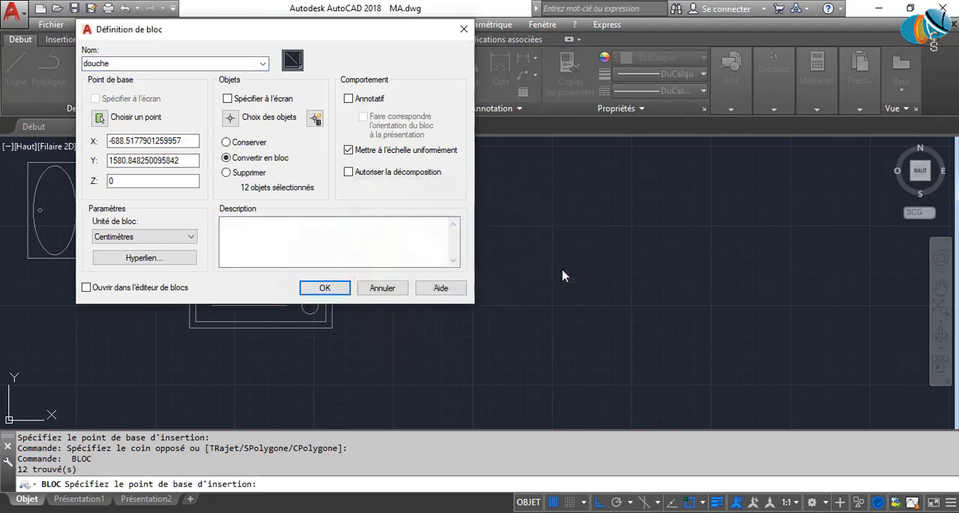
{"action": "left_click", "coordinate": [465, 30]}
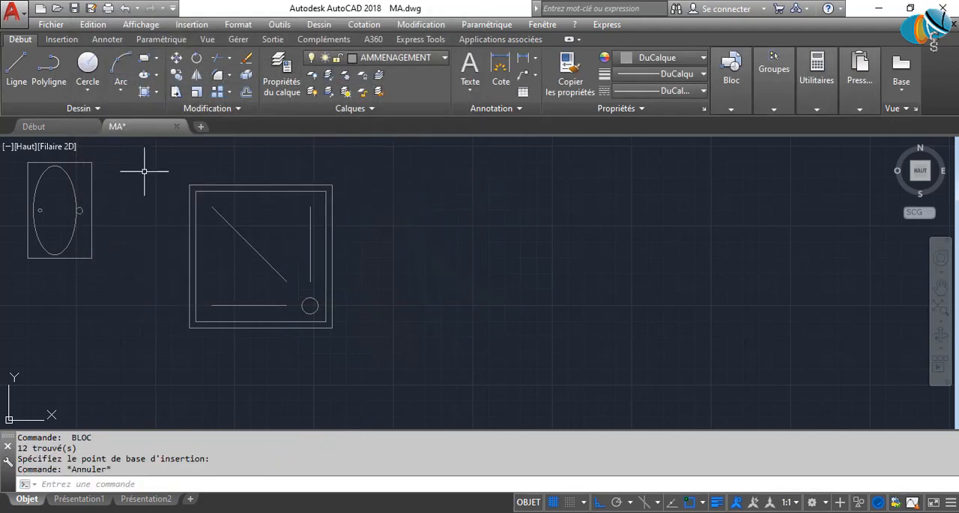
Start a block definition from all the square shower tray's objects, with the base point at its outer lower-right corner.
{"action": "left_click", "coordinate": [145, 172]}
{"action": "left_click", "coordinate": [428, 386]}
{"action": "type", "text": "BLOC"}
{"action": "key", "text": "Return"}
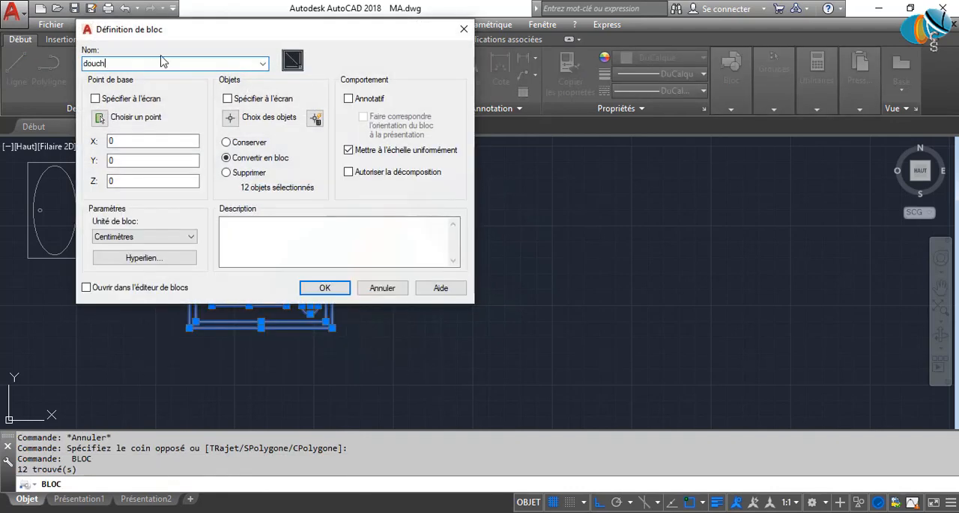
{"action": "left_click", "coordinate": [100, 118]}
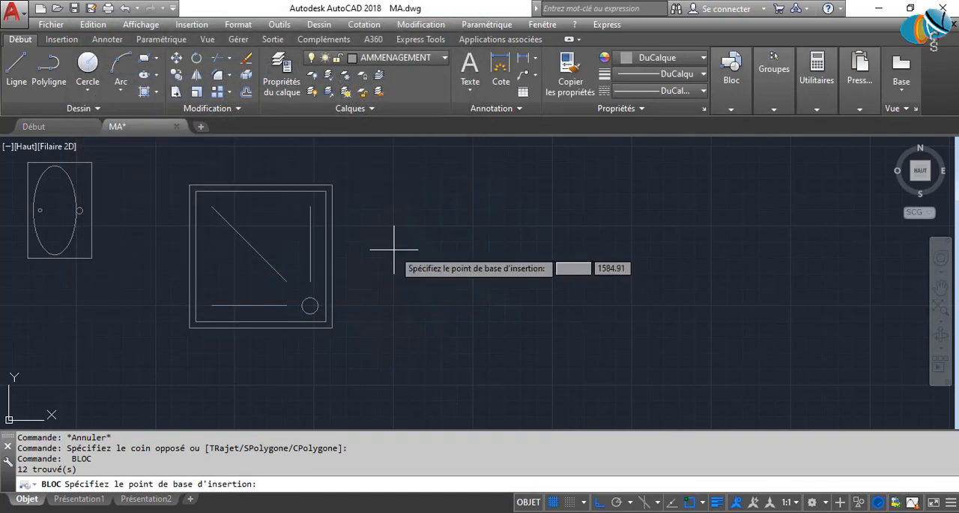
{"action": "left_click", "coordinate": [332, 328]}
Name the shower tray block DOUCHE2 and finish creating it.
{"action": "left_click", "coordinate": [318, 292]}
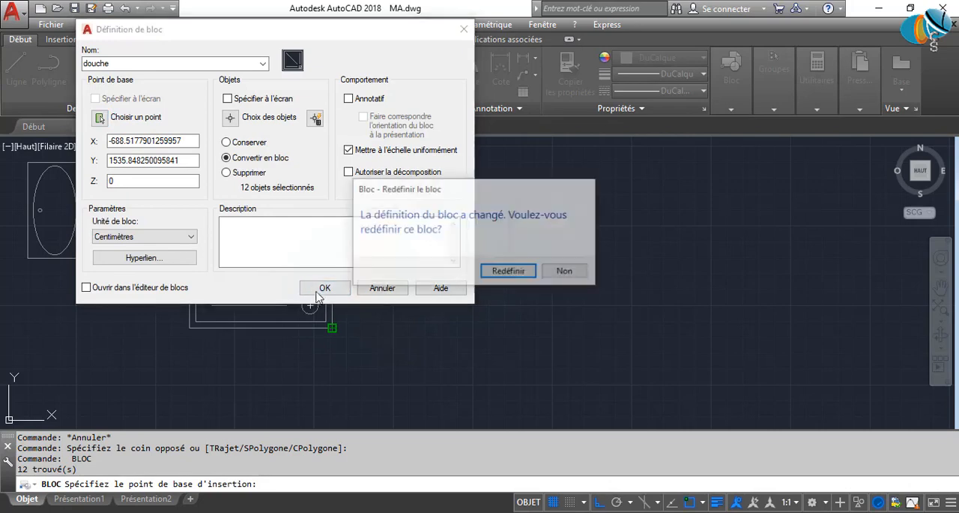
{"action": "left_click", "coordinate": [566, 271]}
{"action": "left_click", "coordinate": [221, 63]}
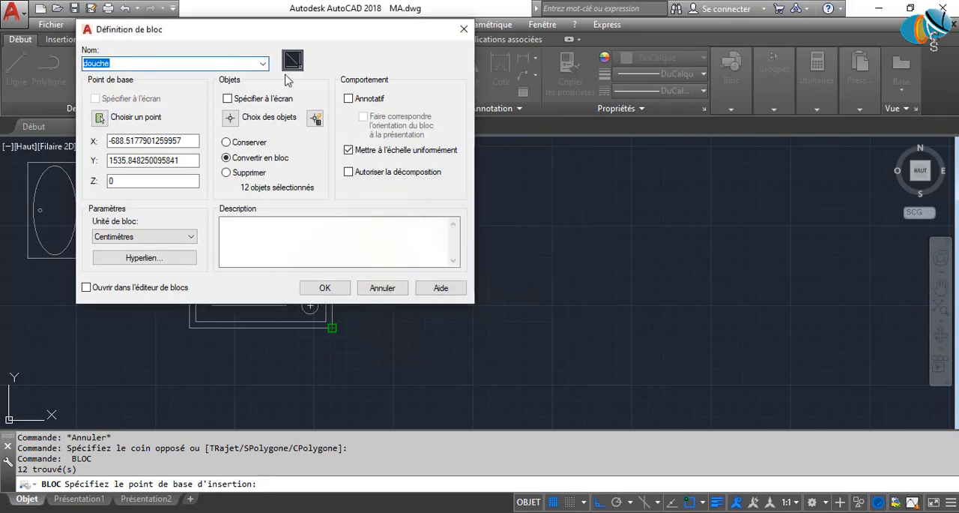
{"action": "left_click", "coordinate": [263, 64]}
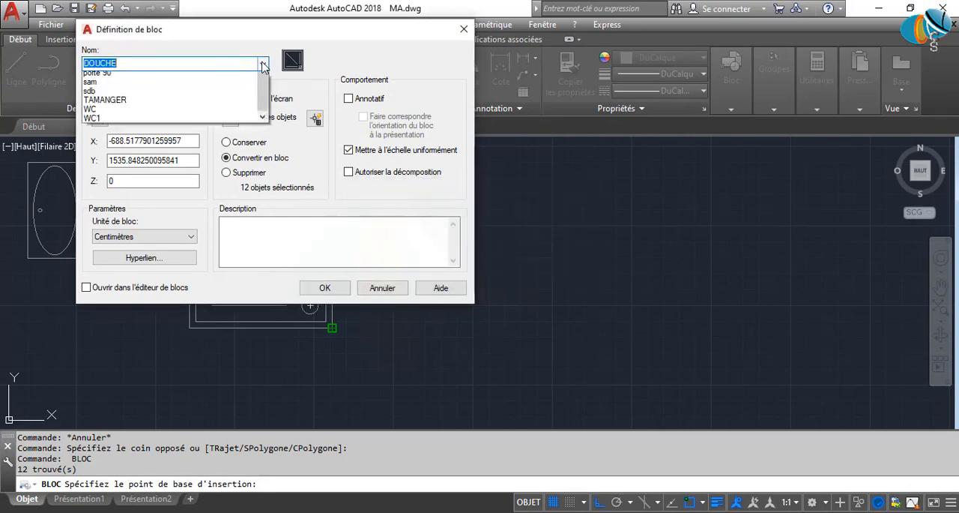
{"action": "left_click", "coordinate": [143, 63]}
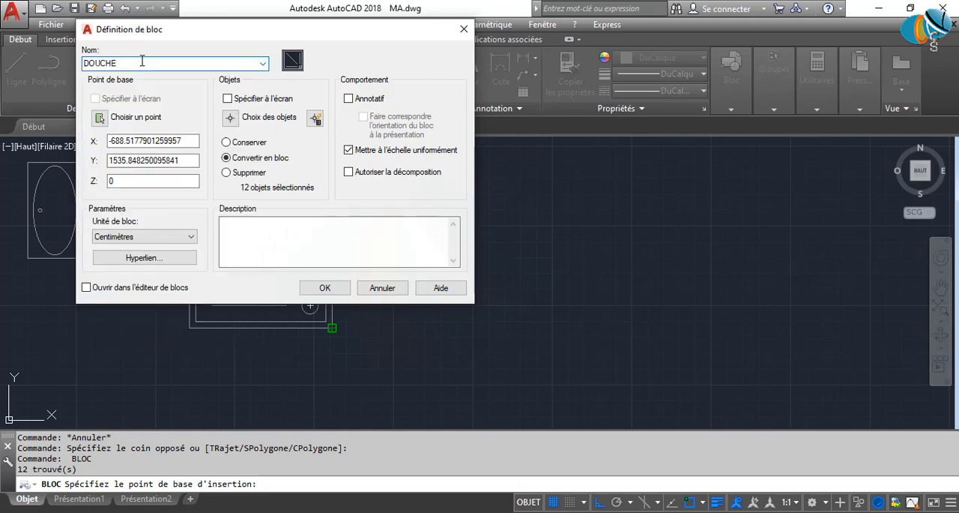
{"action": "type", "text": "2"}
{"action": "left_click", "coordinate": [330, 288]}
{"action": "left_click", "coordinate": [326, 276]}
{"action": "scroll", "coordinate": [483, 291], "scroll_direction": "down", "scroll_amount": 5}
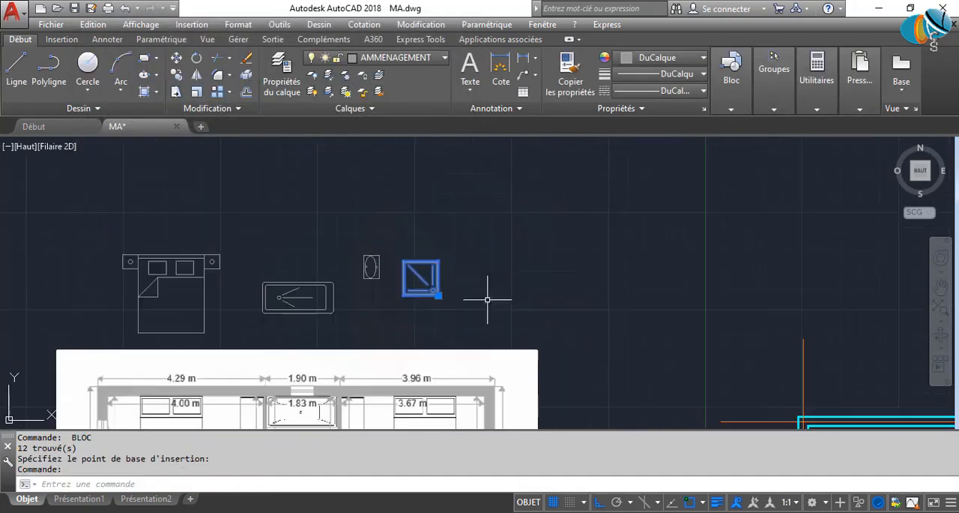
{"action": "middle_click_drag", "start_coordinate": [492, 347], "coordinate": [430, 163]}
{"action": "key", "text": "Escape"}
Convert the dining table with its eight chairs into a block named SAM, with its base point at about the table's center.
{"action": "scroll", "coordinate": [562, 375], "scroll_direction": "down", "scroll_amount": 2}
{"action": "middle_click_drag", "start_coordinate": [567, 379], "coordinate": [491, 272]}
{"action": "scroll", "coordinate": [493, 275], "scroll_direction": "up", "scroll_amount": 4}
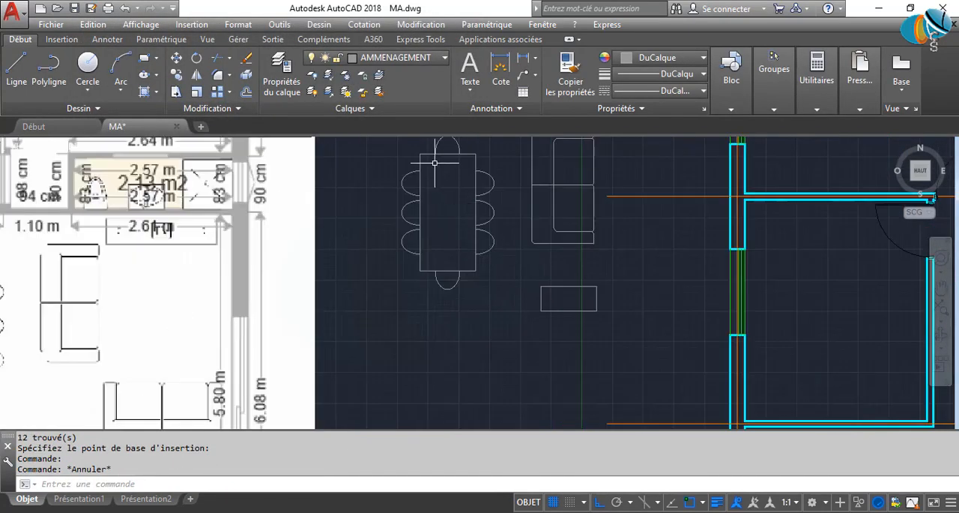
{"action": "middle_click_drag", "start_coordinate": [427, 160], "coordinate": [415, 217]}
{"action": "left_click", "coordinate": [380, 156]}
{"action": "left_click", "coordinate": [507, 360]}
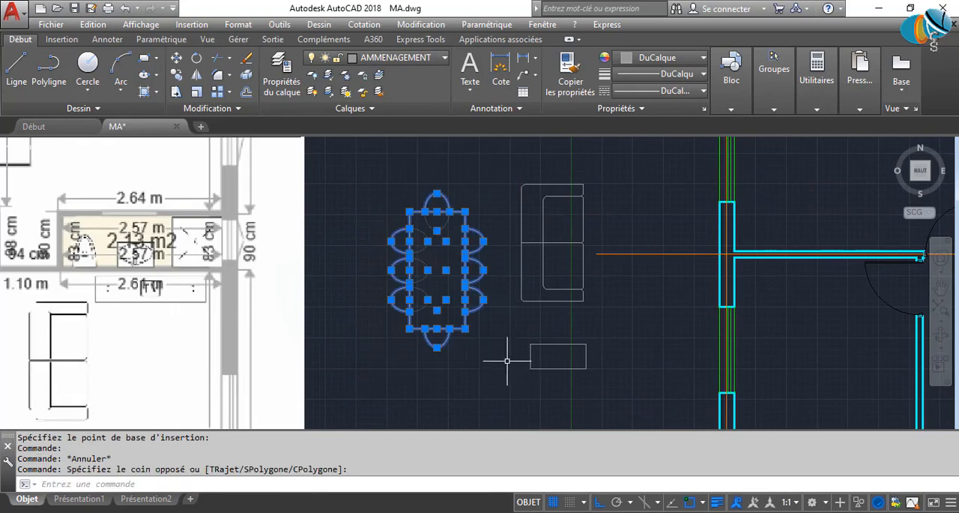
{"action": "key", "text": "Return"}
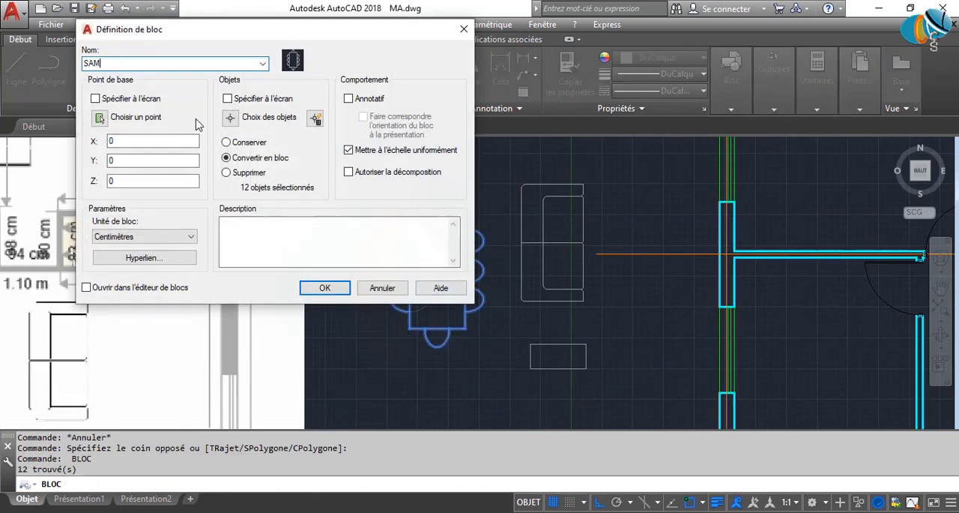
{"action": "left_click", "coordinate": [100, 118]}
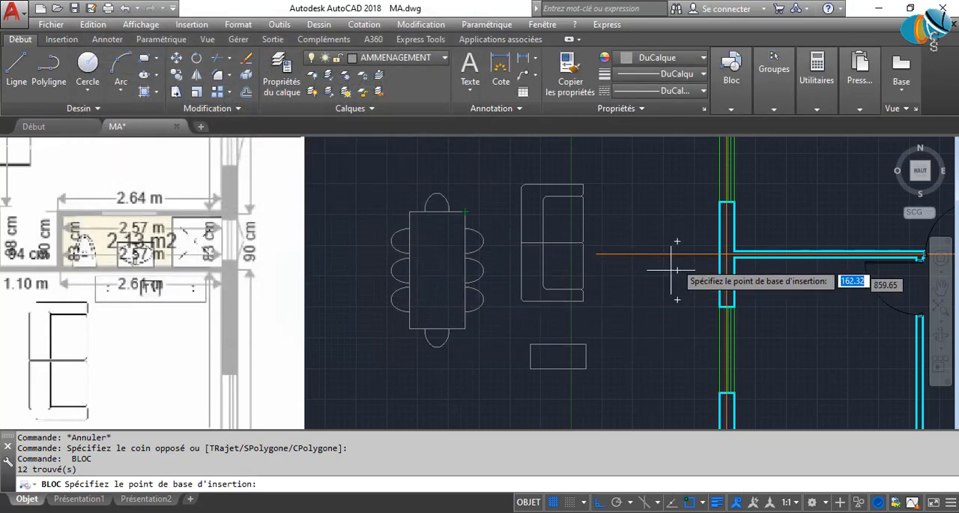
{"action": "middle_click_drag", "start_coordinate": [677, 241], "coordinate": [528, 252]}
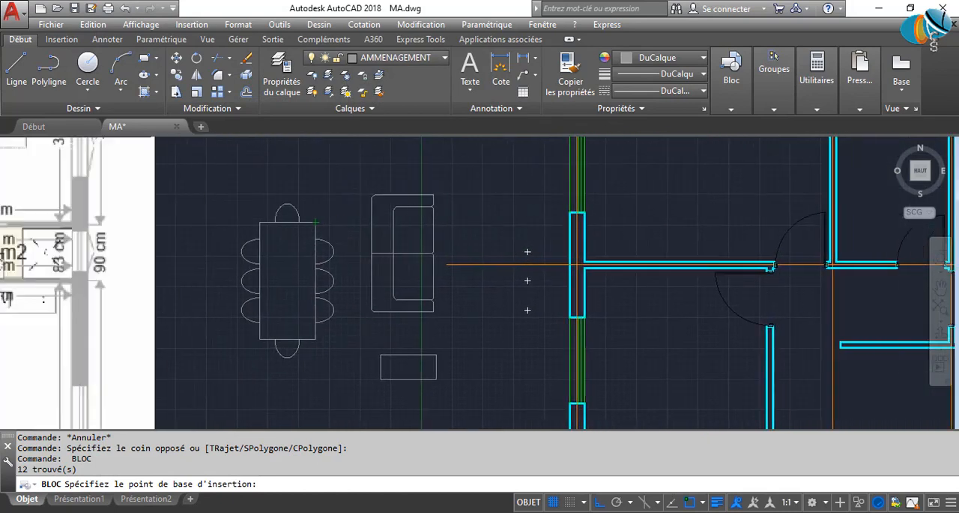
{"action": "left_click", "coordinate": [289, 281]}
{"action": "left_click", "coordinate": [325, 288]}
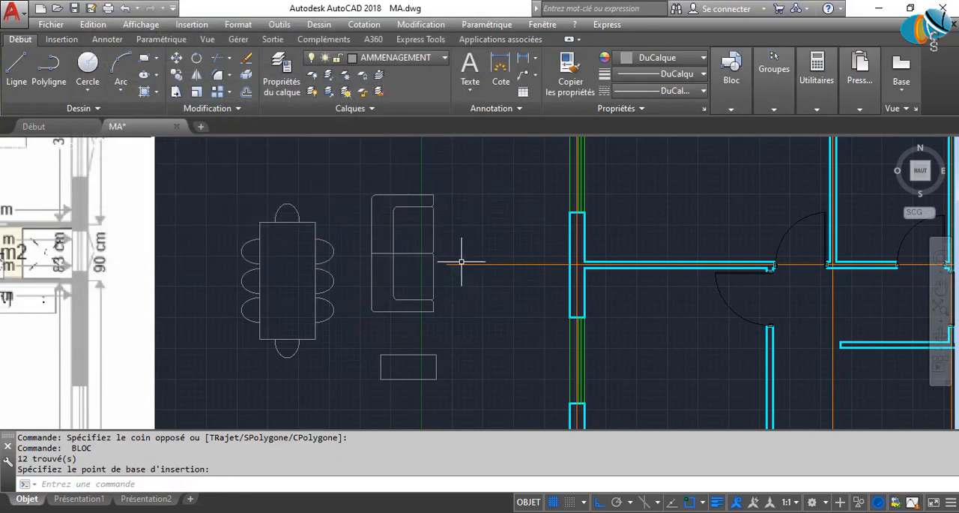
Convert the two-seat sofa into a block named FTL, with its base point at the midpoint of the backrest's left edge.
{"action": "left_click", "coordinate": [354, 182]}
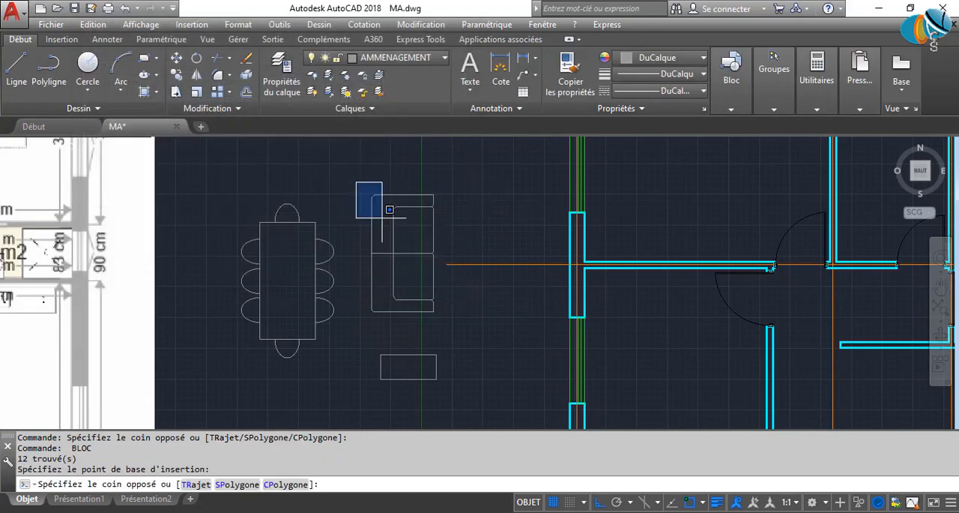
{"action": "left_click", "coordinate": [458, 335]}
{"action": "key", "text": "space"}
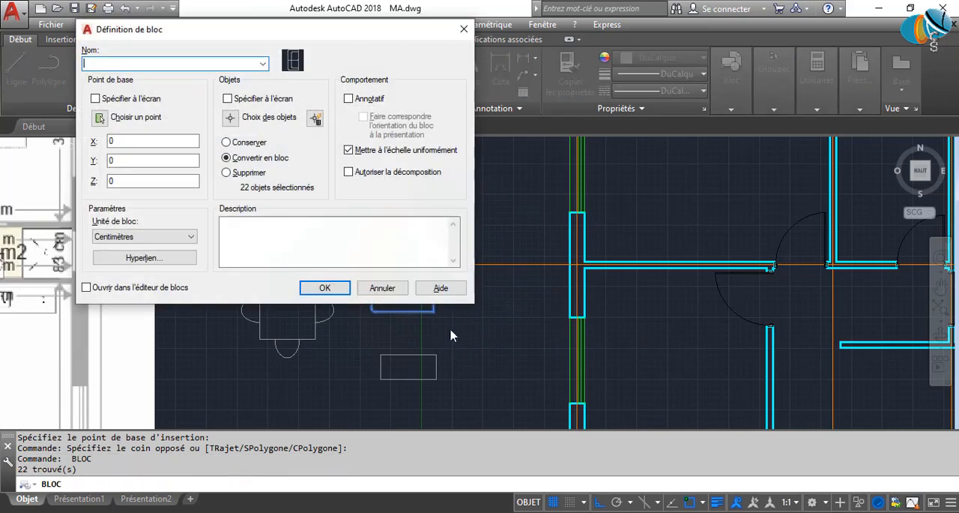
{"action": "type", "text": "F"}
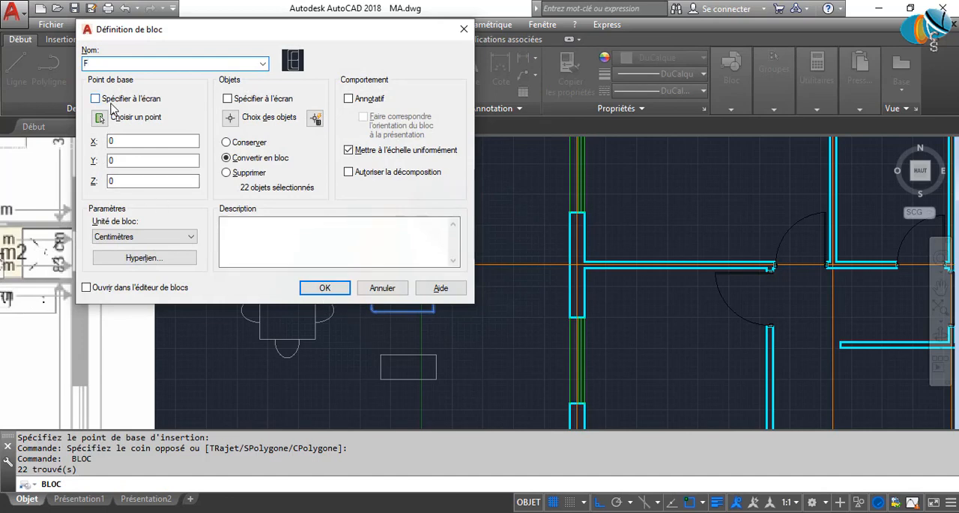
{"action": "type", "text": "TL"}
{"action": "left_click", "coordinate": [100, 118]}
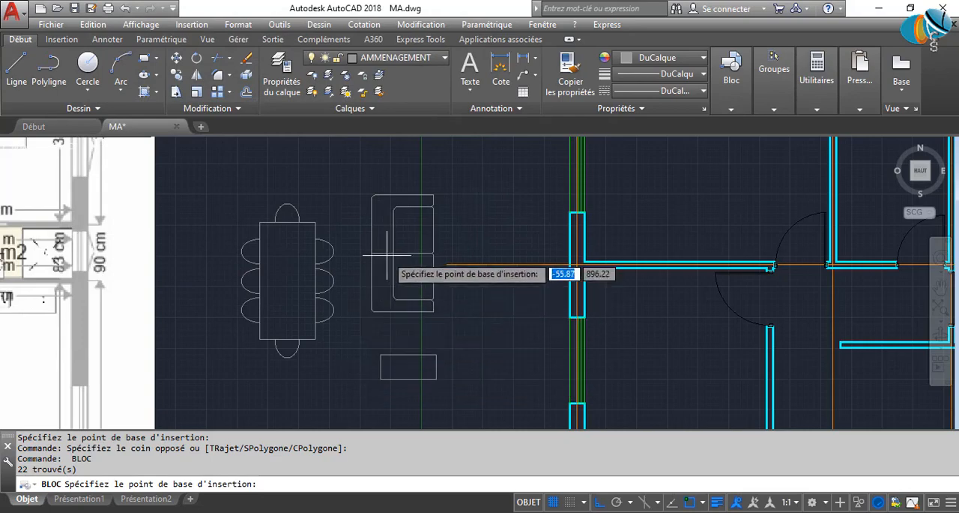
{"action": "left_click", "coordinate": [372, 254]}
{"action": "left_click", "coordinate": [325, 288]}
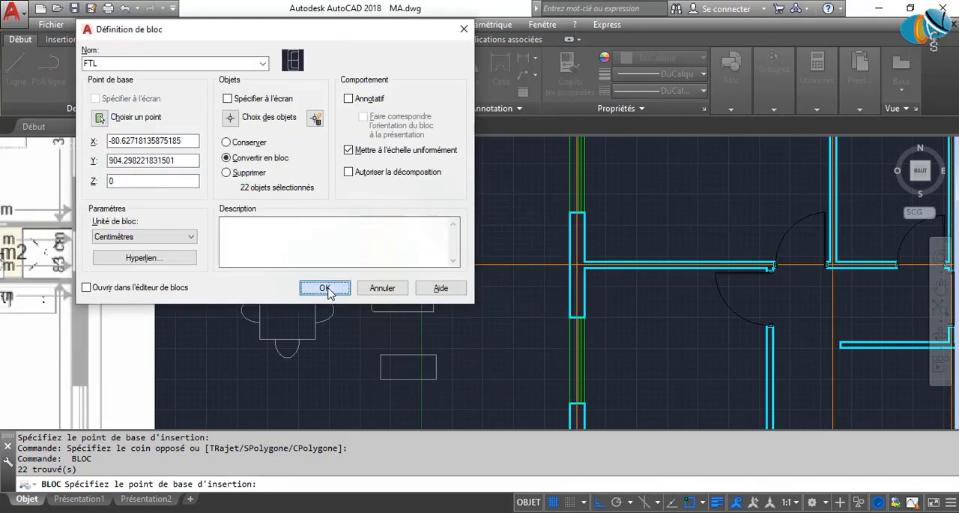
{"action": "scroll", "coordinate": [382, 278], "scroll_direction": "down", "scroll_amount": 4}
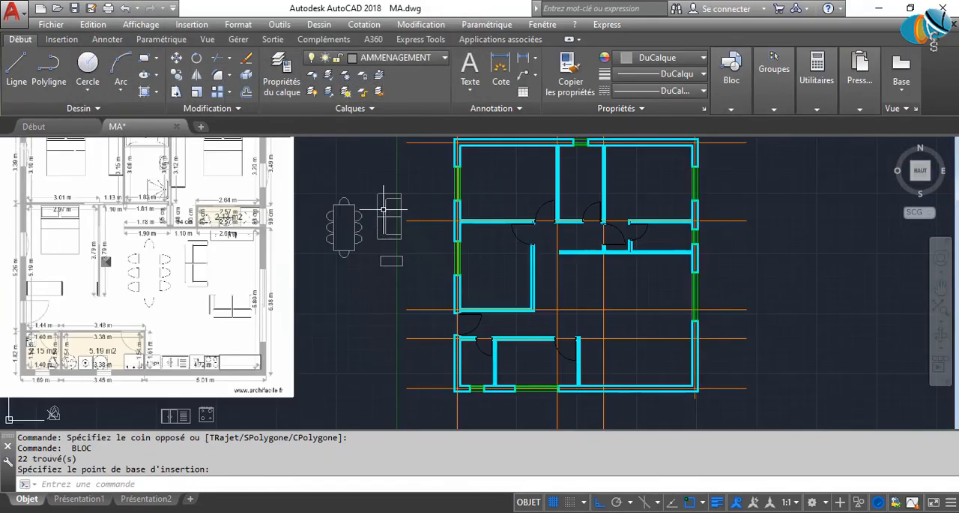
{"action": "left_click", "coordinate": [389, 260]}
{"action": "left_click", "coordinate": [354, 291]}
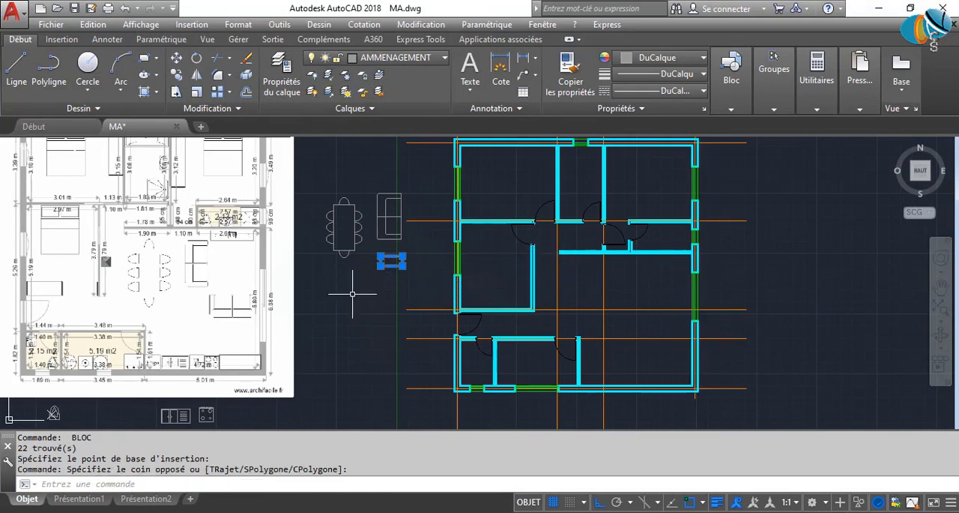
{"action": "middle_click_drag", "start_coordinate": [313, 332], "coordinate": [549, 271]}
{"action": "key", "text": "Escape"}
{"action": "key", "text": "Escape"}
Start a block definition from all the objects of the double-bowl kitchen sink.
{"action": "scroll", "coordinate": [422, 355], "scroll_direction": "up", "scroll_amount": 4}
{"action": "middle_click_drag", "start_coordinate": [402, 380], "coordinate": [396, 313]}
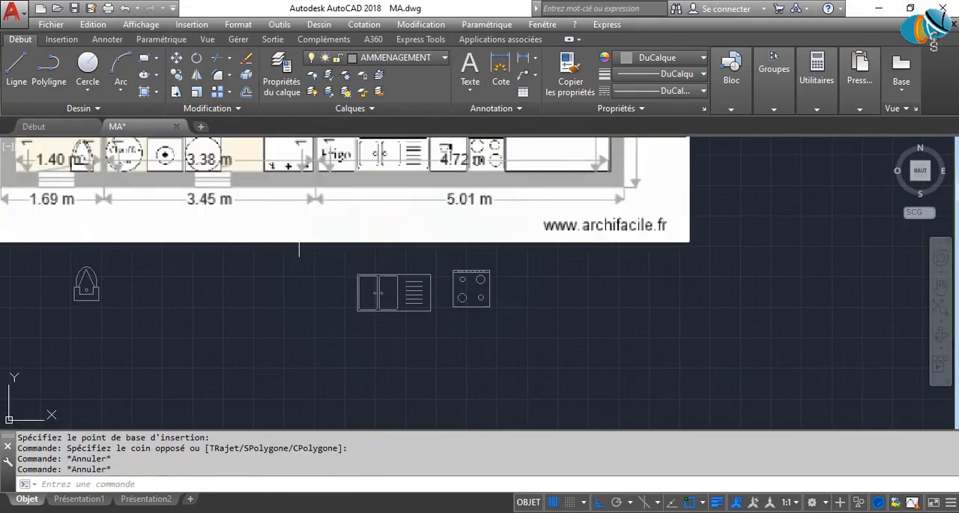
{"action": "left_click", "coordinate": [307, 245]}
{"action": "left_click", "coordinate": [440, 357]}
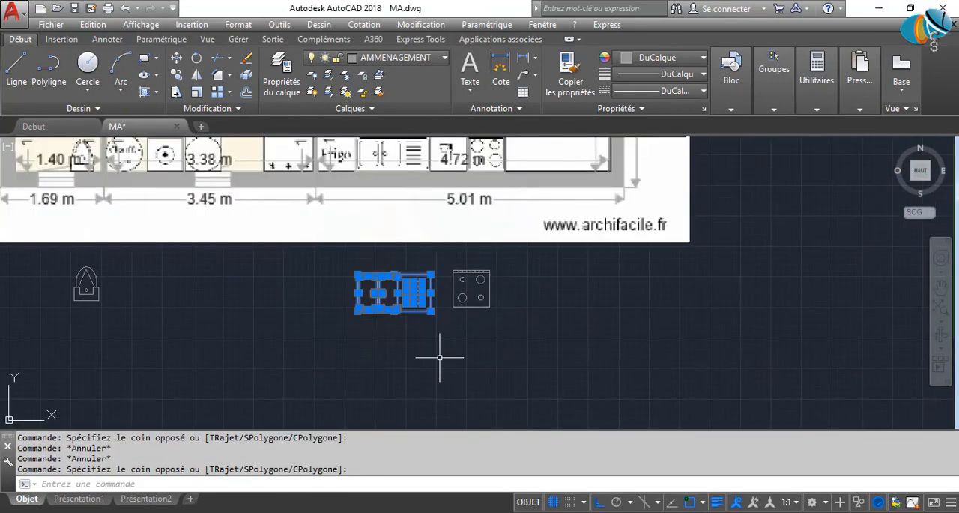
{"action": "type", "text": "b"}
{"action": "key", "text": "Return"}
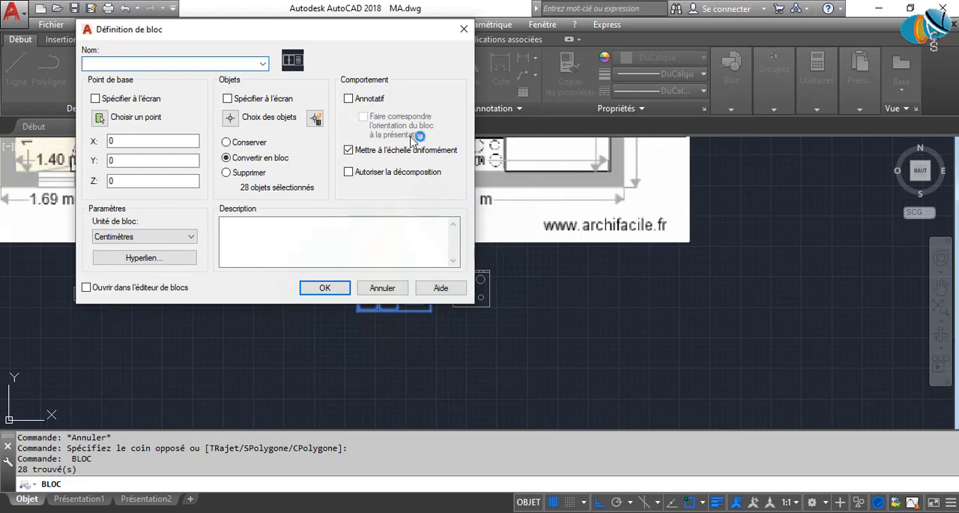
Try to create the sink block as EVIER2 with its base point at the lower edge's midpoint, continuing without selected objects.
{"action": "left_click", "coordinate": [263, 65]}
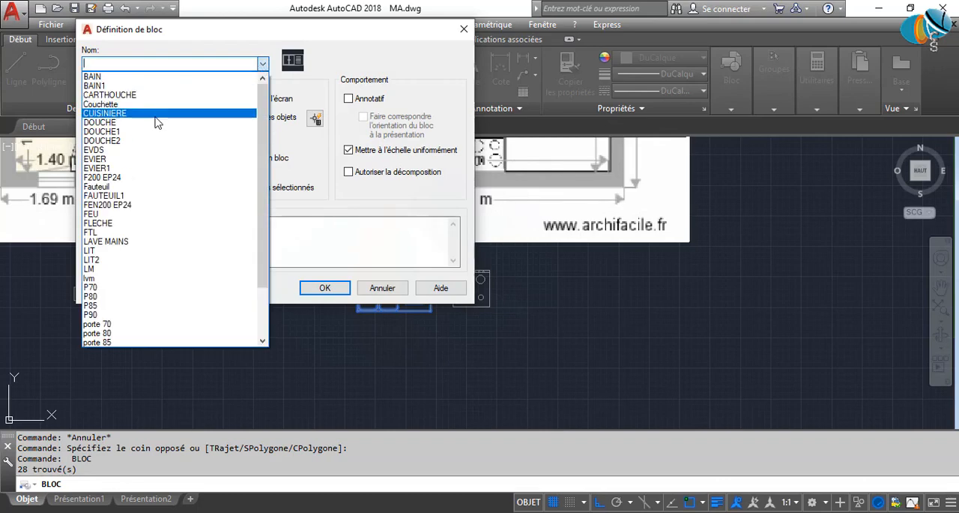
{"action": "scroll", "coordinate": [117, 240], "scroll_direction": "down", "scroll_amount": 3}
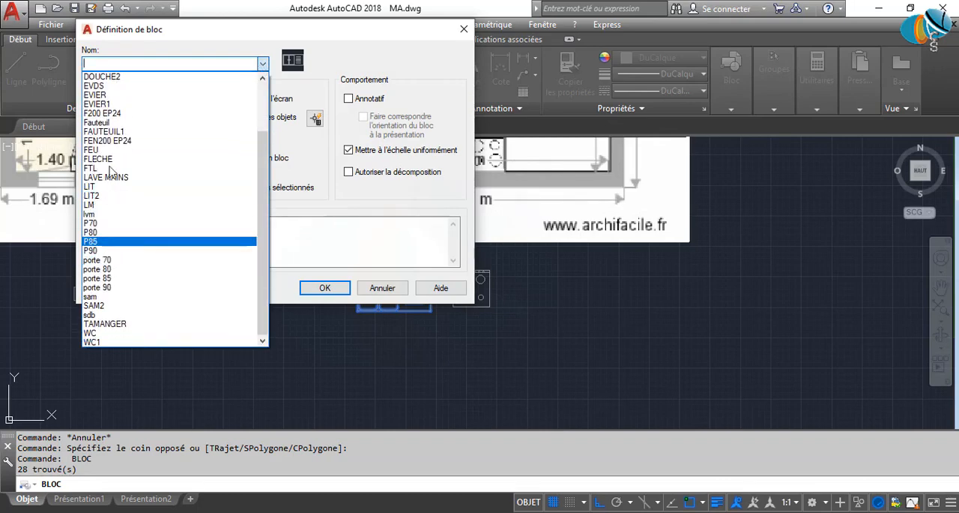
{"action": "scroll", "coordinate": [114, 144], "scroll_direction": "up", "scroll_amount": 1}
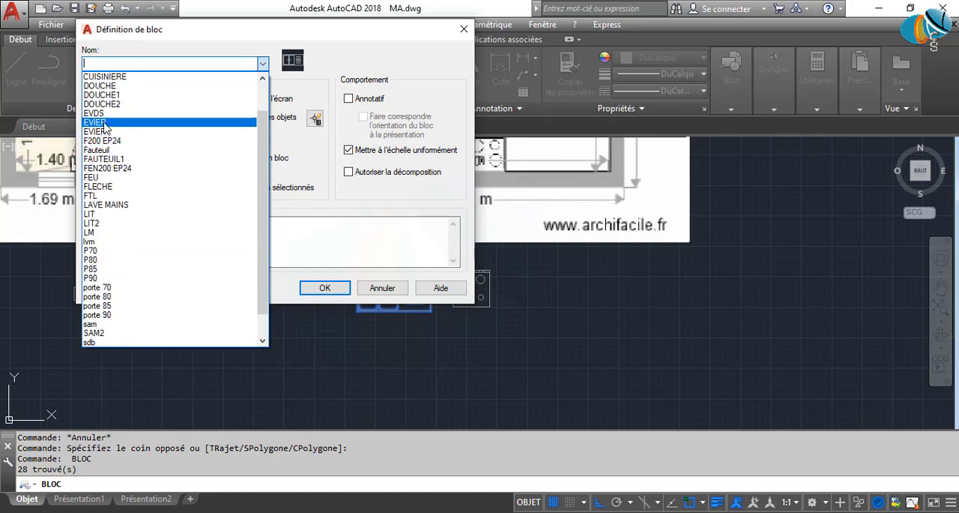
{"action": "left_click", "coordinate": [104, 124]}
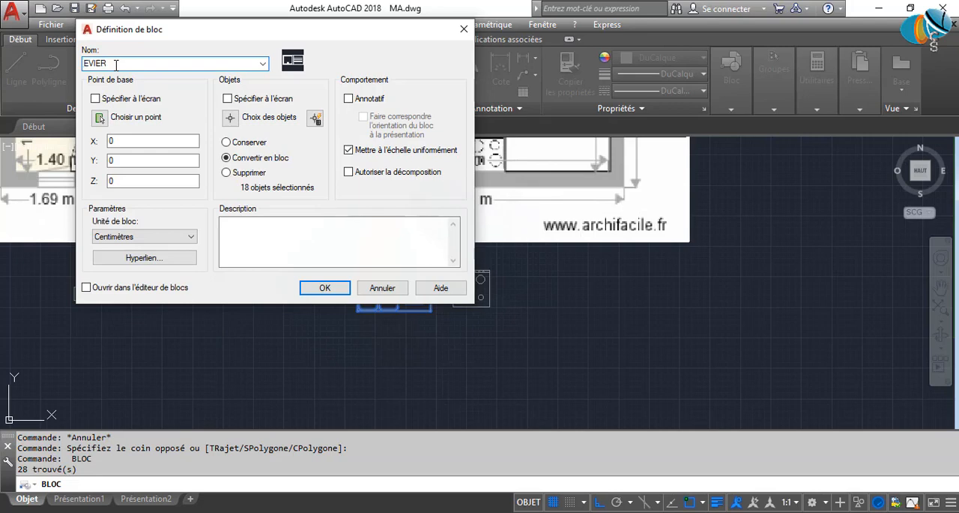
{"action": "left_click", "coordinate": [100, 117]}
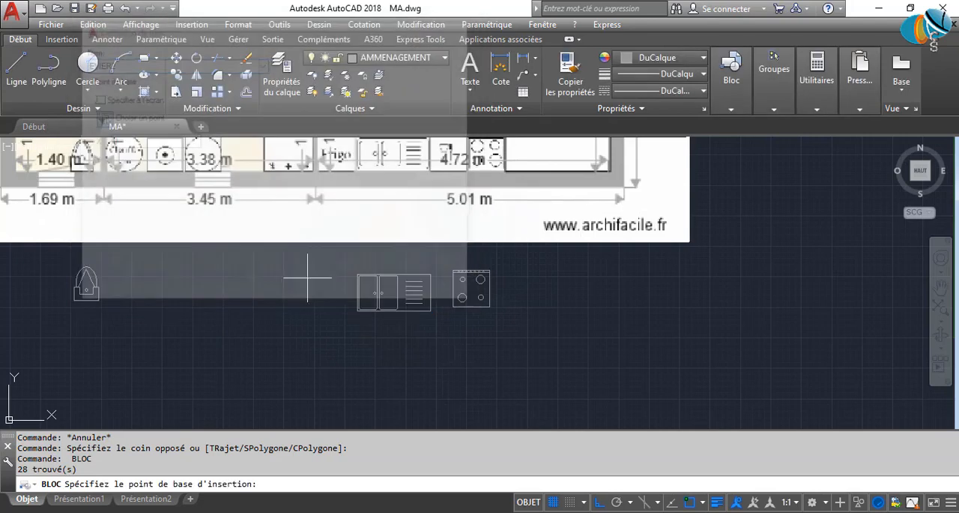
{"action": "left_click", "coordinate": [394, 309]}
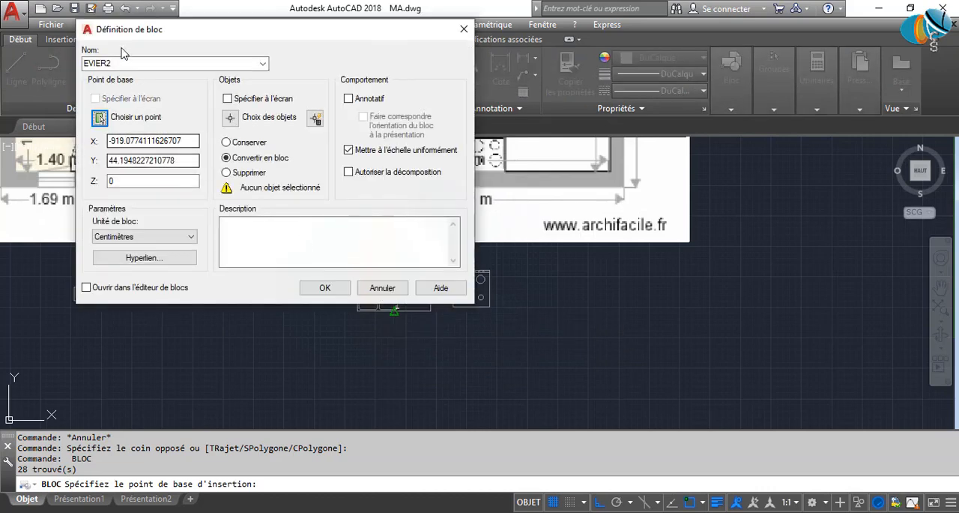
{"action": "left_click", "coordinate": [324, 288]}
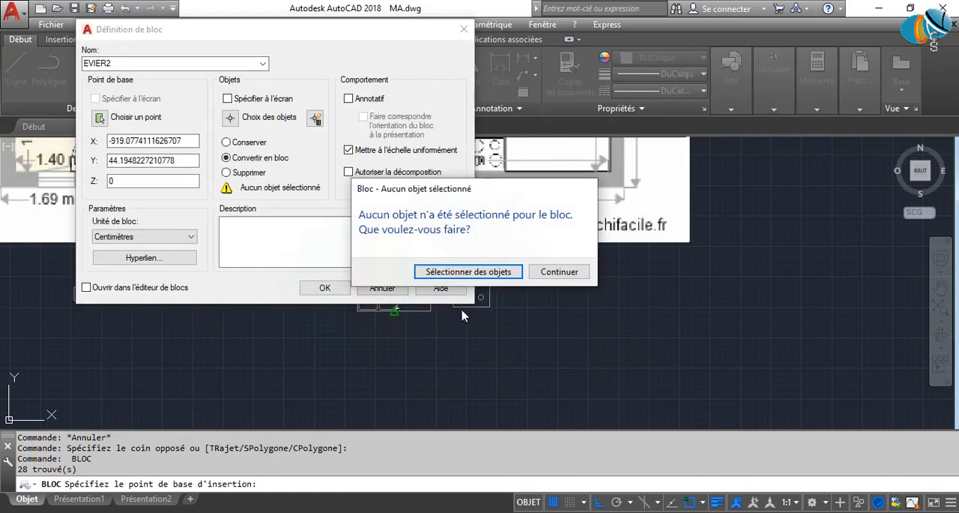
{"action": "left_click", "coordinate": [559, 272]}
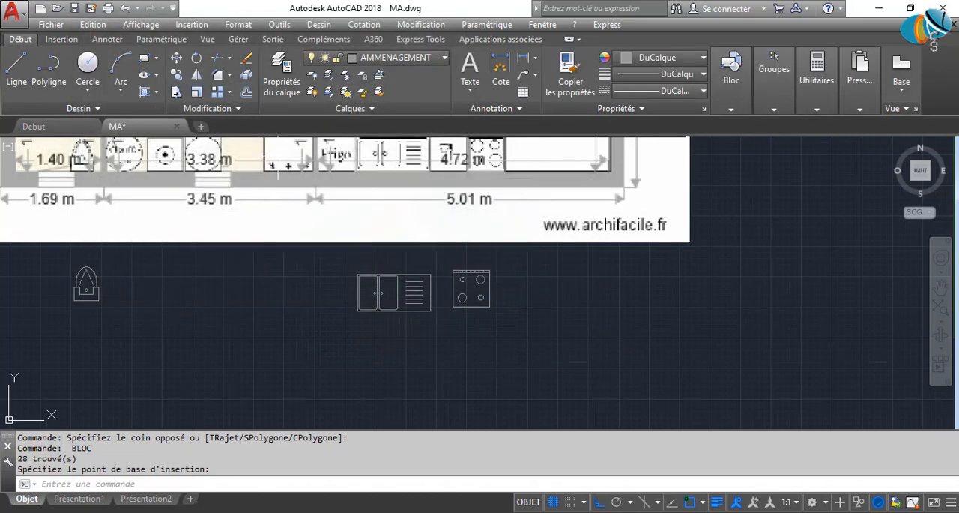
Define the double-bowl sink as a block named EVIER3, with its base point at the midpoint of the lower edge.
{"action": "left_click", "coordinate": [380, 292]}
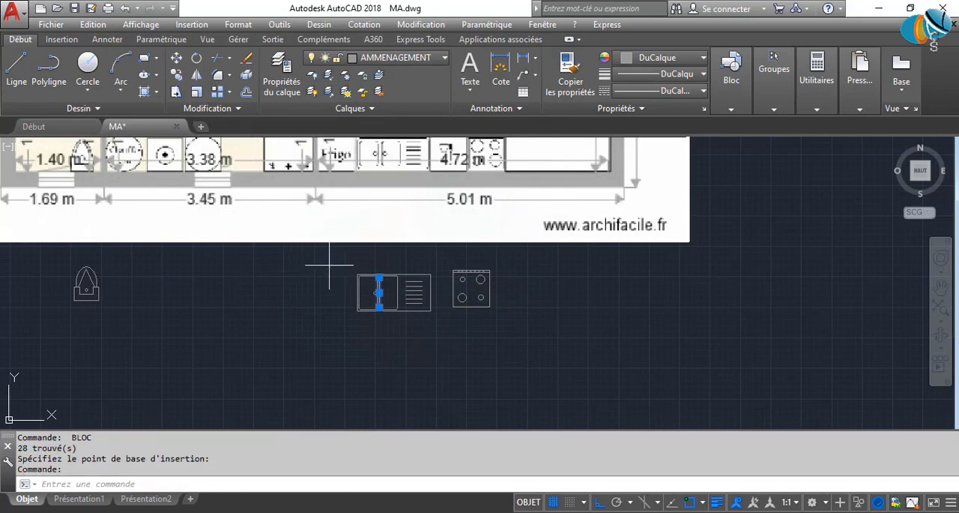
{"action": "left_click", "coordinate": [330, 266]}
{"action": "left_click", "coordinate": [458, 364]}
{"action": "key", "text": "Return"}
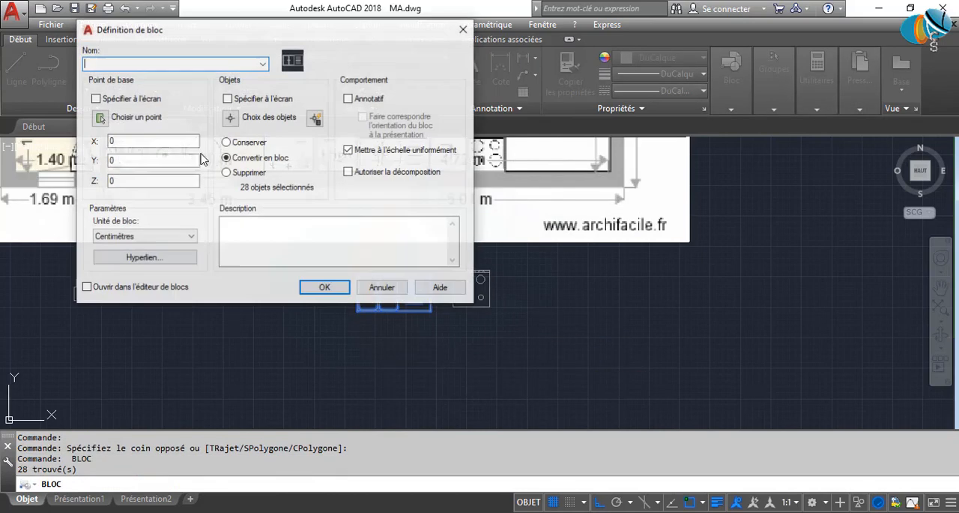
{"action": "left_click", "coordinate": [263, 65]}
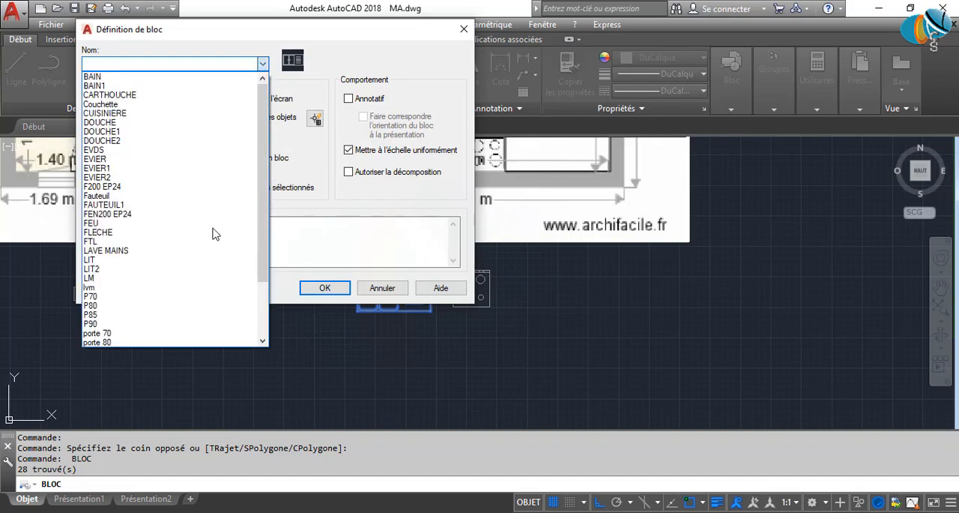
{"action": "left_click", "coordinate": [124, 179]}
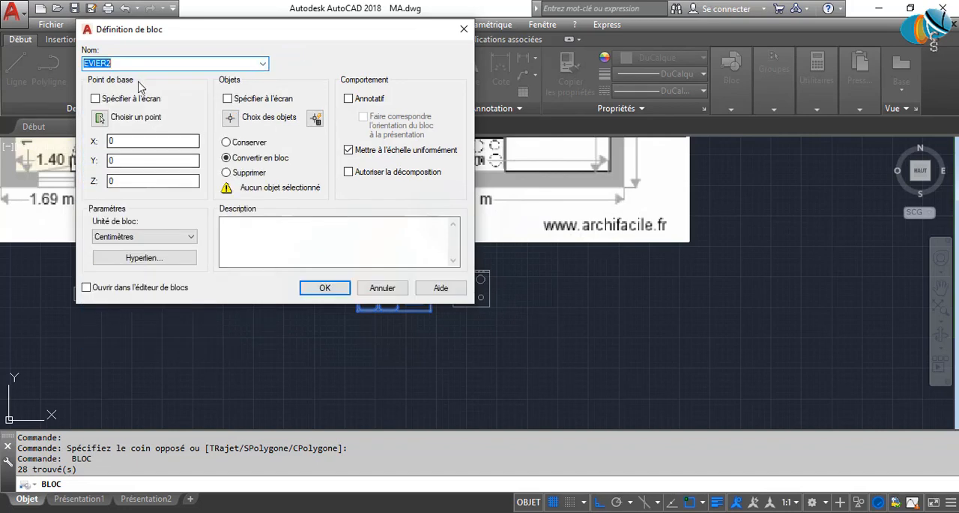
{"action": "left_click", "coordinate": [120, 63]}
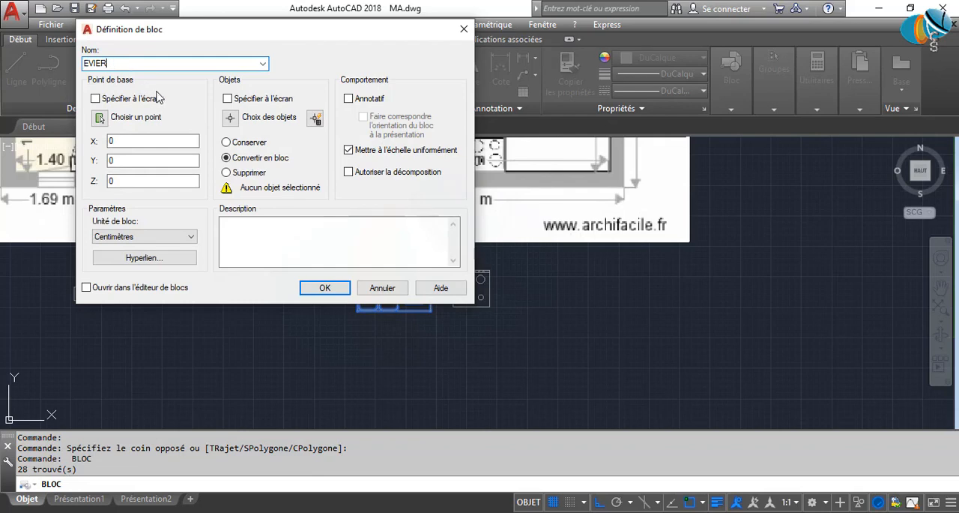
{"action": "left_click", "coordinate": [102, 117]}
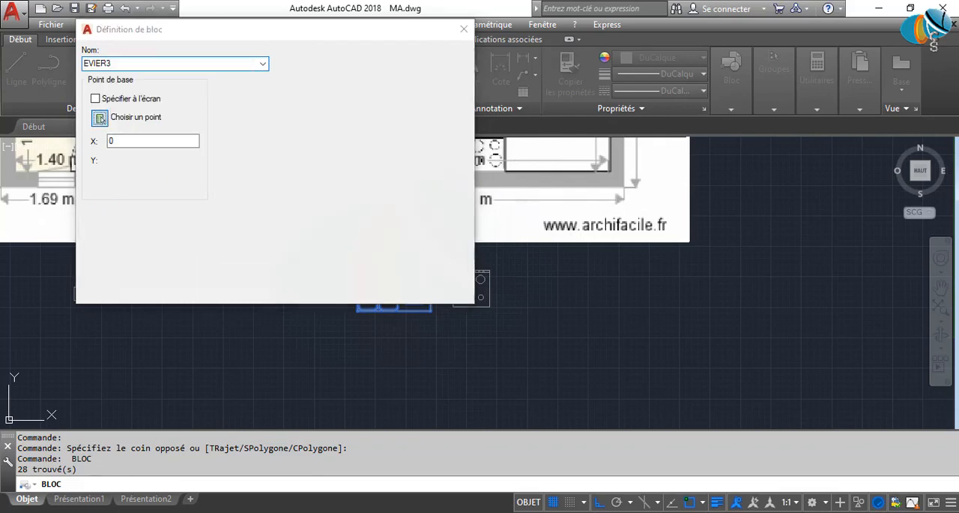
{"action": "left_click", "coordinate": [395, 309]}
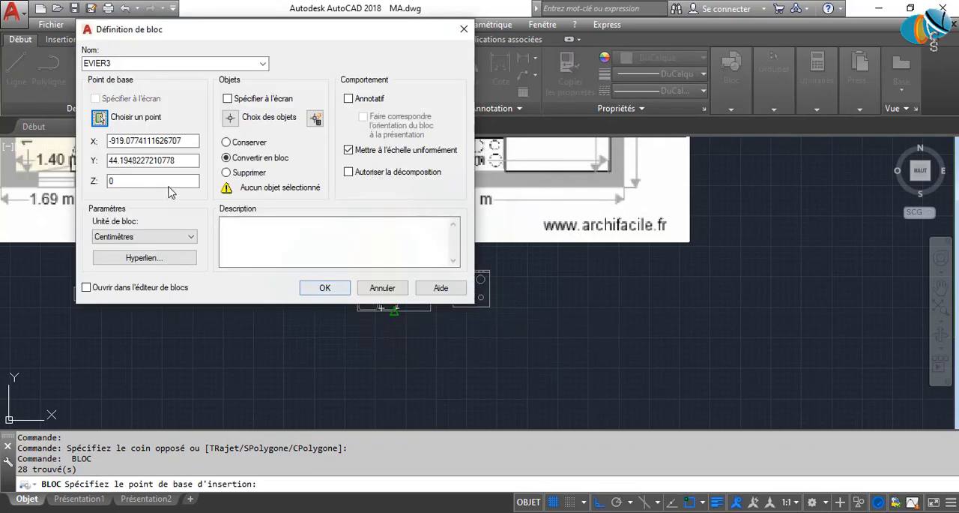
Reselect all the sink's objects for the EVIER3 block and finish creating it.
{"action": "left_click", "coordinate": [330, 290]}
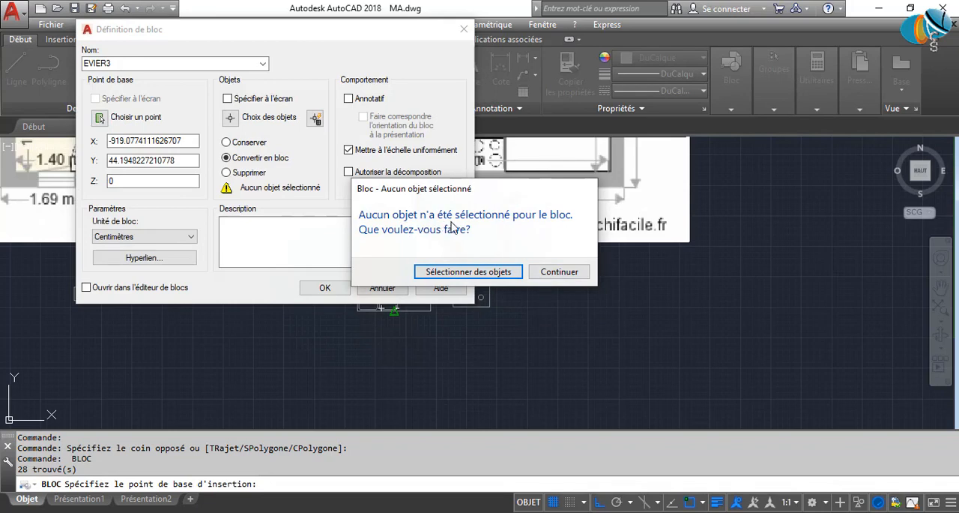
{"action": "left_click", "coordinate": [466, 272]}
{"action": "left_click", "coordinate": [343, 265]}
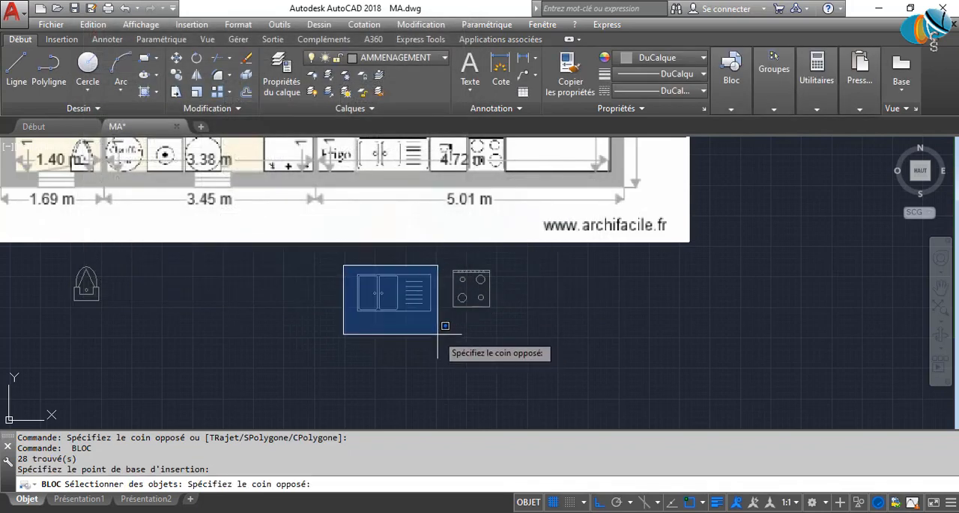
{"action": "left_click", "coordinate": [437, 334]}
{"action": "key", "text": "Return"}
{"action": "left_click", "coordinate": [327, 288]}
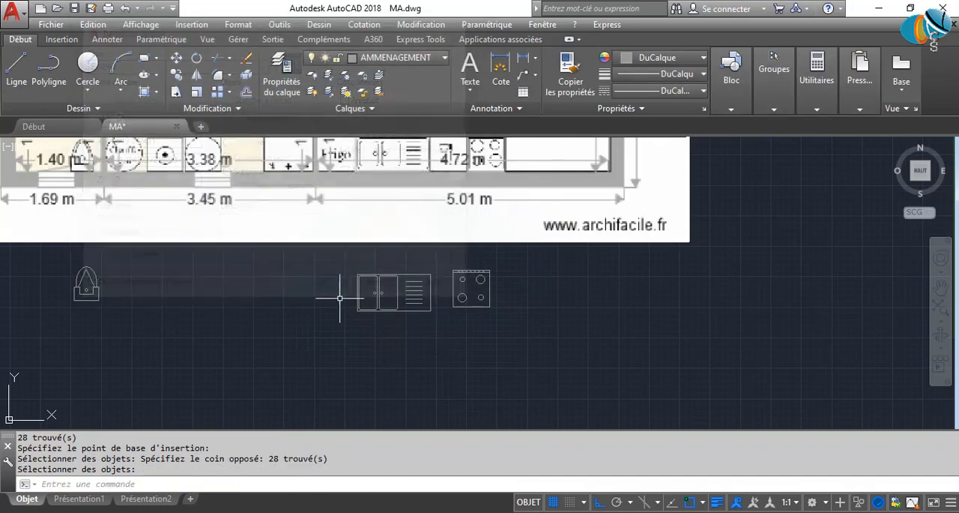
{"action": "left_click", "coordinate": [422, 279]}
{"action": "scroll", "coordinate": [486, 311], "scroll_direction": "up", "scroll_amount": 5}
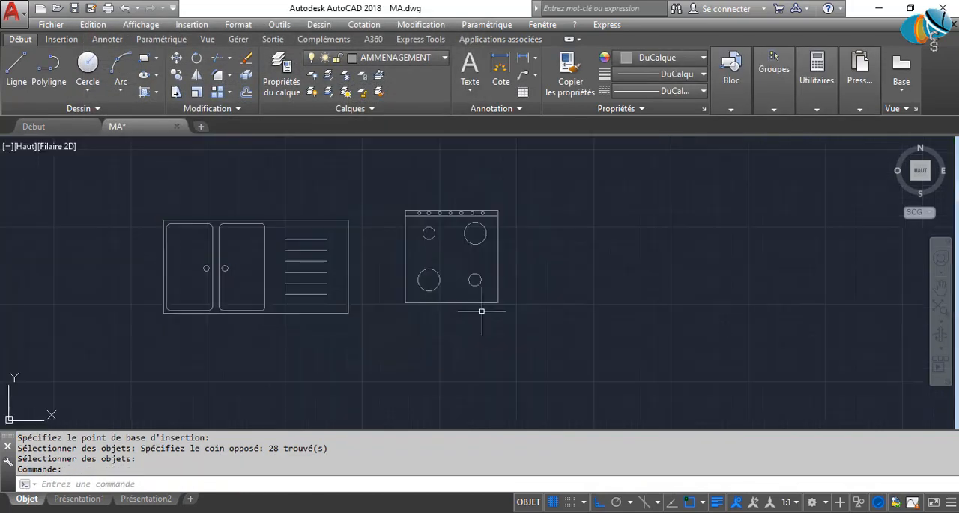
{"action": "key", "text": "Escape"}
Convert the four-burner cooktop into a block named TABLE DE CUISSON, with its base point at the midpoint of the lower edge.
{"action": "left_click", "coordinate": [369, 171]}
{"action": "left_click", "coordinate": [601, 367]}
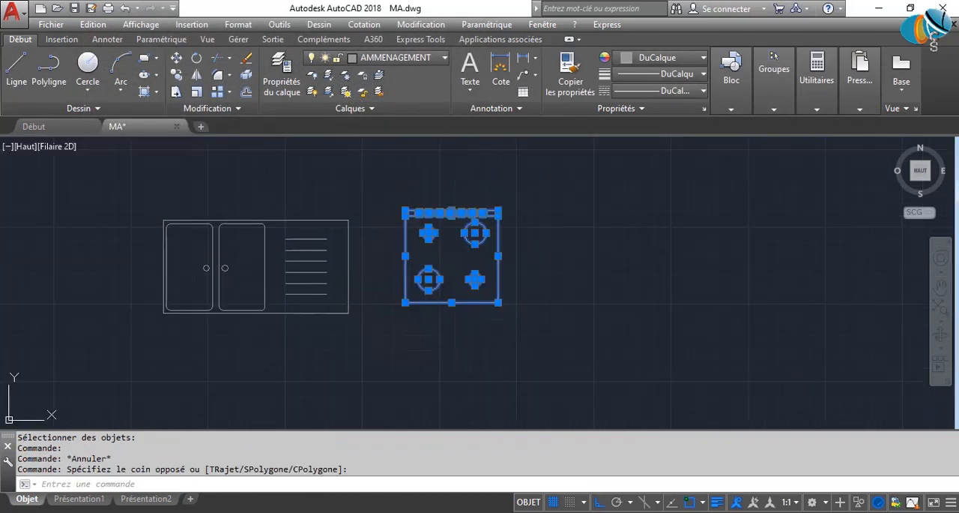
{"action": "key", "text": "space"}
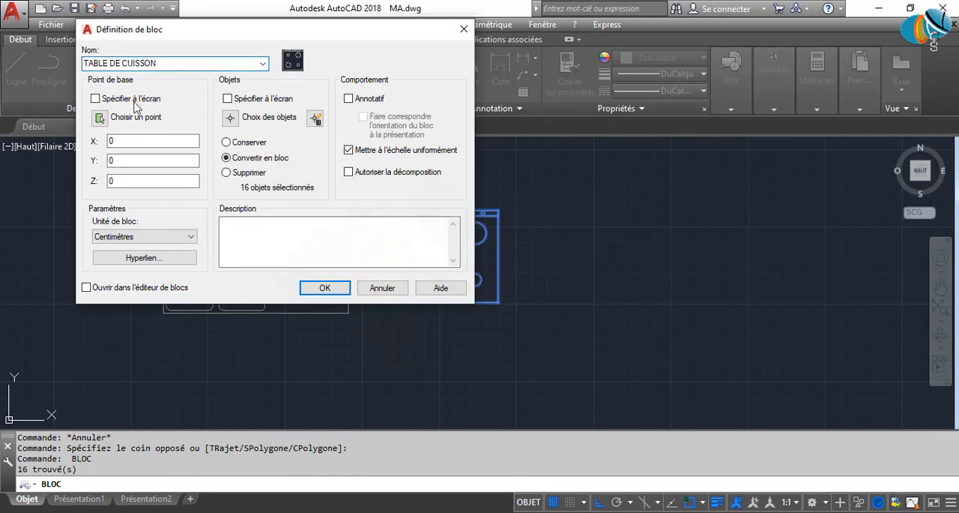
{"action": "left_click", "coordinate": [101, 118]}
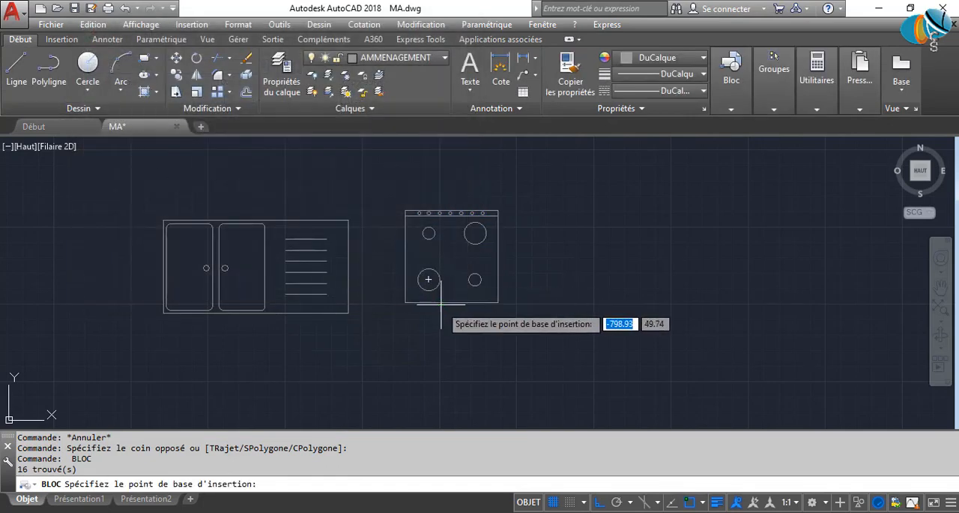
{"action": "left_click", "coordinate": [452, 302]}
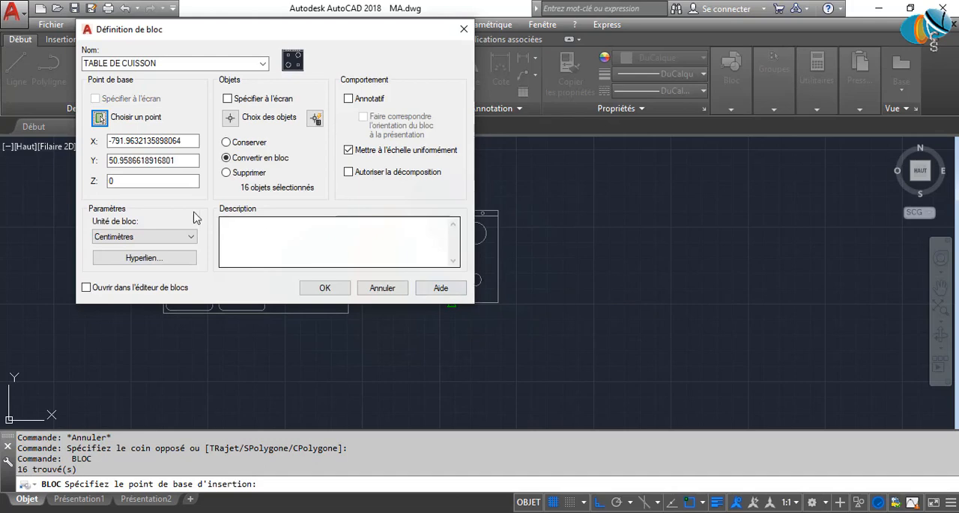
{"action": "left_click", "coordinate": [324, 288]}
{"action": "scroll", "coordinate": [497, 316], "scroll_direction": "down", "scroll_amount": 8}
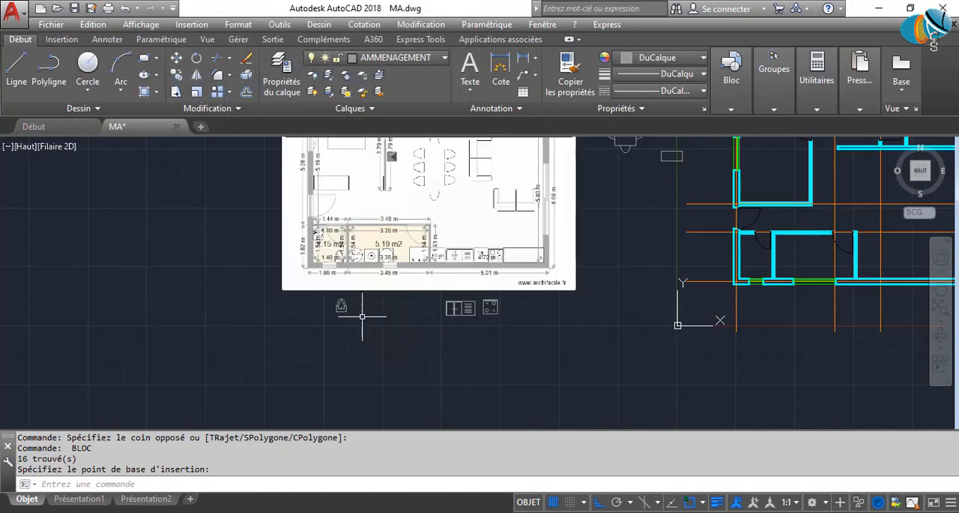
{"action": "scroll", "coordinate": [310, 301], "scroll_direction": "up", "scroll_amount": 6}
{"action": "scroll", "coordinate": [420, 298], "scroll_direction": "up", "scroll_amount": 2}
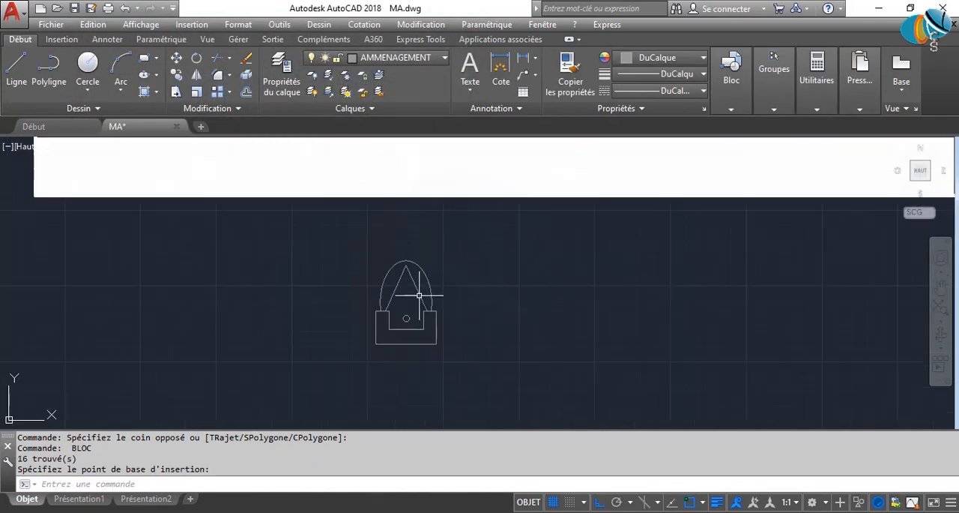
{"action": "scroll", "coordinate": [414, 296], "scroll_direction": "up", "scroll_amount": 6}
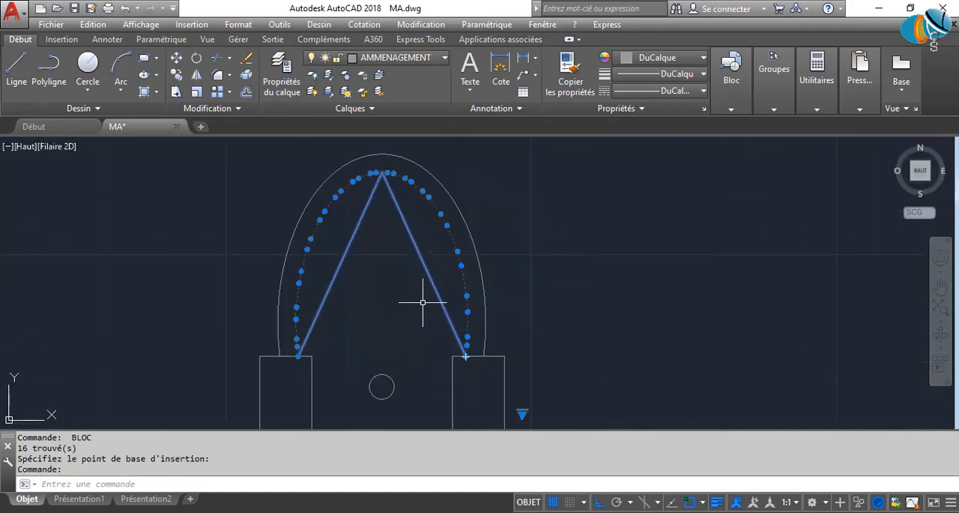
{"action": "left_click", "coordinate": [405, 178]}
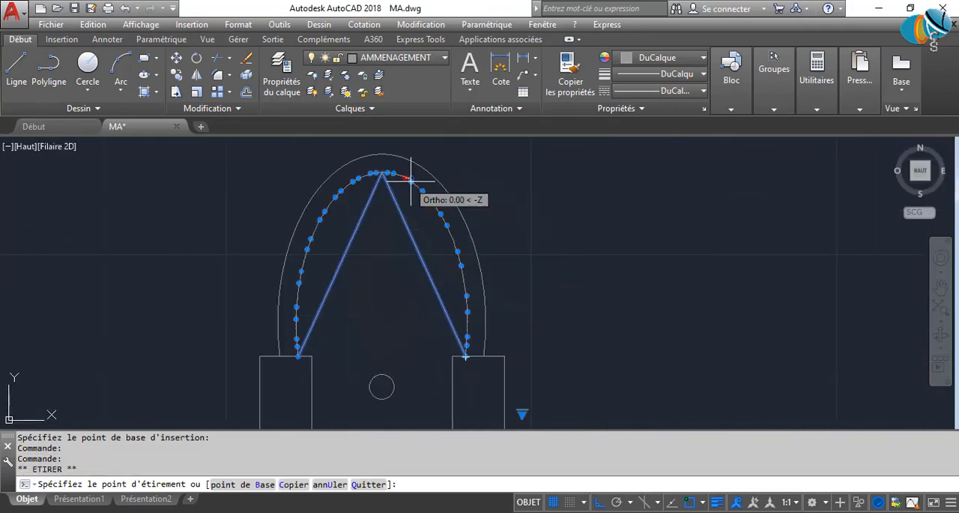
{"action": "key", "text": "Escape"}
{"action": "key", "text": "Escape"}
{"action": "key", "text": "Escape"}
Convert the toilet into a block named WC3, with its base point at the midpoint of the lower edge.
{"action": "scroll", "coordinate": [424, 258], "scroll_direction": "down", "scroll_amount": 4}
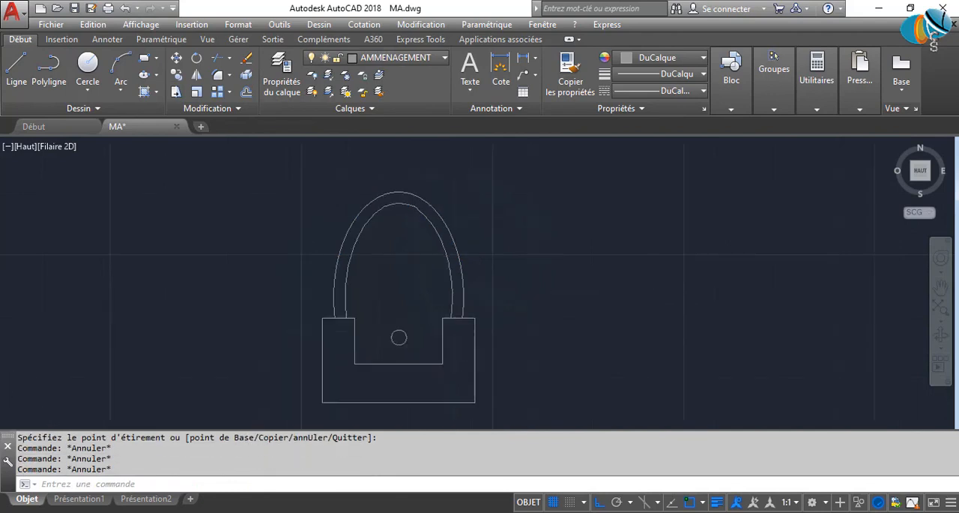
{"action": "left_click", "coordinate": [317, 183]}
{"action": "left_click", "coordinate": [507, 408]}
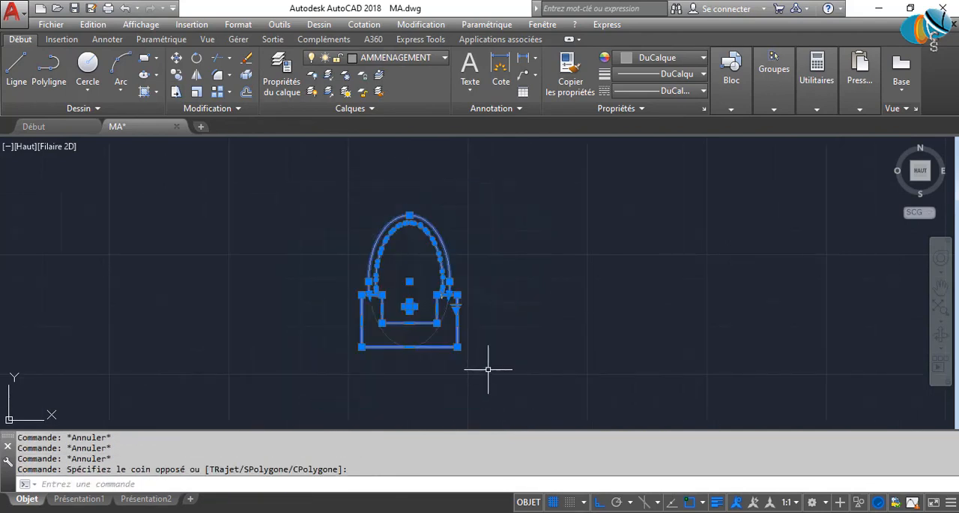
{"action": "type", "text": "bloc"}
{"action": "key", "text": "Return"}
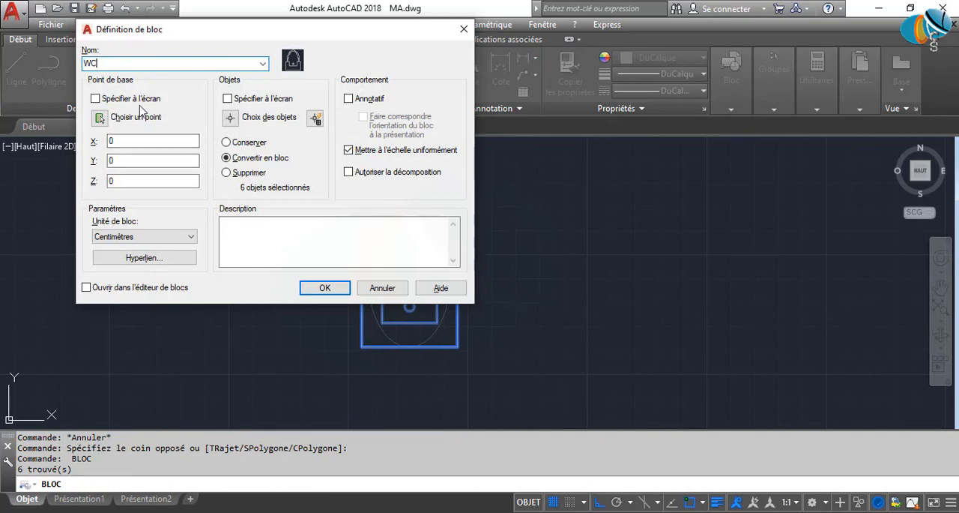
{"action": "left_click", "coordinate": [99, 117]}
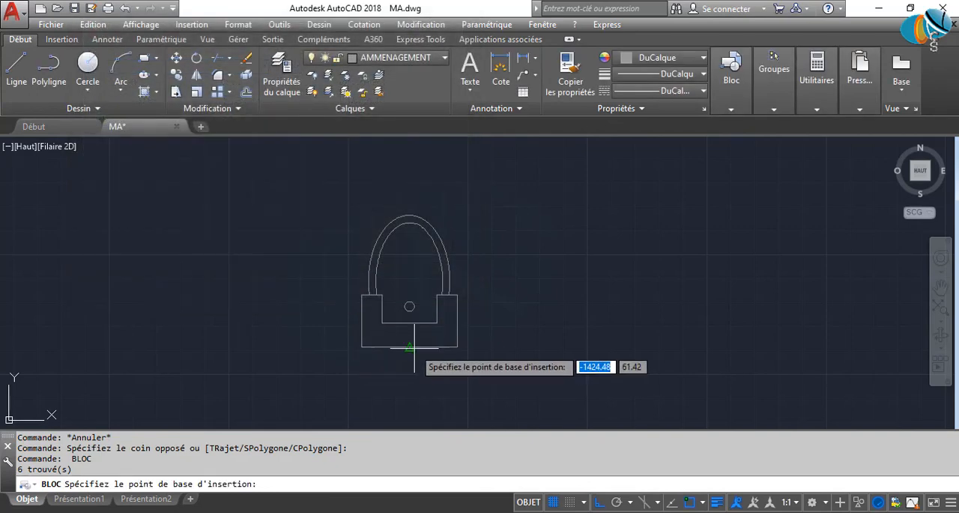
{"action": "left_click", "coordinate": [415, 347]}
{"action": "left_click", "coordinate": [325, 288]}
Move the toilet block into the plan's small lower-left room, against the lower wall at the right end of its window.
{"action": "scroll", "coordinate": [450, 315], "scroll_direction": "down", "scroll_amount": 5}
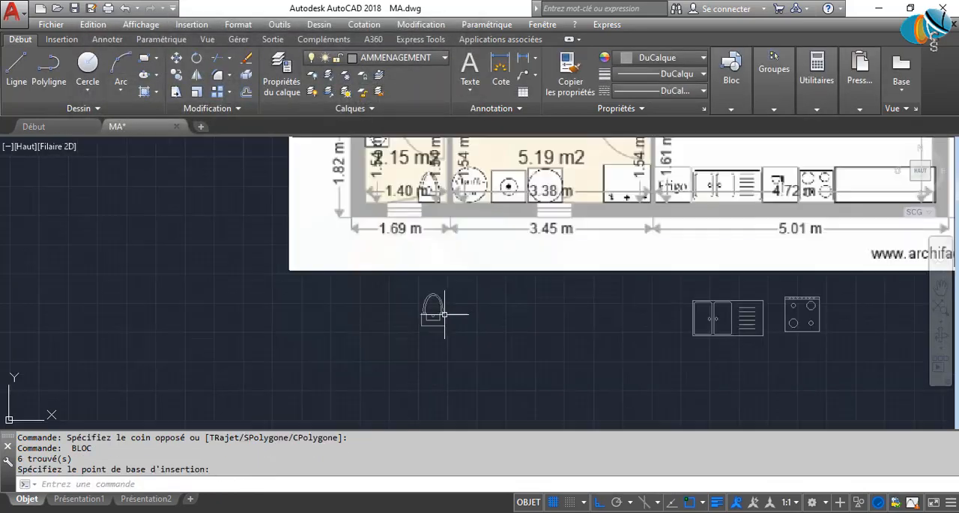
{"action": "middle_click_drag", "start_coordinate": [439, 322], "coordinate": [306, 324]}
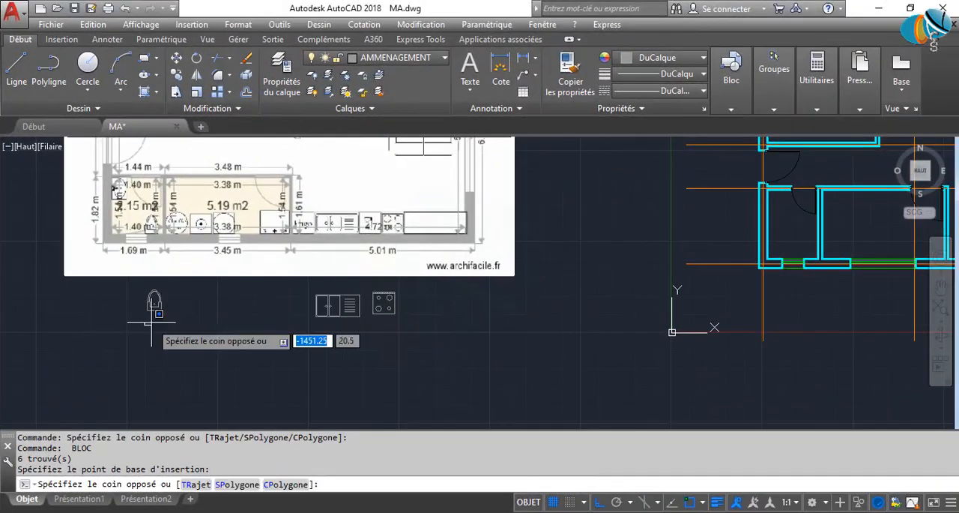
{"action": "left_click", "coordinate": [139, 311]}
{"action": "left_click", "coordinate": [190, 335]}
{"action": "left_click", "coordinate": [153, 309]}
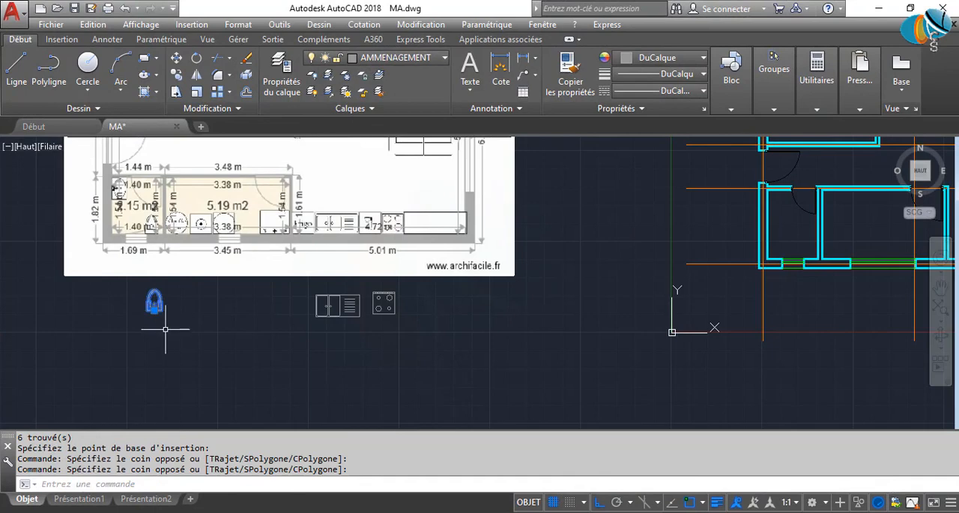
{"action": "left_click", "coordinate": [154, 308]}
{"action": "scroll", "coordinate": [799, 240], "scroll_direction": "up", "scroll_amount": 5}
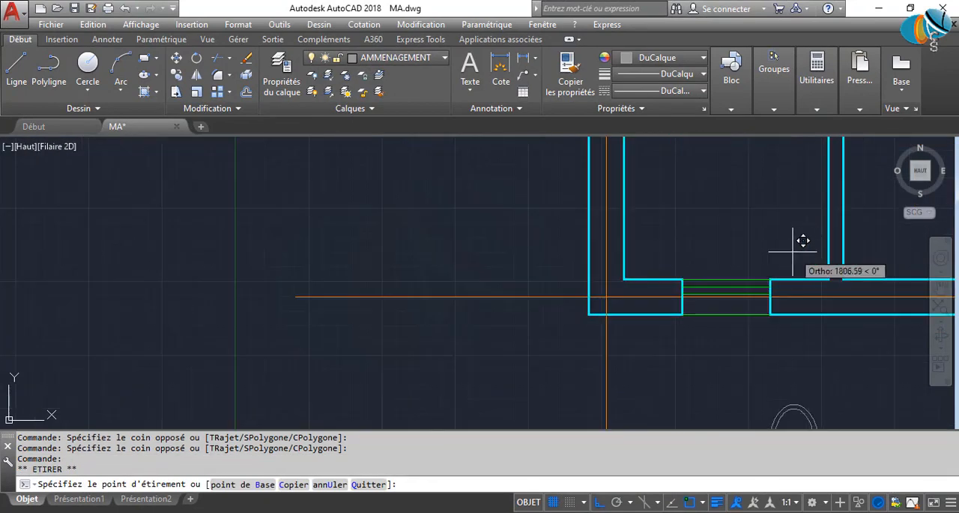
{"action": "left_click", "coordinate": [726, 396]}
{"action": "scroll", "coordinate": [513, 317], "scroll_direction": "down", "scroll_amount": 8}
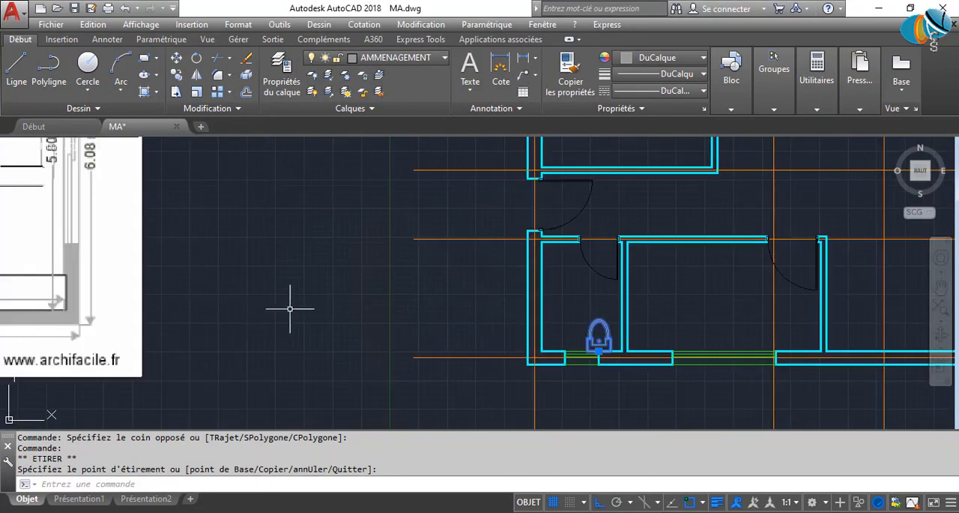
{"action": "middle_click_drag", "start_coordinate": [317, 311], "coordinate": [617, 312]}
{"action": "key", "text": "Escape"}
{"action": "key", "text": "Escape"}
Move the double-bowl sink block into the room beside the toilet, against the lower wall at the left end of its window.
{"action": "scroll", "coordinate": [321, 302], "scroll_direction": "up", "scroll_amount": 6}
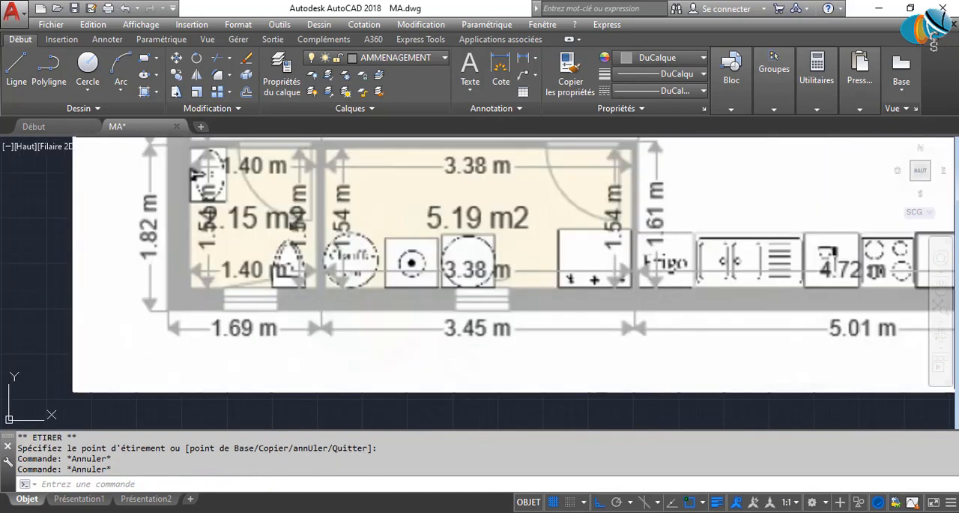
{"action": "scroll", "coordinate": [352, 304], "scroll_direction": "down", "scroll_amount": 6}
{"action": "scroll", "coordinate": [378, 312], "scroll_direction": "up", "scroll_amount": 2}
{"action": "left_click", "coordinate": [389, 309]}
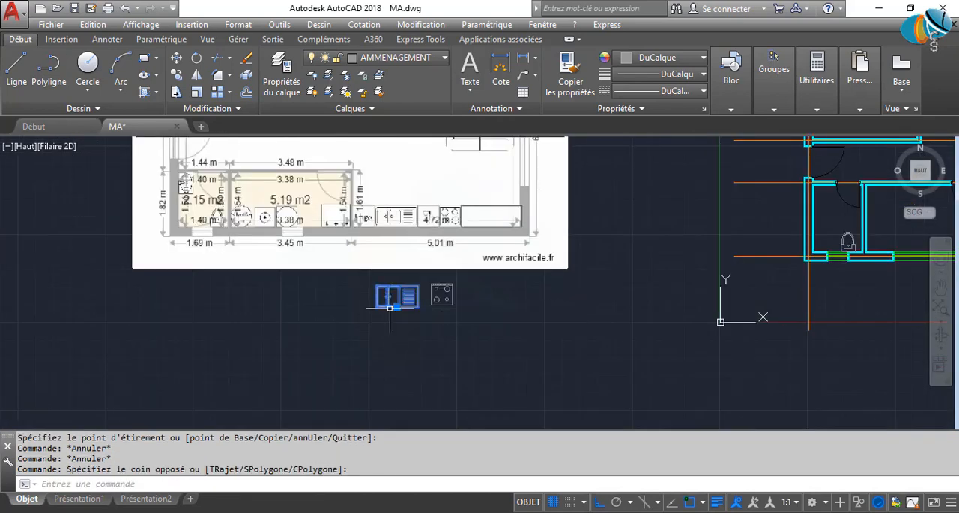
{"action": "left_click", "coordinate": [397, 307]}
{"action": "middle_click_drag", "start_coordinate": [585, 353], "coordinate": [3, 320]}
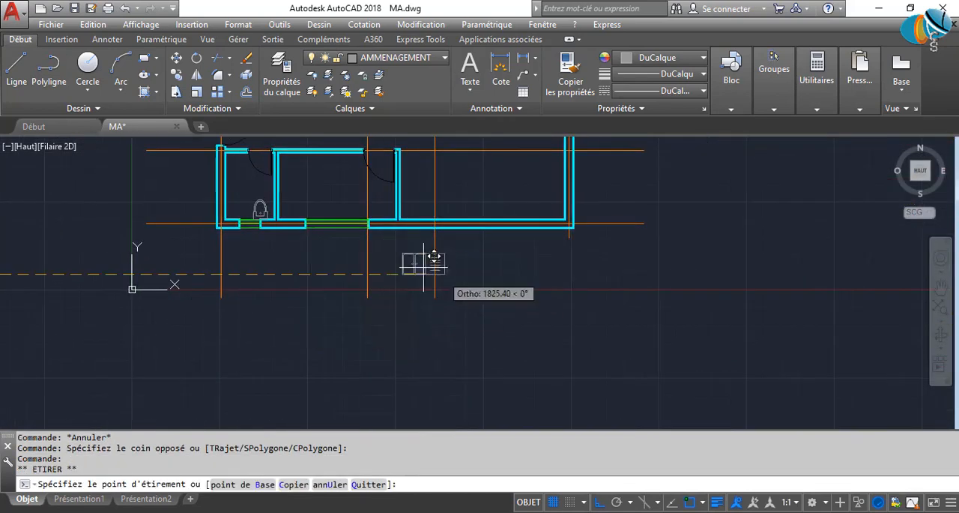
{"action": "scroll", "coordinate": [305, 218], "scroll_direction": "up", "scroll_amount": 2}
{"action": "left_click", "coordinate": [311, 220]}
Move the cooktop block into the same room as the sink, against the lower wall at the window's right end.
{"action": "middle_click_drag", "start_coordinate": [197, 325], "coordinate": [565, 285]}
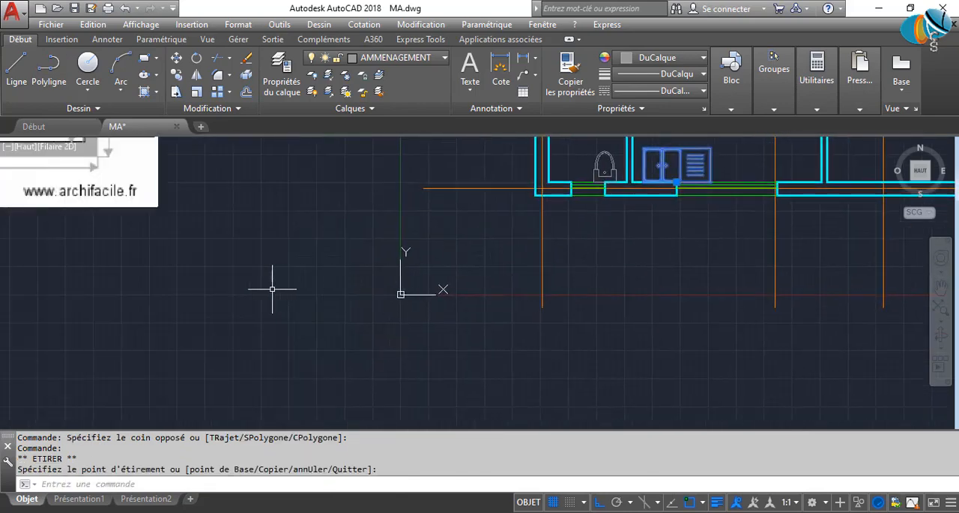
{"action": "scroll", "coordinate": [19, 293], "scroll_direction": "down", "scroll_amount": 5}
{"action": "middle_click_drag", "start_coordinate": [19, 293], "coordinate": [594, 322]}
{"action": "left_click", "coordinate": [547, 305]}
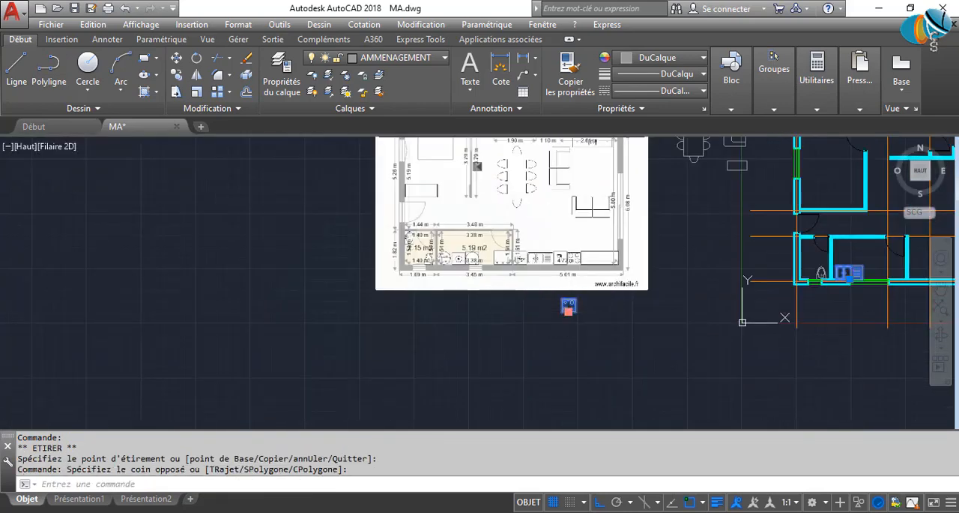
{"action": "left_click", "coordinate": [568, 312]}
{"action": "middle_click_drag", "start_coordinate": [663, 331], "coordinate": [203, 313]}
{"action": "scroll", "coordinate": [419, 264], "scroll_direction": "up", "scroll_amount": 5}
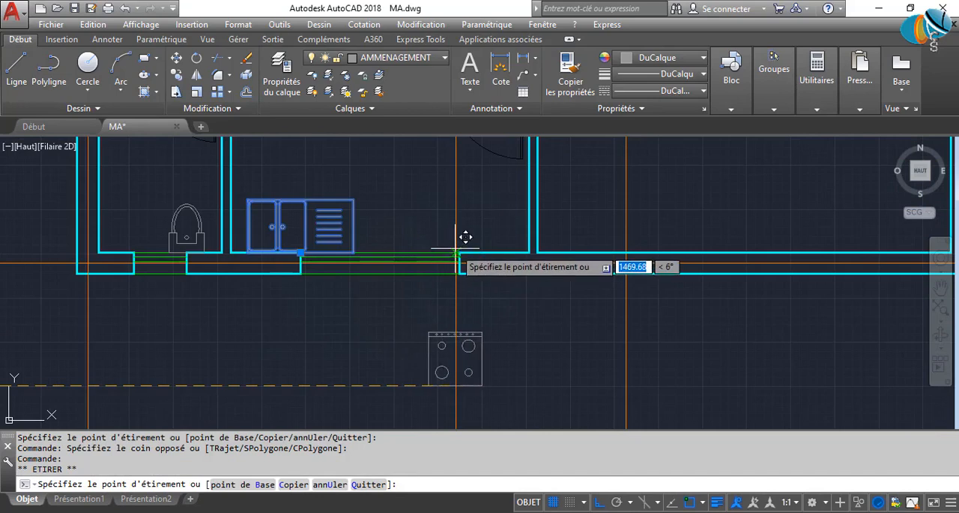
{"action": "left_click", "coordinate": [455, 249]}
{"action": "scroll", "coordinate": [340, 245], "scroll_direction": "down", "scroll_amount": 8}
{"action": "scroll", "coordinate": [335, 233], "scroll_direction": "up", "scroll_amount": 6}
{"action": "key", "text": "Escape"}
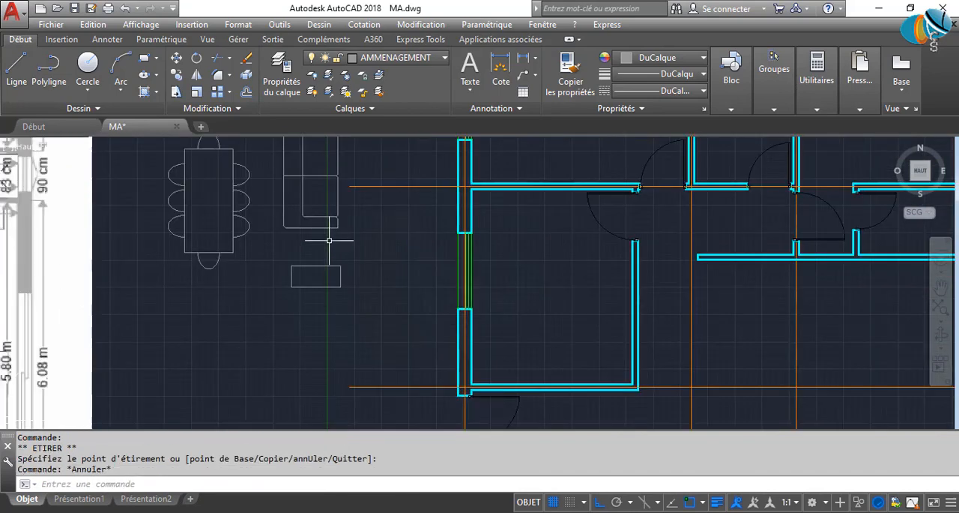
Turn Ortho off and move the sofa block into the large living room, right of the kitchen area.
{"action": "middle_click_drag", "start_coordinate": [328, 240], "coordinate": [338, 315]}
{"action": "left_click", "coordinate": [364, 319]}
{"action": "left_click", "coordinate": [303, 268]}
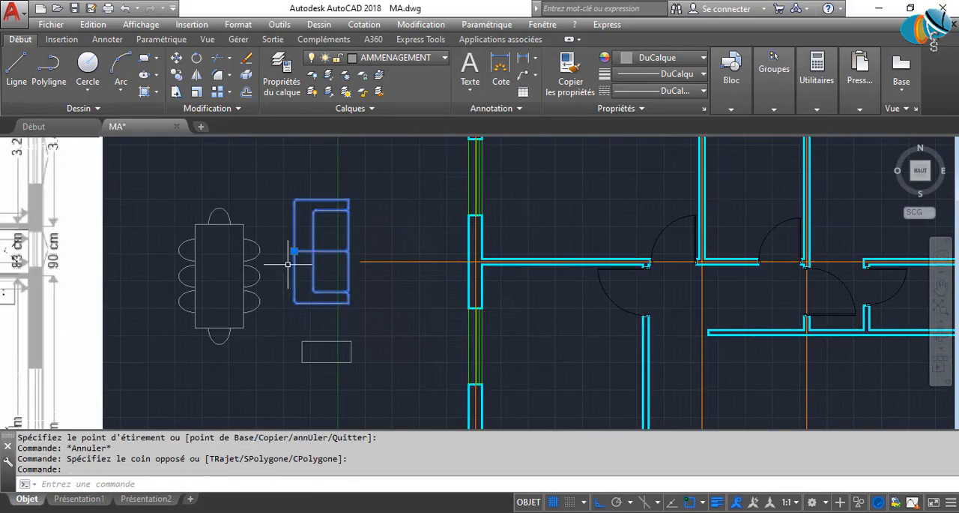
{"action": "left_click", "coordinate": [293, 251]}
{"action": "scroll", "coordinate": [365, 337], "scroll_direction": "down", "scroll_amount": 5}
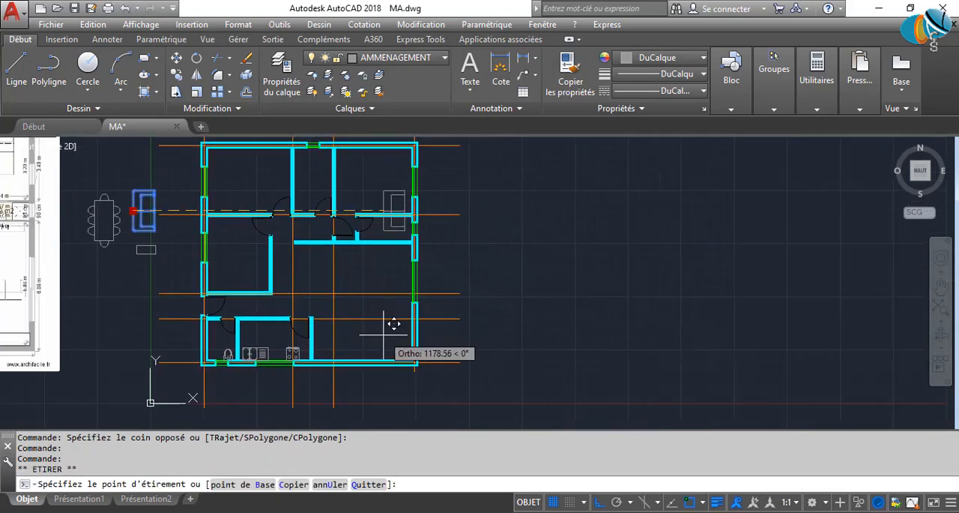
{"action": "scroll", "coordinate": [364, 300], "scroll_direction": "up", "scroll_amount": 4}
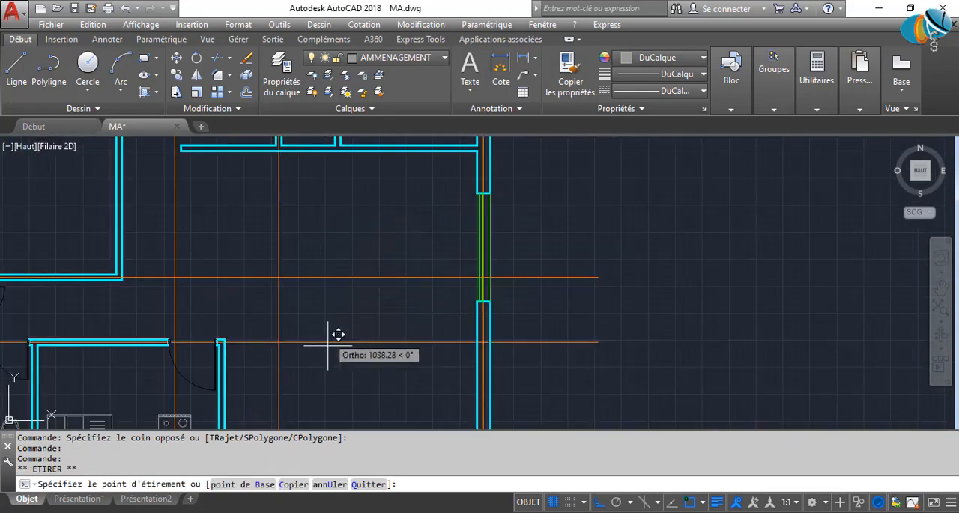
{"action": "key", "text": "F8"}
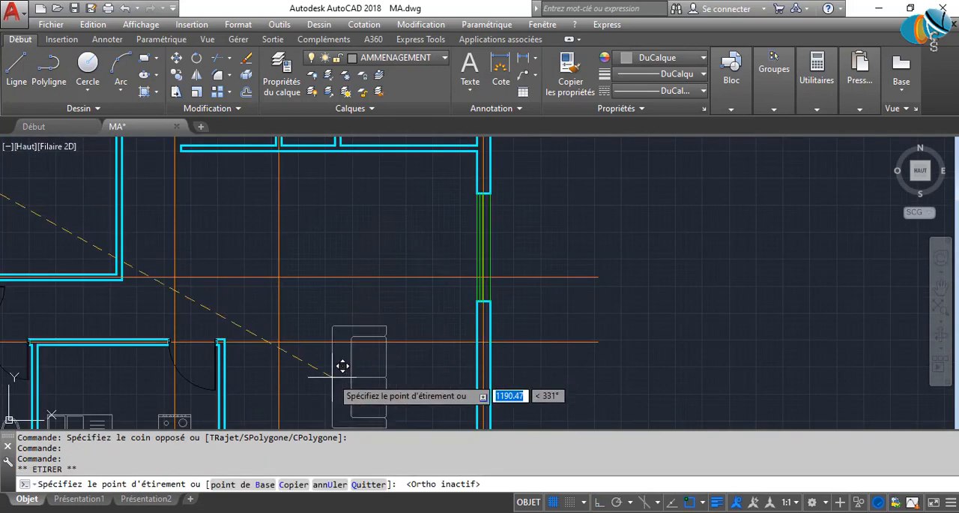
{"action": "middle_click_drag", "start_coordinate": [333, 370], "coordinate": [424, 236]}
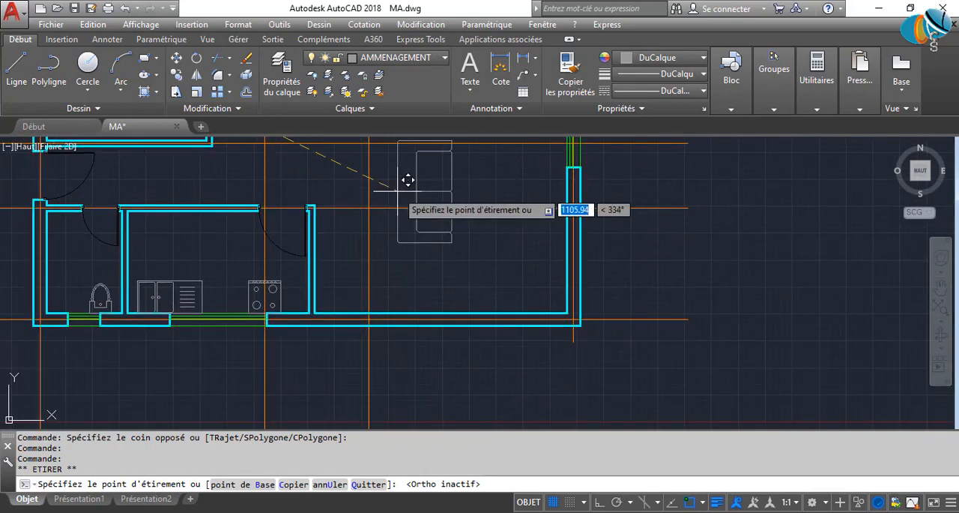
{"action": "left_click", "coordinate": [433, 217]}
{"action": "scroll", "coordinate": [384, 343], "scroll_direction": "down", "scroll_amount": 2}
{"action": "middle_click_drag", "start_coordinate": [384, 344], "coordinate": [462, 418]}
{"action": "key", "text": "Escape"}
{"action": "key", "text": "Escape"}
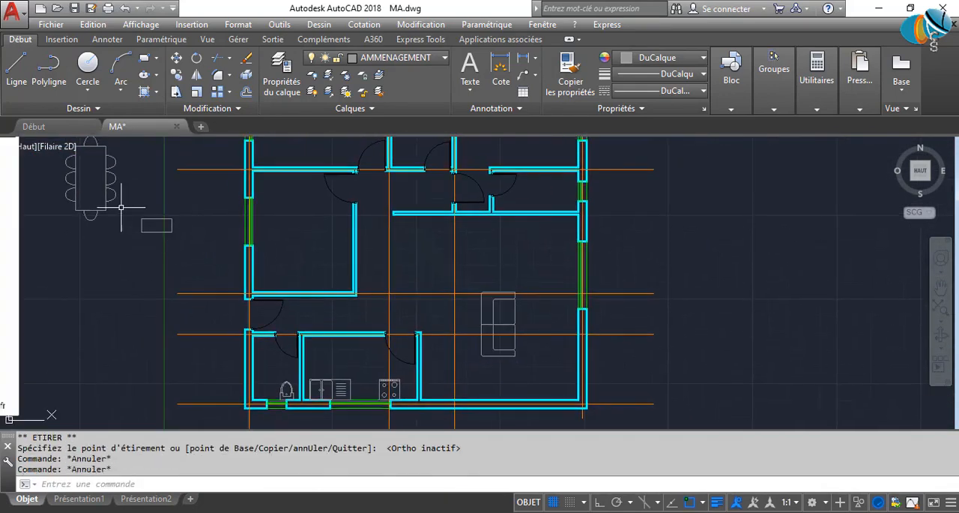
Move the dining table block with its chairs into the living room, above the sofa.
{"action": "left_click", "coordinate": [116, 204]}
{"action": "left_click", "coordinate": [89, 180]}
{"action": "left_click", "coordinate": [92, 179]}
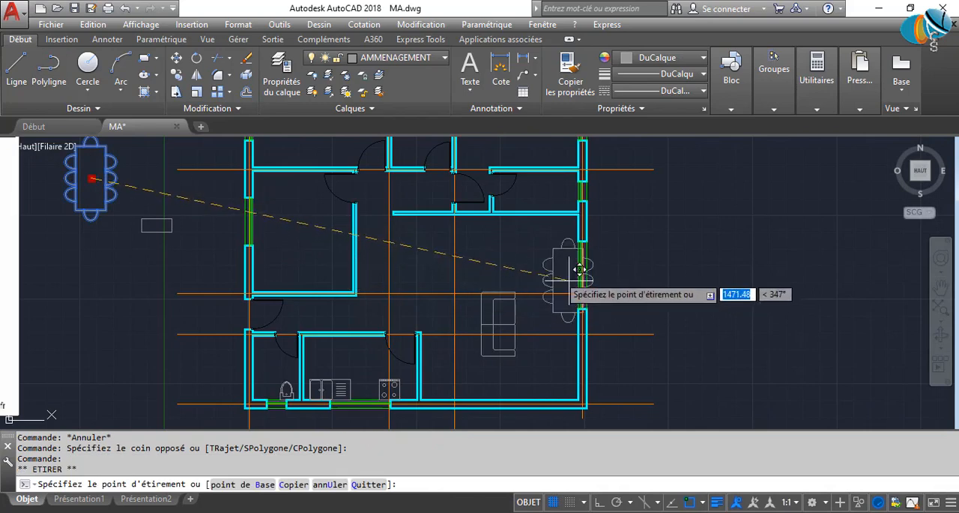
{"action": "left_click", "coordinate": [526, 240]}
Move the double bed block with its nightstands into the upper-left bedroom, with the headboard against the upper wall.
{"action": "scroll", "coordinate": [671, 421], "scroll_direction": "down", "scroll_amount": 4}
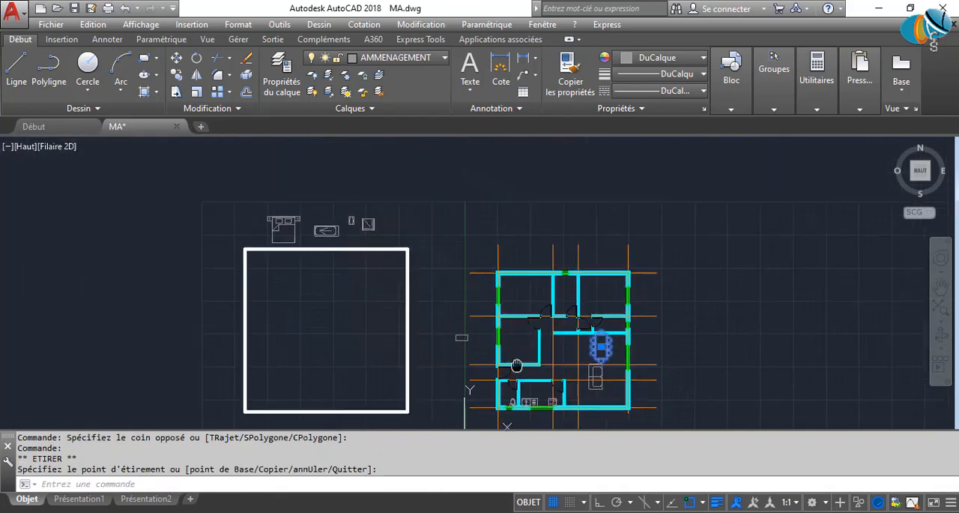
{"action": "scroll", "coordinate": [340, 226], "scroll_direction": "up", "scroll_amount": 2}
{"action": "left_click", "coordinate": [237, 233]}
{"action": "left_click", "coordinate": [253, 219]}
{"action": "left_click", "coordinate": [259, 229]}
{"action": "left_click", "coordinate": [213, 203]}
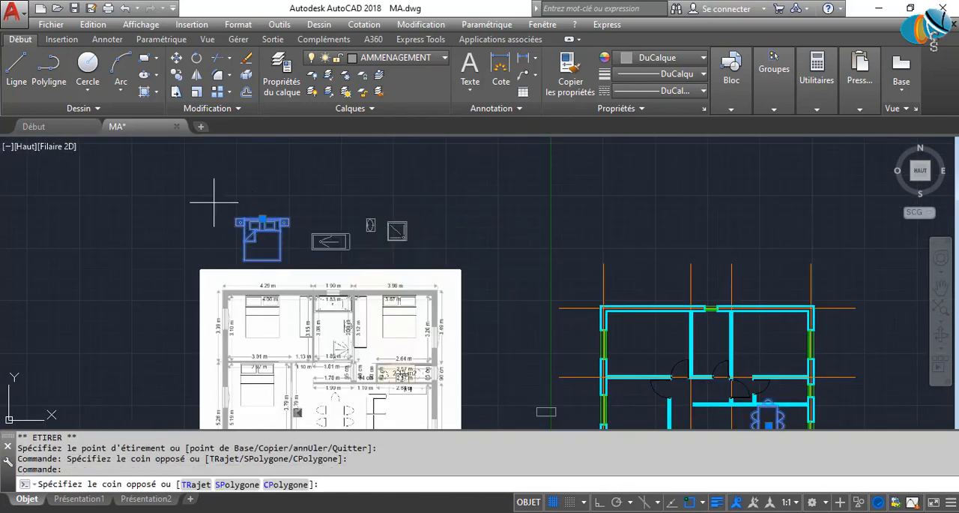
{"action": "left_click", "coordinate": [269, 224]}
{"action": "left_click", "coordinate": [264, 214]}
{"action": "left_click", "coordinate": [262, 204]}
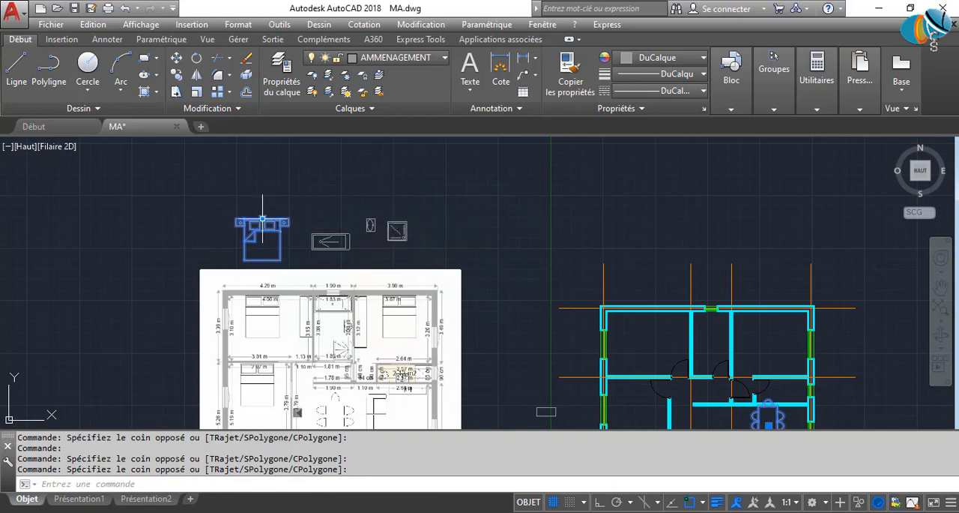
{"action": "left_click", "coordinate": [263, 219]}
{"action": "scroll", "coordinate": [606, 317], "scroll_direction": "up", "scroll_amount": 4}
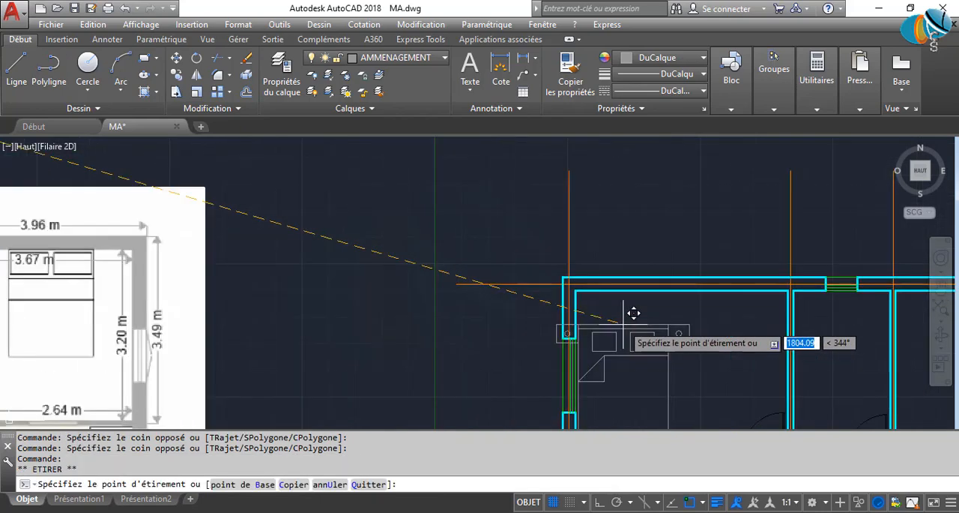
{"action": "left_click", "coordinate": [661, 283]}
Move the bathtub block into the bathroom between the two upper bedrooms, below the window and against the left wall.
{"action": "scroll", "coordinate": [506, 341], "scroll_direction": "down", "scroll_amount": 4}
{"action": "scroll", "coordinate": [281, 253], "scroll_direction": "up", "scroll_amount": 2}
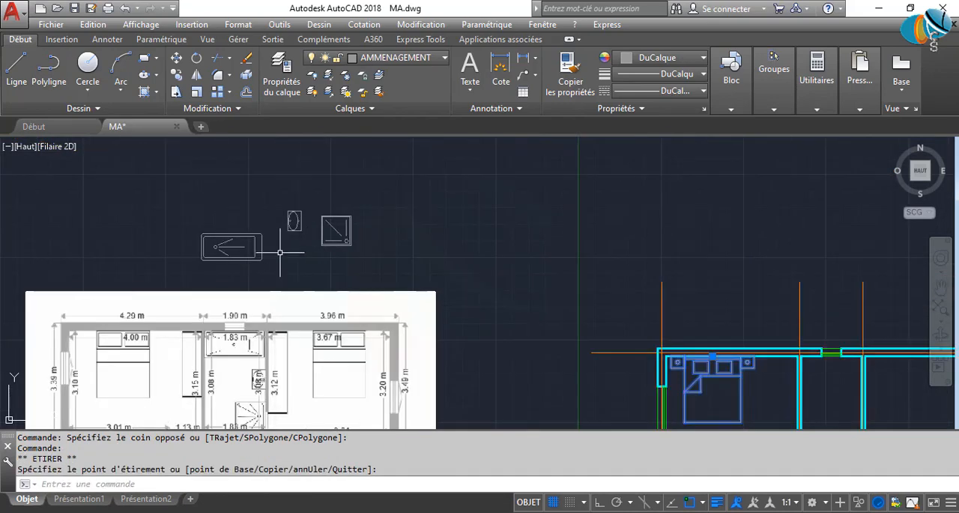
{"action": "left_click", "coordinate": [280, 253]}
{"action": "left_click", "coordinate": [201, 246]}
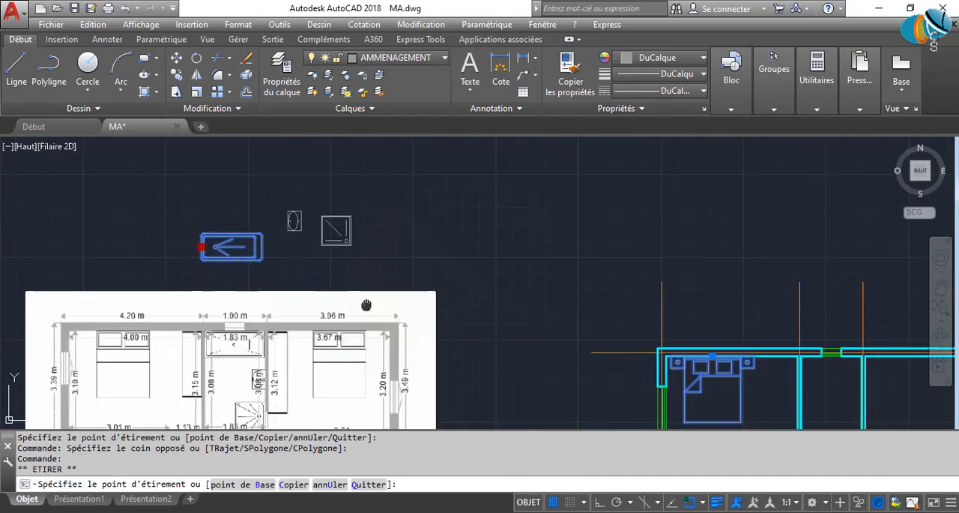
{"action": "middle_click_drag", "start_coordinate": [368, 304], "coordinate": [1, 274]}
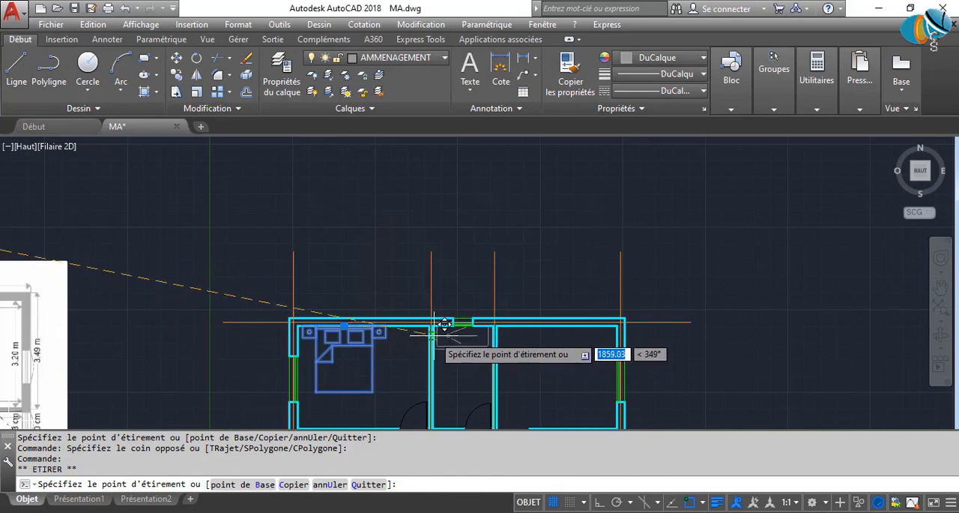
{"action": "left_click", "coordinate": [444, 333]}
Move the shower tray block into the bathroom, against the right wall below the bathtub.
{"action": "middle_click_drag", "start_coordinate": [169, 279], "coordinate": [384, 333]}
{"action": "left_click", "coordinate": [217, 267]}
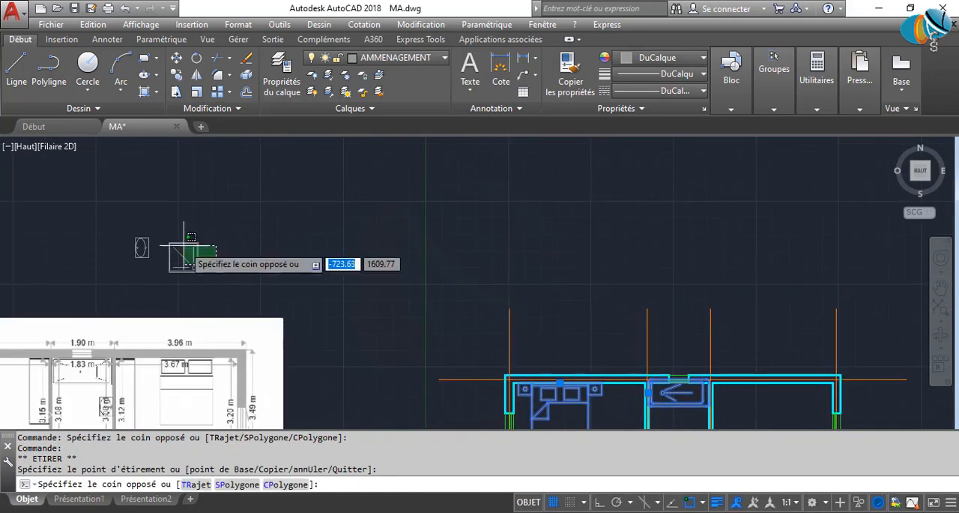
{"action": "left_click", "coordinate": [167, 231]}
{"action": "left_click", "coordinate": [197, 270]}
{"action": "middle_click_drag", "start_coordinate": [198, 270], "coordinate": [156, 147]}
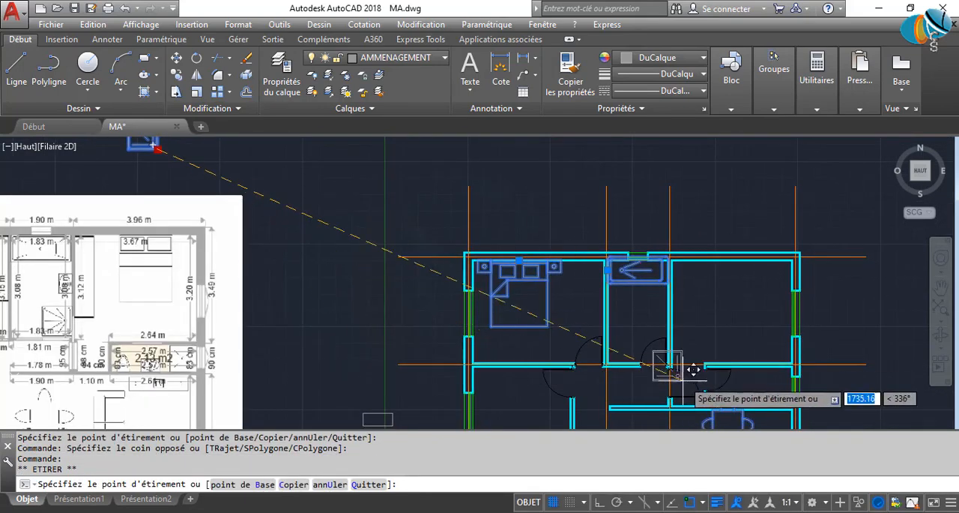
{"action": "left_click", "coordinate": [667, 319]}
Move the washbasin block into the bathroom, left of the shower tray, and reselect it.
{"action": "scroll", "coordinate": [153, 192], "scroll_direction": "down", "scroll_amount": 2}
{"action": "middle_click_drag", "start_coordinate": [153, 192], "coordinate": [178, 299]}
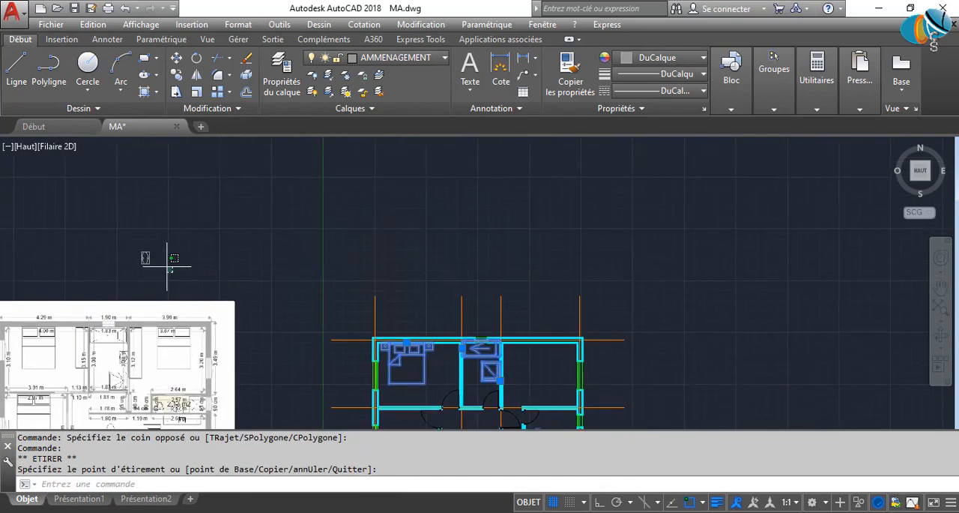
{"action": "left_click", "coordinate": [167, 267]}
{"action": "left_click", "coordinate": [136, 246]}
{"action": "left_click", "coordinate": [150, 257]}
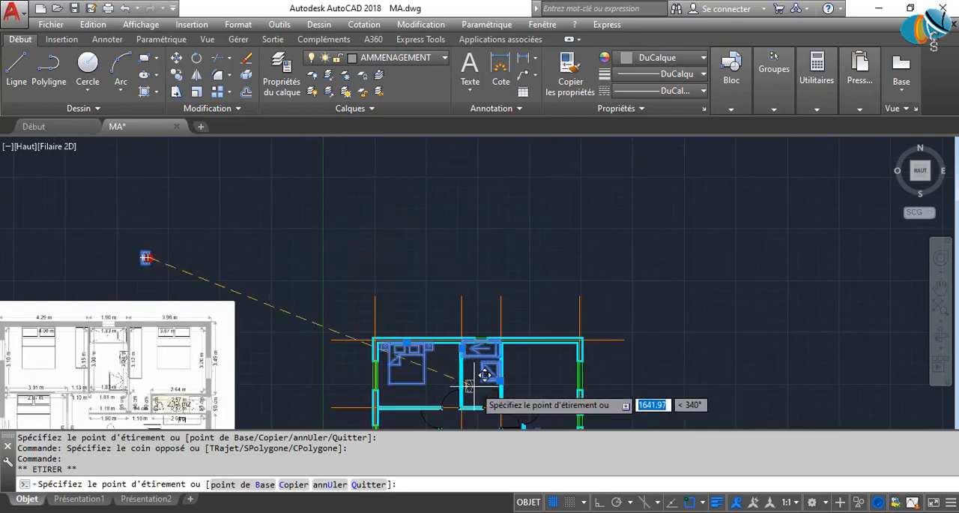
{"action": "scroll", "coordinate": [460, 382], "scroll_direction": "up", "scroll_amount": 5}
{"action": "left_click", "coordinate": [459, 299]}
{"action": "key", "text": "Escape"}
{"action": "left_click", "coordinate": [463, 347]}
{"action": "left_click", "coordinate": [428, 310]}
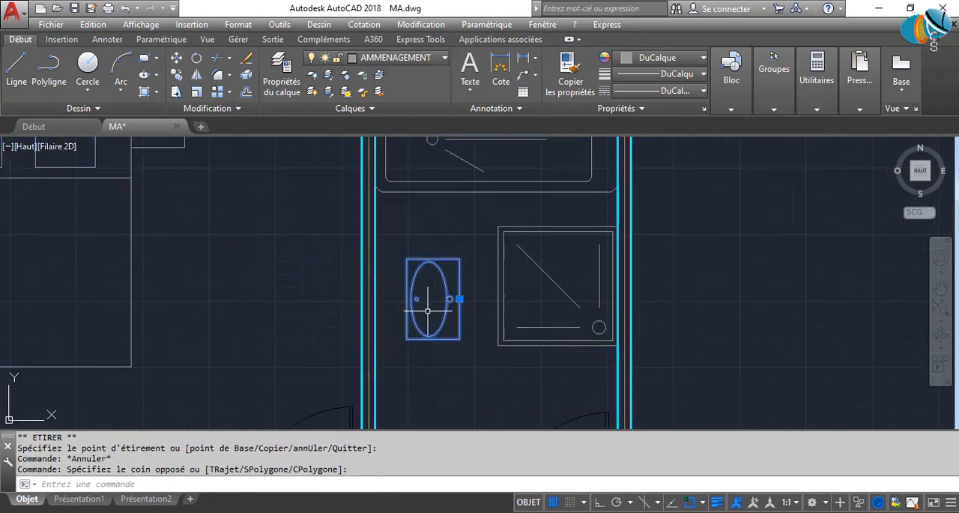
{"action": "type", "text": "RO"}
{"action": "key", "text": "Return"}
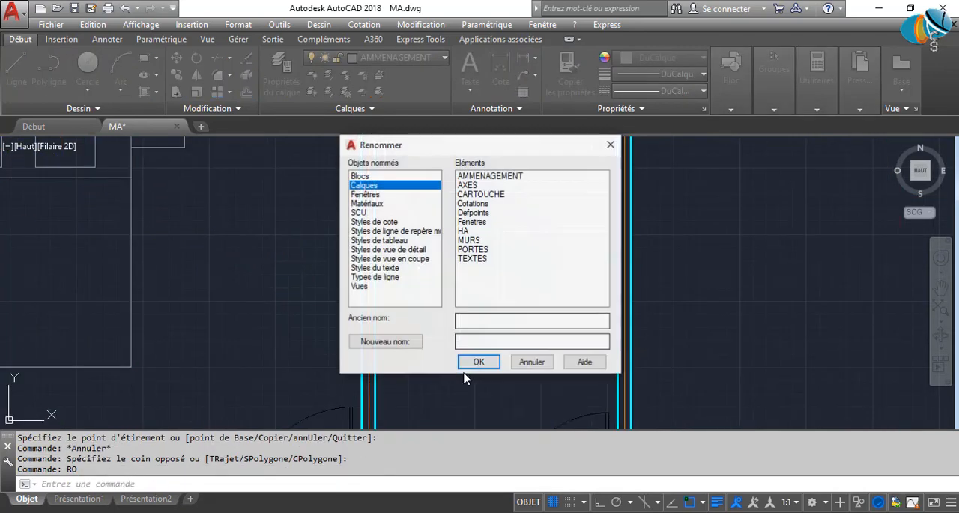
{"action": "left_click", "coordinate": [532, 362]}
Rotate the washbasin block in the bathroom by 180°.
{"action": "left_click", "coordinate": [467, 342]}
{"action": "left_click", "coordinate": [430, 307]}
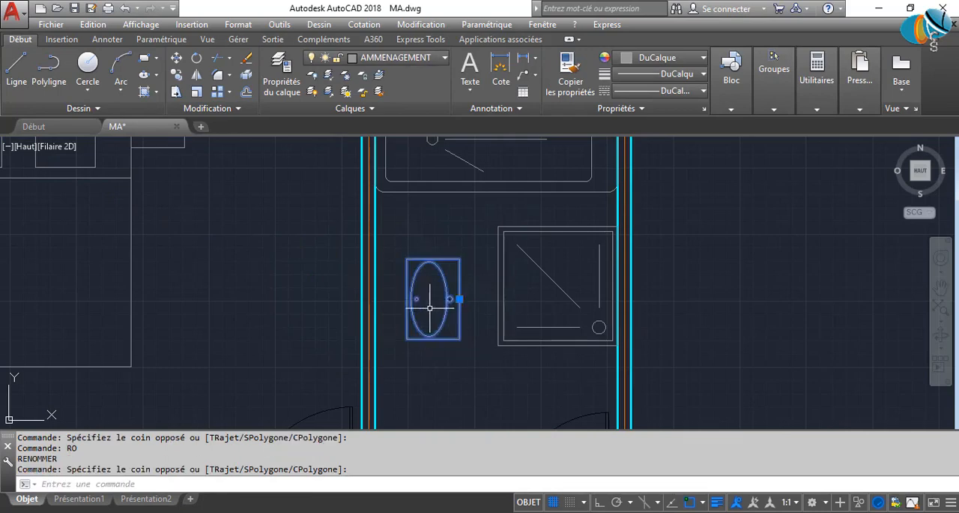
{"action": "type", "text": "RO"}
{"action": "key", "text": "Return"}
{"action": "left_click", "coordinate": [430, 286]}
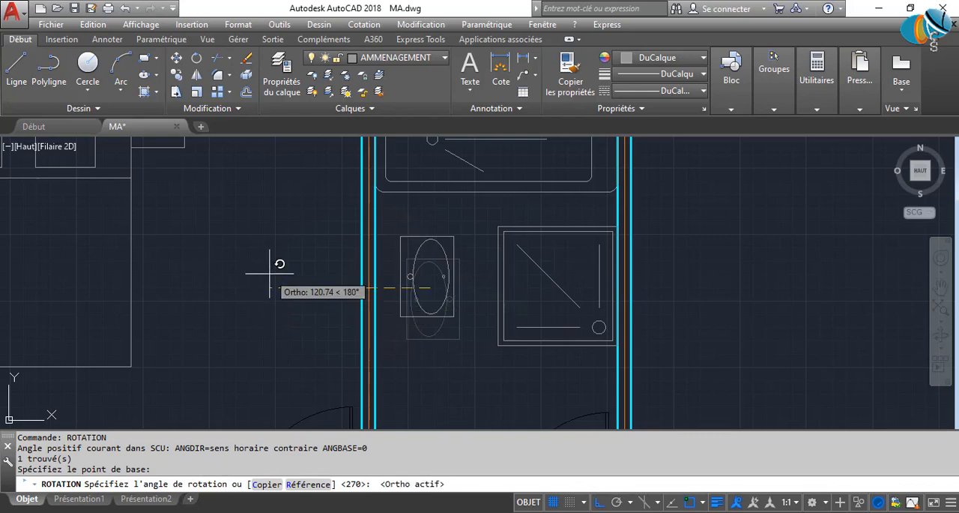
{"action": "left_click", "coordinate": [264, 278]}
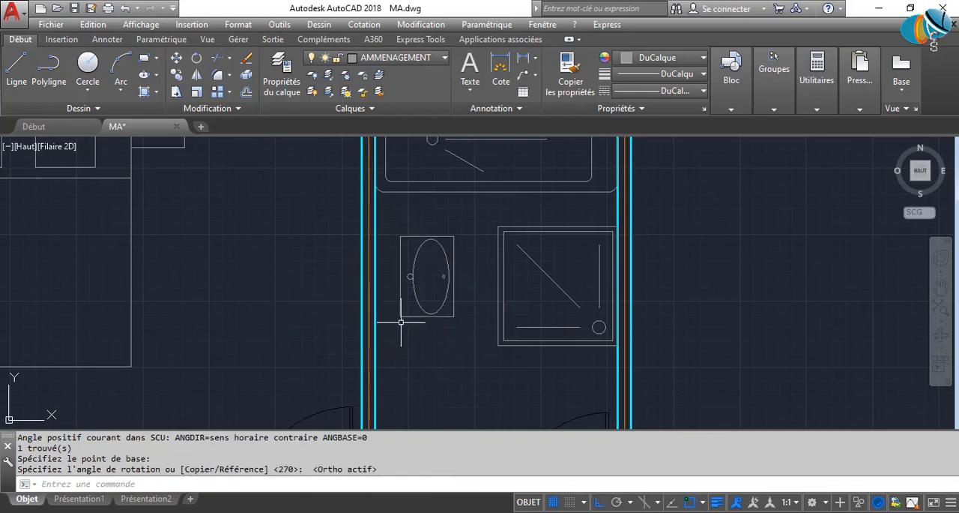
Move the rotated washbasin block flush against the bathroom's left wall, opposite the shower tray.
{"action": "left_click", "coordinate": [425, 287]}
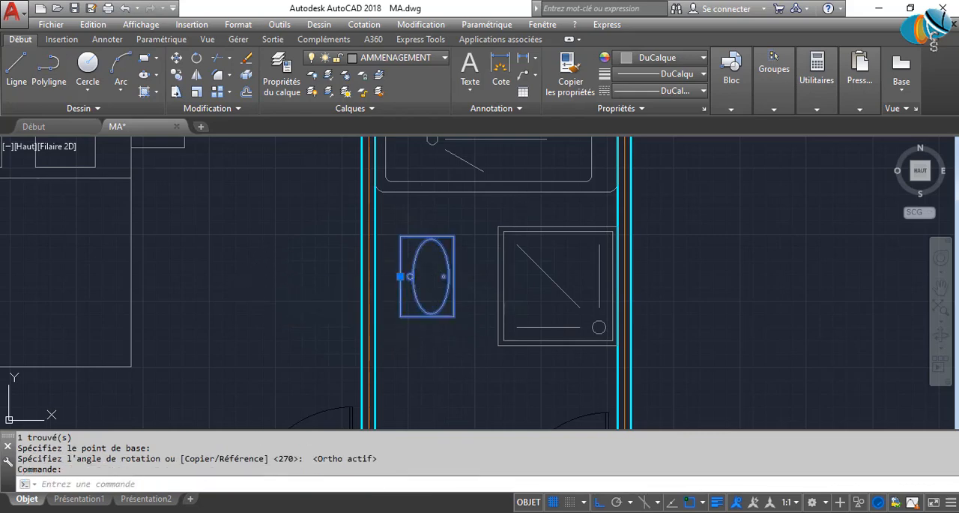
{"action": "left_click", "coordinate": [400, 276]}
{"action": "left_click", "coordinate": [375, 276]}
{"action": "left_click", "coordinate": [599, 360]}
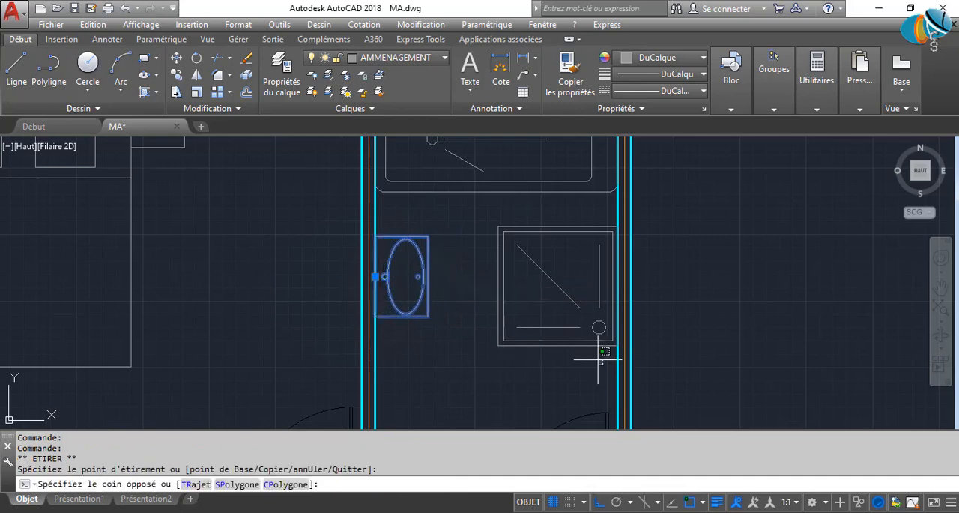
{"action": "key", "text": "Escape"}
Measure the gap between the washbasin's right edge and the shower tray's left edge.
{"action": "scroll", "coordinate": [599, 361], "scroll_direction": "up", "scroll_amount": 5}
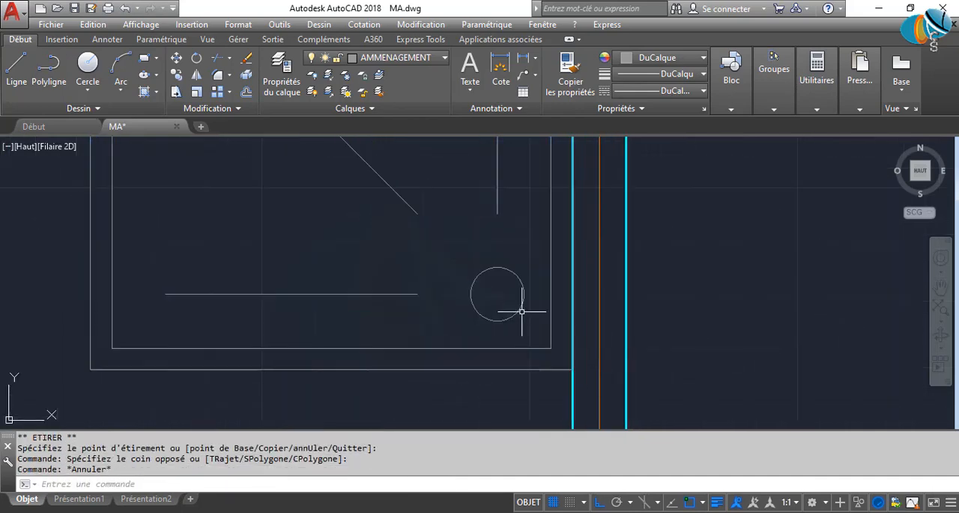
{"action": "key", "text": "Escape"}
{"action": "scroll", "coordinate": [522, 311], "scroll_direction": "down", "scroll_amount": 6}
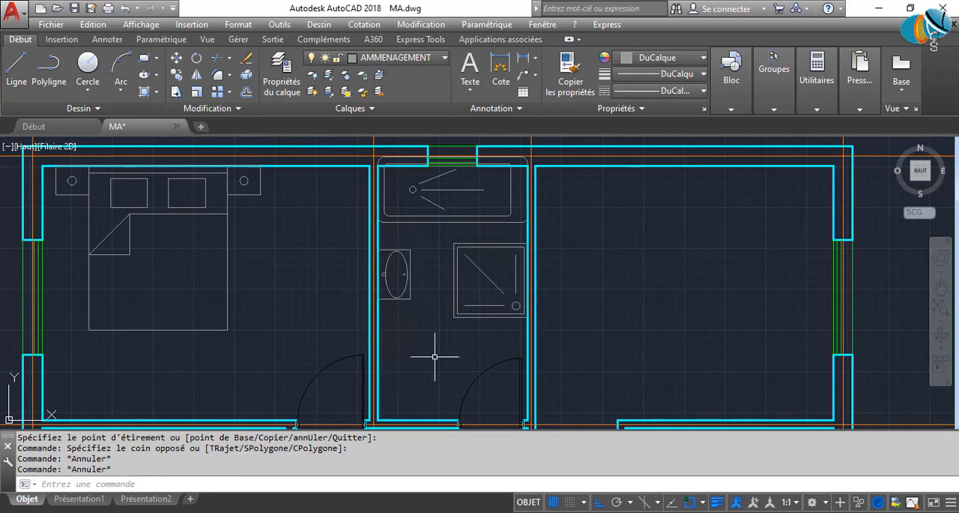
{"action": "scroll", "coordinate": [423, 263], "scroll_direction": "up", "scroll_amount": 3}
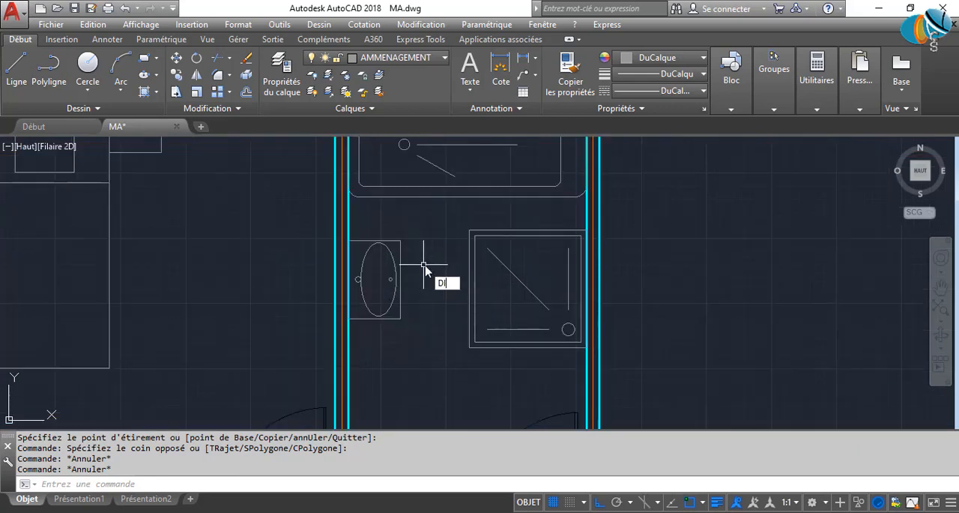
{"action": "key", "text": "Return"}
{"action": "left_click", "coordinate": [401, 300]}
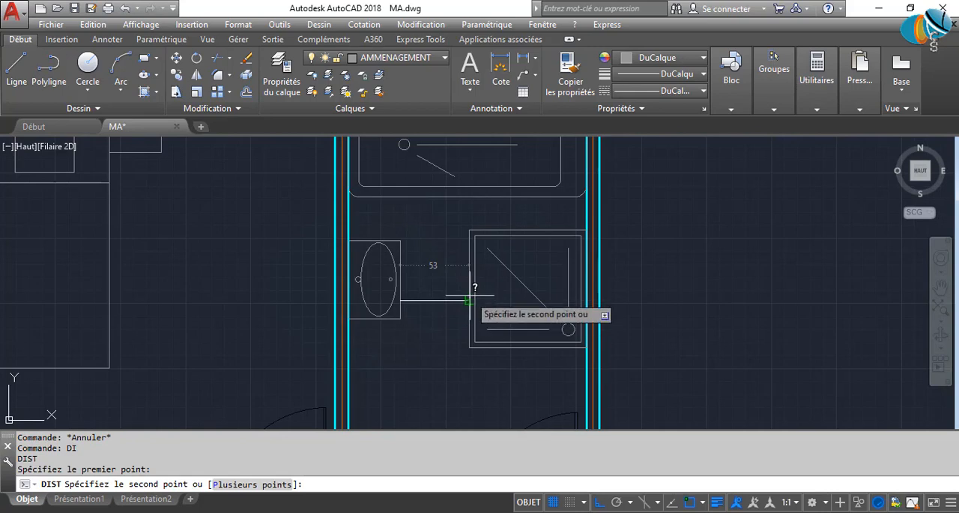
{"action": "key", "text": "Escape"}
{"action": "key", "text": "Escape"}
{"action": "key", "text": "Escape"}
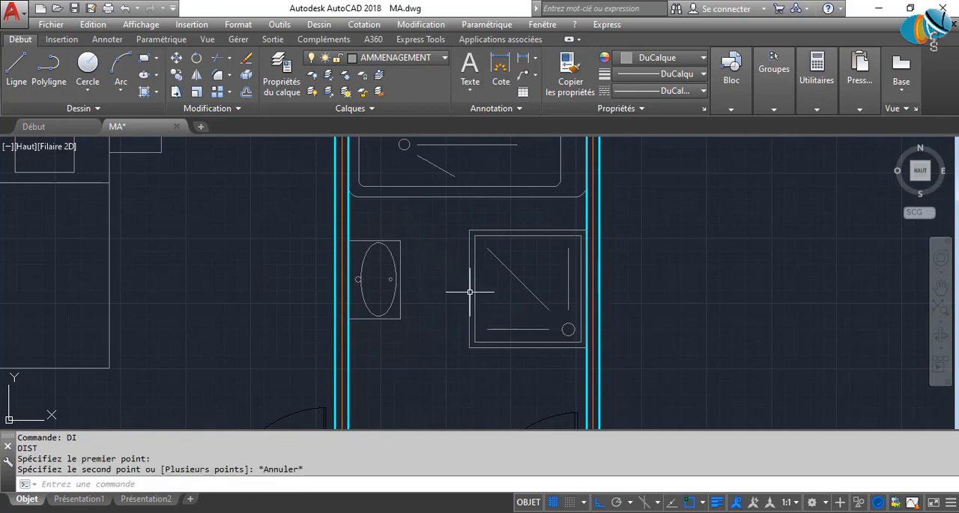
Mirror the washbasin and shower tray blocks about the bathroom's vertical centre line, erasing the source objects.
{"action": "mouse_move", "coordinate": [430, 332]}
{"action": "middle_mouse_down"}
{"action": "mouse_move", "coordinate": [443, 187]}
{"action": "mouse_move", "coordinate": [429, 271]}
{"action": "middle_mouse_up"}
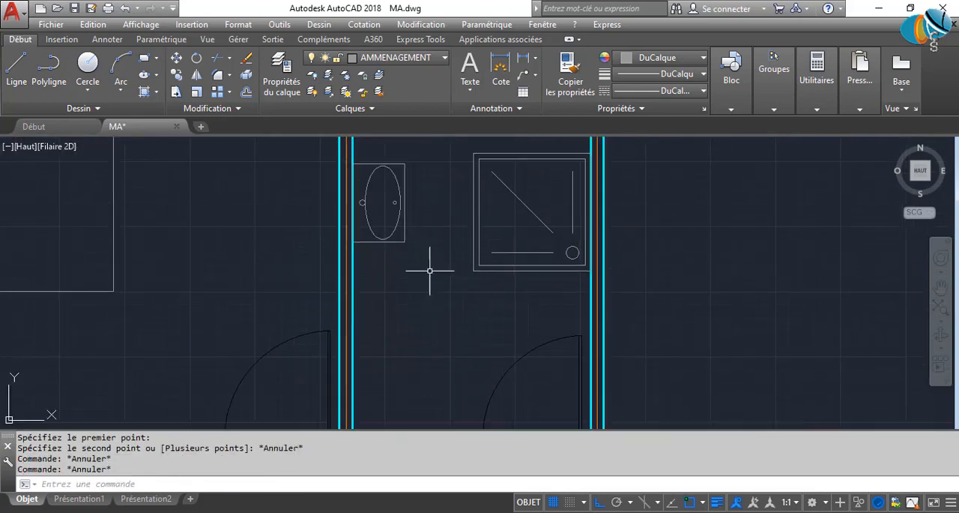
{"action": "left_click", "coordinate": [424, 256]}
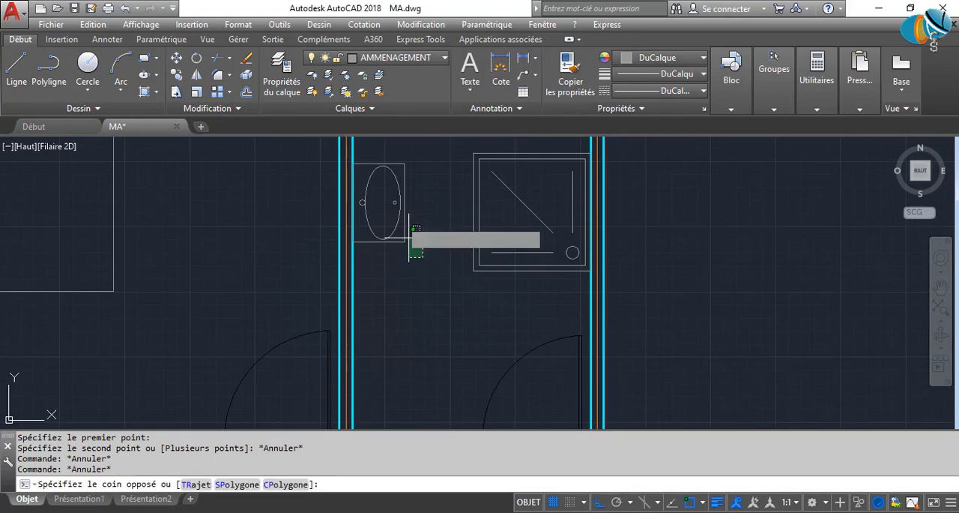
{"action": "left_click", "coordinate": [406, 237]}
{"action": "scroll", "coordinate": [422, 275], "scroll_direction": "down", "scroll_amount": 2}
{"action": "middle_click_drag", "start_coordinate": [423, 278], "coordinate": [422, 295]}
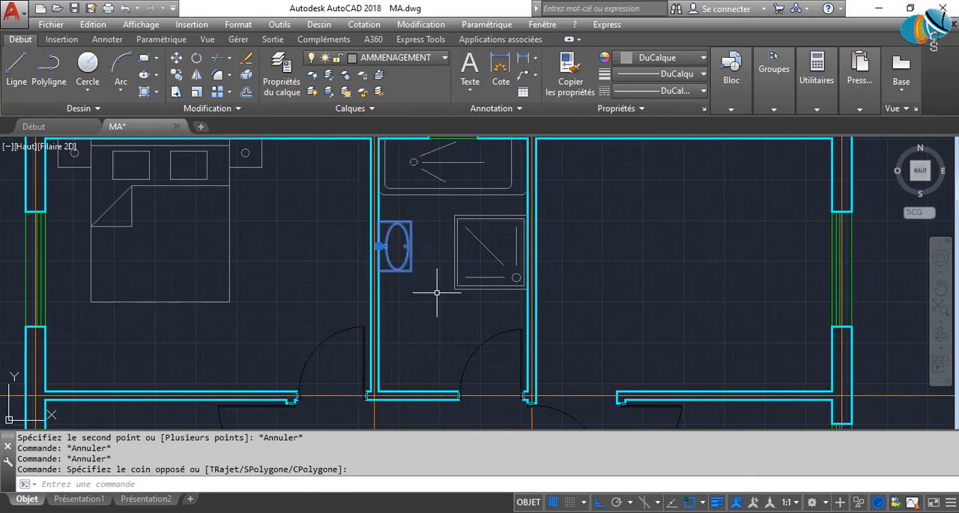
{"action": "left_click", "coordinate": [460, 304]}
{"action": "left_click", "coordinate": [437, 278]}
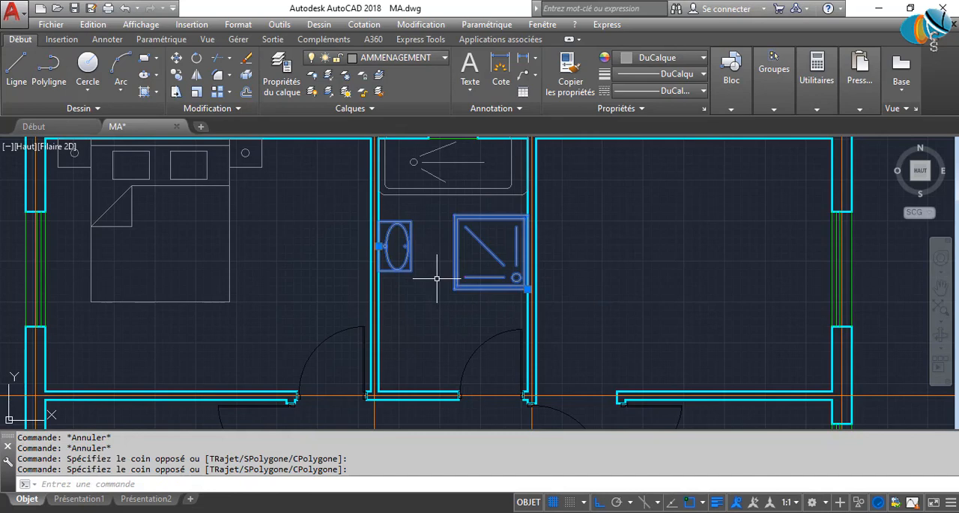
{"action": "key", "text": "Return"}
{"action": "left_click", "coordinate": [454, 217]}
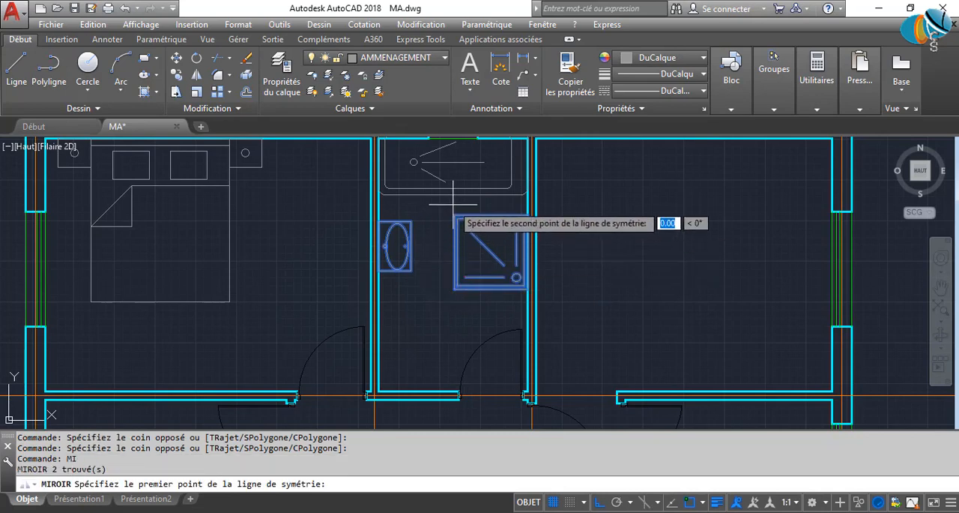
{"action": "left_click", "coordinate": [433, 367]}
{"action": "left_click", "coordinate": [448, 404]}
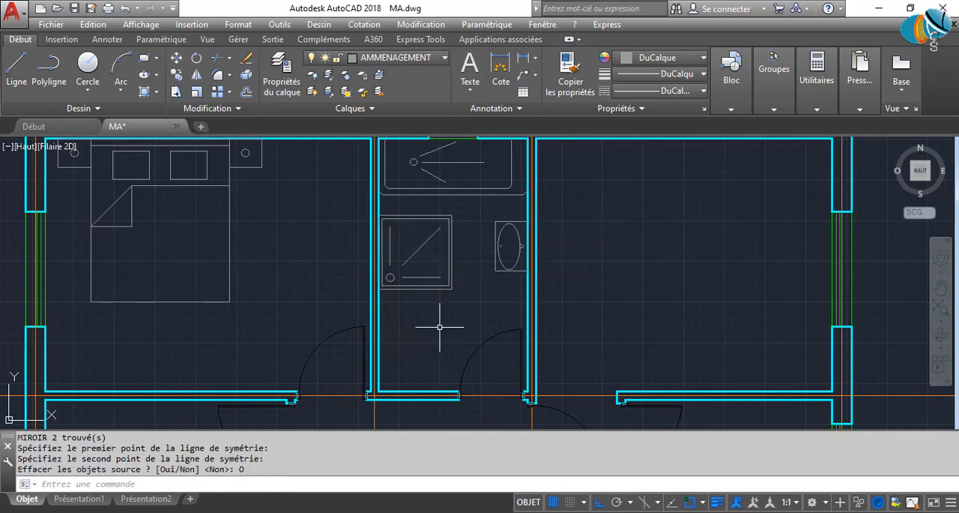
{"action": "left_click", "coordinate": [447, 286]}
{"action": "scroll", "coordinate": [386, 276], "scroll_direction": "up", "scroll_amount": 5}
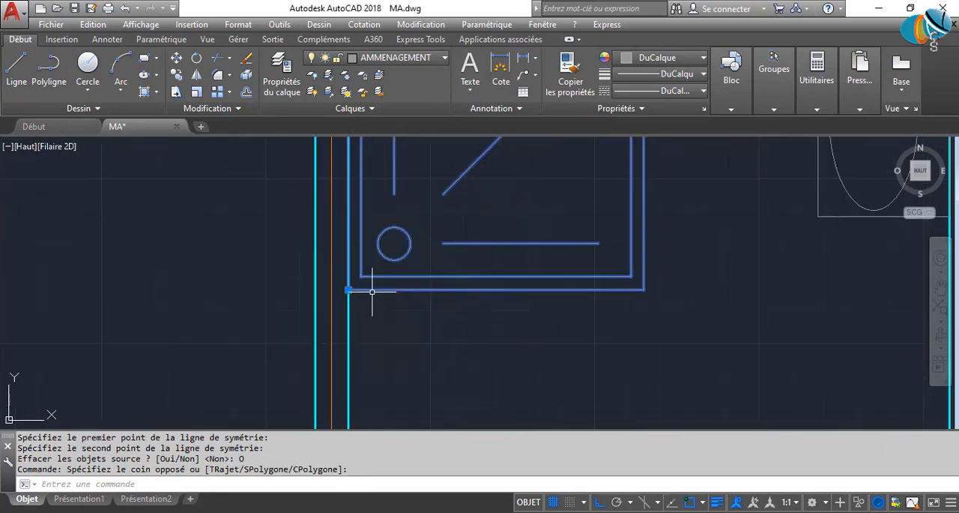
{"action": "key", "text": "Escape"}
{"action": "scroll", "coordinate": [674, 309], "scroll_direction": "down", "scroll_amount": 5}
Rotate the washbasin block on the bathroom's right wall by 180° about a point between it and the shower tray.
{"action": "middle_click_drag", "start_coordinate": [688, 310], "coordinate": [571, 311]}
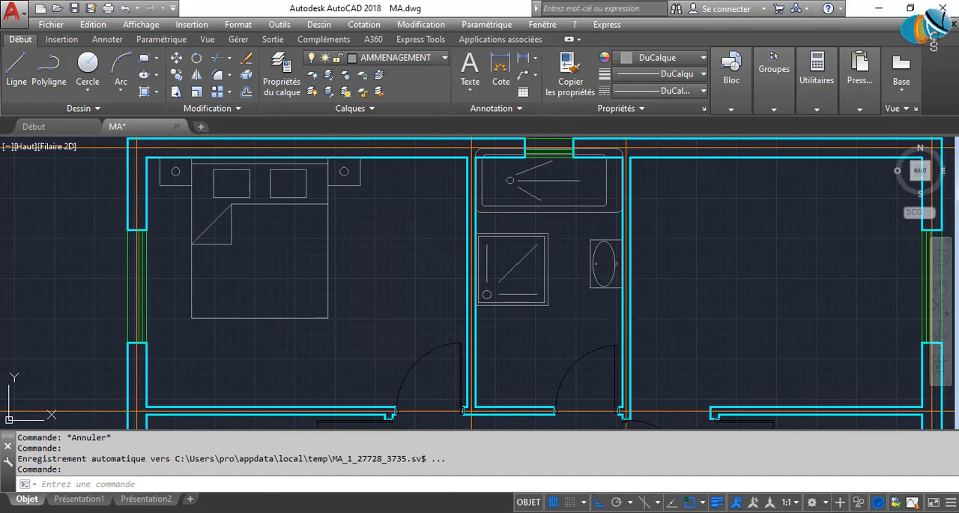
{"action": "left_click", "coordinate": [608, 250]}
{"action": "left_click", "coordinate": [577, 267]}
{"action": "type", "text": "RO"}
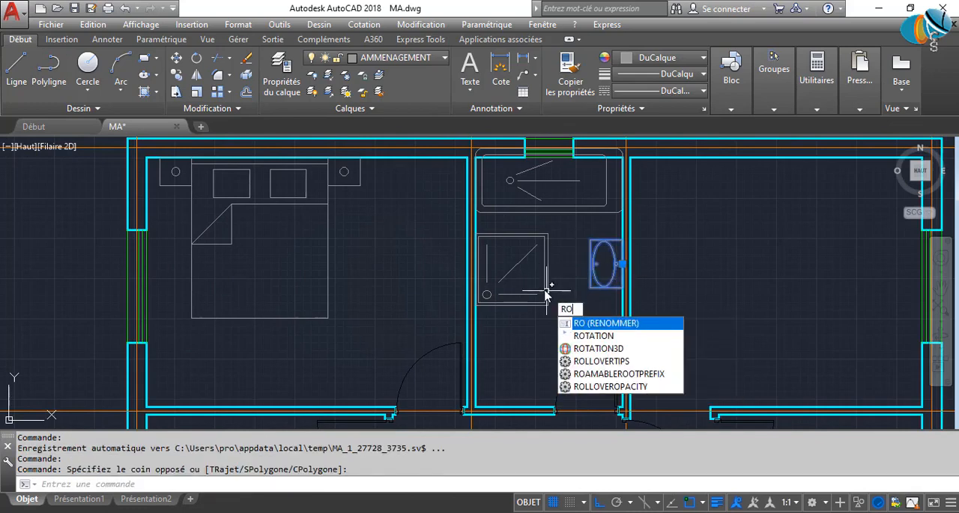
{"action": "key", "text": "Return"}
{"action": "left_click", "coordinate": [570, 278]}
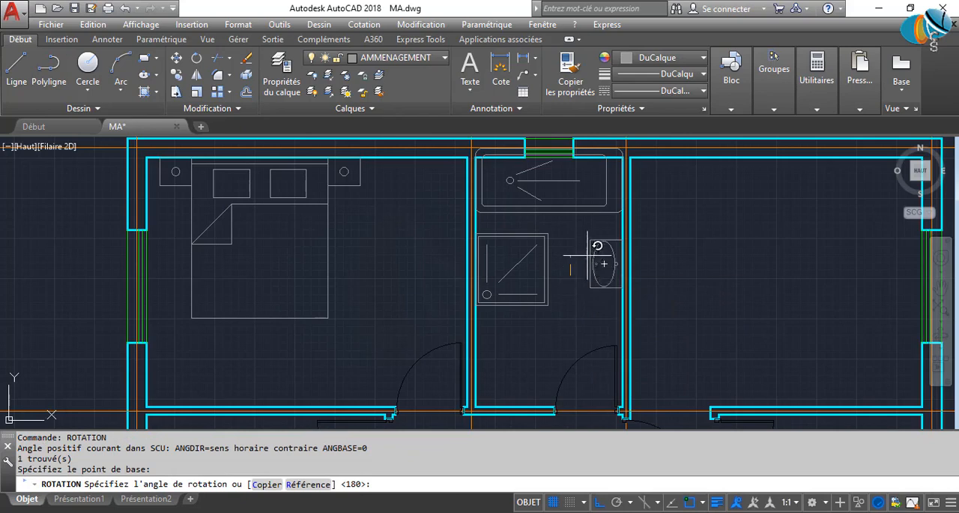
{"action": "left_click", "coordinate": [404, 279]}
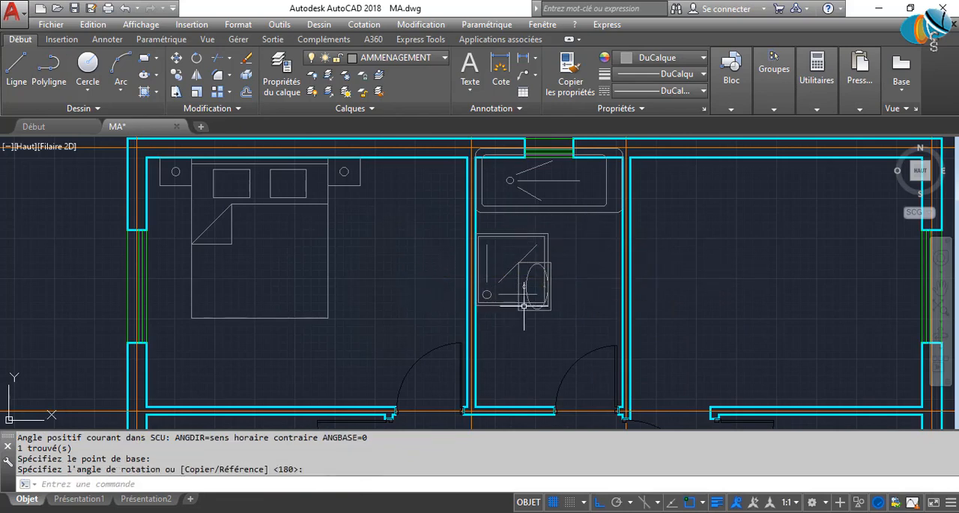
Move the washbasin block against the bathroom's left wall, just below the shower tray with a small gap.
{"action": "left_click", "coordinate": [523, 300]}
{"action": "left_click", "coordinate": [515, 287]}
{"action": "left_click", "coordinate": [518, 287]}
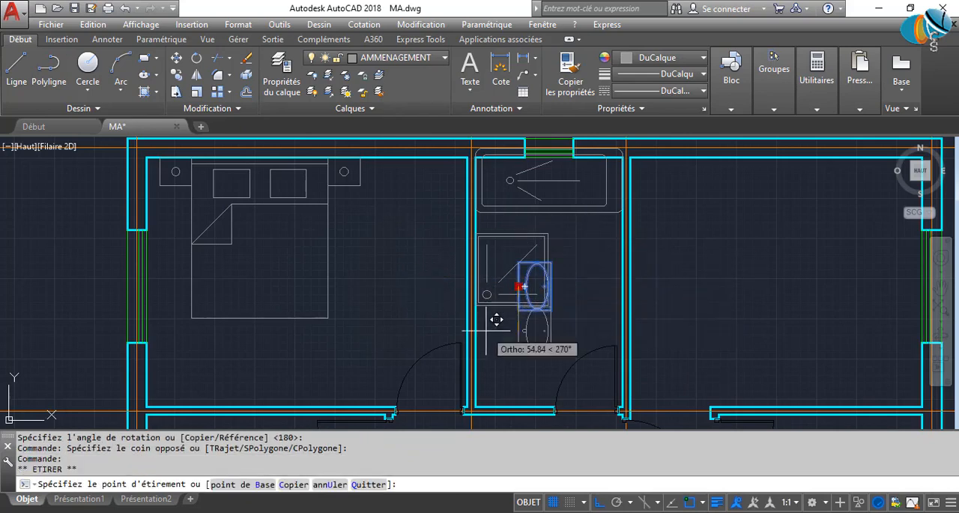
{"action": "scroll", "coordinate": [488, 307], "scroll_direction": "up", "scroll_amount": 3}
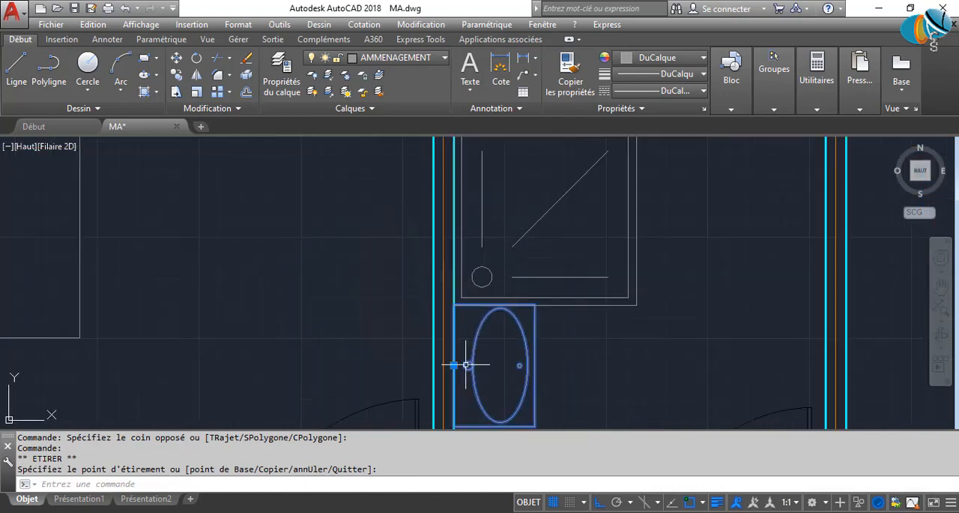
{"action": "middle_click_drag", "start_coordinate": [465, 365], "coordinate": [456, 273]}
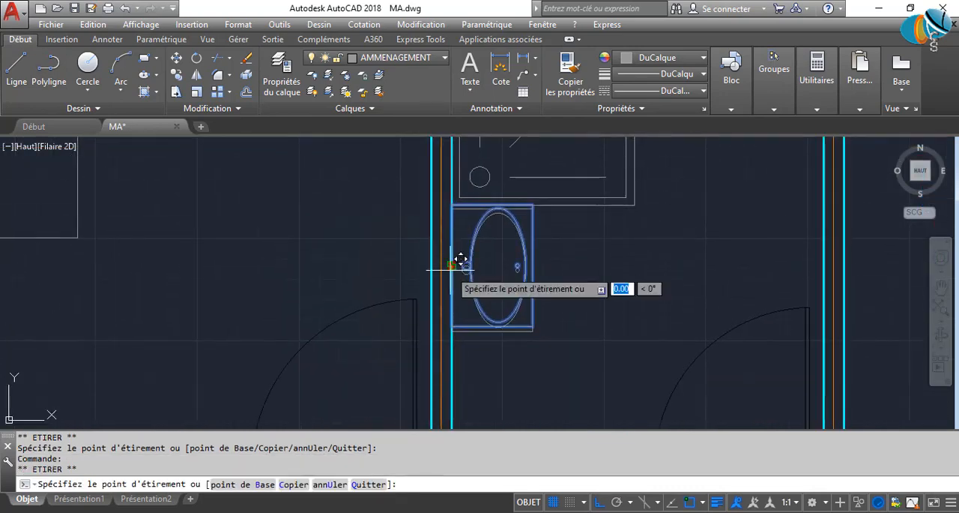
{"action": "scroll", "coordinate": [460, 264], "scroll_direction": "down", "scroll_amount": 5}
{"action": "key", "text": "Escape"}
{"action": "key", "text": "Escape"}
Copy the toilet block from the small lower-left room to the bathroom's lower wall, between the washbasin and the door.
{"action": "scroll", "coordinate": [493, 350], "scroll_direction": "down", "scroll_amount": 2}
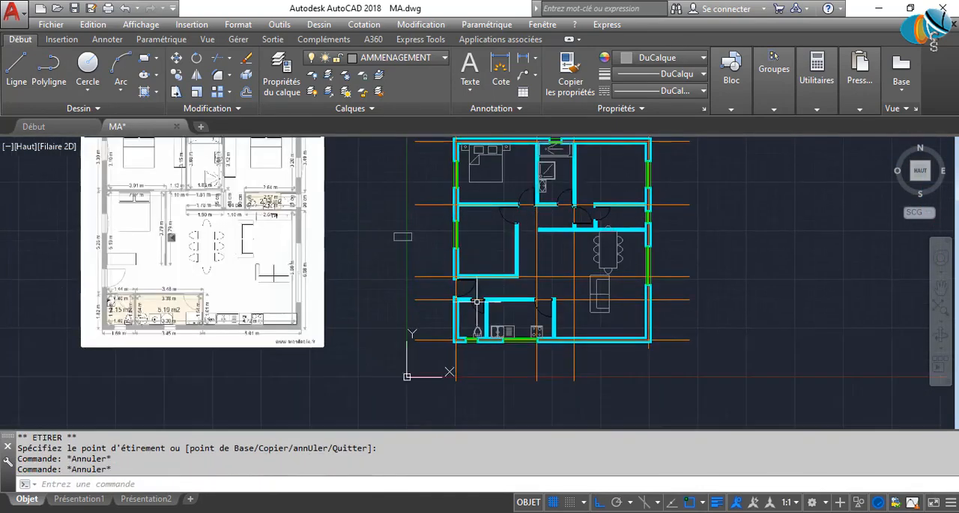
{"action": "scroll", "coordinate": [492, 350], "scroll_direction": "up", "scroll_amount": 7}
{"action": "left_click", "coordinate": [474, 366]}
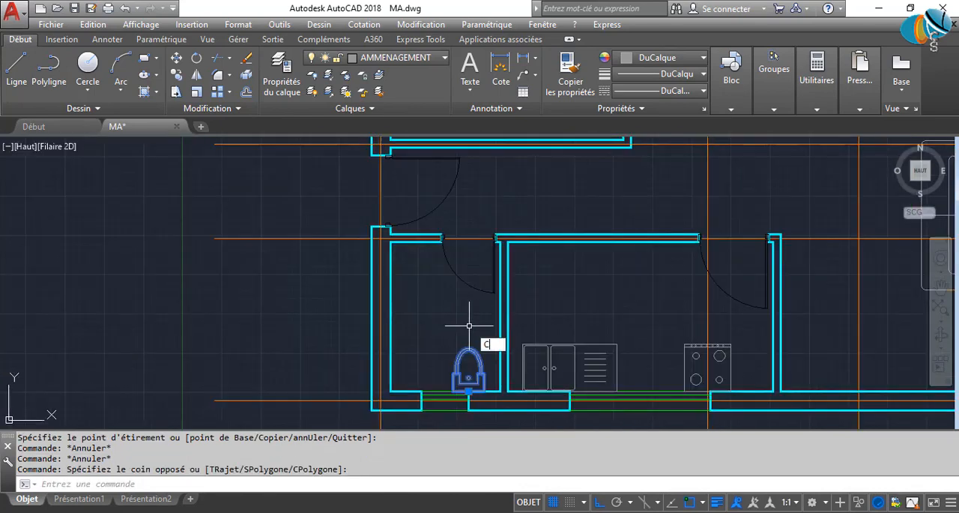
{"action": "key", "text": "Return"}
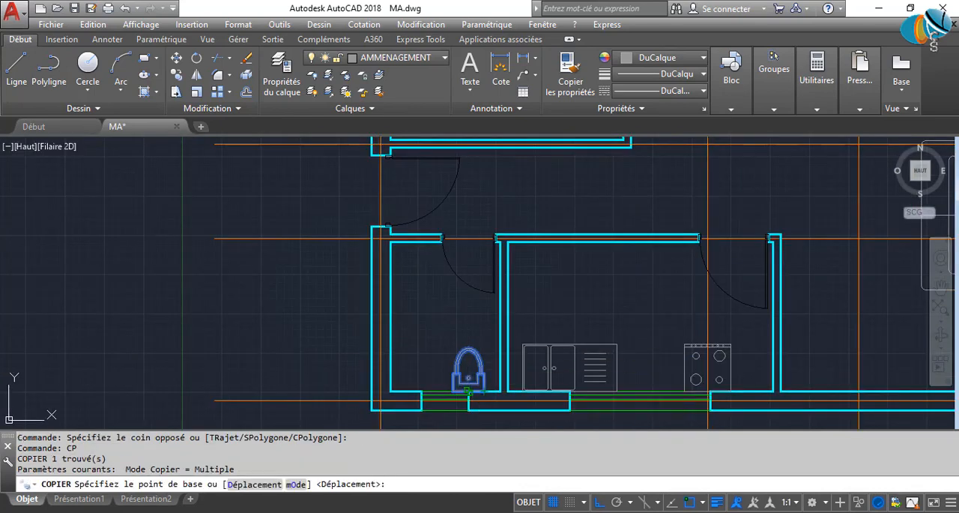
{"action": "left_click", "coordinate": [469, 391]}
{"action": "scroll", "coordinate": [560, 273], "scroll_direction": "down", "scroll_amount": 4}
{"action": "middle_click_drag", "start_coordinate": [560, 272], "coordinate": [485, 454]}
{"action": "scroll", "coordinate": [572, 279], "scroll_direction": "up", "scroll_amount": 6}
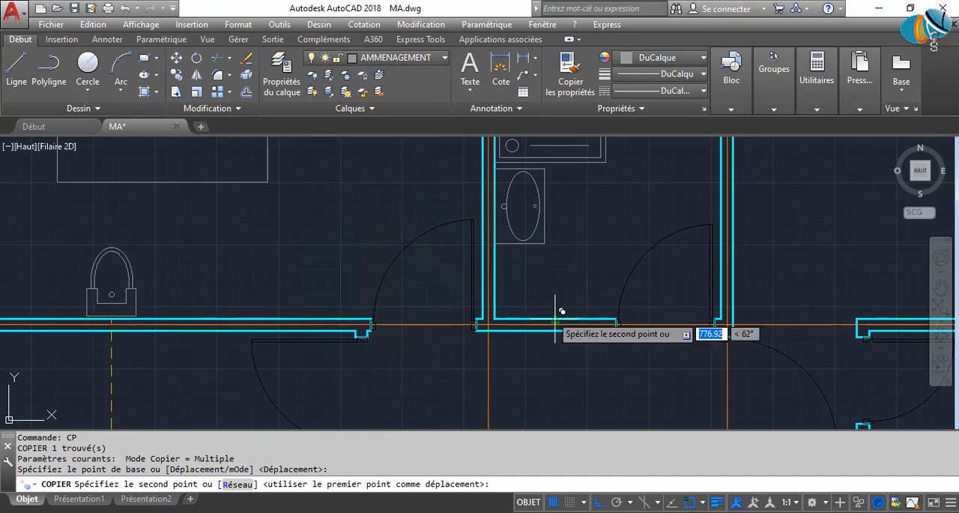
{"action": "left_click", "coordinate": [556, 317]}
{"action": "key", "text": "Escape"}
{"action": "middle_click_drag", "start_coordinate": [587, 302], "coordinate": [573, 353]}
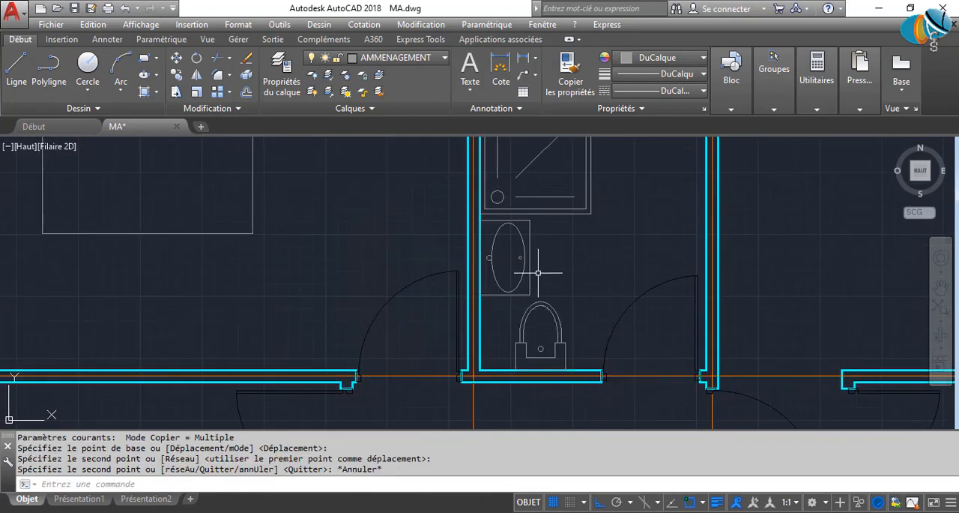
Move the bathtub block down so its upper edge sits flush with the inner face of the bathroom's upper wall.
{"action": "middle_click_drag", "start_coordinate": [505, 260], "coordinate": [493, 332]}
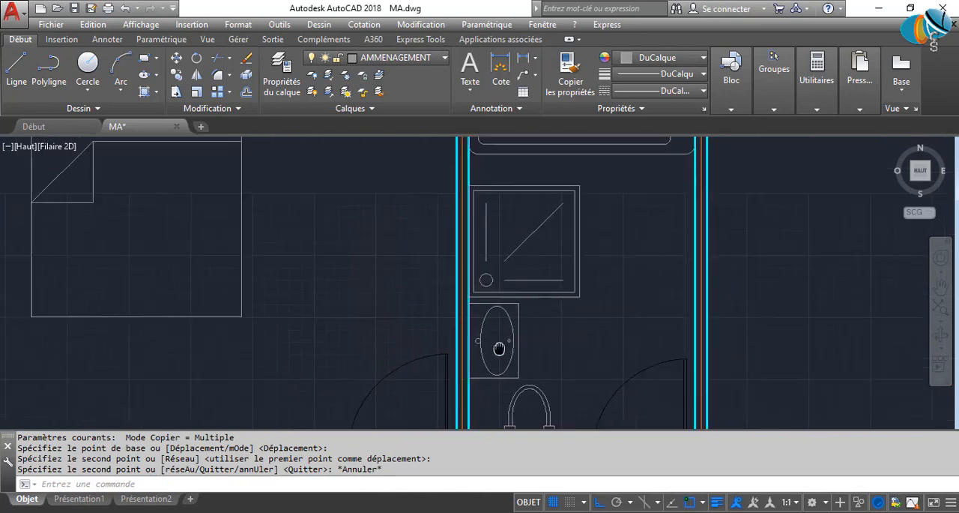
{"action": "scroll", "coordinate": [493, 332], "scroll_direction": "down", "scroll_amount": 2}
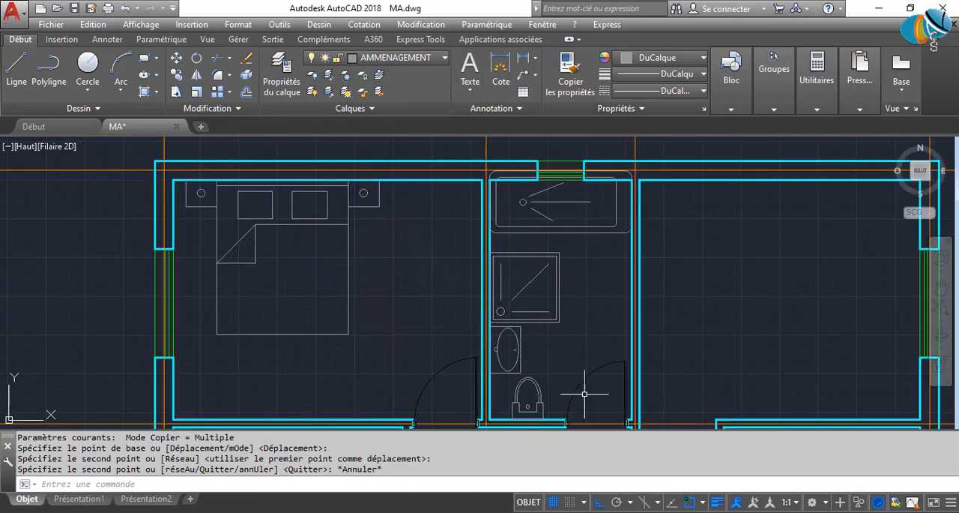
{"action": "left_click", "coordinate": [589, 210]}
{"action": "left_click", "coordinate": [499, 198]}
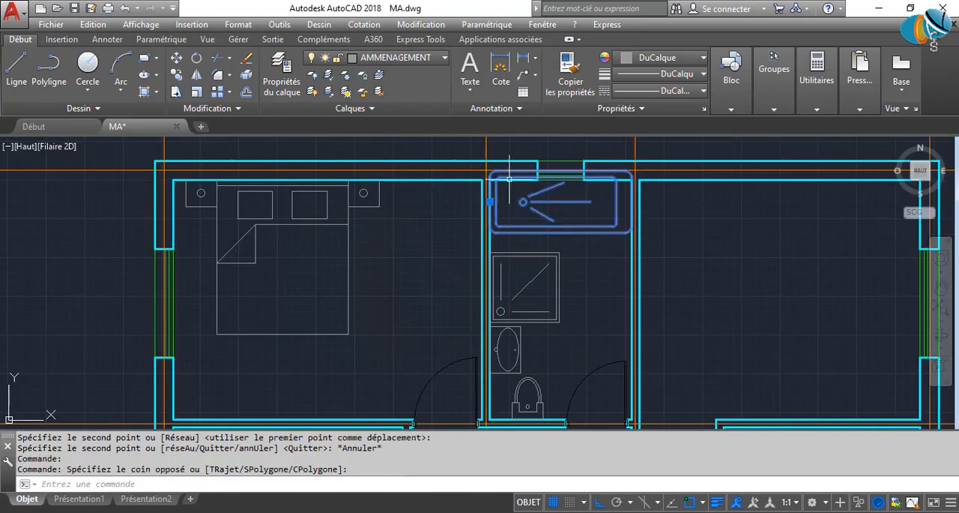
{"action": "scroll", "coordinate": [512, 177], "scroll_direction": "up", "scroll_amount": 5}
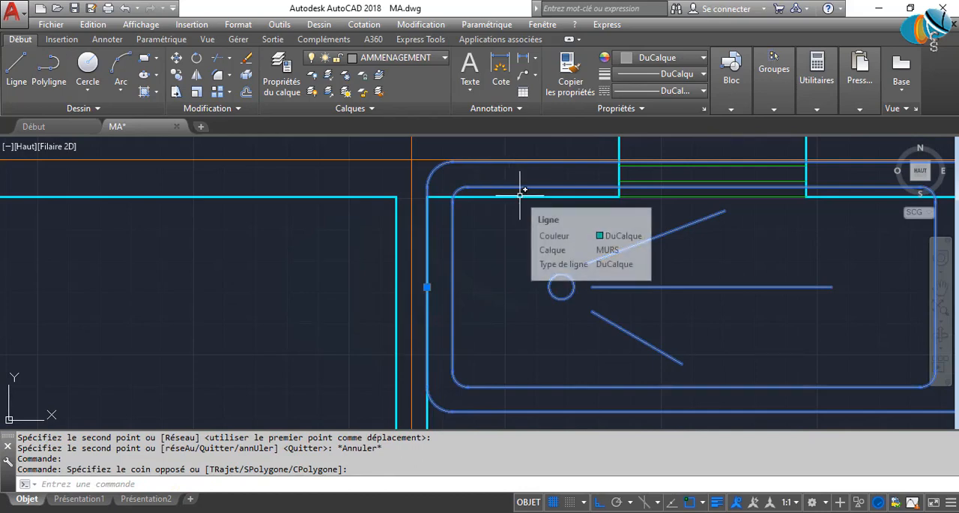
{"action": "type", "text": "DP"}
{"action": "key", "text": "Return"}
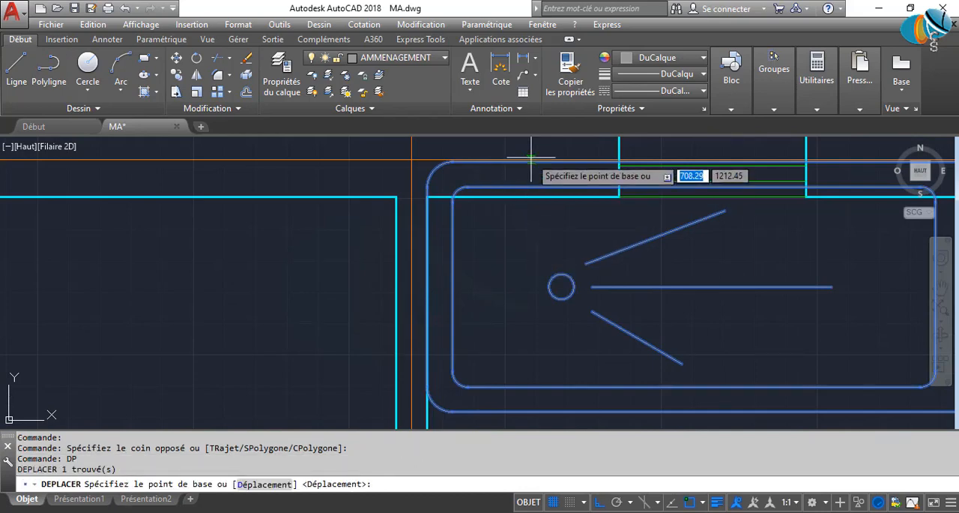
{"action": "scroll", "coordinate": [527, 160], "scroll_direction": "up", "scroll_amount": 4}
{"action": "left_click", "coordinate": [533, 166]}
{"action": "scroll", "coordinate": [532, 232], "scroll_direction": "down", "scroll_amount": 7}
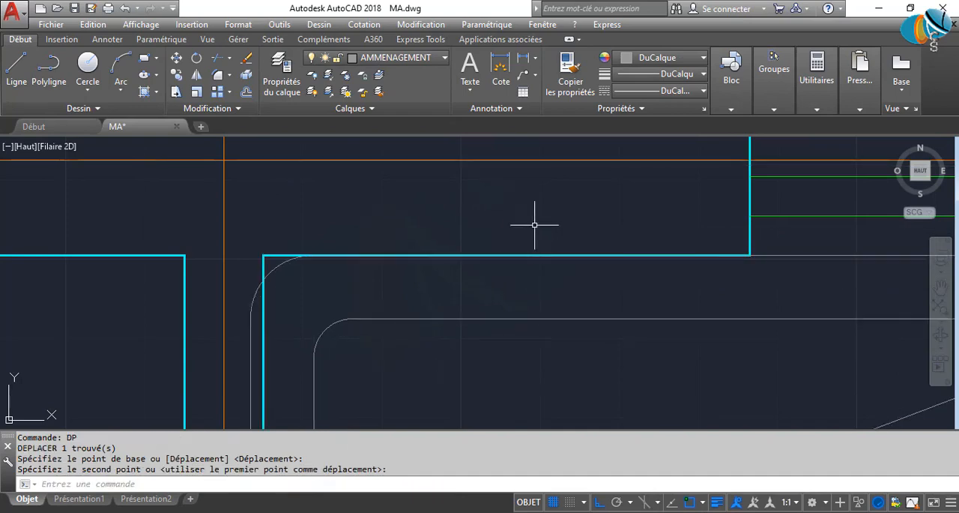
Shift the bathtub block sideways so its edge sits flush against the inner face of the bathroom's left wall.
{"action": "middle_click_drag", "start_coordinate": [533, 322], "coordinate": [541, 282]}
{"action": "left_click", "coordinate": [642, 299]}
{"action": "left_click", "coordinate": [629, 266]}
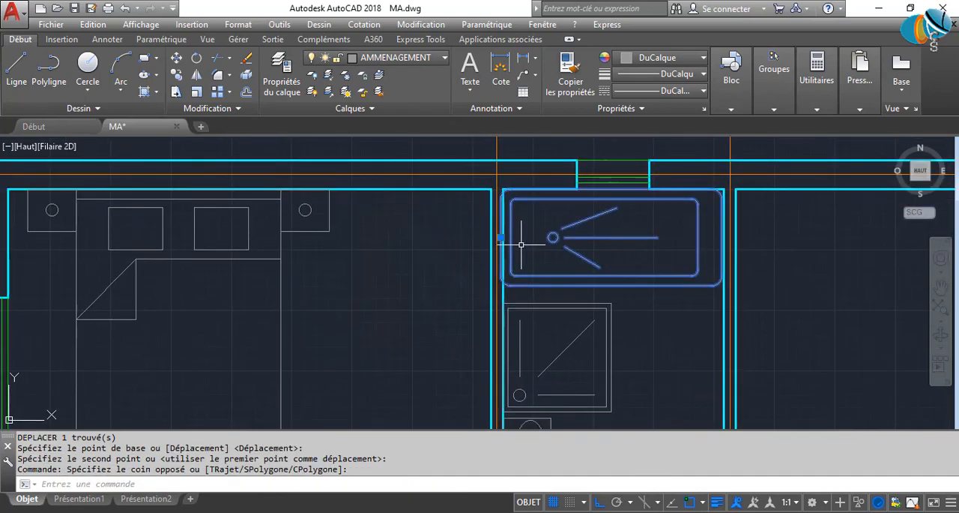
{"action": "scroll", "coordinate": [518, 245], "scroll_direction": "up", "scroll_amount": 8}
{"action": "left_click", "coordinate": [417, 193]}
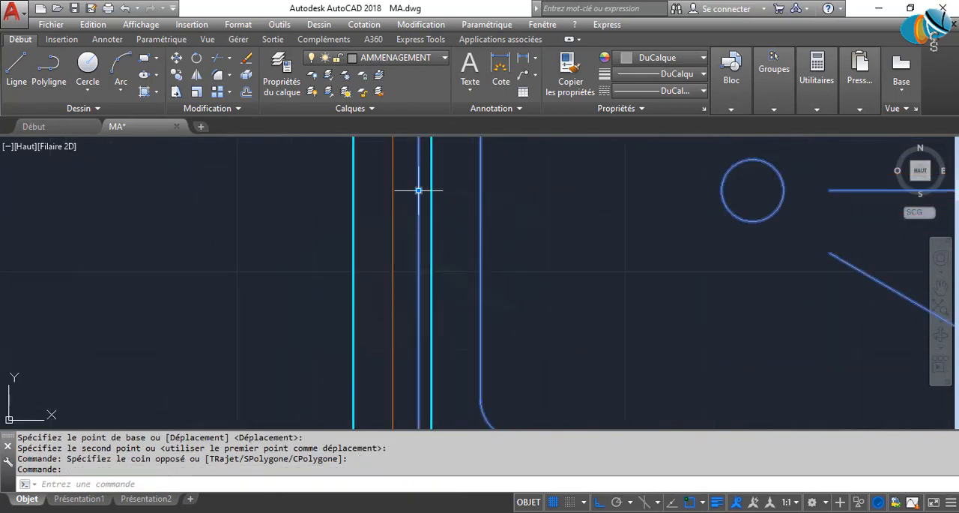
{"action": "left_click", "coordinate": [417, 192]}
{"action": "scroll", "coordinate": [444, 195], "scroll_direction": "down", "scroll_amount": 3}
{"action": "scroll", "coordinate": [448, 196], "scroll_direction": "down", "scroll_amount": 2}
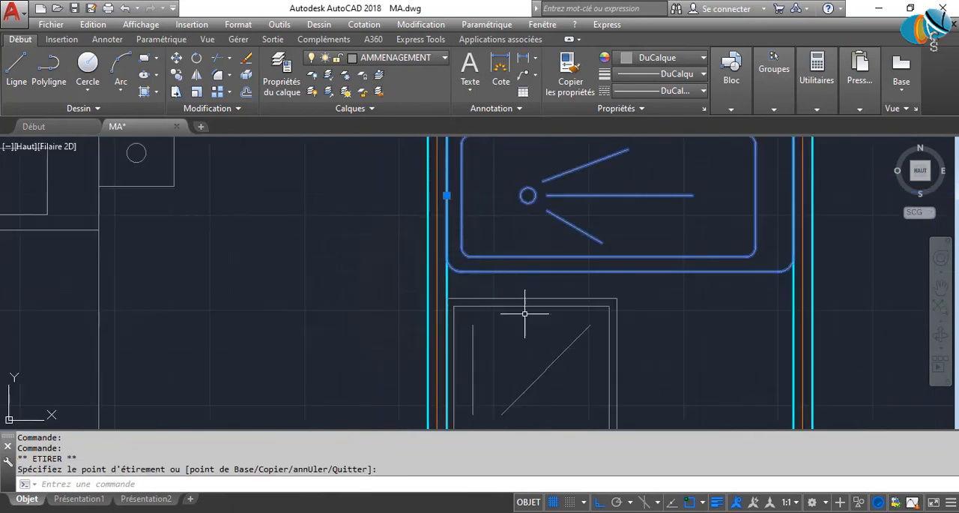
{"action": "middle_click_drag", "start_coordinate": [524, 315], "coordinate": [493, 215]}
{"action": "scroll", "coordinate": [492, 215], "scroll_direction": "down", "scroll_amount": 2}
{"action": "key", "text": "Escape"}
{"action": "key", "text": "Escape"}
{"action": "scroll", "coordinate": [493, 292], "scroll_direction": "down", "scroll_amount": 2}
{"action": "middle_click_drag", "start_coordinate": [493, 294], "coordinate": [494, 291]}
Move the shower tray and washbasin blocks together slightly upward, toward the bathtub.
{"action": "scroll", "coordinate": [491, 251], "scroll_direction": "up", "scroll_amount": 2}
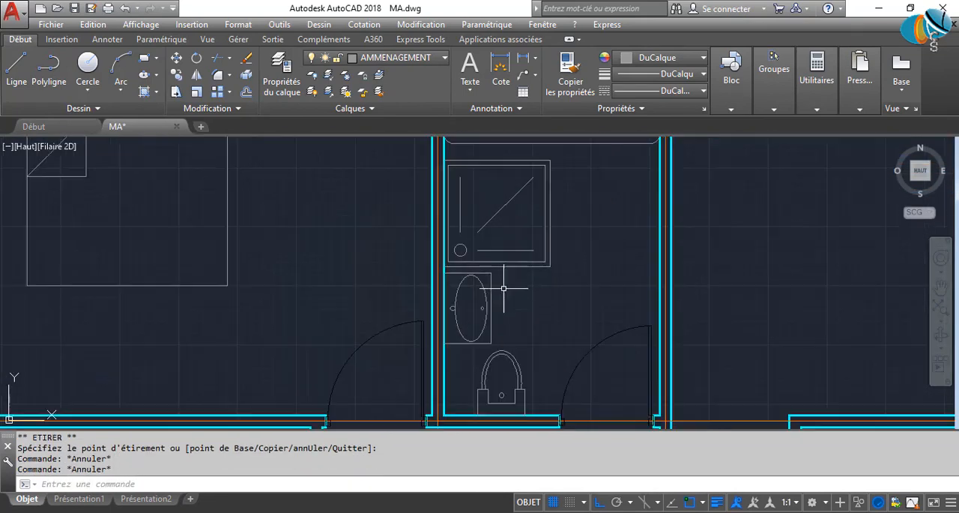
{"action": "left_click", "coordinate": [456, 248]}
{"action": "type", "text": "D"}
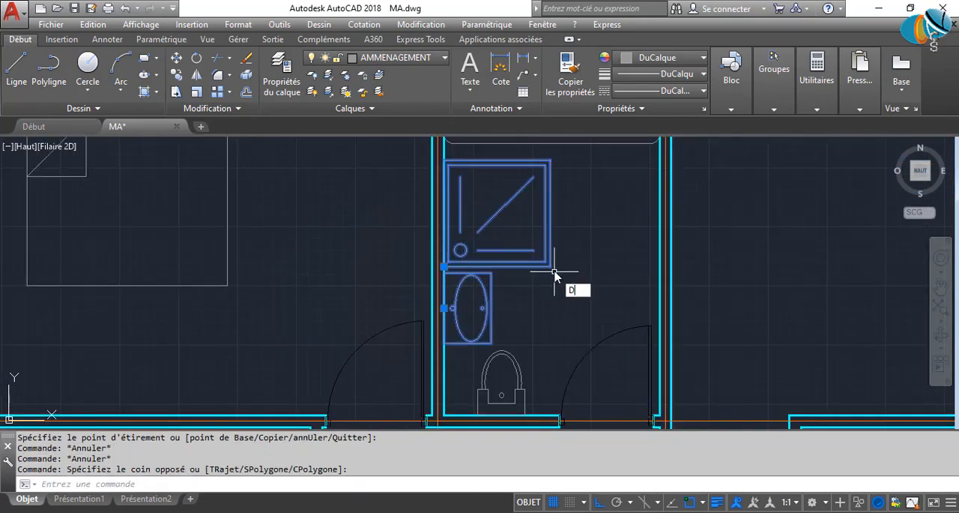
{"action": "type", "text": "P"}
{"action": "key", "text": "Return"}
{"action": "left_click", "coordinate": [568, 282]}
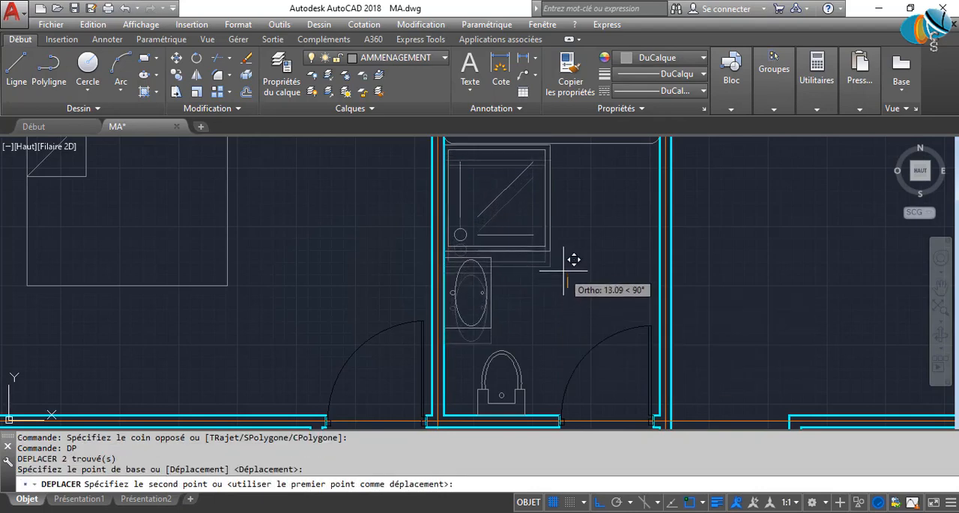
{"action": "left_click", "coordinate": [564, 274]}
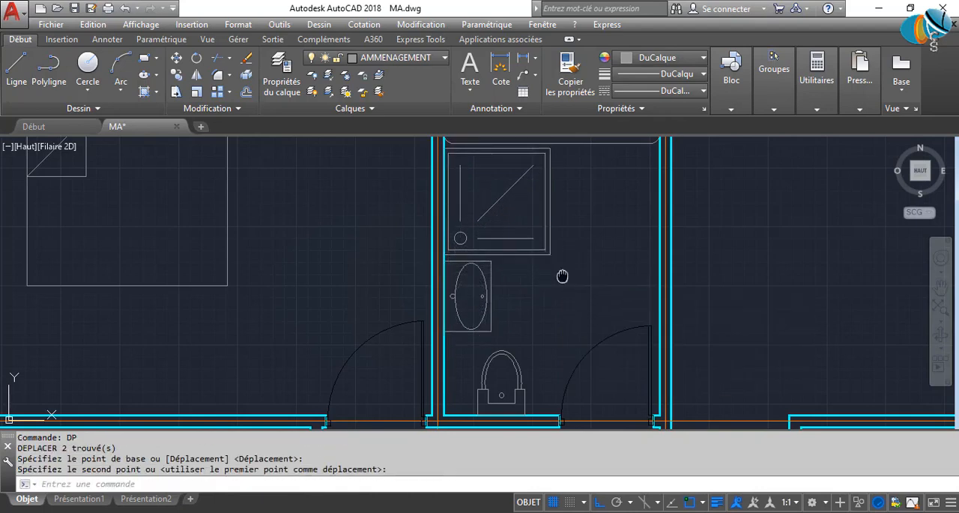
{"action": "mouse_move", "coordinate": [562, 276]}
{"action": "middle_mouse_down"}
{"action": "mouse_move", "coordinate": [529, 338]}
{"action": "mouse_move", "coordinate": [424, 382]}
{"action": "mouse_move", "coordinate": [435, 178]}
{"action": "middle_mouse_up"}
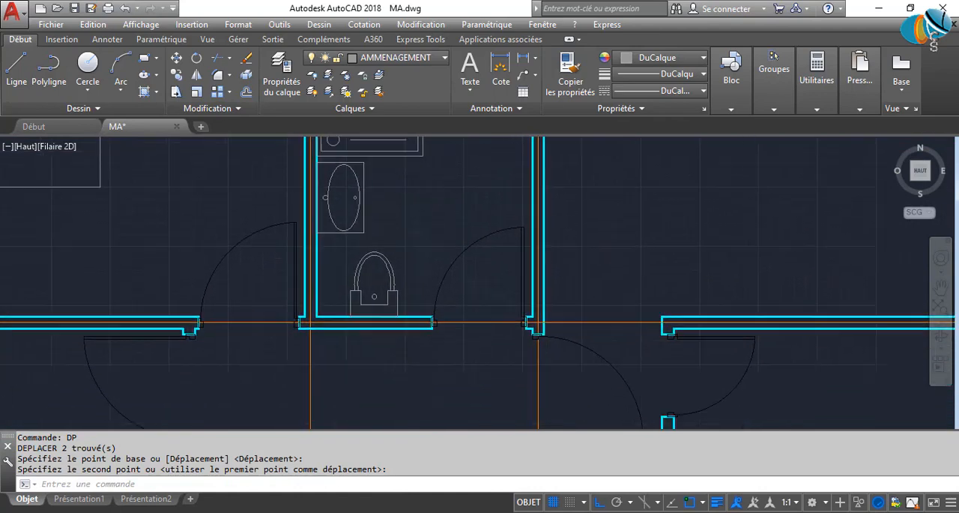
Copy the bathroom's washbasin block down beside the small lower-left toilet room.
{"action": "scroll", "coordinate": [409, 285], "scroll_direction": "down", "scroll_amount": 4}
{"action": "middle_click_drag", "start_coordinate": [394, 270], "coordinate": [498, 274]}
{"action": "scroll", "coordinate": [493, 283], "scroll_direction": "down", "scroll_amount": 4}
{"action": "scroll", "coordinate": [484, 266], "scroll_direction": "up", "scroll_amount": 8}
{"action": "scroll", "coordinate": [480, 256], "scroll_direction": "up", "scroll_amount": 2}
{"action": "left_click", "coordinate": [465, 251]}
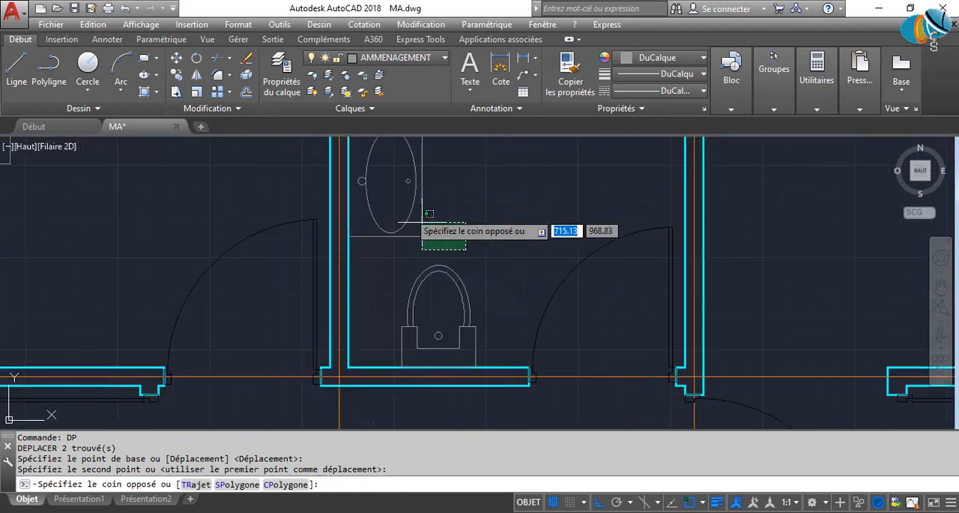
{"action": "left_click", "coordinate": [396, 200]}
{"action": "type", "text": "cp"}
{"action": "key", "text": "Return"}
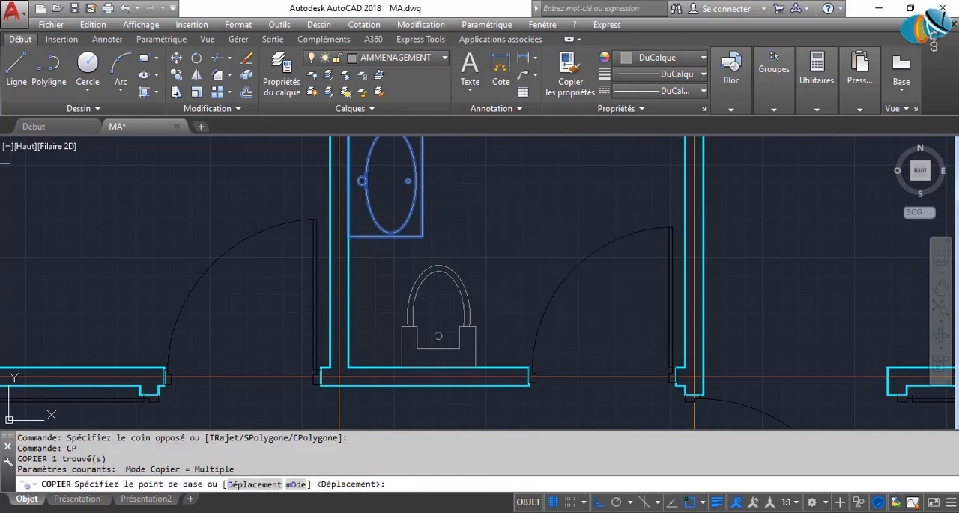
{"action": "left_click", "coordinate": [495, 210]}
{"action": "scroll", "coordinate": [483, 330], "scroll_direction": "down", "scroll_amount": 3}
{"action": "middle_click_drag", "start_coordinate": [484, 329], "coordinate": [558, 184]}
{"action": "middle_click_drag", "start_coordinate": [442, 363], "coordinate": [502, 186]}
{"action": "scroll", "coordinate": [391, 282], "scroll_direction": "up", "scroll_amount": 6}
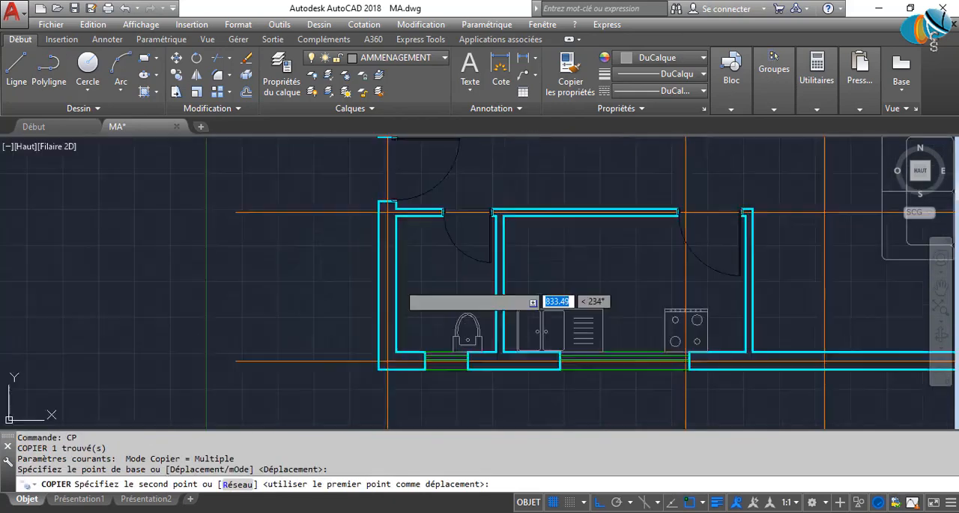
{"action": "left_click", "coordinate": [397, 275]}
{"action": "key", "text": "Escape"}
Move the copied washbasin block against the inner face of the lower-left toilet room's left wall.
{"action": "left_click", "coordinate": [266, 242]}
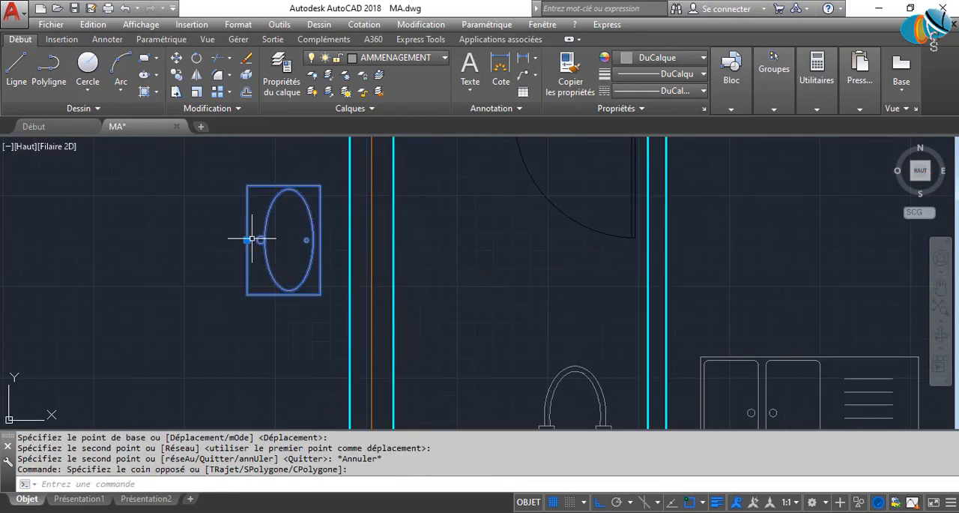
{"action": "left_click", "coordinate": [251, 239]}
{"action": "left_click", "coordinate": [222, 237]}
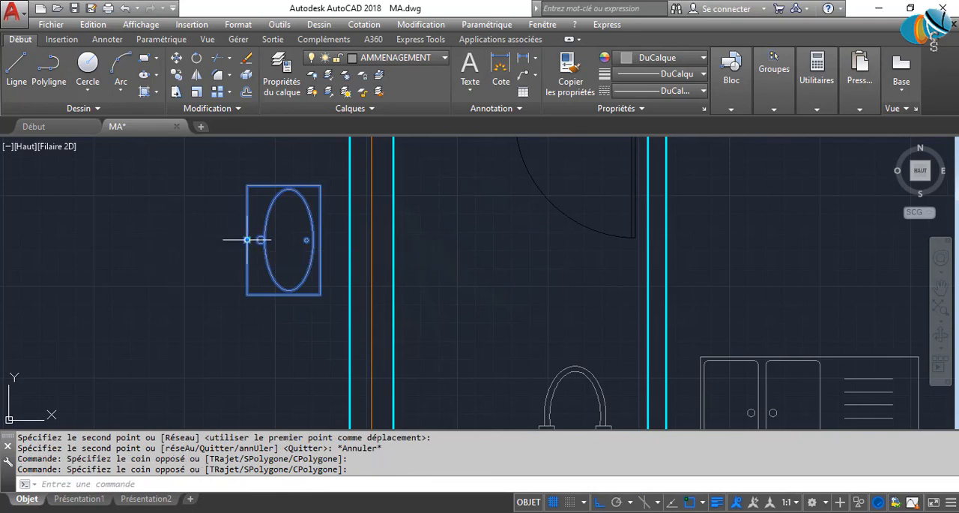
{"action": "left_click", "coordinate": [247, 240]}
{"action": "scroll", "coordinate": [428, 255], "scroll_direction": "down", "scroll_amount": 5}
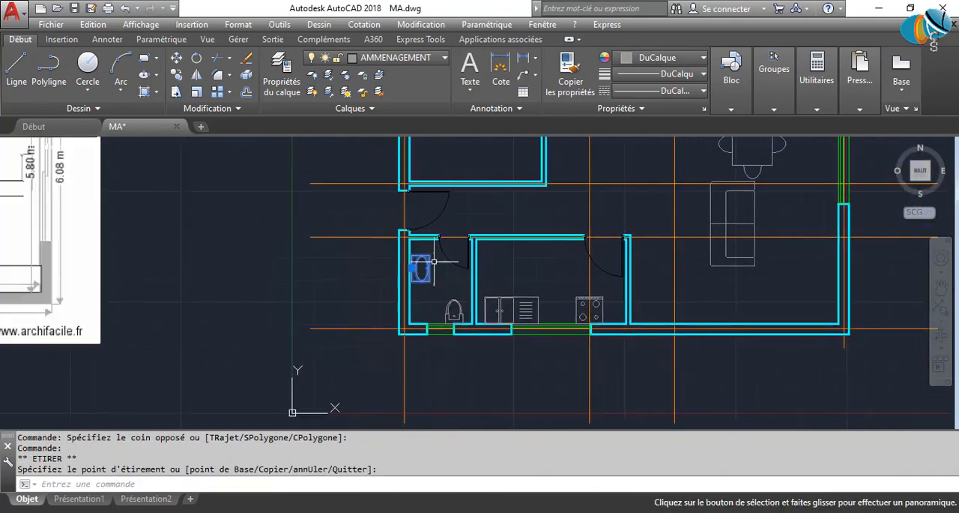
{"action": "scroll", "coordinate": [434, 262], "scroll_direction": "up", "scroll_amount": 3}
{"action": "scroll", "coordinate": [567, 317], "scroll_direction": "down", "scroll_amount": 5}
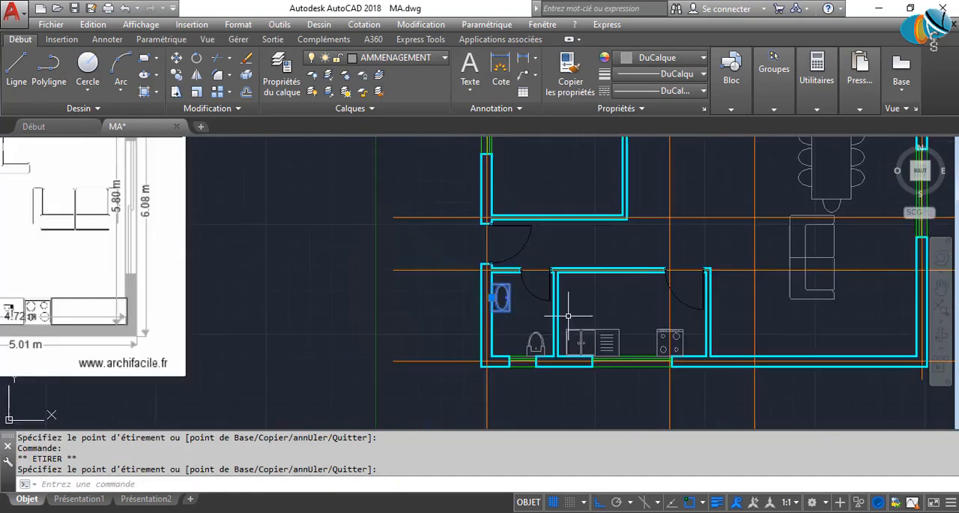
{"action": "key", "text": "Escape"}
{"action": "key", "text": "Escape"}
{"action": "left_click", "coordinate": [488, 280]}
{"action": "scroll", "coordinate": [465, 225], "scroll_direction": "up", "scroll_amount": 4}
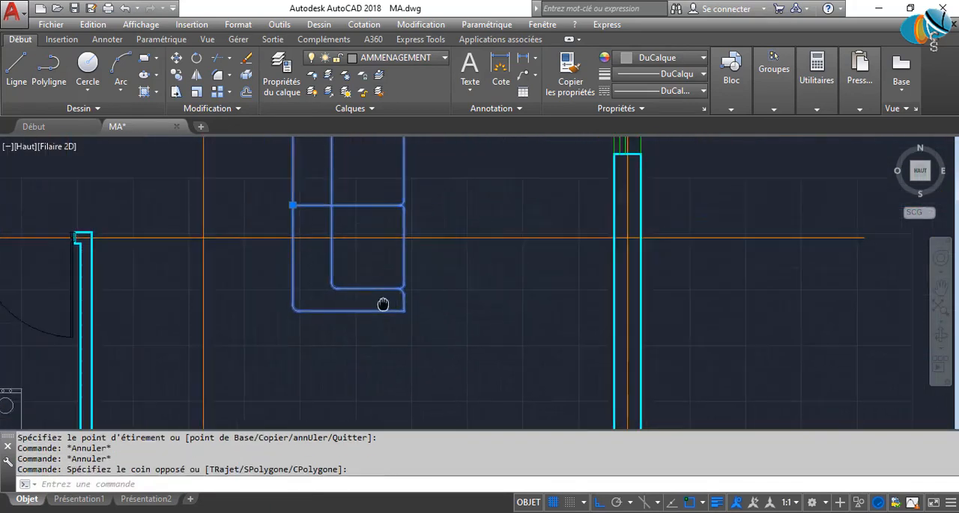
{"action": "key", "text": "Return"}
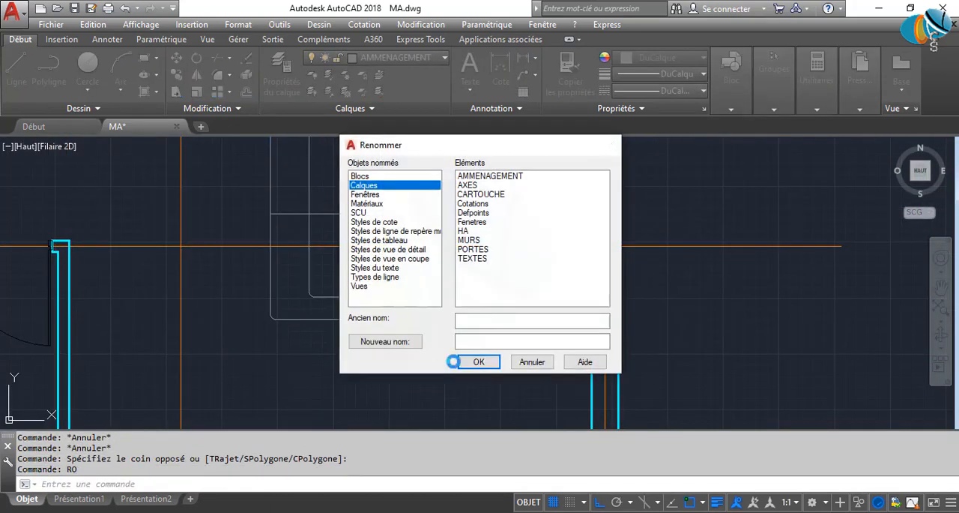
{"action": "key", "text": "Escape"}
Mirror the living room sofa block about a vertical line, erasing the source object.
{"action": "left_click", "coordinate": [343, 293]}
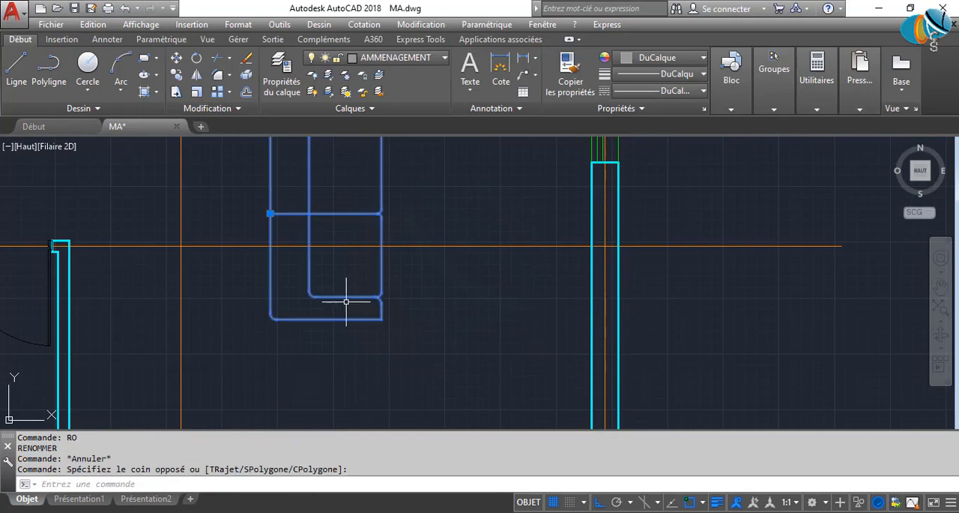
{"action": "key", "text": "Return"}
{"action": "left_click", "coordinate": [343, 215]}
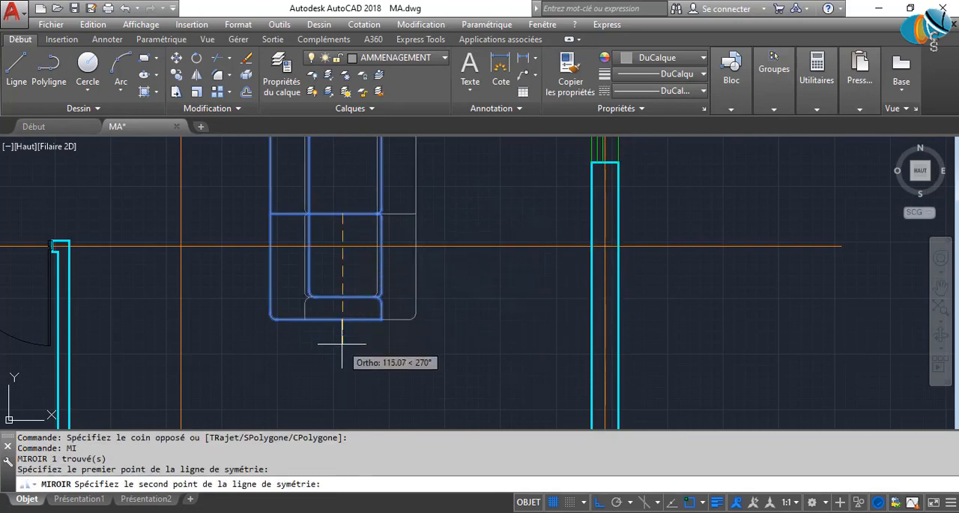
{"action": "left_click", "coordinate": [342, 349]}
{"action": "left_click", "coordinate": [368, 397]}
Move the mirrored sofa block so its back sits against the living room's right wall.
{"action": "left_click", "coordinate": [424, 323]}
{"action": "left_click", "coordinate": [387, 318]}
{"action": "scroll", "coordinate": [386, 322], "scroll_direction": "down", "scroll_amount": 2}
{"action": "middle_click_drag", "start_coordinate": [385, 324], "coordinate": [371, 411]}
{"action": "scroll", "coordinate": [403, 335], "scroll_direction": "up", "scroll_amount": 2}
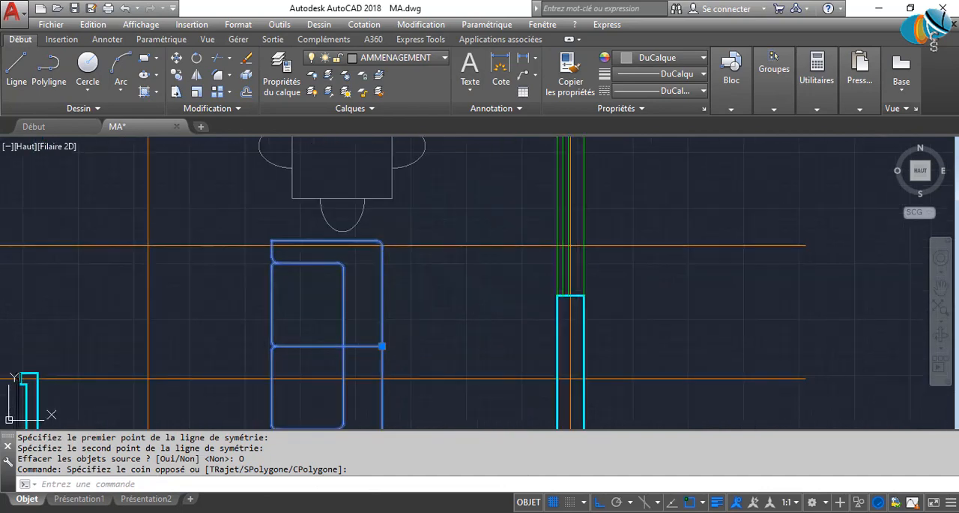
{"action": "left_click", "coordinate": [382, 345]}
{"action": "scroll", "coordinate": [551, 351], "scroll_direction": "down", "scroll_amount": 2}
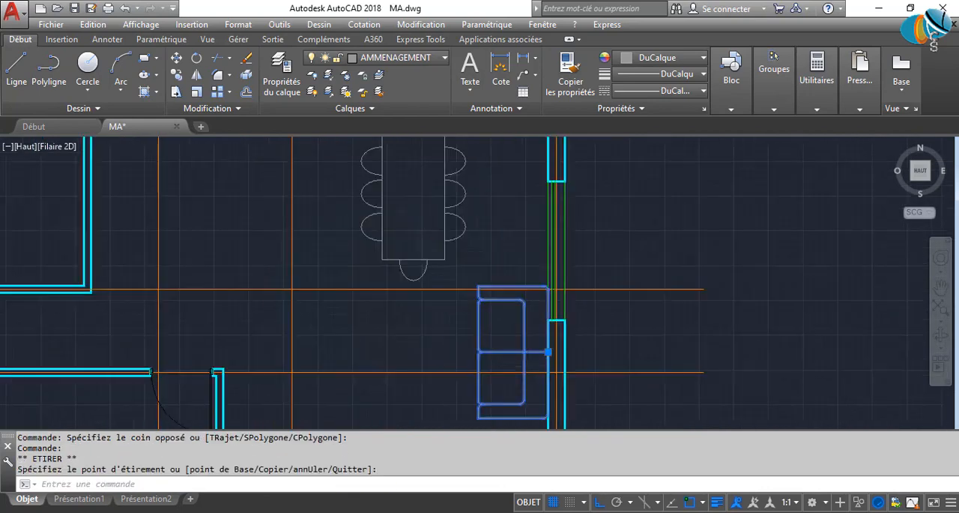
Copy the sofa block horizontally to the opposite side of the living room.
{"action": "scroll", "coordinate": [436, 225], "scroll_direction": "down", "scroll_amount": 2}
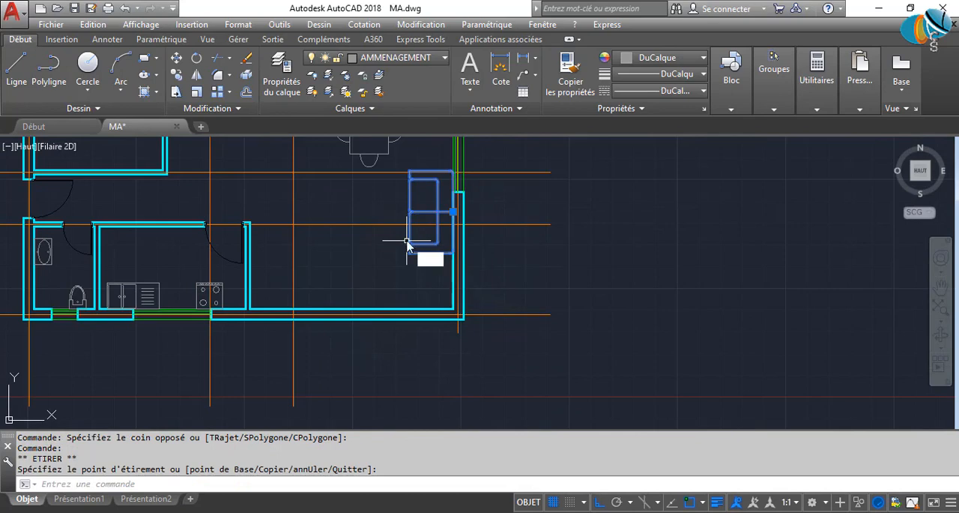
{"action": "type", "text": "CP"}
{"action": "key", "text": "Return"}
{"action": "left_click", "coordinate": [412, 278]}
{"action": "left_click", "coordinate": [269, 265]}
{"action": "key", "text": "Escape"}
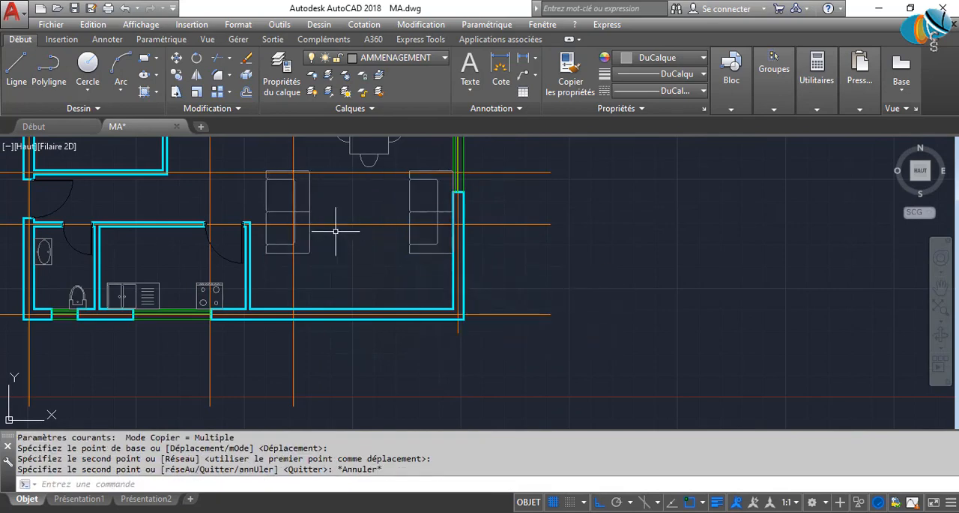
Rotate the copied sofa block by 90° counterclockwise so its back faces the dining table.
{"action": "left_click", "coordinate": [306, 196]}
{"action": "left_click", "coordinate": [307, 193]}
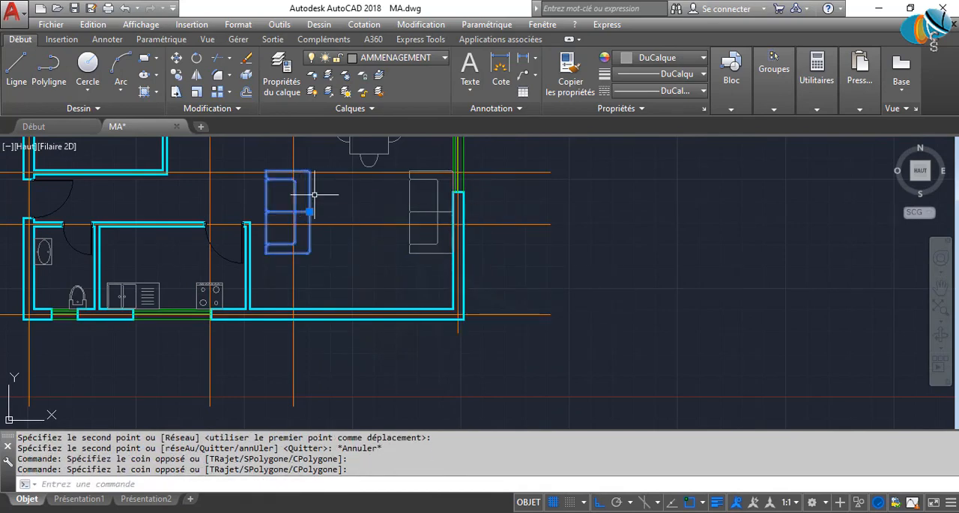
{"action": "type", "text": "ROPT"}
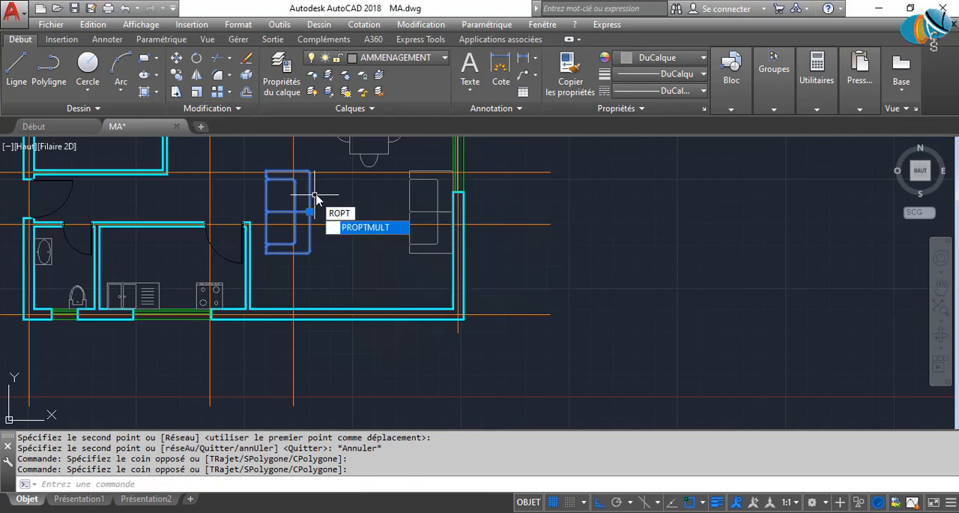
{"action": "key", "text": "Return"}
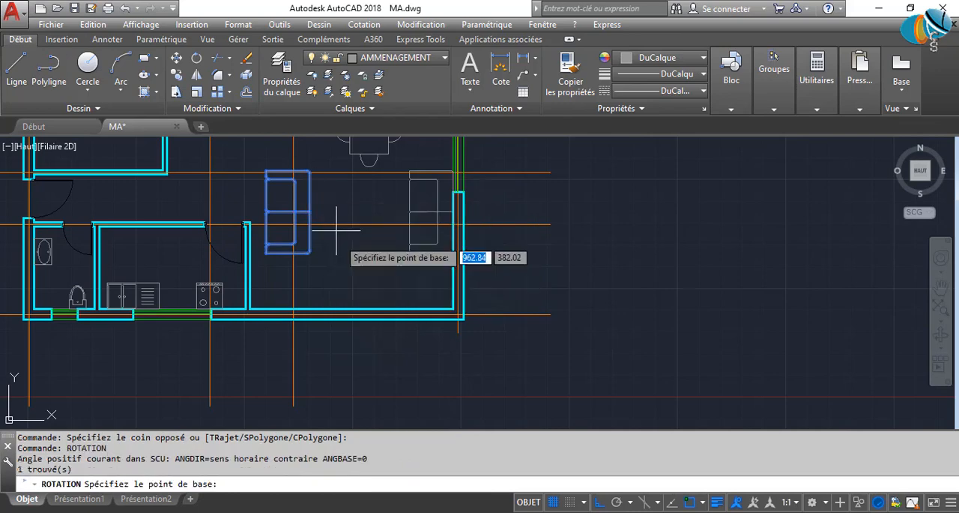
{"action": "left_click", "coordinate": [353, 216]}
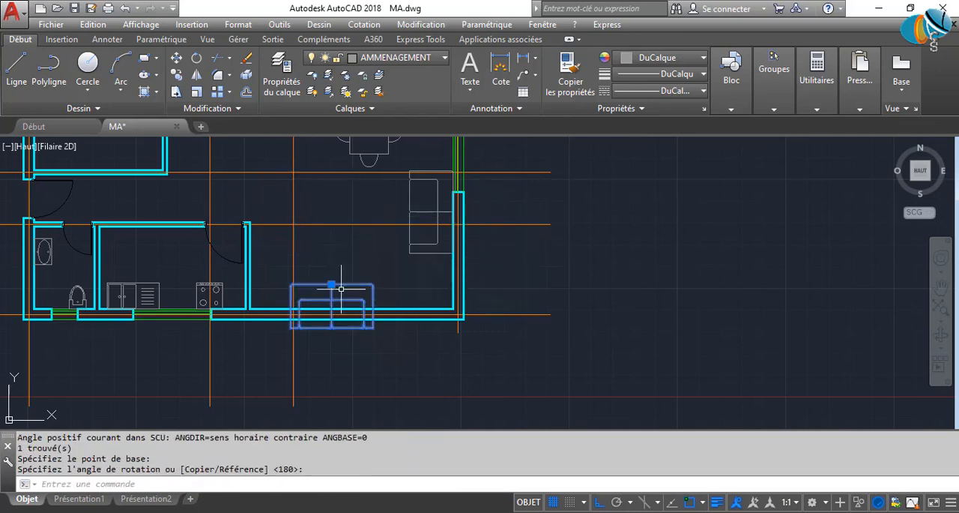
Move the rotated sofa block to just below the dining table, beside the sofa on the right wall.
{"action": "left_click", "coordinate": [341, 288]}
{"action": "left_click", "coordinate": [332, 285]}
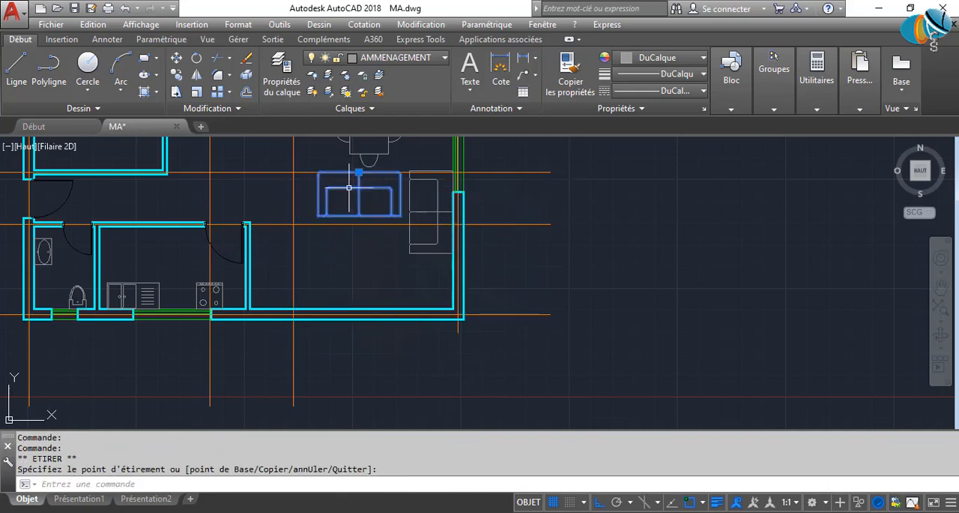
{"action": "middle_click_drag", "start_coordinate": [349, 188], "coordinate": [351, 274]}
{"action": "scroll", "coordinate": [389, 275], "scroll_direction": "up", "scroll_amount": 2}
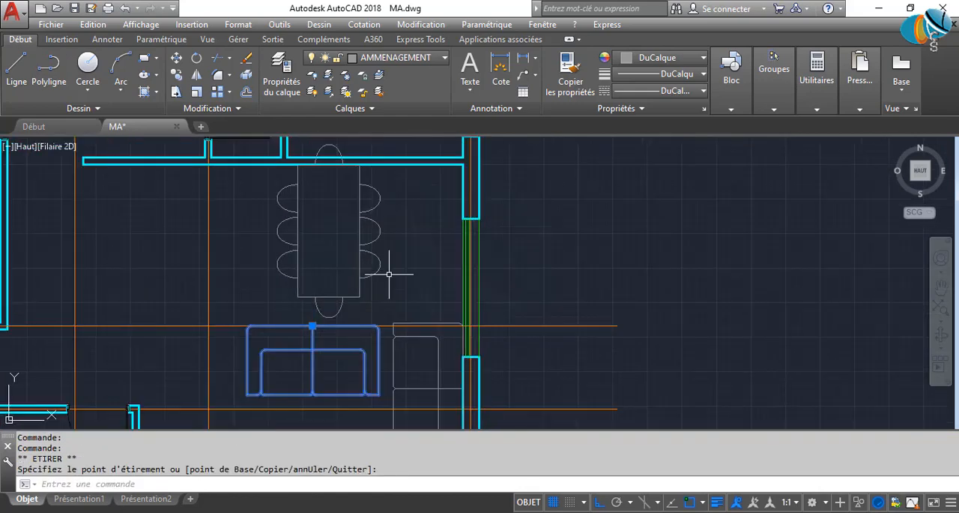
Rotate the dining table block by 270° about its centre so its long side runs horizontally.
{"action": "key", "text": "Escape"}
{"action": "left_click", "coordinate": [389, 274]}
{"action": "type", "text": "ROT"}
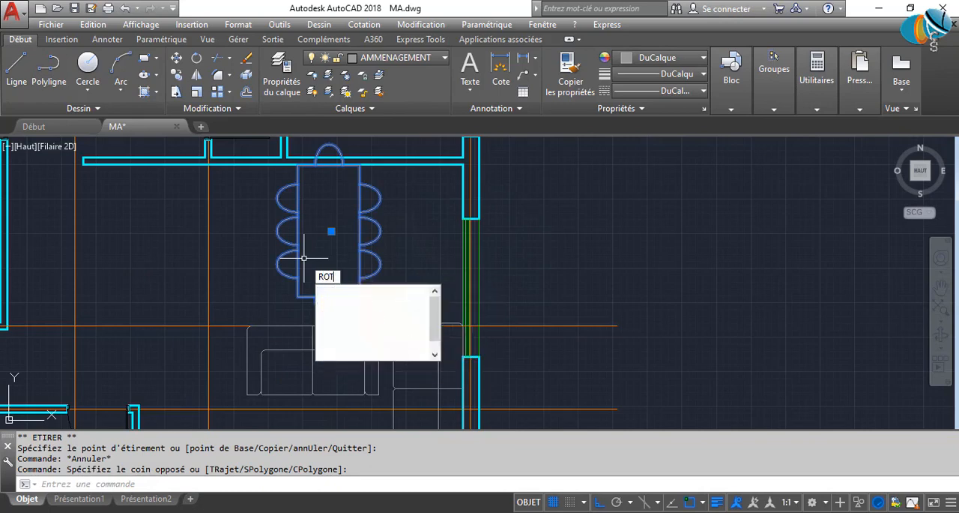
{"action": "key", "text": "Return"}
{"action": "left_click", "coordinate": [327, 228]}
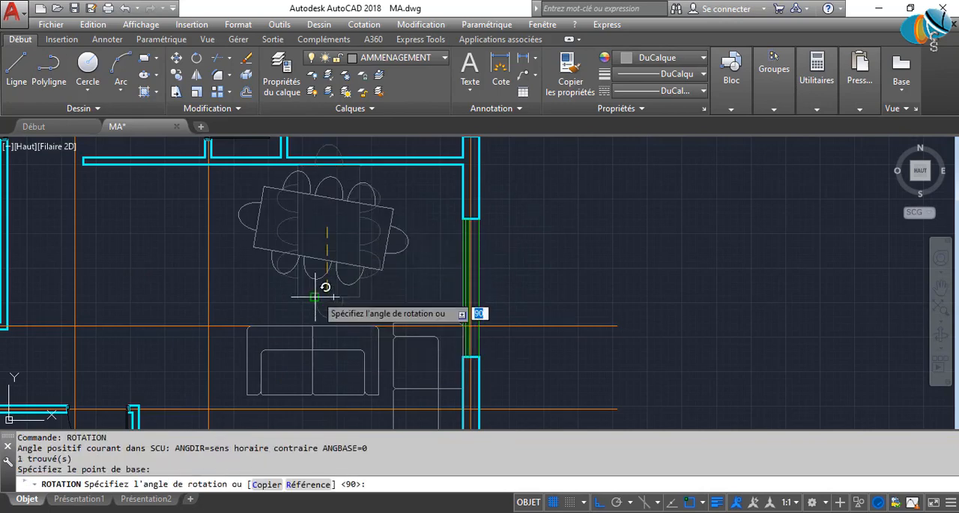
{"action": "left_click", "coordinate": [329, 323]}
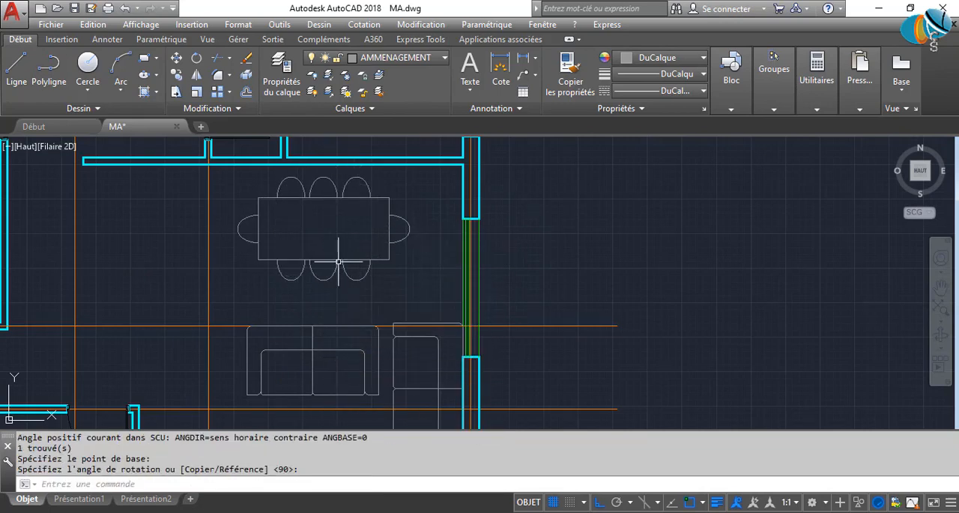
{"action": "left_click", "coordinate": [351, 265]}
{"action": "left_click", "coordinate": [297, 202]}
{"action": "left_click", "coordinate": [328, 227]}
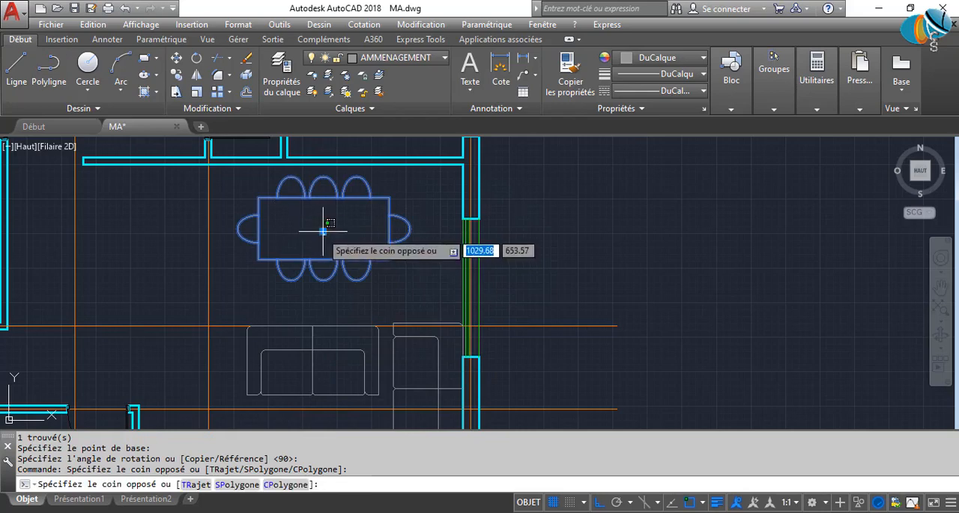
{"action": "left_click", "coordinate": [321, 231]}
{"action": "left_click", "coordinate": [323, 231]}
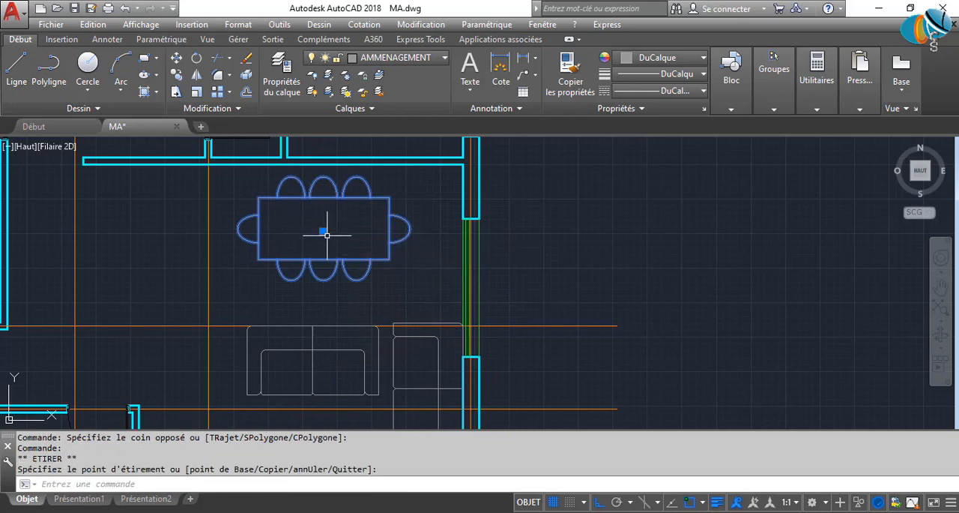
{"action": "key", "text": "Escape"}
{"action": "middle_click_drag", "start_coordinate": [342, 311], "coordinate": [378, 217]}
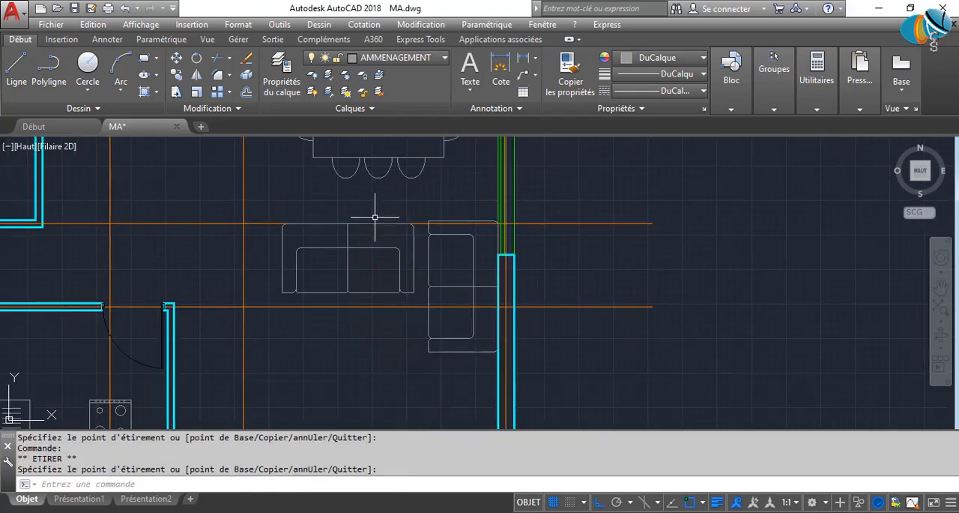
{"action": "left_click", "coordinate": [363, 272]}
{"action": "mouse_move", "coordinate": [350, 267]}
{"action": "middle_mouse_down"}
{"action": "mouse_move", "coordinate": [369, 188]}
{"action": "mouse_move", "coordinate": [332, 285]}
{"action": "middle_mouse_up"}
{"action": "type", "text": "ro"}
{"action": "key", "text": "Return"}
{"action": "left_click", "coordinate": [340, 302]}
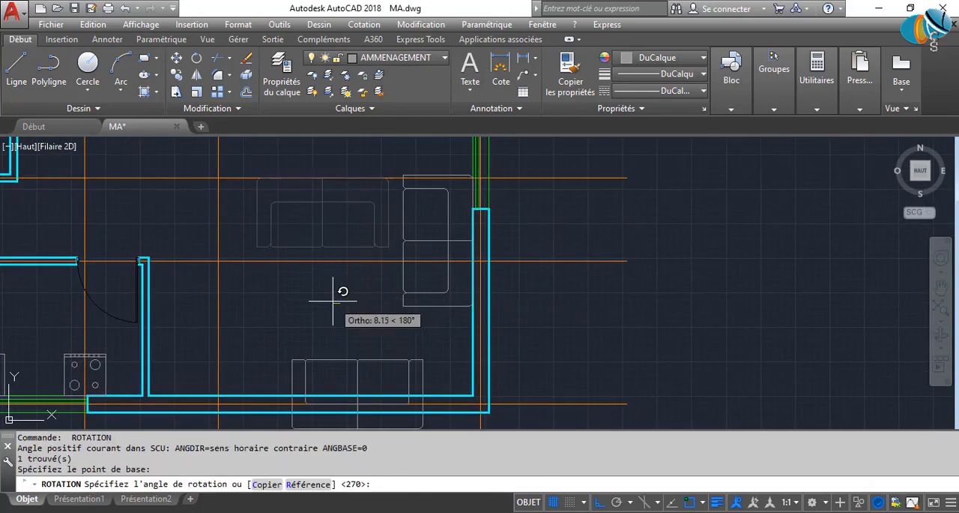
{"action": "key", "text": "Escape"}
Move the sofa block below the dining table slightly left, away from the sofa on the right wall.
{"action": "left_click", "coordinate": [295, 191]}
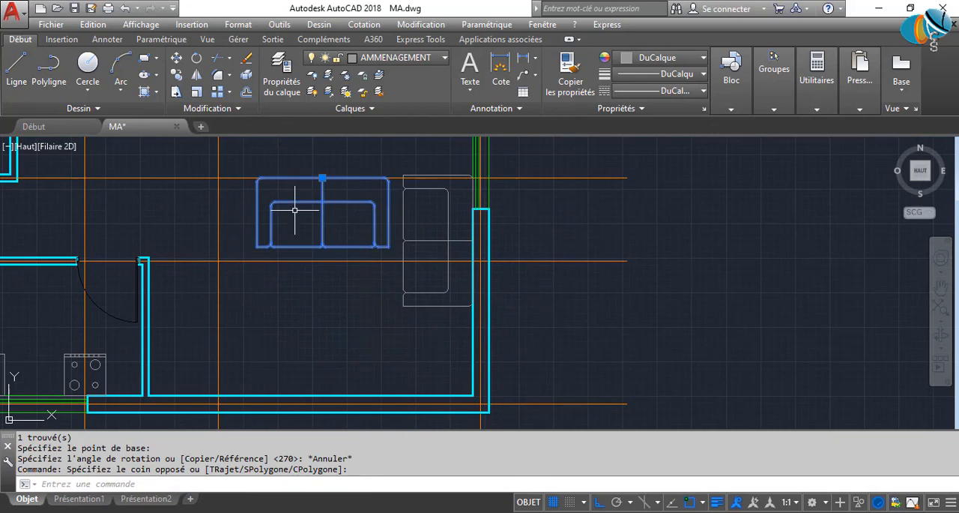
{"action": "type", "text": "dp"}
{"action": "key", "text": "Return"}
{"action": "left_click", "coordinate": [323, 324]}
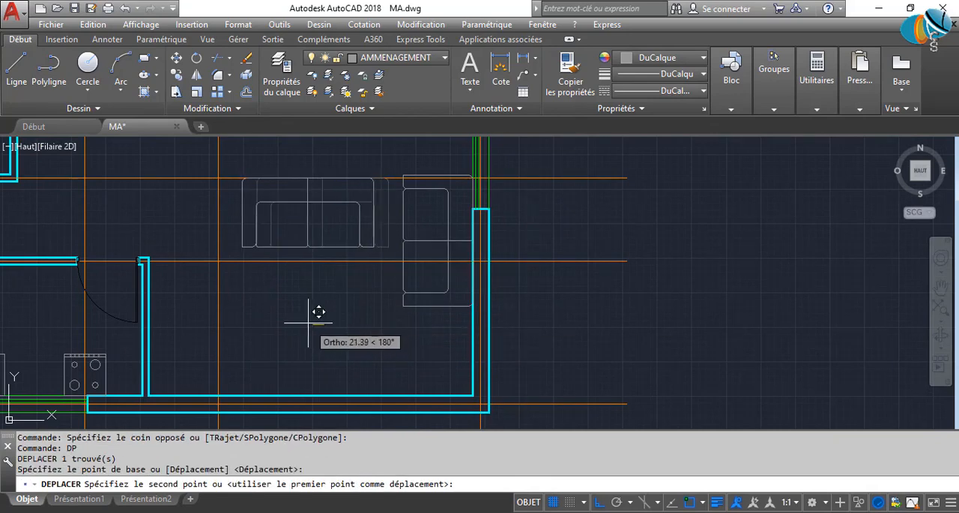
{"action": "left_click", "coordinate": [306, 321]}
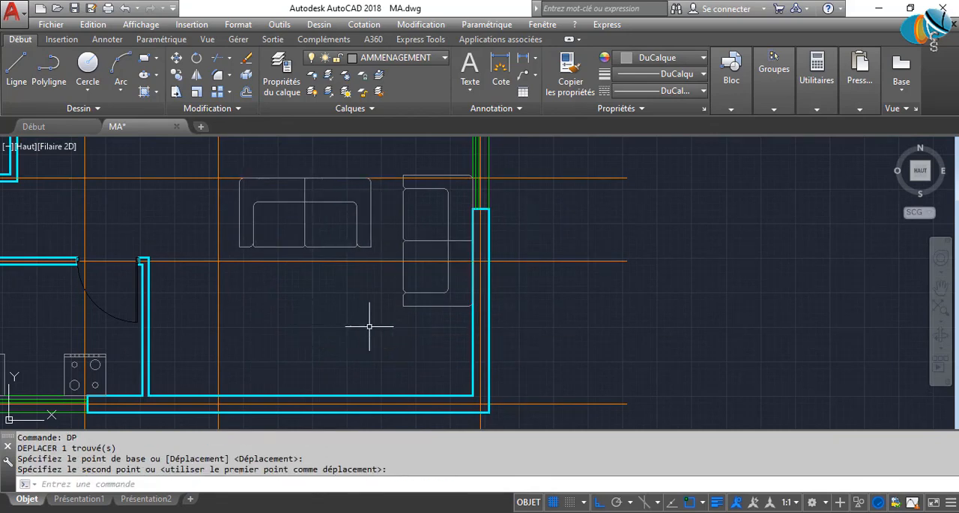
Move the sofa block on the right wall slightly down along the wall.
{"action": "left_click", "coordinate": [431, 317]}
{"action": "left_click", "coordinate": [380, 296]}
{"action": "key", "text": "Return"}
{"action": "left_click", "coordinate": [360, 298]}
{"action": "left_click", "coordinate": [359, 306]}
{"action": "middle_click_drag", "start_coordinate": [359, 306], "coordinate": [357, 386]}
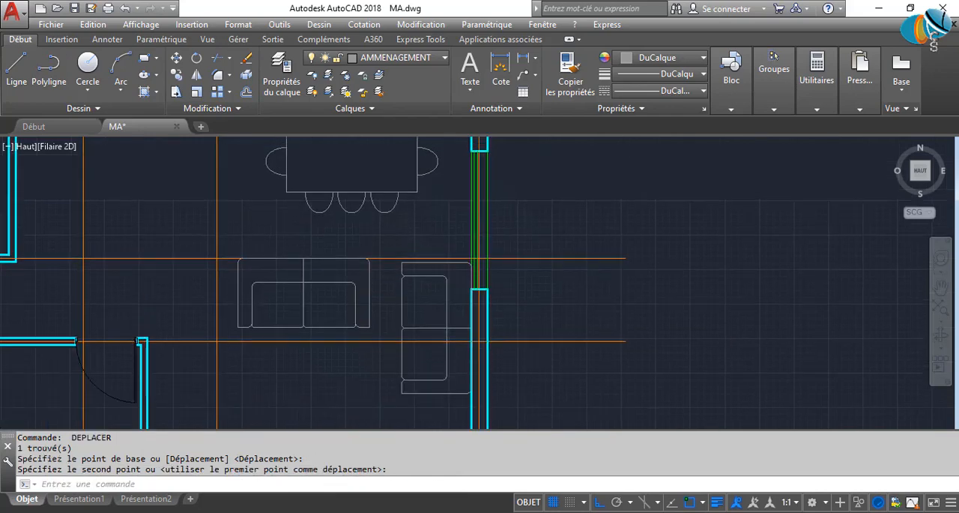
Move the horizontal sofa block straight up, closer to the dining table chairs.
{"action": "left_click", "coordinate": [335, 287]}
{"action": "left_click", "coordinate": [282, 337]}
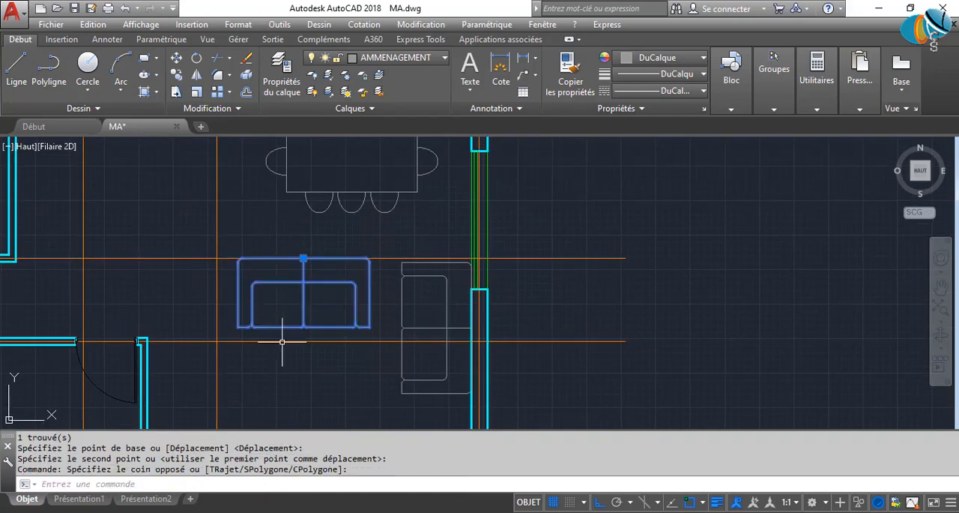
{"action": "key", "text": "Return"}
{"action": "left_click", "coordinate": [309, 391]}
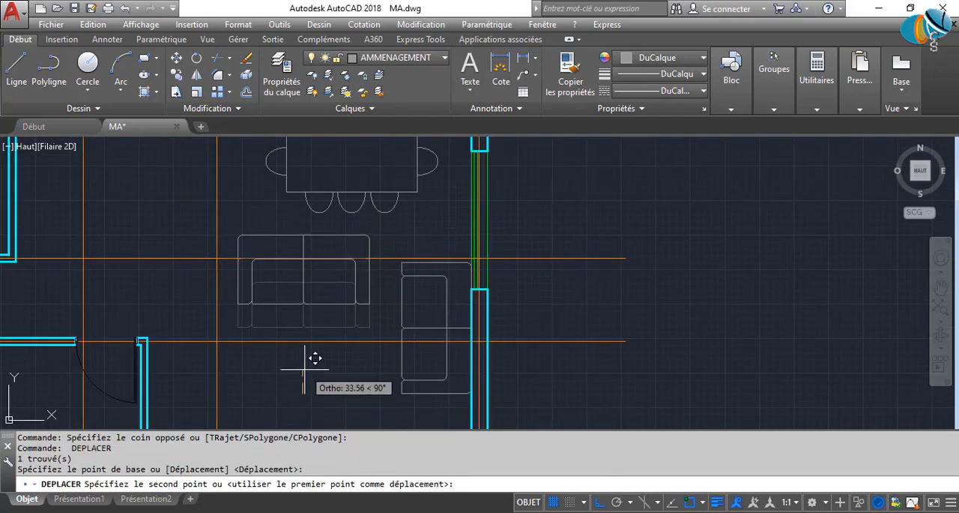
{"action": "left_click", "coordinate": [307, 372]}
Move the 90 by 40 rectangle from outside the house plan onto the living room's lower wall.
{"action": "middle_click_drag", "start_coordinate": [317, 375], "coordinate": [326, 249]}
{"action": "scroll", "coordinate": [324, 235], "scroll_direction": "down", "scroll_amount": 5}
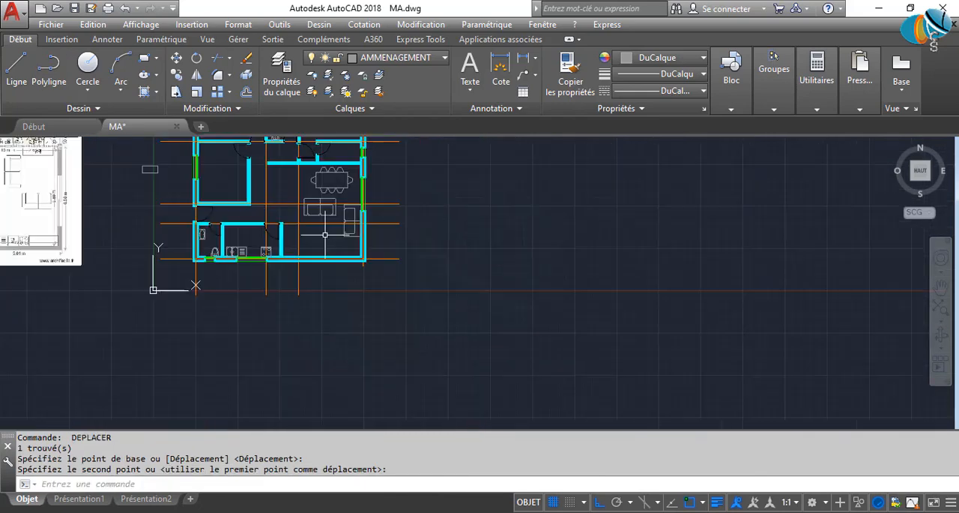
{"action": "left_click", "coordinate": [144, 167]}
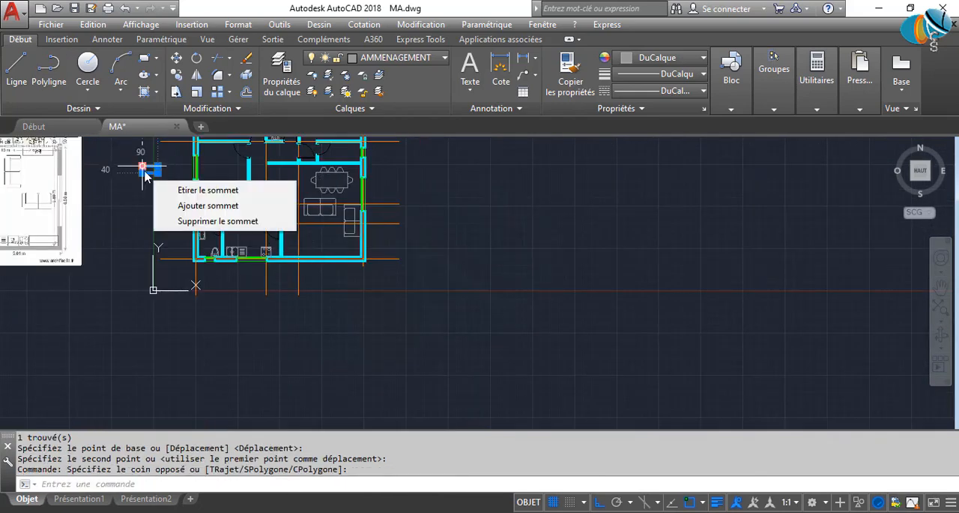
{"action": "key", "text": "space"}
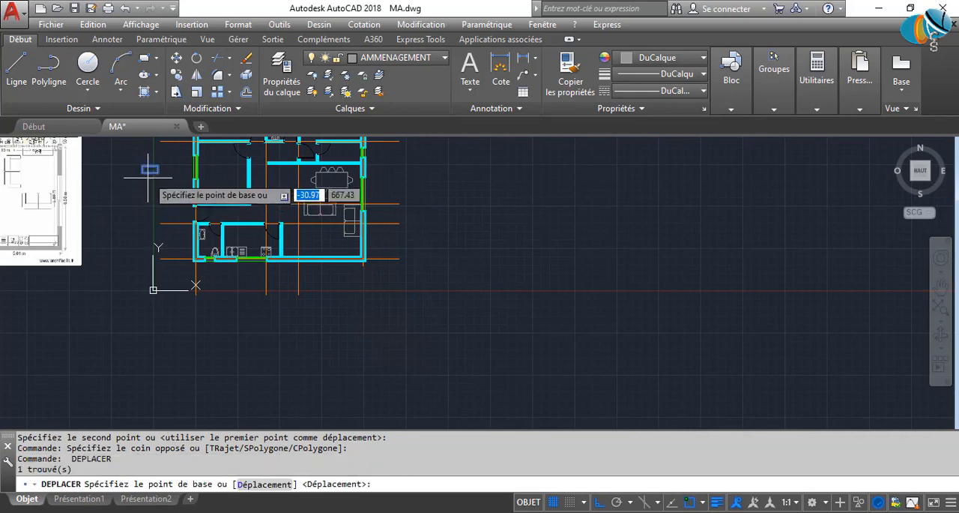
{"action": "left_click", "coordinate": [150, 169]}
{"action": "scroll", "coordinate": [307, 238], "scroll_direction": "up", "scroll_amount": 8}
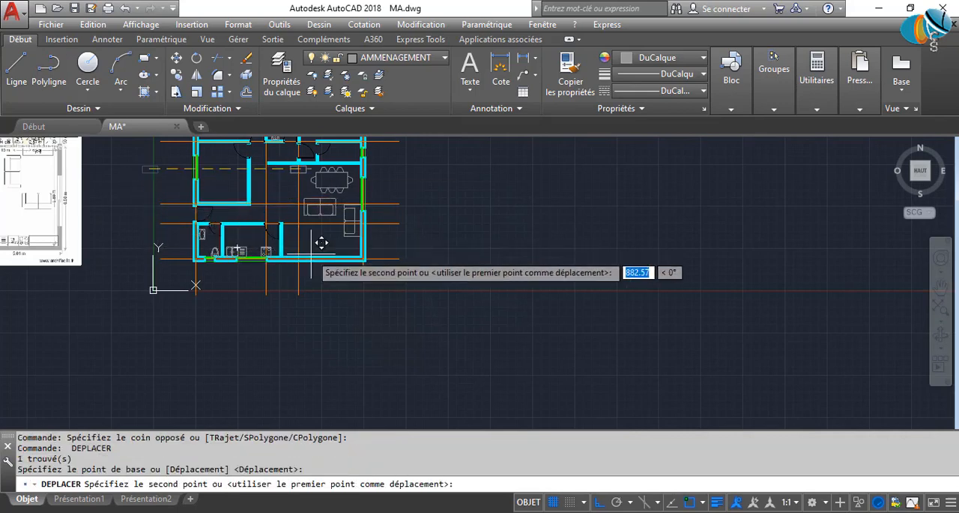
{"action": "left_click", "coordinate": [318, 253]}
{"action": "scroll", "coordinate": [320, 253], "scroll_direction": "up", "scroll_amount": 2}
Move the rectangle vertically so its bottom edge rests on the inner face of the living room's lower wall.
{"action": "left_click", "coordinate": [319, 252]}
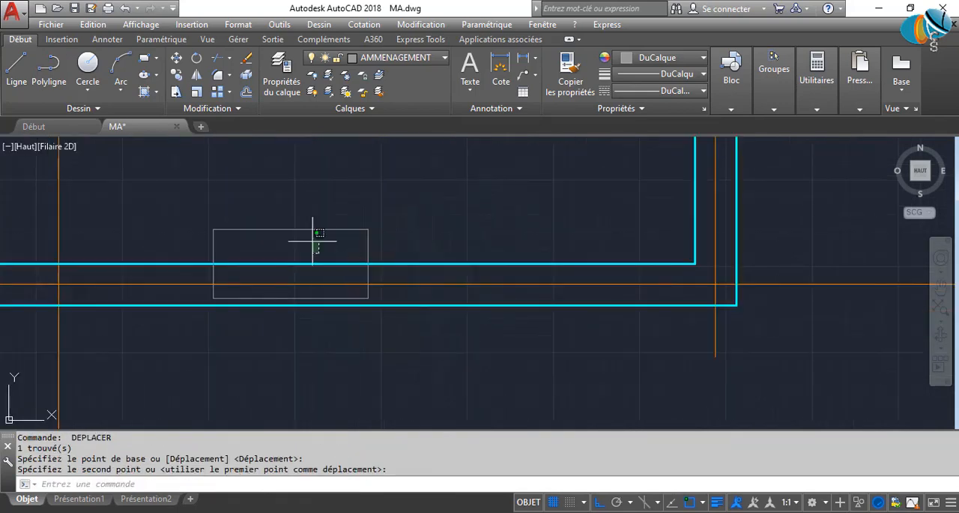
{"action": "left_click", "coordinate": [306, 208]}
{"action": "key", "text": "space"}
{"action": "left_click", "coordinate": [291, 298]}
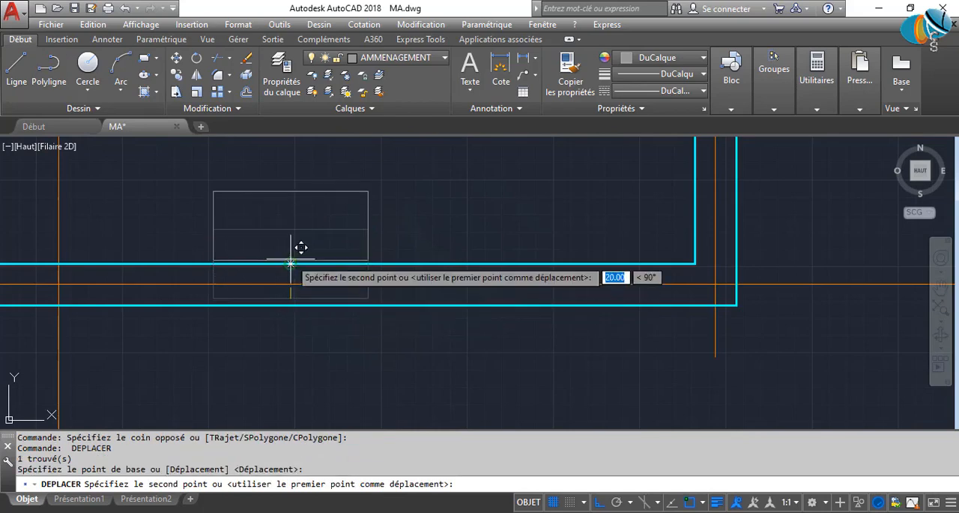
{"action": "left_click", "coordinate": [291, 263]}
Move the rectangle about 11 units left along the lower wall to centre it opposite the horizontal sofa.
{"action": "scroll", "coordinate": [383, 247], "scroll_direction": "down", "scroll_amount": 4}
{"action": "middle_click_drag", "start_coordinate": [366, 263], "coordinate": [370, 342]}
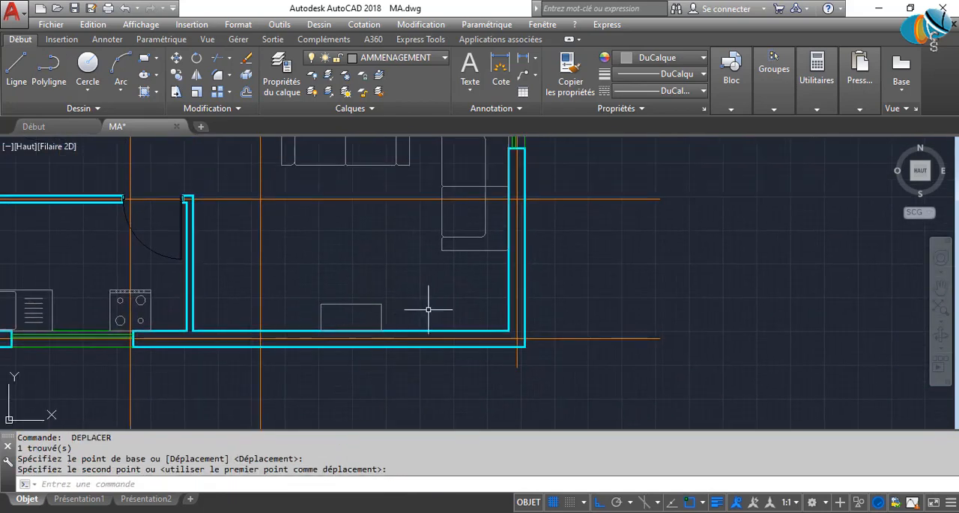
{"action": "scroll", "coordinate": [423, 311], "scroll_direction": "up", "scroll_amount": 4}
{"action": "left_click", "coordinate": [377, 327]}
{"action": "left_click", "coordinate": [289, 242]}
{"action": "key", "text": "space"}
{"action": "left_click", "coordinate": [320, 234]}
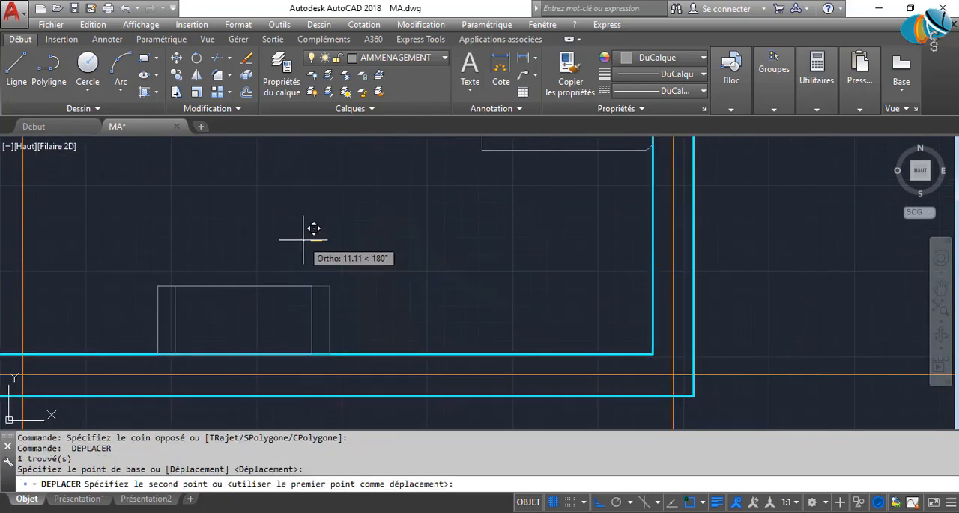
{"action": "left_click", "coordinate": [304, 240]}
Draw a 45 by 70 rectangle in the living room, starting just below the horizontal sofa.
{"action": "scroll", "coordinate": [366, 249], "scroll_direction": "down", "scroll_amount": 5}
{"action": "middle_click_drag", "start_coordinate": [369, 255], "coordinate": [416, 360]}
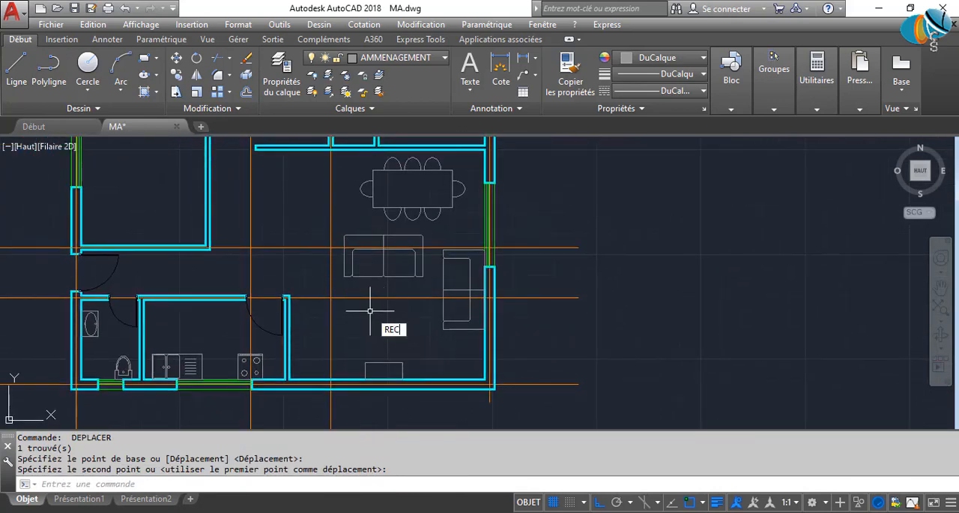
{"action": "key", "text": "Return"}
{"action": "scroll", "coordinate": [369, 310], "scroll_direction": "up", "scroll_amount": 2}
{"action": "left_click", "coordinate": [362, 278]}
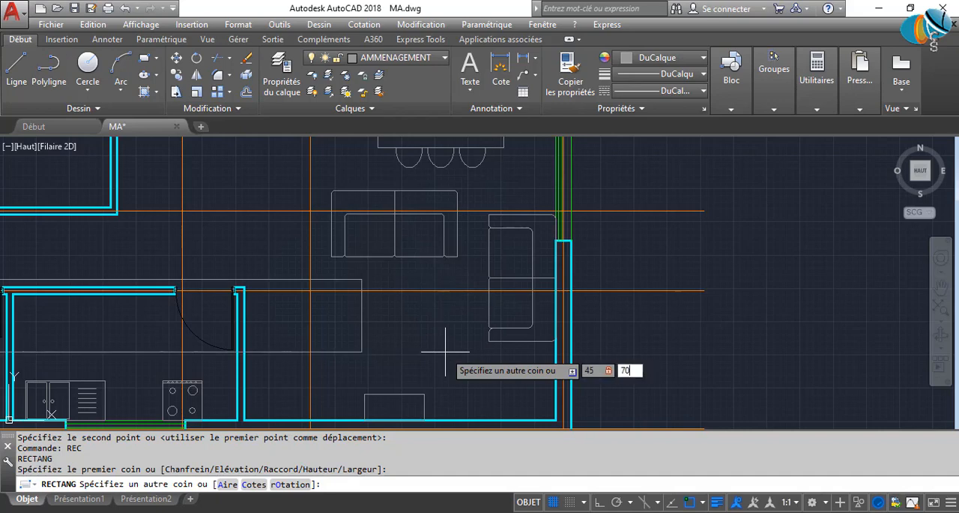
{"action": "key", "text": "Return"}
Move the 45 by 70 rectangle straight down, clear of the sofa and just above the cabinet on the lower wall.
{"action": "left_click", "coordinate": [383, 273]}
{"action": "left_click", "coordinate": [370, 286]}
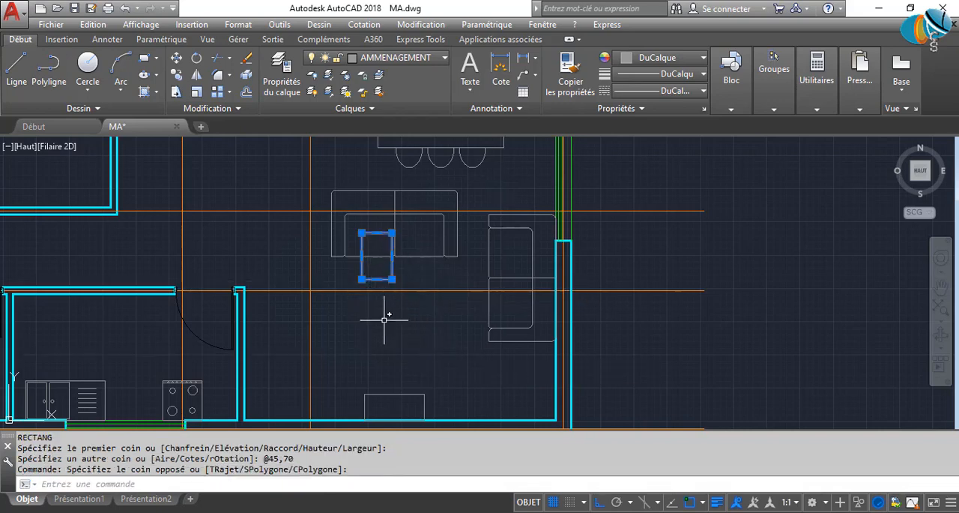
{"action": "type", "text": "dp"}
{"action": "key", "text": "Return"}
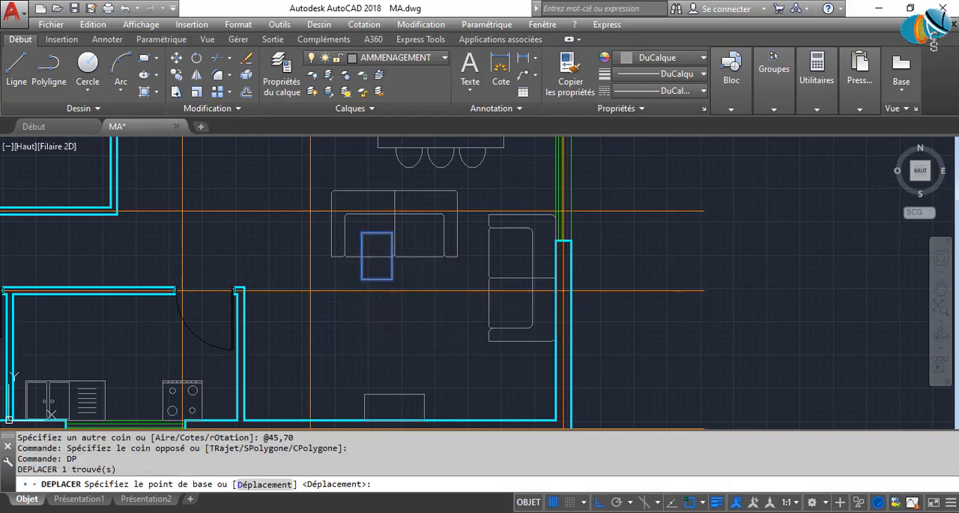
{"action": "left_click", "coordinate": [383, 315]}
{"action": "left_click", "coordinate": [382, 406]}
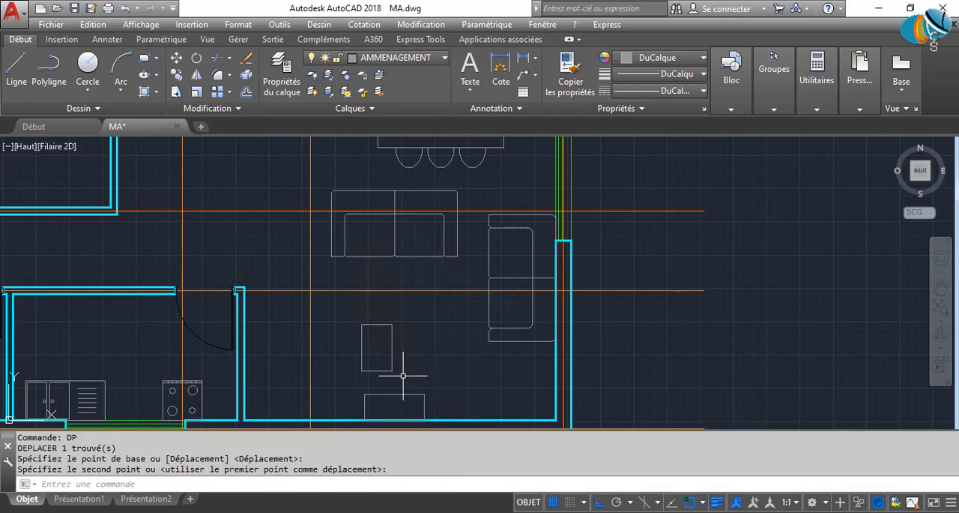
Rotate the 45 by 70 rectangle by 90° counterclockwise so its long side runs horizontally.
{"action": "left_click", "coordinate": [404, 375]}
{"action": "left_click", "coordinate": [360, 332]}
{"action": "type", "text": "ro"}
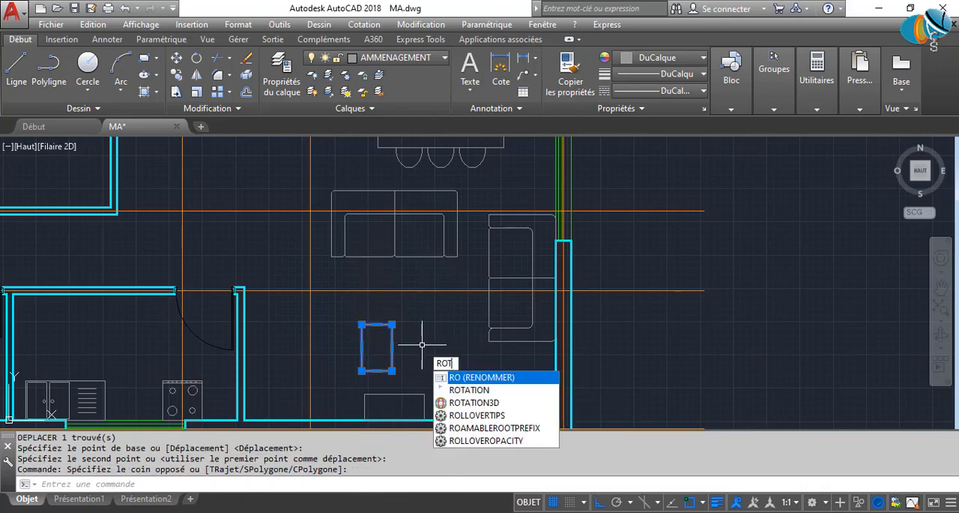
{"action": "key", "text": "Return"}
{"action": "left_click", "coordinate": [422, 344]}
Turn Ortho off and move the rotated rectangle between the horizontal sofa and the cabinet on the lower wall.
{"action": "left_click", "coordinate": [473, 406]}
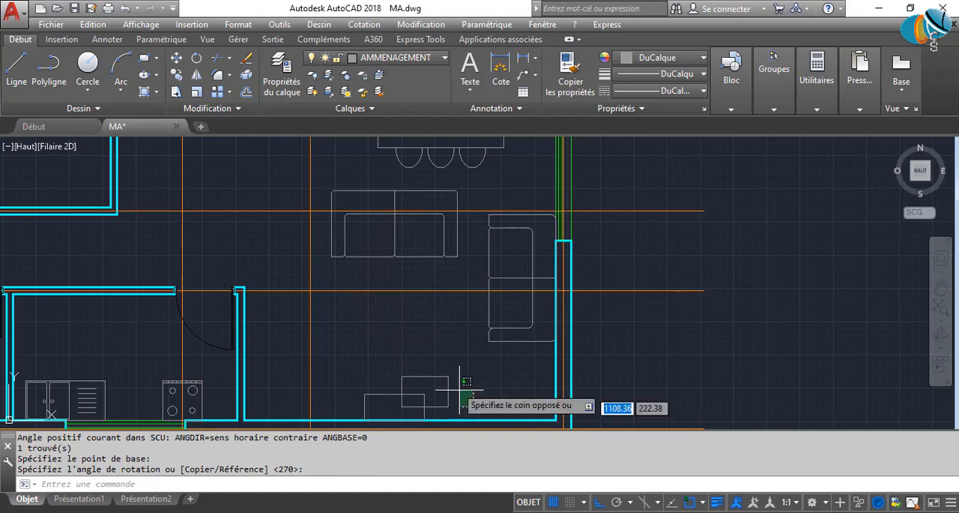
{"action": "left_click", "coordinate": [438, 363]}
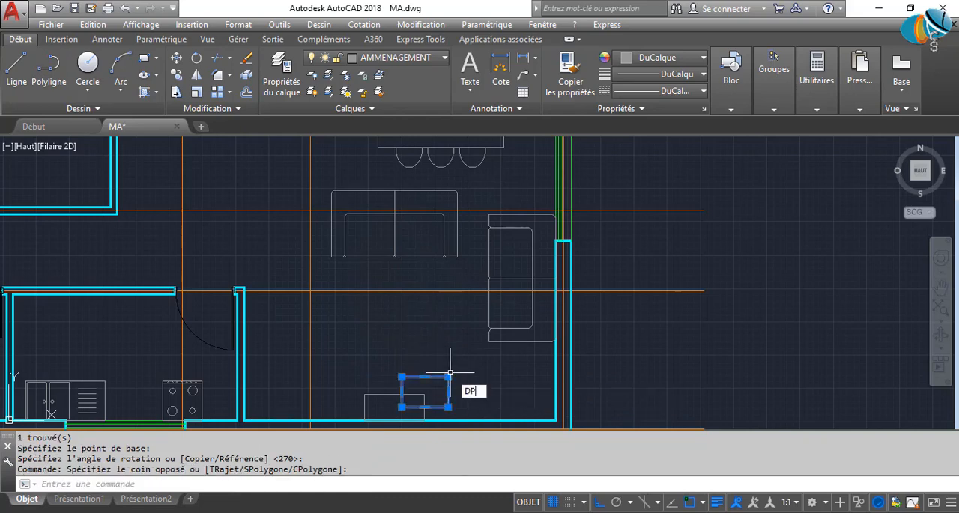
{"action": "key", "text": "Return"}
{"action": "left_click", "coordinate": [425, 393]}
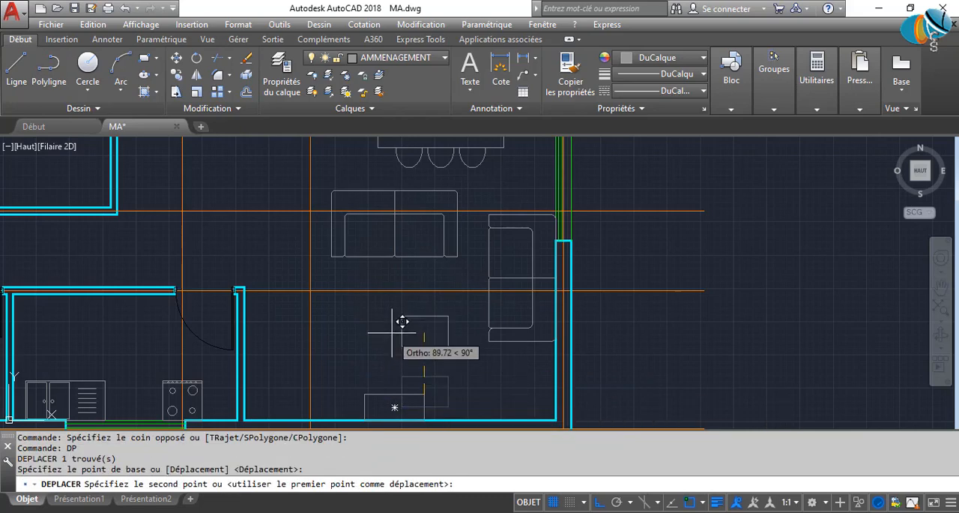
{"action": "key", "text": "F8"}
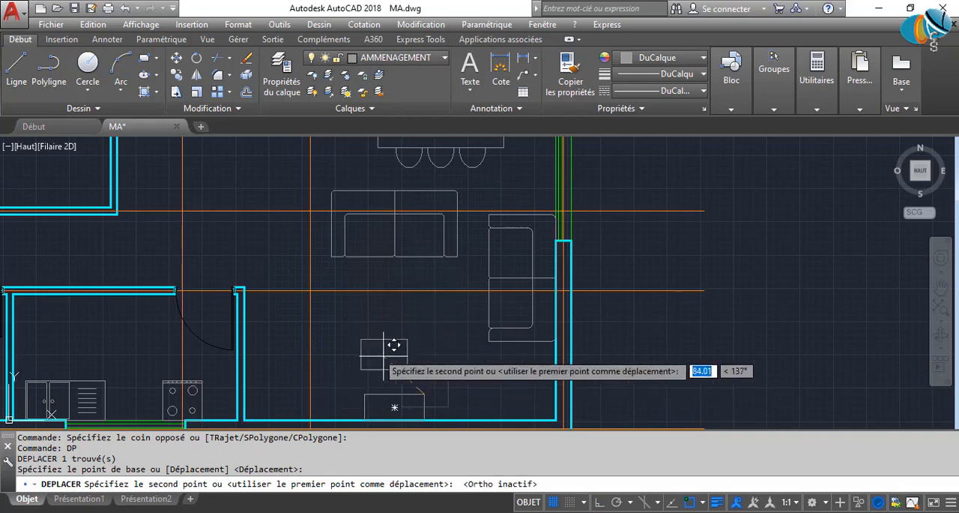
{"action": "left_click", "coordinate": [397, 318]}
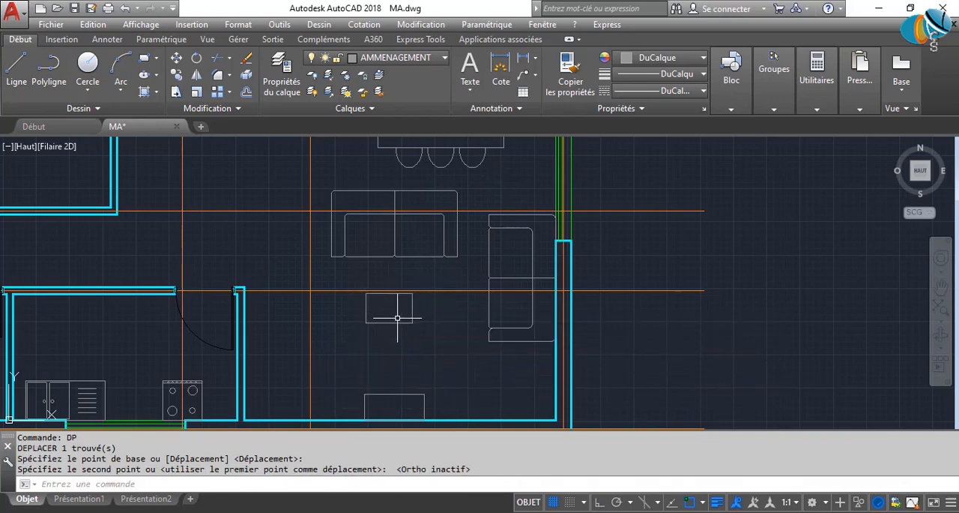
{"action": "left_click", "coordinate": [419, 329]}
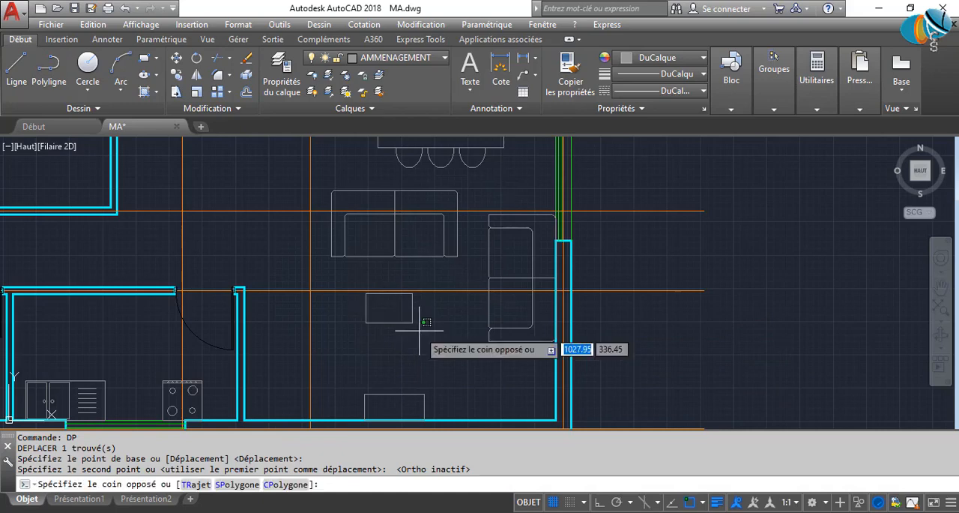
{"action": "key", "text": "Escape"}
{"action": "scroll", "coordinate": [420, 323], "scroll_direction": "up", "scroll_amount": 6}
{"action": "key", "text": "Escape"}
With Ortho on, stretch the right edge of the coffee-table rectangle below the horizontal sofa outward by 20.
{"action": "left_click", "coordinate": [403, 344]}
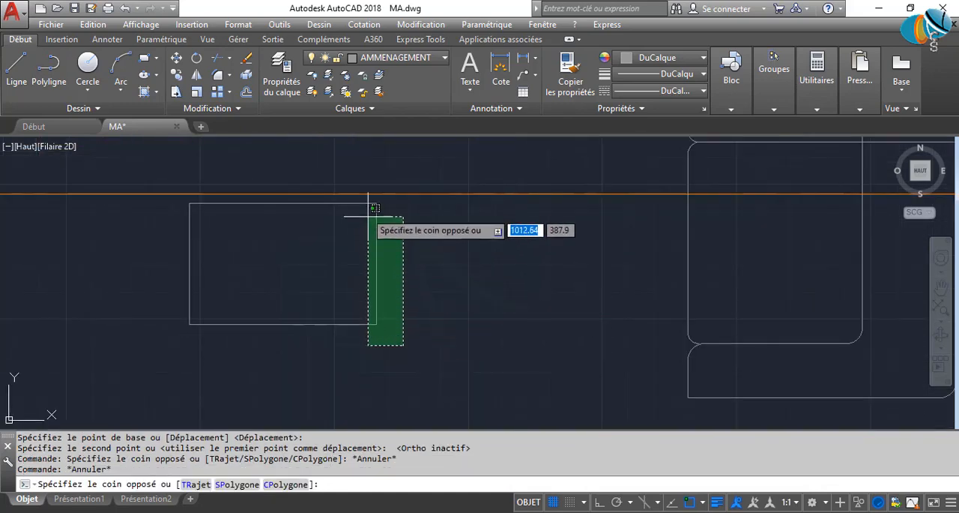
{"action": "left_click", "coordinate": [369, 225]}
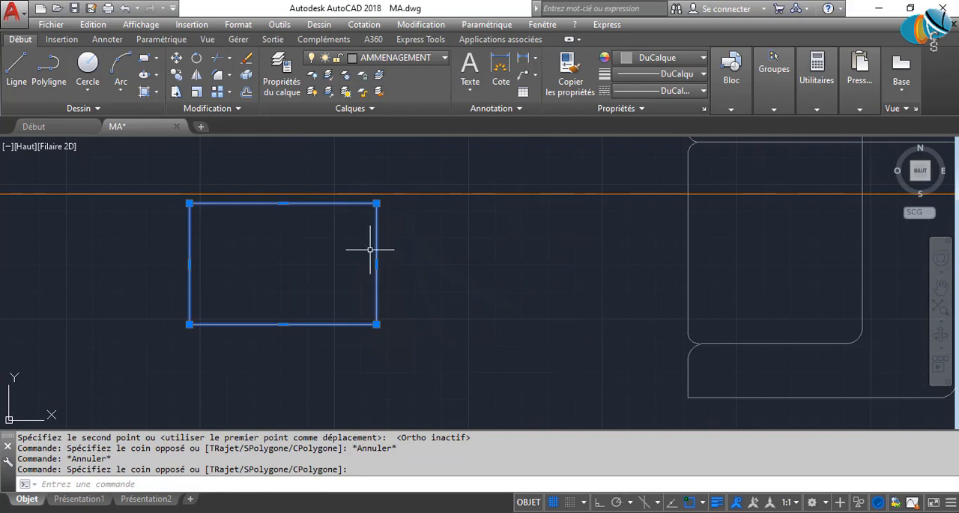
{"action": "left_click", "coordinate": [410, 349]}
{"action": "left_click", "coordinate": [358, 200]}
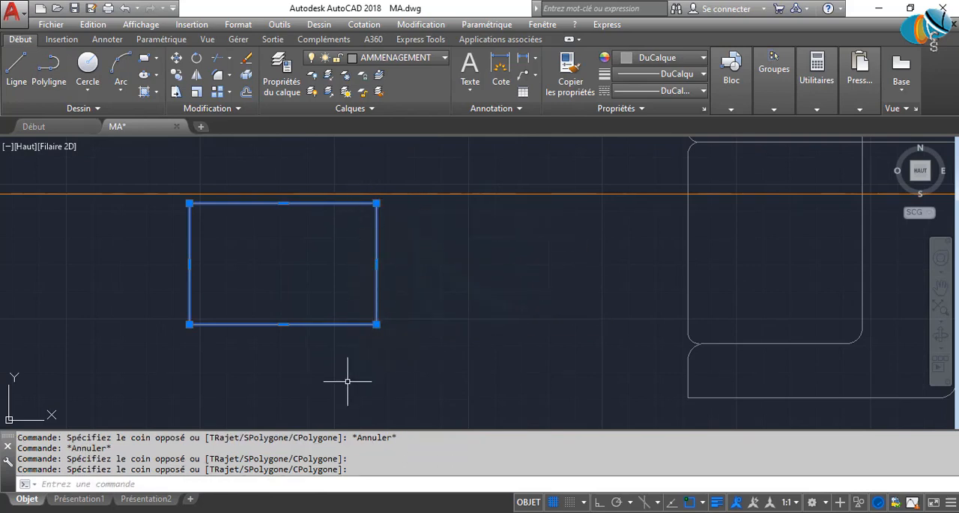
{"action": "type", "text": "ET"}
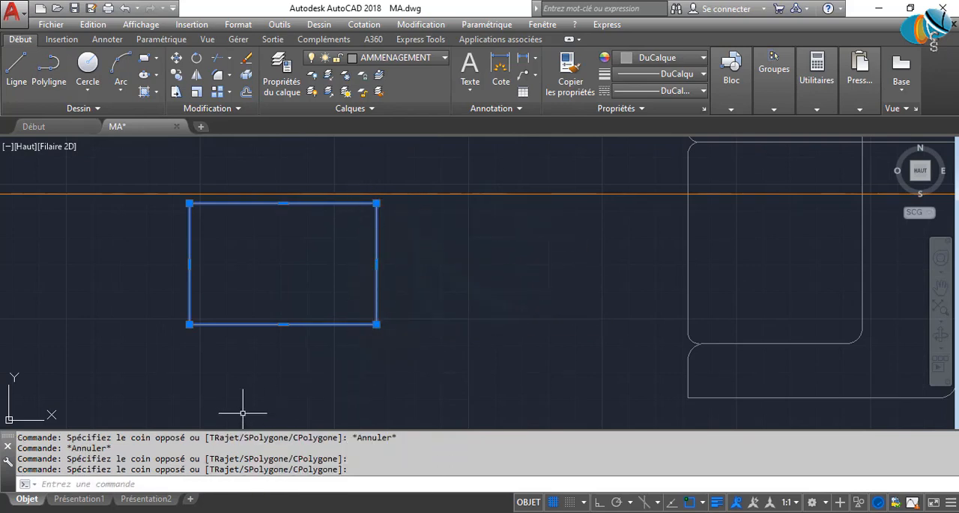
{"action": "key", "text": "Return"}
{"action": "left_click", "coordinate": [262, 363]}
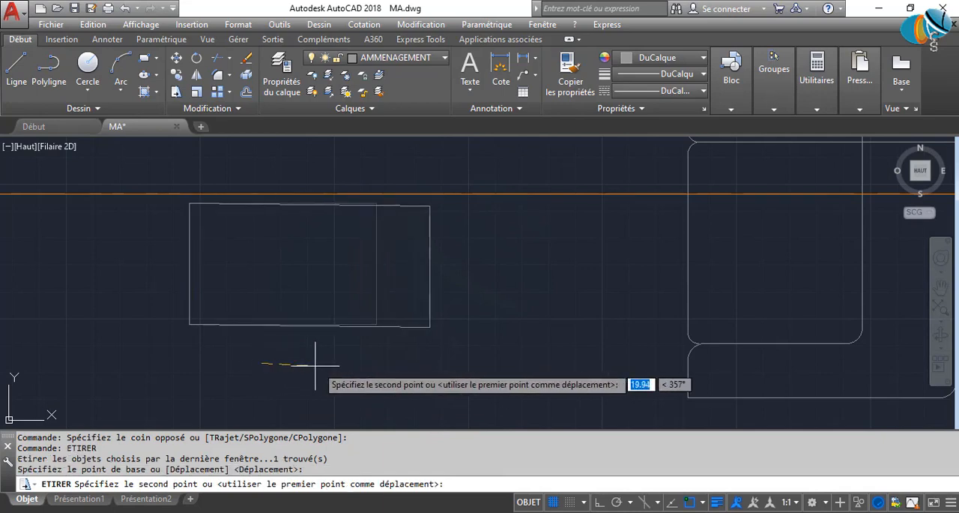
{"action": "key", "text": "F8"}
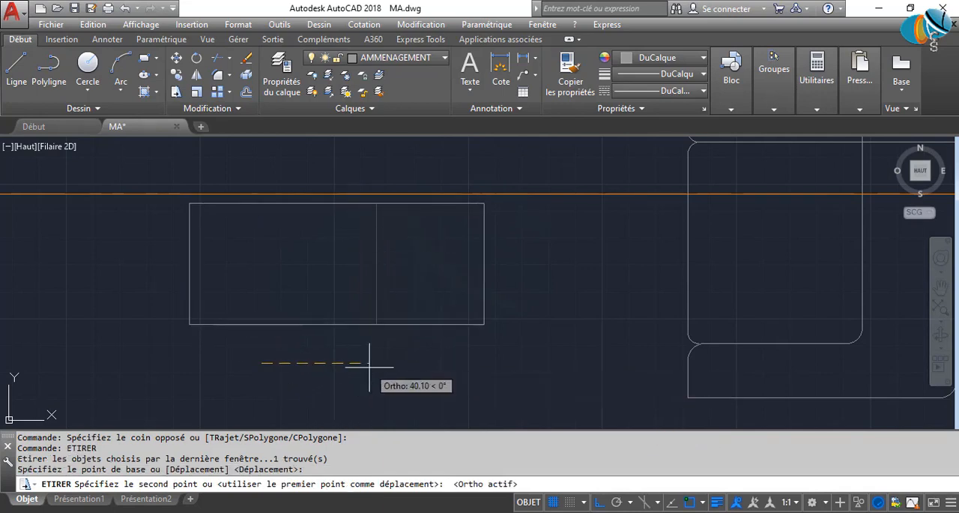
{"action": "type", "text": "20"}
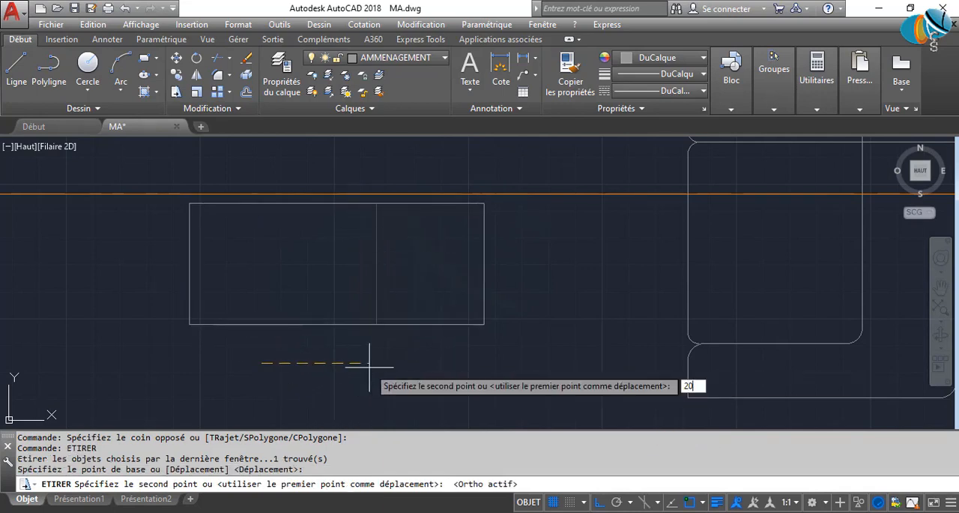
{"action": "key", "text": "Return"}
Stretch the upper edge of the coffee-table rectangle upward by 20.
{"action": "scroll", "coordinate": [368, 366], "scroll_direction": "down", "scroll_amount": 4}
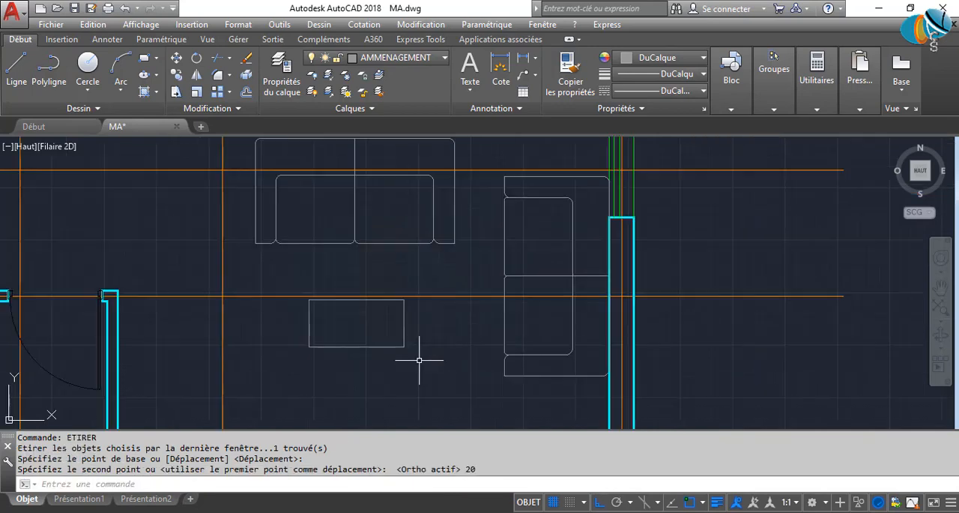
{"action": "left_click", "coordinate": [411, 321]}
{"action": "scroll", "coordinate": [294, 306], "scroll_direction": "up", "scroll_amount": 5}
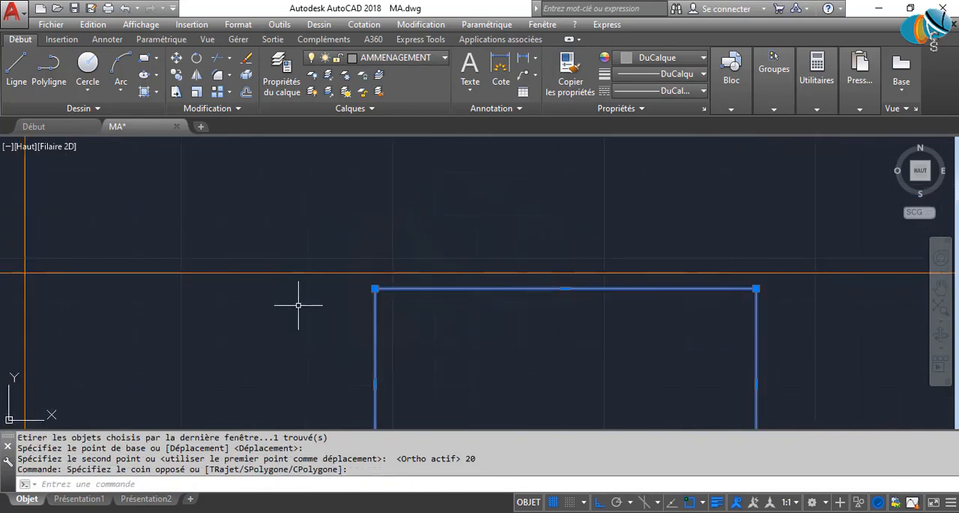
{"action": "key", "text": "Return"}
{"action": "left_click", "coordinate": [290, 357]}
{"action": "type", "text": "20"}
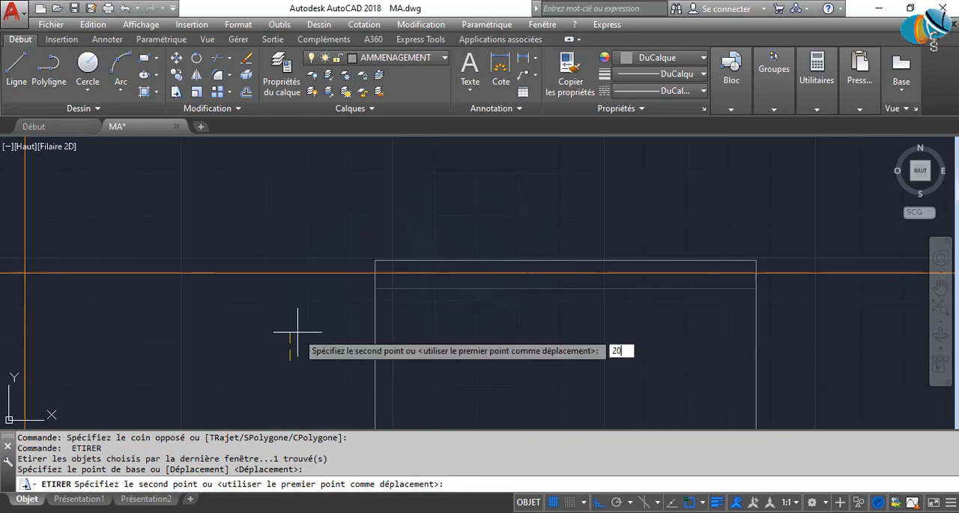
{"action": "key", "text": "Return"}
Stretch the right end of the cabinet on the living room's lower wall outward by 30.
{"action": "scroll", "coordinate": [298, 331], "scroll_direction": "down", "scroll_amount": 5}
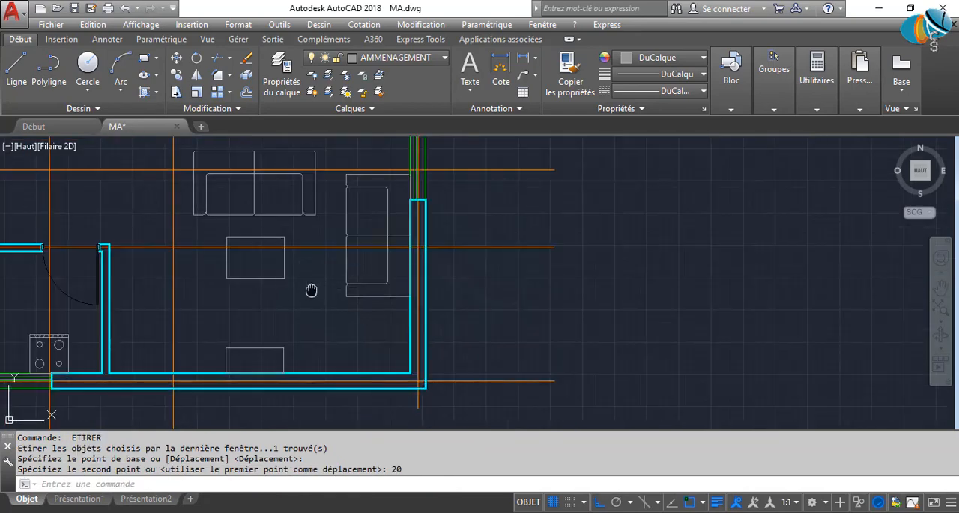
{"action": "middle_click_drag", "start_coordinate": [311, 290], "coordinate": [409, 333]}
{"action": "middle_click_drag", "start_coordinate": [345, 373], "coordinate": [419, 312]}
{"action": "scroll", "coordinate": [424, 340], "scroll_direction": "up", "scroll_amount": 3}
{"action": "scroll", "coordinate": [428, 338], "scroll_direction": "down", "scroll_amount": 3}
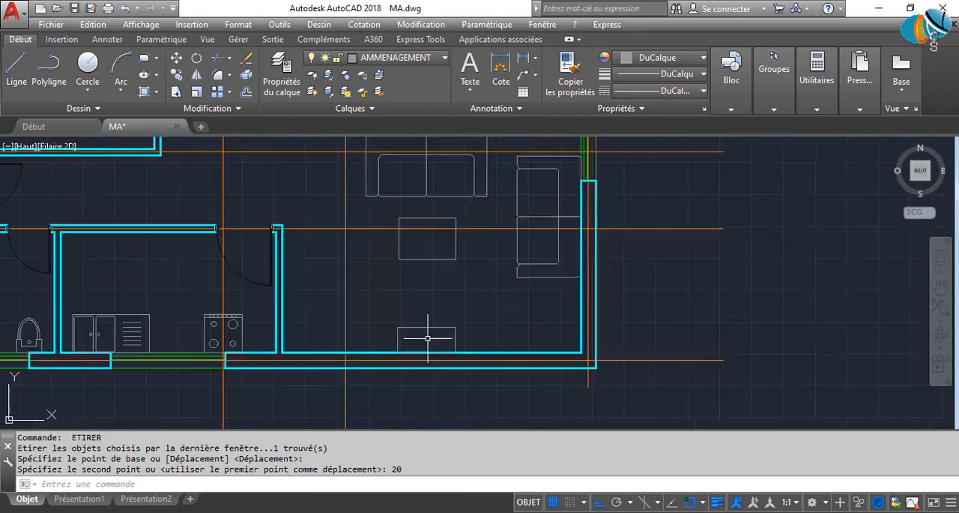
{"action": "scroll", "coordinate": [428, 338], "scroll_direction": "up", "scroll_amount": 6}
{"action": "left_click", "coordinate": [482, 370]}
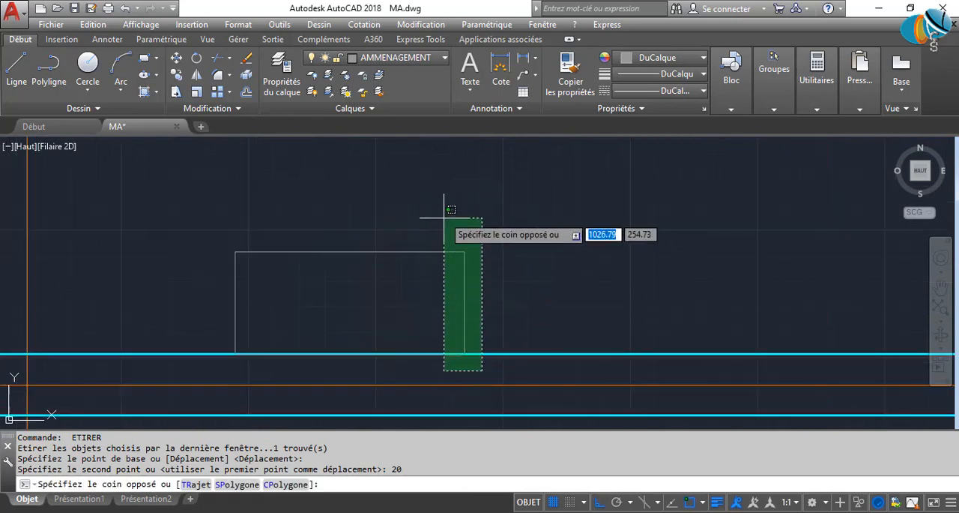
{"action": "left_click", "coordinate": [452, 209]}
{"action": "key", "text": "Return"}
{"action": "left_click", "coordinate": [490, 247]}
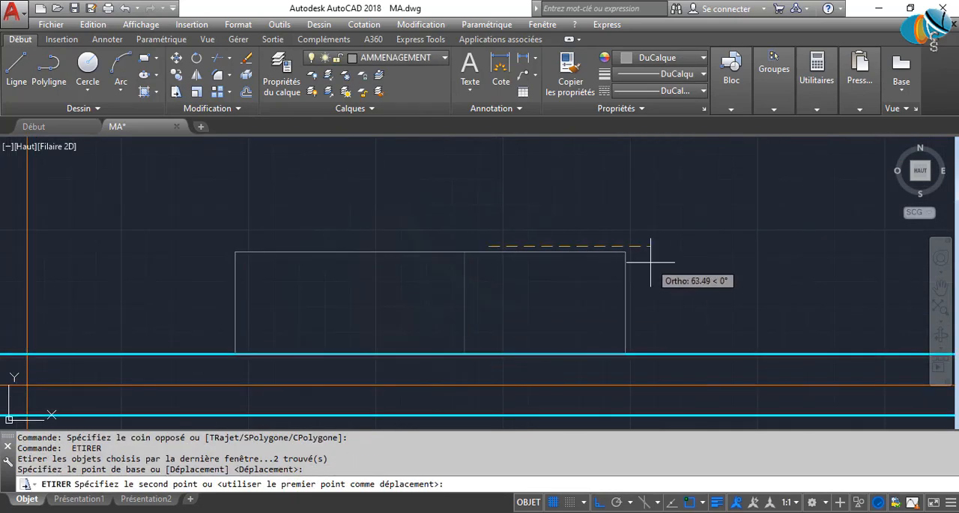
{"action": "type", "text": "3"}
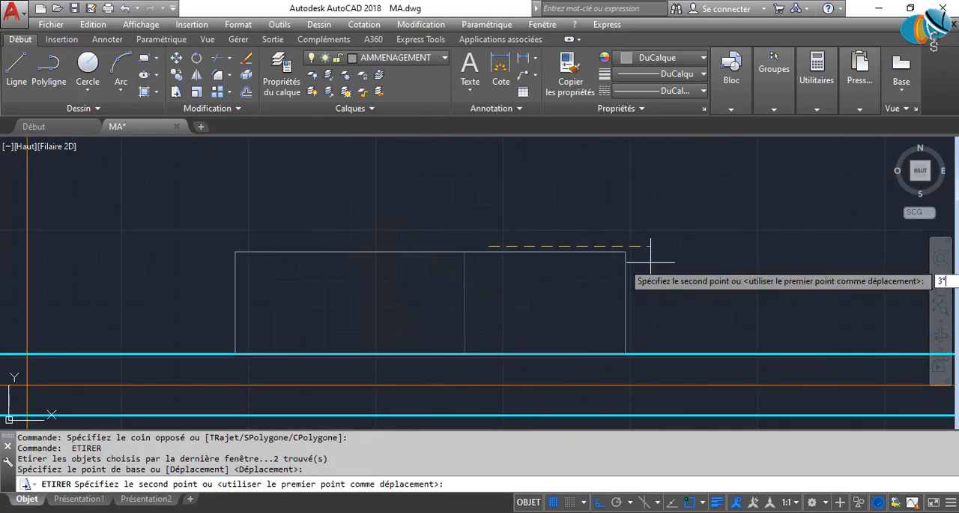
{"action": "type", "text": "0"}
{"action": "key", "text": "Return"}
Stretch the left end of the cabinet on the lower wall outward by 30.
{"action": "scroll", "coordinate": [593, 296], "scroll_direction": "down", "scroll_amount": 6}
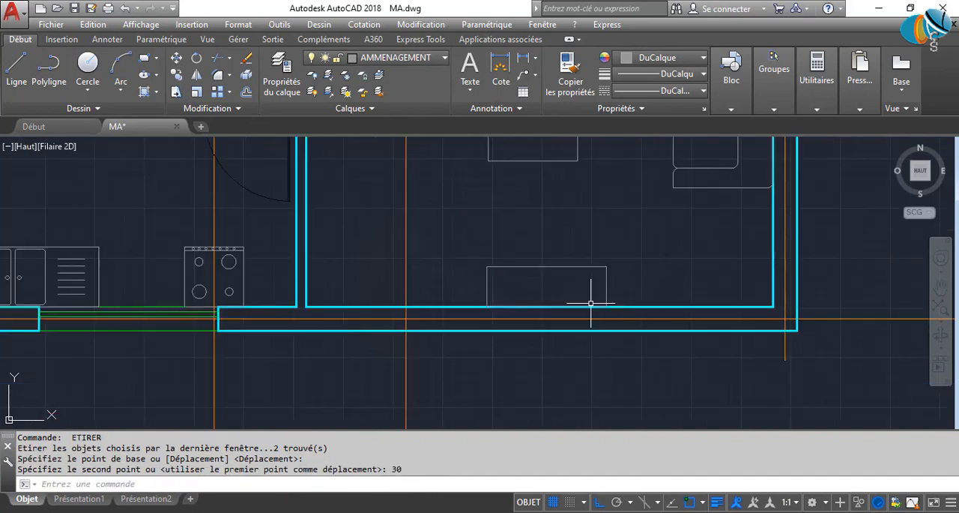
{"action": "scroll", "coordinate": [566, 295], "scroll_direction": "up", "scroll_amount": 2}
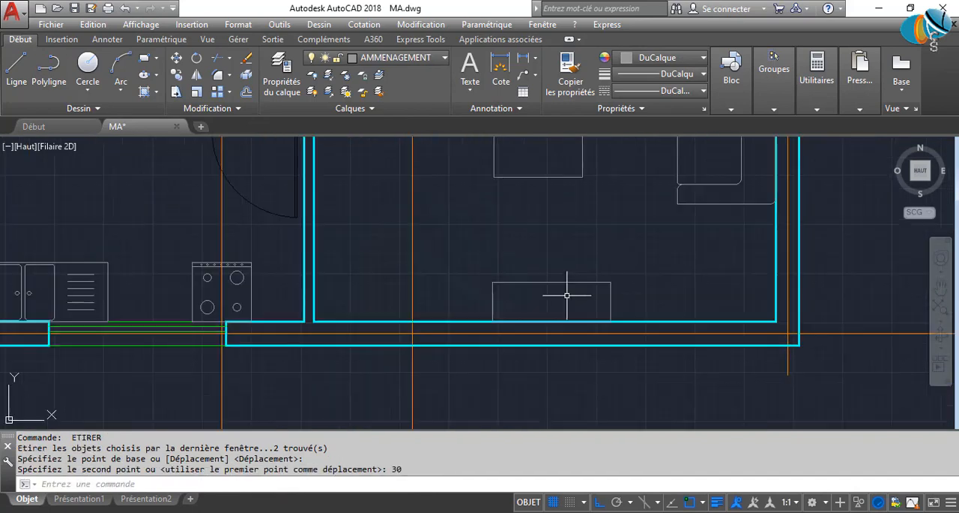
{"action": "scroll", "coordinate": [501, 326], "scroll_direction": "up", "scroll_amount": 4}
{"action": "left_click", "coordinate": [502, 332]}
{"action": "left_click", "coordinate": [426, 201]}
{"action": "key", "text": "Return"}
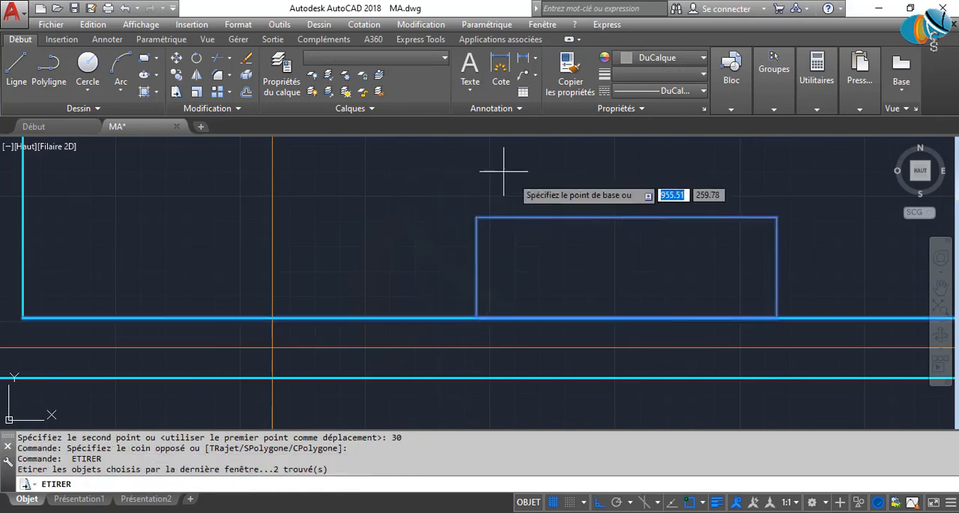
{"action": "left_click", "coordinate": [545, 176]}
{"action": "type", "text": "30"}
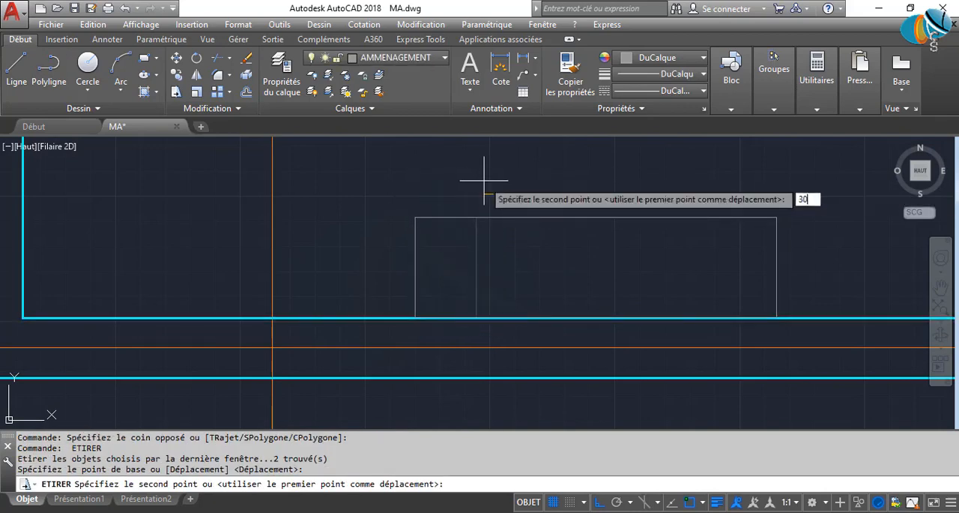
{"action": "key", "text": "Return"}
{"action": "scroll", "coordinate": [488, 183], "scroll_direction": "down", "scroll_amount": 4}
{"action": "scroll", "coordinate": [618, 277], "scroll_direction": "up", "scroll_amount": 2}
{"action": "middle_click_drag", "start_coordinate": [623, 261], "coordinate": [591, 307]}
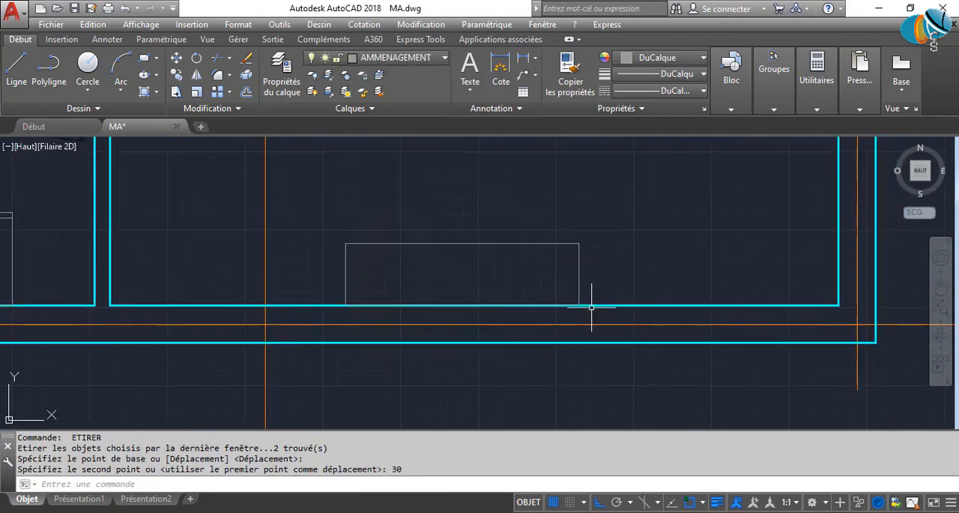
{"action": "left_click", "coordinate": [596, 316]}
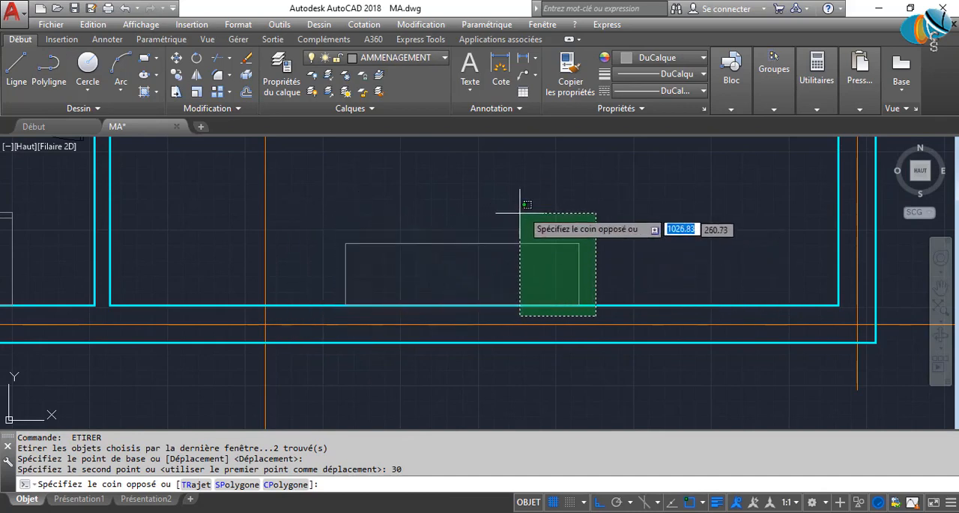
{"action": "left_click", "coordinate": [535, 192]}
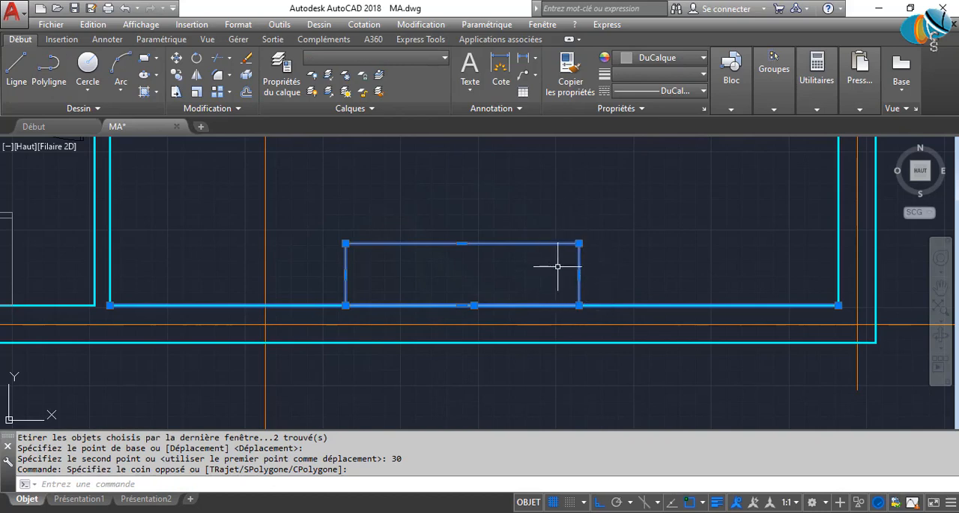
{"action": "key", "text": "Escape"}
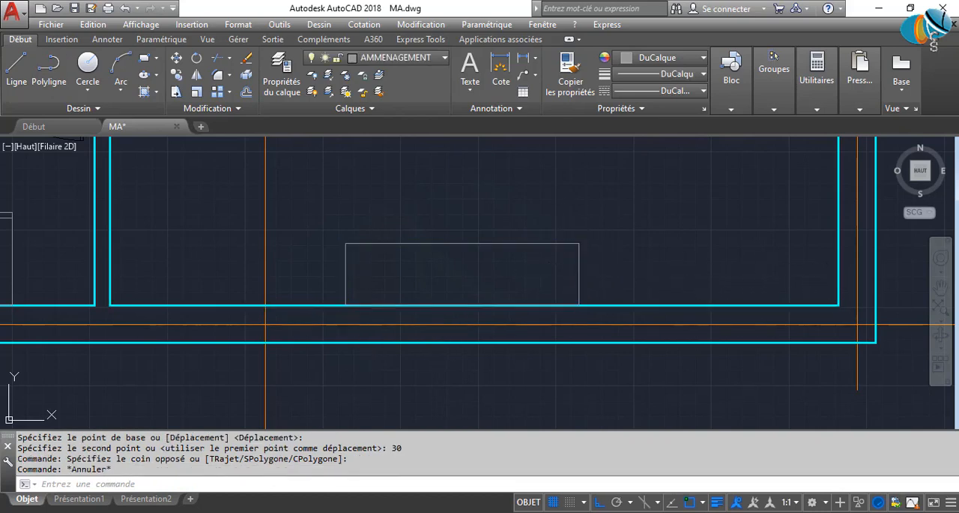
{"action": "left_click", "coordinate": [385, 321]}
{"action": "left_click", "coordinate": [308, 197]}
{"action": "key", "text": "Escape"}
{"action": "key", "text": "Escape"}
{"action": "scroll", "coordinate": [400, 248], "scroll_direction": "down", "scroll_amount": 5}
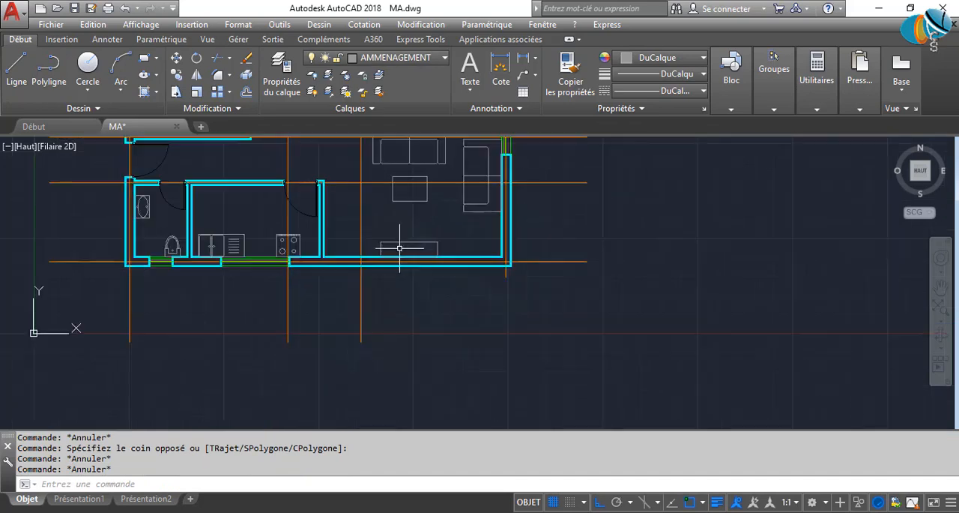
Copy the double bed with its nightstands into the upper-right bedroom and the bedroom below the original, headboards against the upper walls.
{"action": "scroll", "coordinate": [399, 248], "scroll_direction": "down", "scroll_amount": 10}
{"action": "scroll", "coordinate": [446, 238], "scroll_direction": "up", "scroll_amount": 8}
{"action": "mouse_move", "coordinate": [378, 245]}
{"action": "middle_mouse_down"}
{"action": "mouse_move", "coordinate": [418, 246]}
{"action": "mouse_move", "coordinate": [408, 384]}
{"action": "middle_mouse_up"}
{"action": "scroll", "coordinate": [337, 264], "scroll_direction": "up", "scroll_amount": 6}
{"action": "scroll", "coordinate": [374, 272], "scroll_direction": "down", "scroll_amount": 4}
{"action": "scroll", "coordinate": [378, 275], "scroll_direction": "up", "scroll_amount": 2}
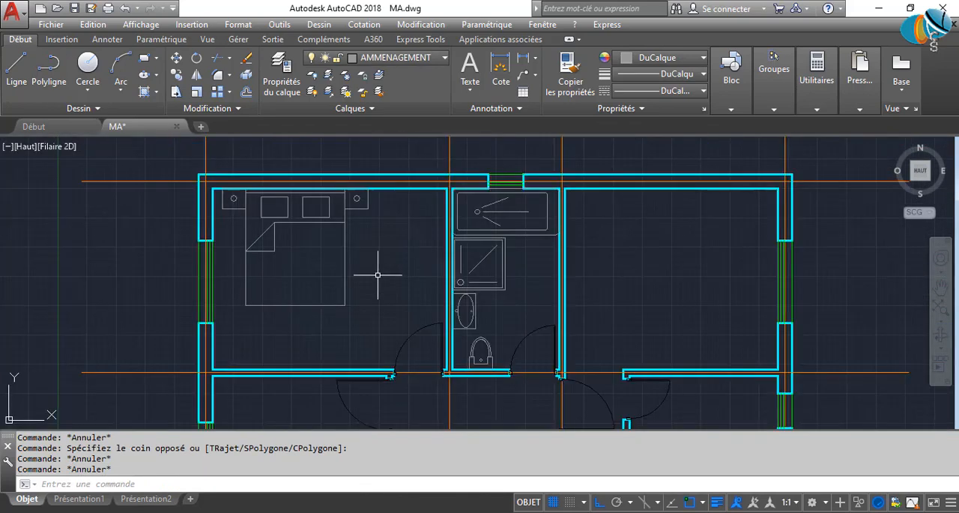
{"action": "left_click", "coordinate": [331, 246]}
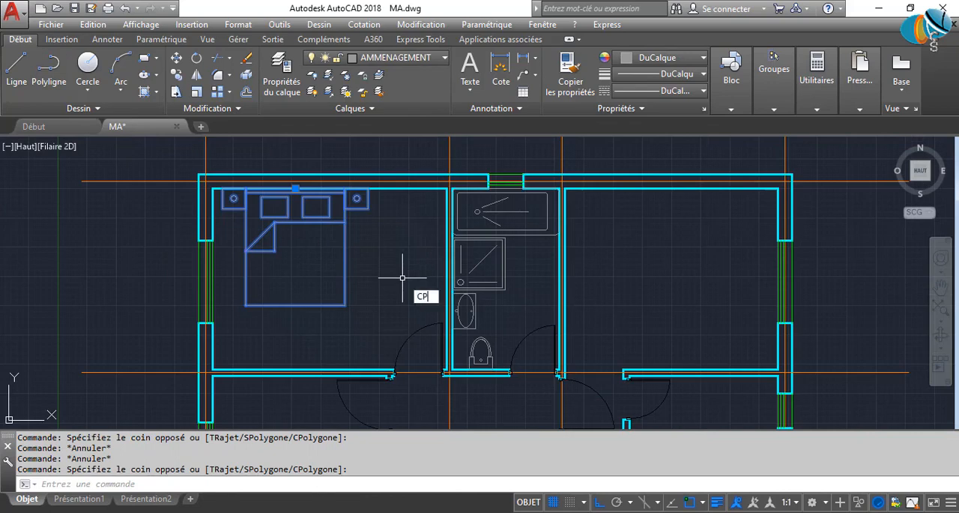
{"action": "key", "text": "Return"}
{"action": "scroll", "coordinate": [310, 189], "scroll_direction": "up", "scroll_amount": 4}
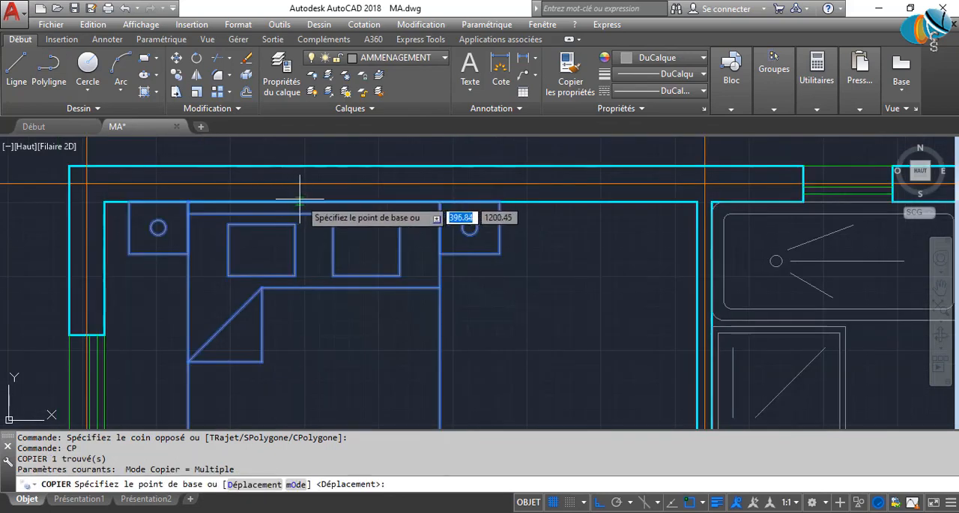
{"action": "left_click", "coordinate": [299, 199]}
{"action": "scroll", "coordinate": [509, 269], "scroll_direction": "down", "scroll_amount": 5}
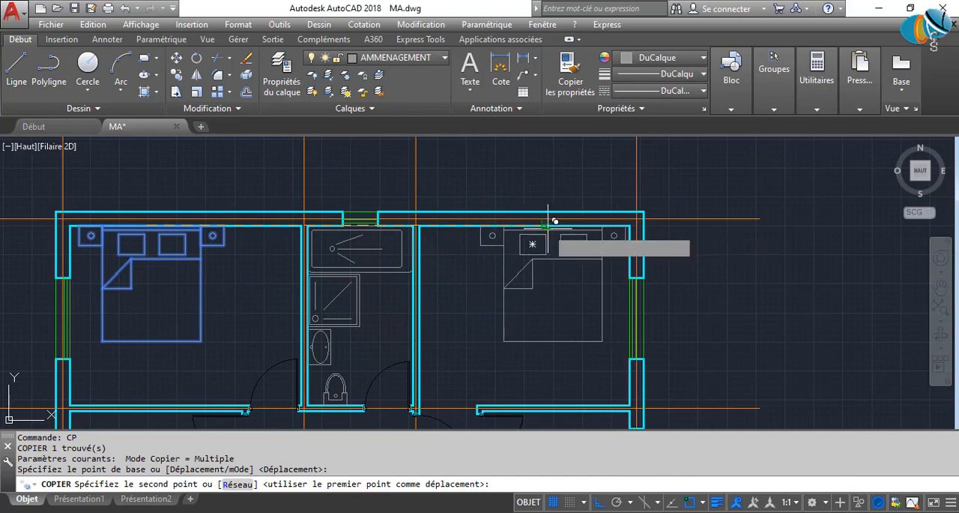
{"action": "left_click", "coordinate": [548, 228]}
{"action": "middle_click_drag", "start_coordinate": [378, 359], "coordinate": [628, 154]}
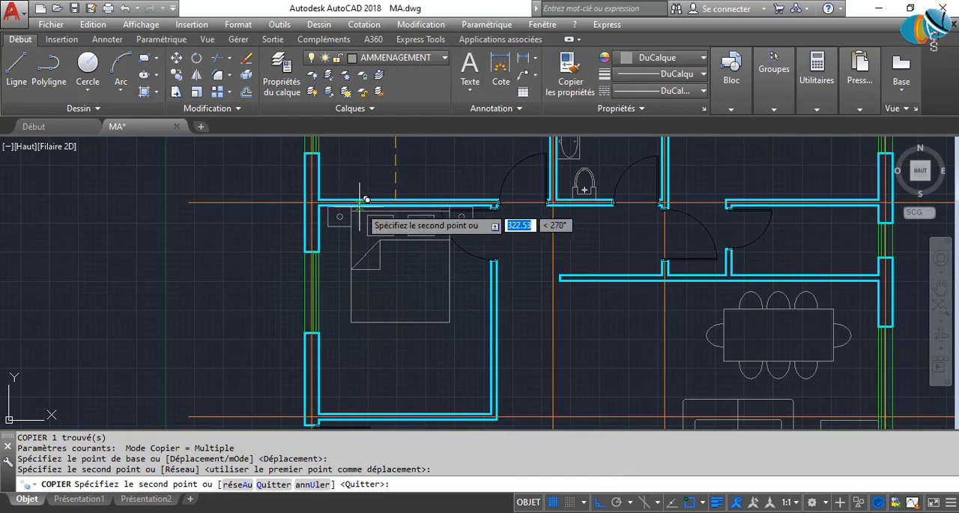
{"action": "key", "text": "Escape"}
Mirror the bed in the lower-left bedroom about a horizontal line at the room's mid-height, erasing the source object.
{"action": "left_click", "coordinate": [416, 321]}
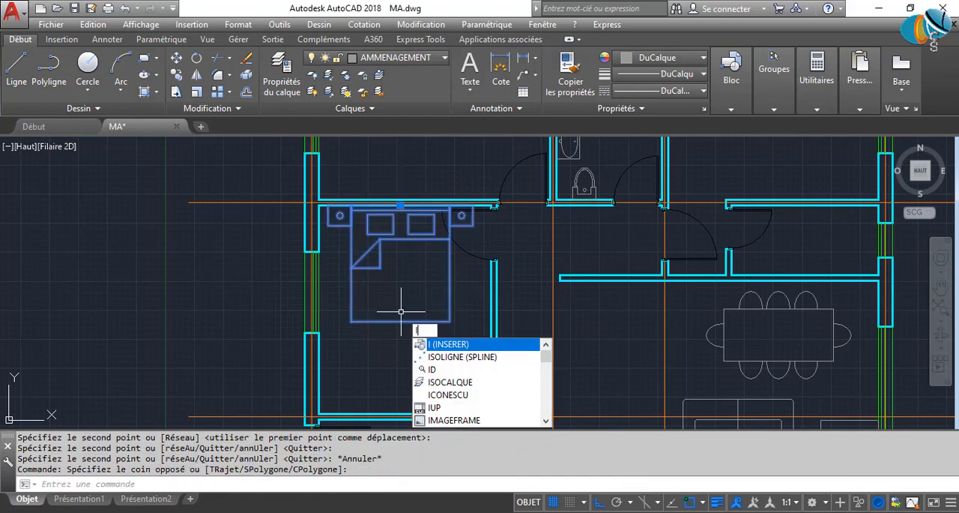
{"action": "key", "text": "BackSpace"}
{"action": "type", "text": "MI"}
{"action": "key", "text": "Return"}
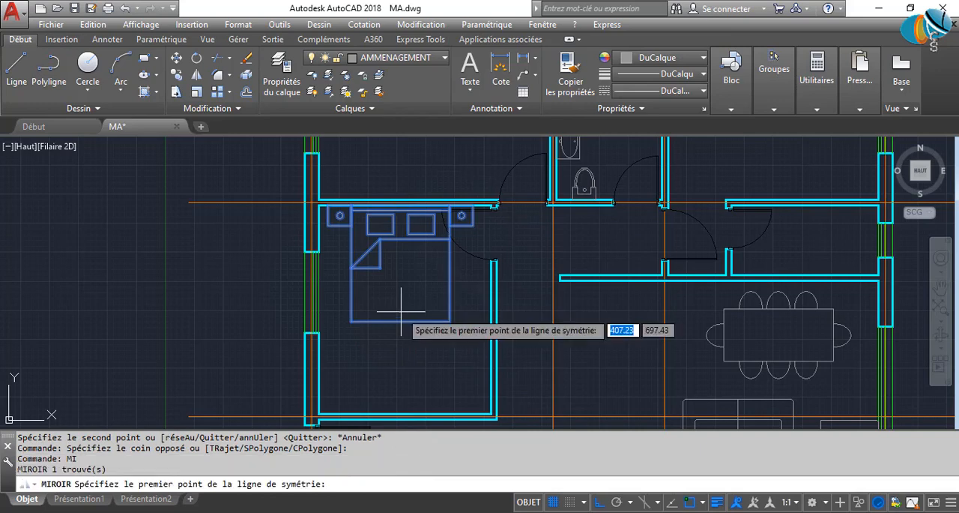
{"action": "left_click", "coordinate": [489, 310]}
{"action": "left_click", "coordinate": [125, 314]}
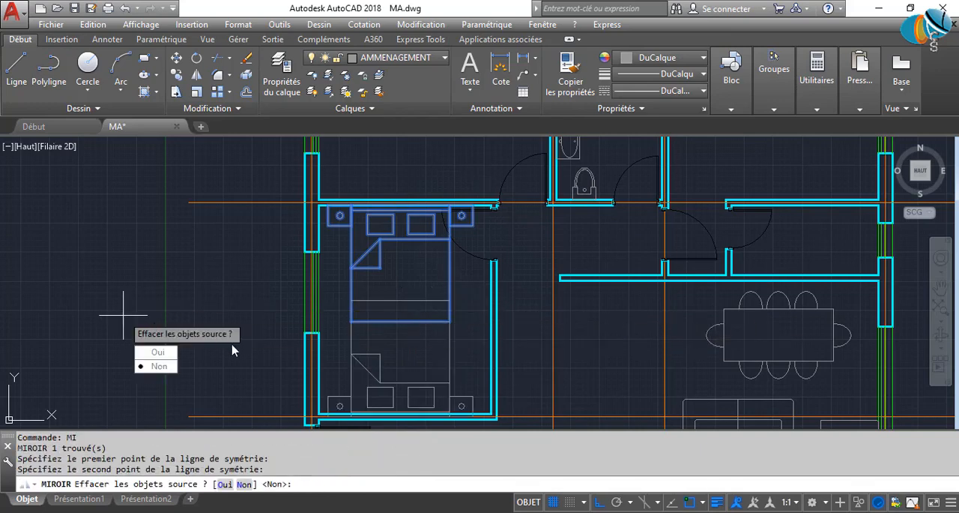
{"action": "left_click", "coordinate": [162, 352]}
Move the mirrored double bed in the lower-left bedroom so its headboard sits against the inner face of the lower wall.
{"action": "left_click", "coordinate": [459, 361]}
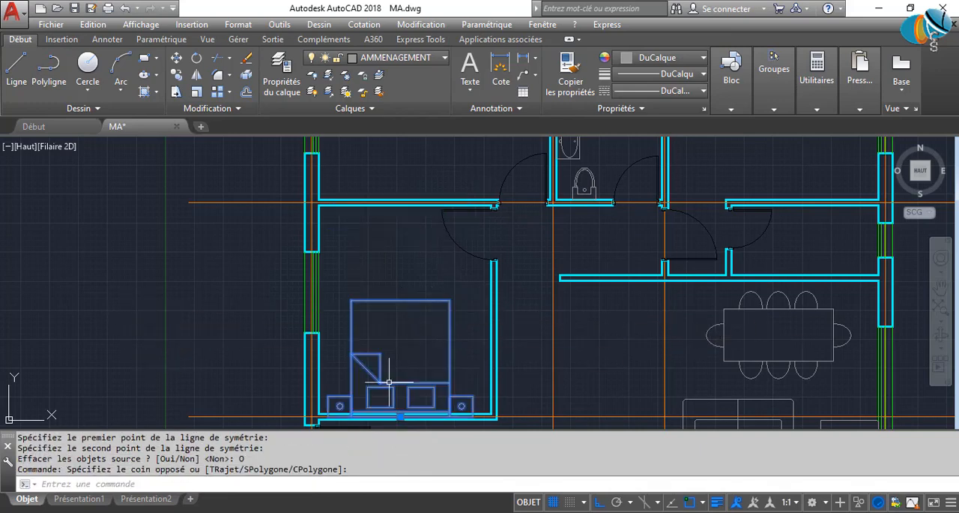
{"action": "scroll", "coordinate": [387, 365], "scroll_direction": "up", "scroll_amount": 5}
{"action": "left_click", "coordinate": [416, 321]}
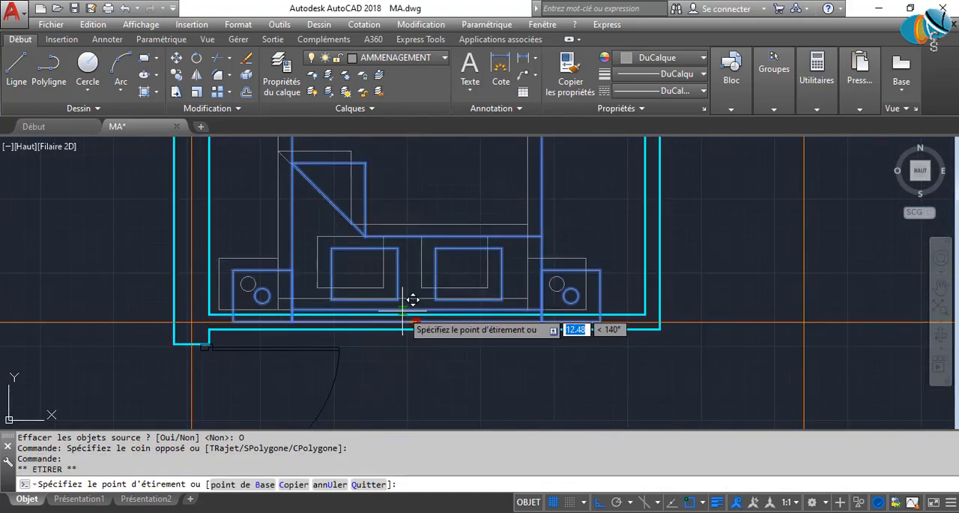
{"action": "left_click", "coordinate": [403, 309]}
{"action": "scroll", "coordinate": [453, 304], "scroll_direction": "down", "scroll_amount": 6}
{"action": "scroll", "coordinate": [443, 304], "scroll_direction": "up", "scroll_amount": 12}
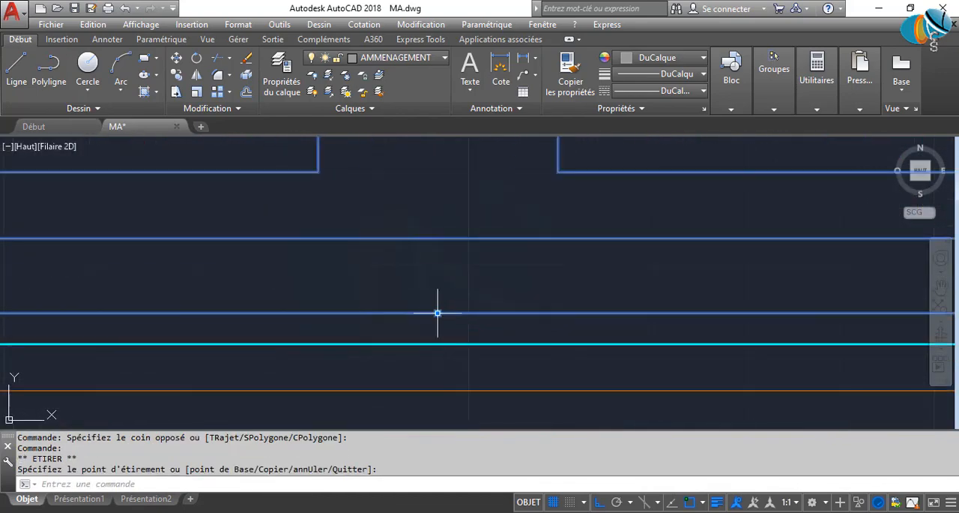
{"action": "left_click", "coordinate": [437, 314]}
{"action": "left_click", "coordinate": [437, 344]}
{"action": "scroll", "coordinate": [472, 298], "scroll_direction": "down", "scroll_amount": 10}
{"action": "scroll", "coordinate": [486, 286], "scroll_direction": "down", "scroll_amount": 3}
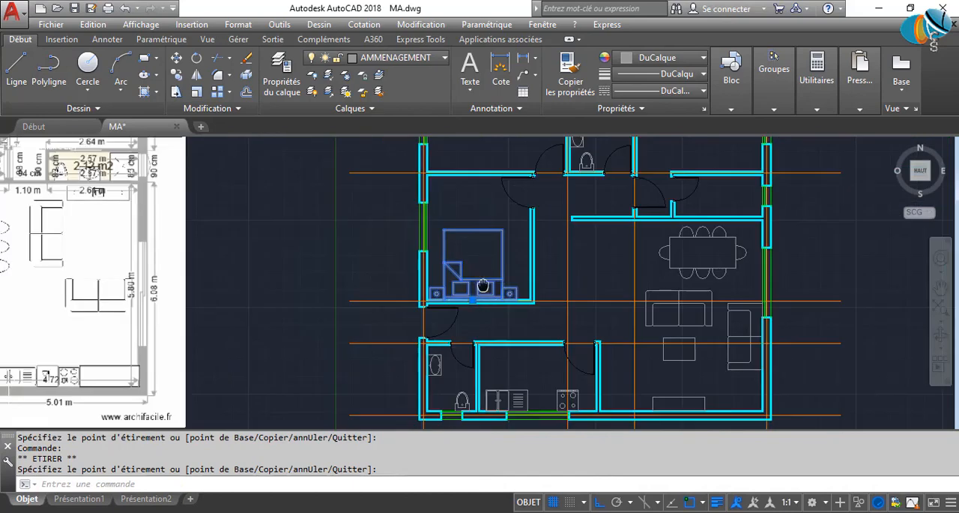
{"action": "middle_click_drag", "start_coordinate": [484, 285], "coordinate": [446, 347]}
{"action": "key", "text": "Escape"}
Copy the washbasin and toilet from the lower-left toilet room into the small bathroom beneath the upper-right bedroom.
{"action": "mouse_move", "coordinate": [529, 276]}
{"action": "middle_mouse_down"}
{"action": "mouse_move", "coordinate": [413, 356]}
{"action": "mouse_move", "coordinate": [453, 307]}
{"action": "mouse_move", "coordinate": [450, 255]}
{"action": "middle_mouse_up"}
{"action": "middle_click_drag", "start_coordinate": [441, 322], "coordinate": [436, 207]}
{"action": "middle_click_drag", "start_coordinate": [423, 278], "coordinate": [424, 388]}
{"action": "middle_click_drag", "start_coordinate": [387, 347], "coordinate": [395, 207]}
{"action": "scroll", "coordinate": [299, 321], "scroll_direction": "up", "scroll_amount": 3}
{"action": "scroll", "coordinate": [298, 322], "scroll_direction": "up", "scroll_amount": 3}
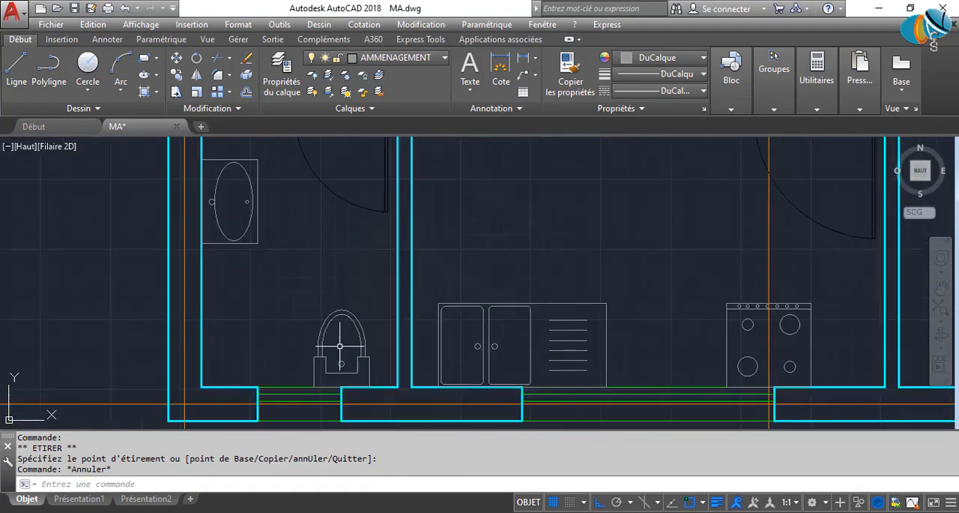
{"action": "left_click", "coordinate": [381, 357]}
{"action": "left_click", "coordinate": [224, 194]}
{"action": "type", "text": "CP"}
{"action": "key", "text": "Return"}
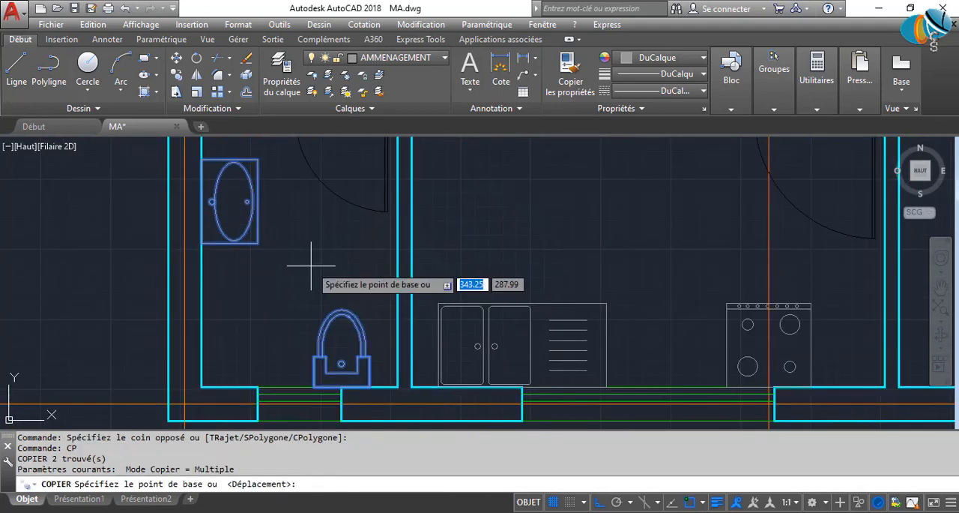
{"action": "left_click", "coordinate": [272, 310]}
{"action": "scroll", "coordinate": [713, 201], "scroll_direction": "down", "scroll_amount": 5}
{"action": "middle_click_drag", "start_coordinate": [712, 201], "coordinate": [319, 380]}
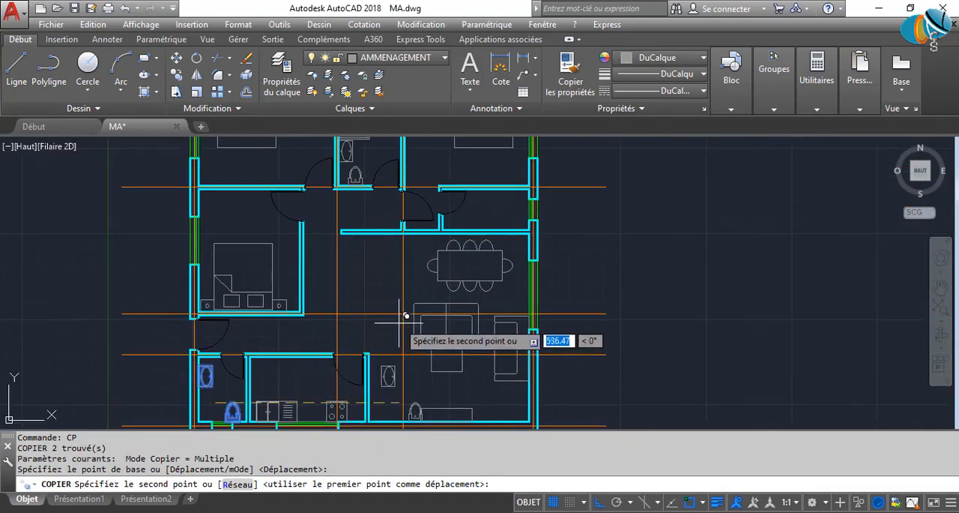
{"action": "key", "text": "F8"}
{"action": "scroll", "coordinate": [464, 330], "scroll_direction": "up", "scroll_amount": 5}
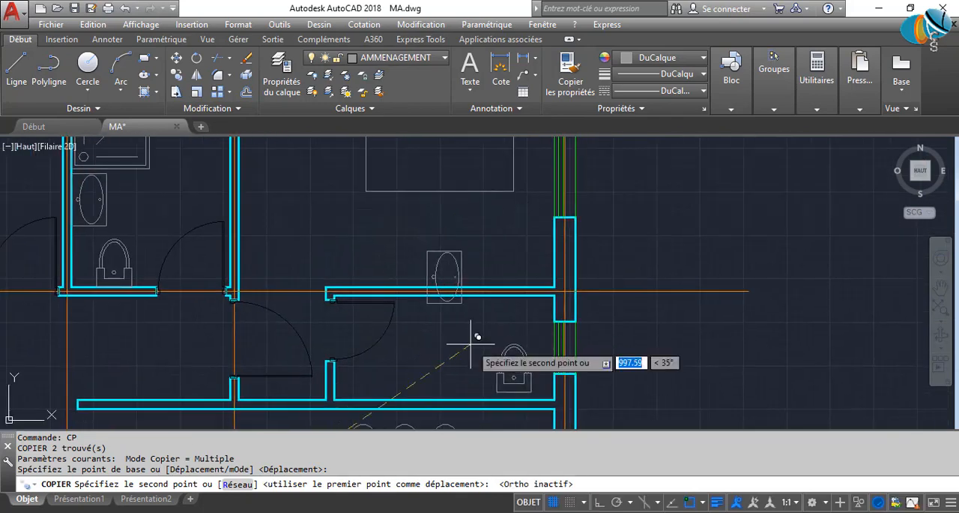
{"action": "left_click", "coordinate": [470, 344]}
{"action": "key", "text": "Escape"}
Rotate the copied toilet a quarter turn so its tank faces the window wall.
{"action": "left_click", "coordinate": [535, 387]}
{"action": "left_click", "coordinate": [507, 366]}
{"action": "scroll", "coordinate": [509, 376], "scroll_direction": "up", "scroll_amount": 5}
{"action": "middle_click_drag", "start_coordinate": [507, 375], "coordinate": [412, 263]}
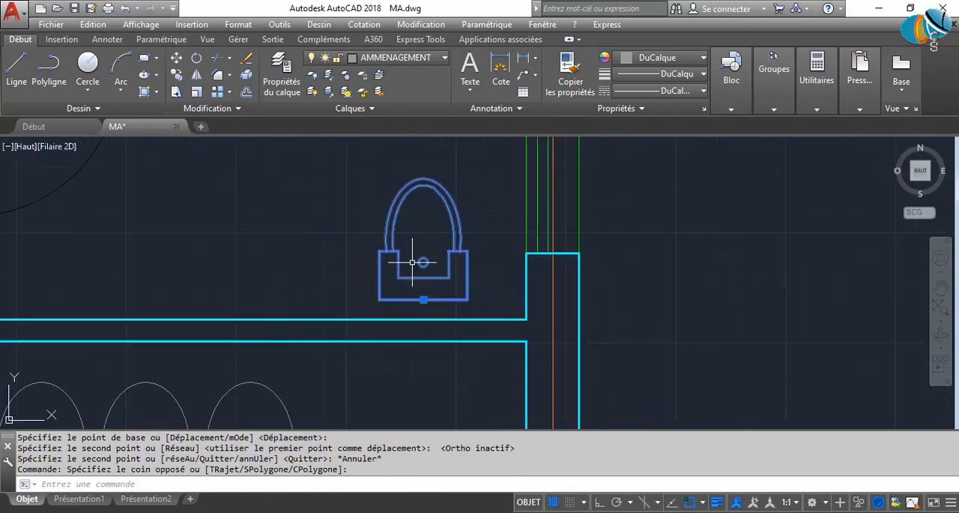
{"action": "type", "text": "ROT"}
{"action": "key", "text": "Return"}
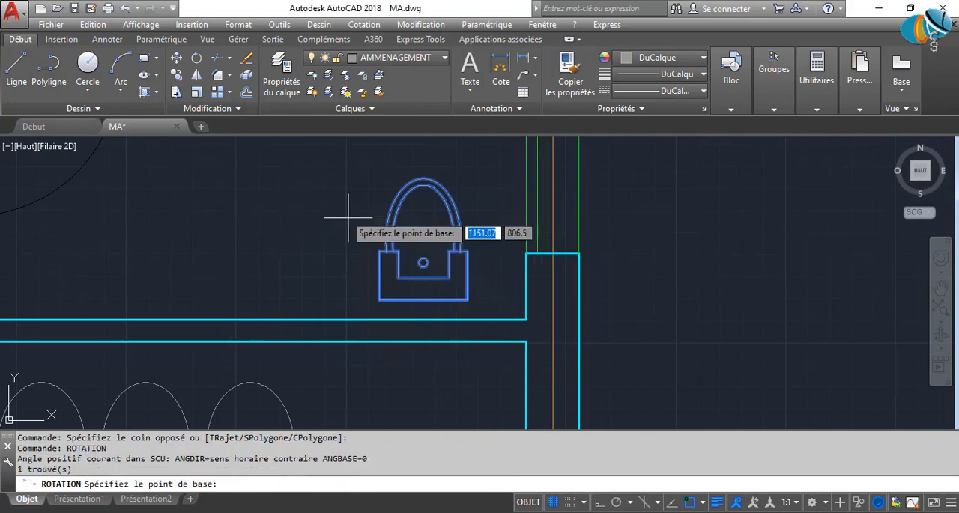
{"action": "left_click", "coordinate": [335, 205]}
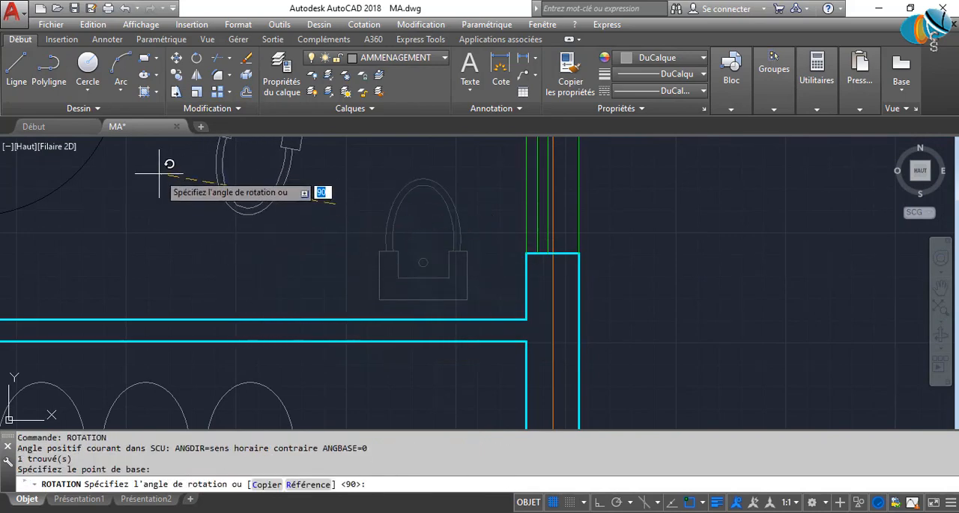
{"action": "key", "text": "F8"}
{"action": "middle_click_drag", "start_coordinate": [295, 254], "coordinate": [285, 340]}
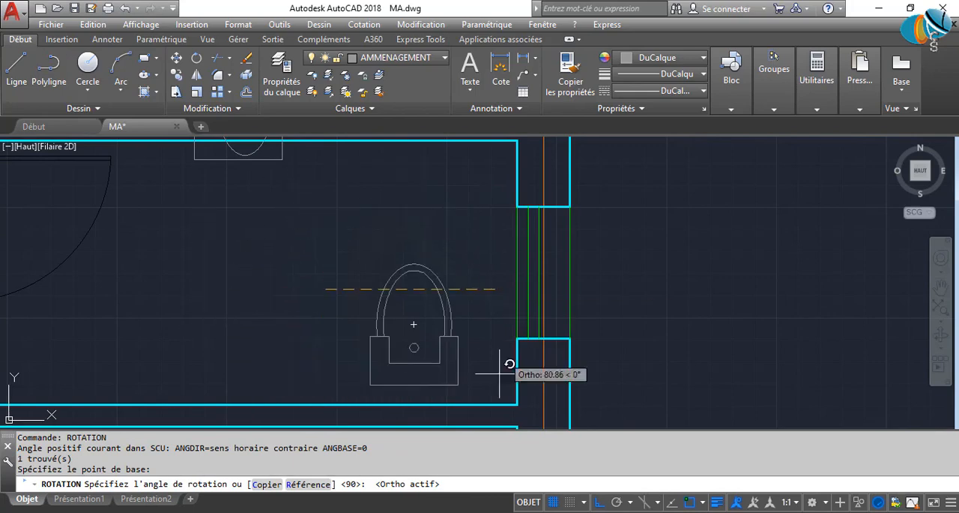
{"action": "left_click", "coordinate": [333, 165]}
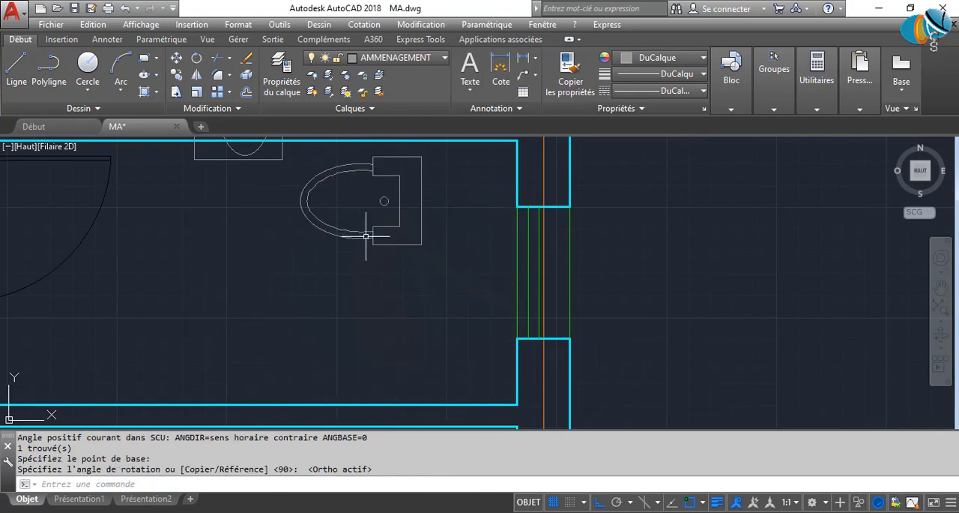
Rotate the copied toilet back a quarter turn so its tank faces the lower wall.
{"action": "scroll", "coordinate": [366, 319], "scroll_direction": "down", "scroll_amount": 3}
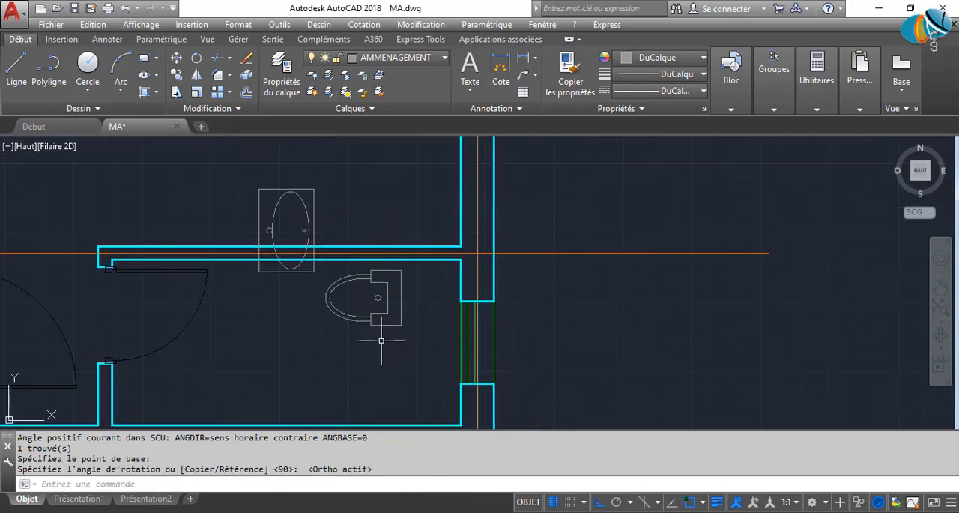
{"action": "left_click", "coordinate": [411, 330]}
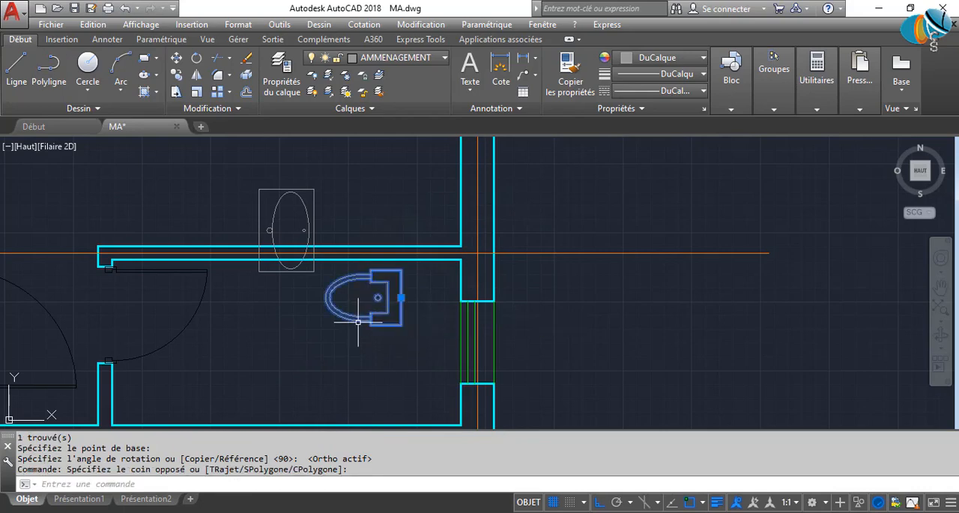
{"action": "type", "text": "RO"}
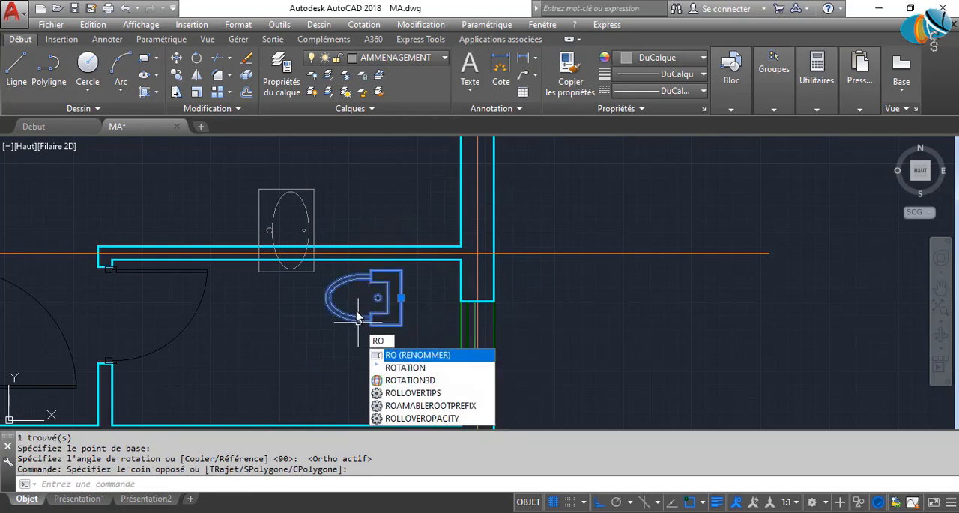
{"action": "key", "text": "Return"}
{"action": "left_click", "coordinate": [357, 317]}
{"action": "left_click", "coordinate": [373, 360]}
Move the copied toilet by its tank's midpoint onto the lower wall of the small bathroom.
{"action": "left_click", "coordinate": [371, 369]}
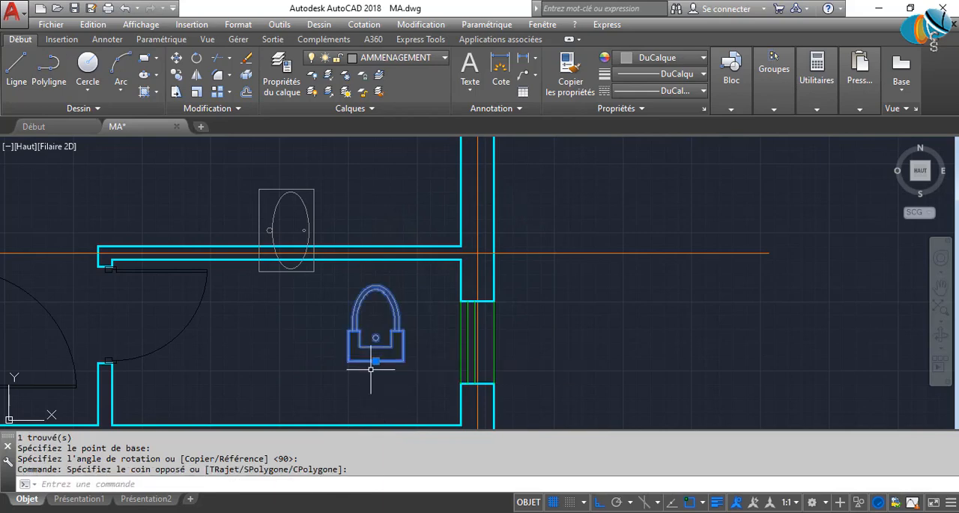
{"action": "middle_click_drag", "start_coordinate": [371, 368], "coordinate": [381, 321]}
{"action": "left_click", "coordinate": [382, 315]}
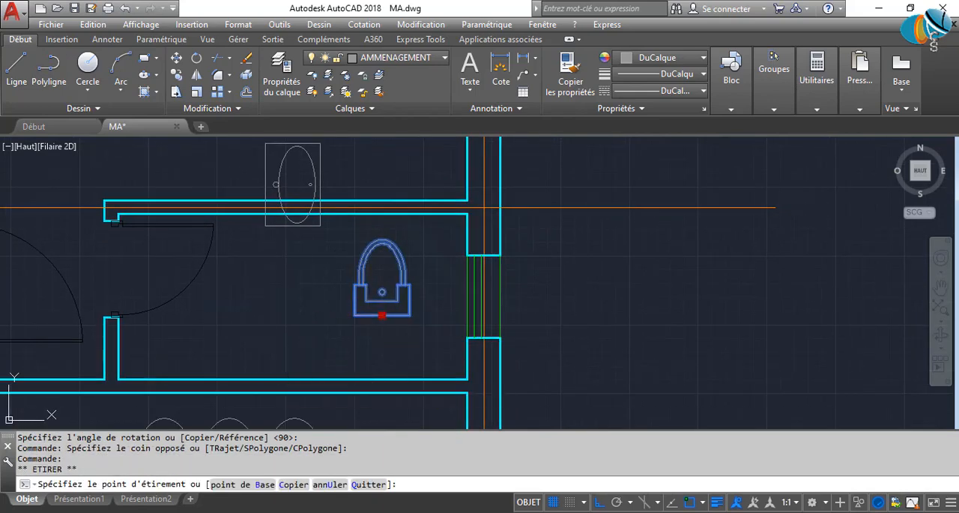
{"action": "left_click", "coordinate": [284, 378]}
Rotate the copied washbasin a quarter turn so its long side runs parallel to the horizontal walls.
{"action": "left_click", "coordinate": [342, 178]}
{"action": "left_click", "coordinate": [262, 177]}
{"action": "middle_click_drag", "start_coordinate": [269, 215], "coordinate": [267, 281]}
{"action": "key", "text": "Escape"}
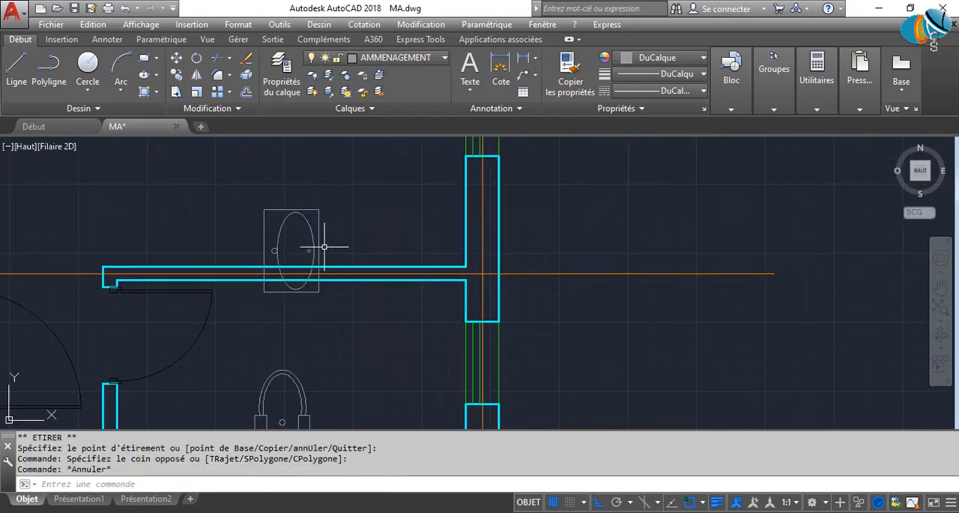
{"action": "left_click", "coordinate": [328, 245]}
{"action": "left_click", "coordinate": [283, 218]}
{"action": "type", "text": "RO"}
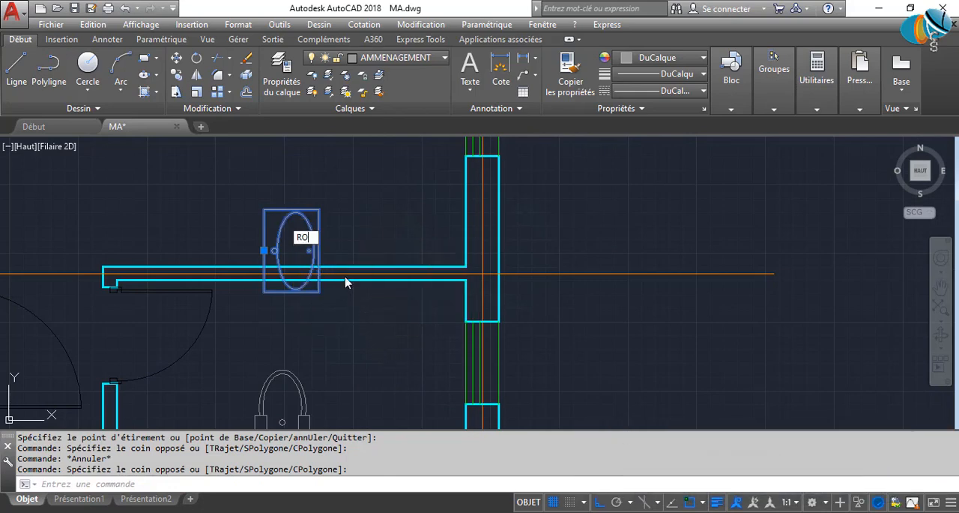
{"action": "type", "text": "T"}
{"action": "key", "text": "Return"}
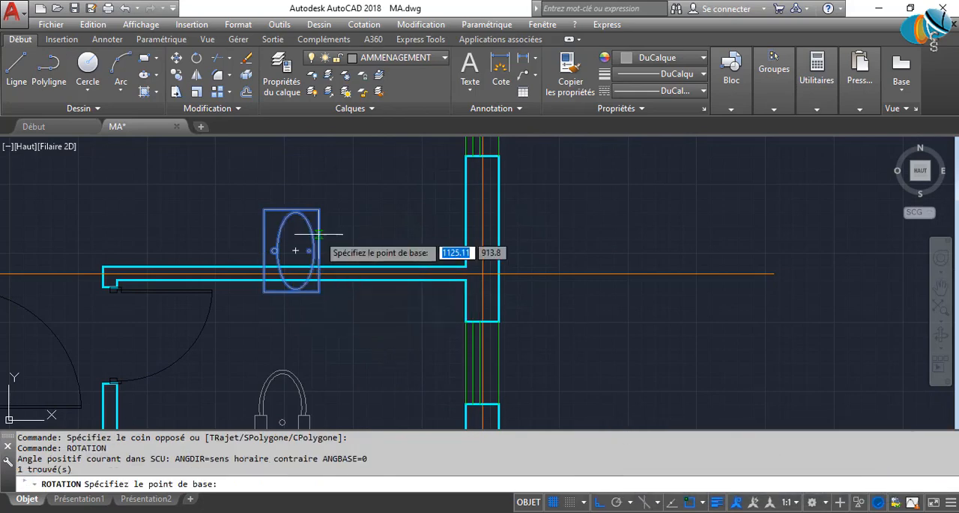
{"action": "left_click", "coordinate": [354, 207]}
{"action": "left_click", "coordinate": [392, 348]}
Move the rotated washbasin onto the small bathroom's lower wall, between the door-side wall and the toilet.
{"action": "left_click", "coordinate": [352, 312]}
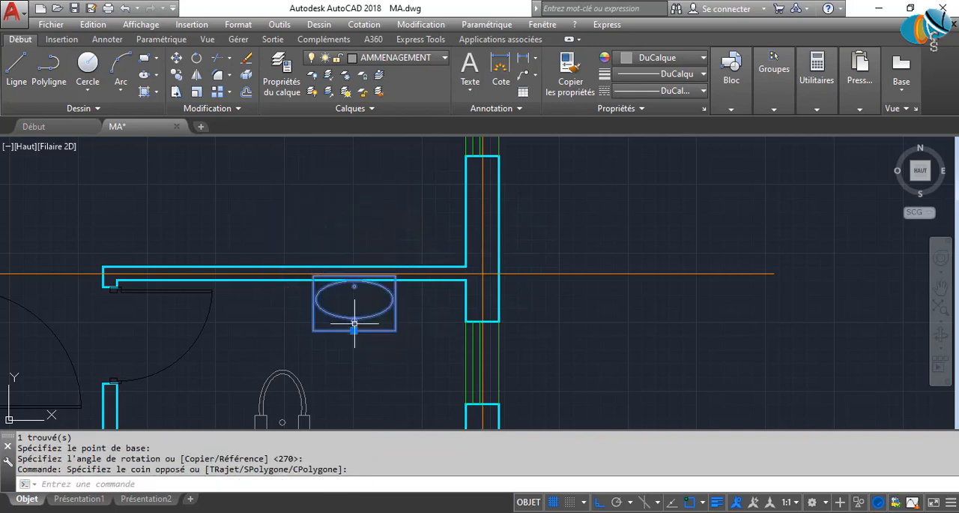
{"action": "left_click", "coordinate": [354, 331]}
{"action": "middle_click_drag", "start_coordinate": [258, 378], "coordinate": [392, 297]}
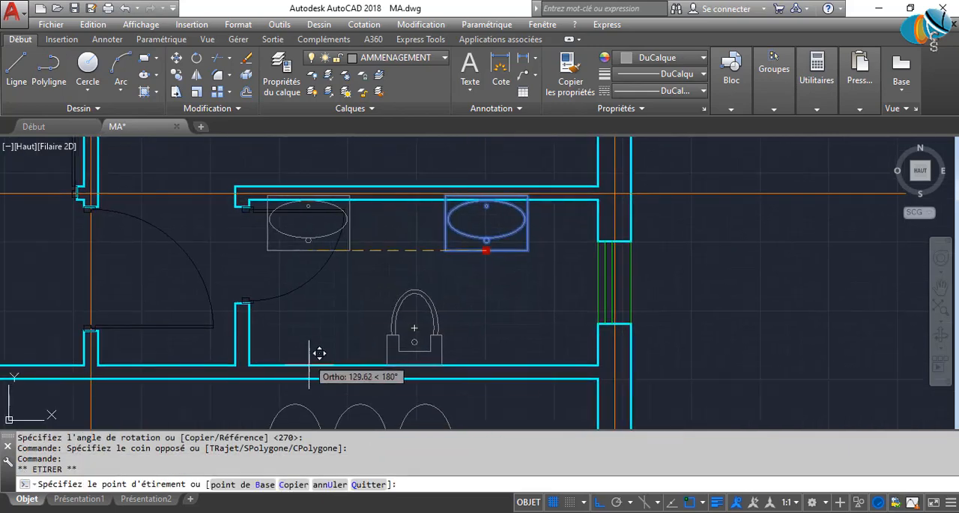
{"action": "left_click", "coordinate": [310, 366]}
{"action": "middle_click_drag", "start_coordinate": [333, 339], "coordinate": [320, 398]}
{"action": "scroll", "coordinate": [326, 383], "scroll_direction": "down", "scroll_amount": 4}
{"action": "key", "text": "Escape"}
{"action": "key", "text": "Escape"}
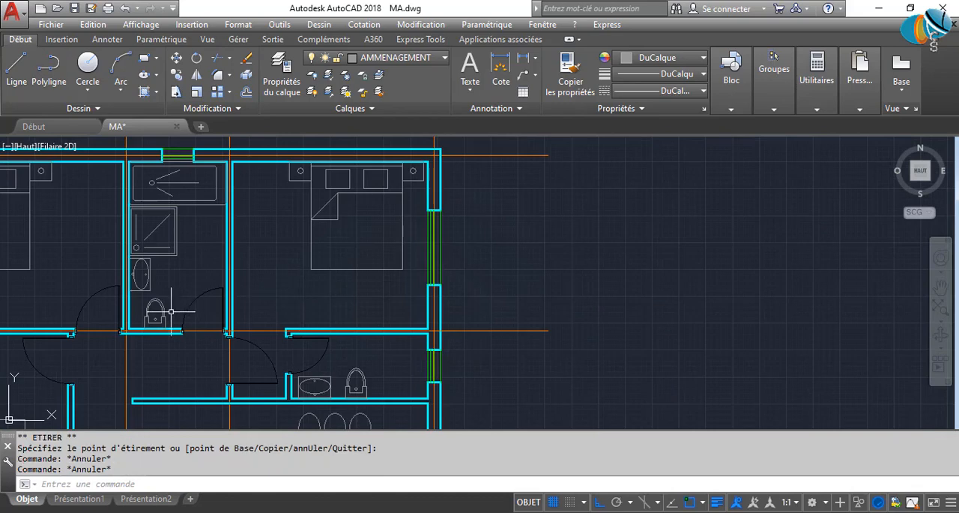
Copy the square shower tray from the upper bathroom to the window end of the small bathroom's upper wall.
{"action": "scroll", "coordinate": [146, 281], "scroll_direction": "up", "scroll_amount": 2}
{"action": "left_click", "coordinate": [190, 249]}
{"action": "left_click", "coordinate": [186, 235]}
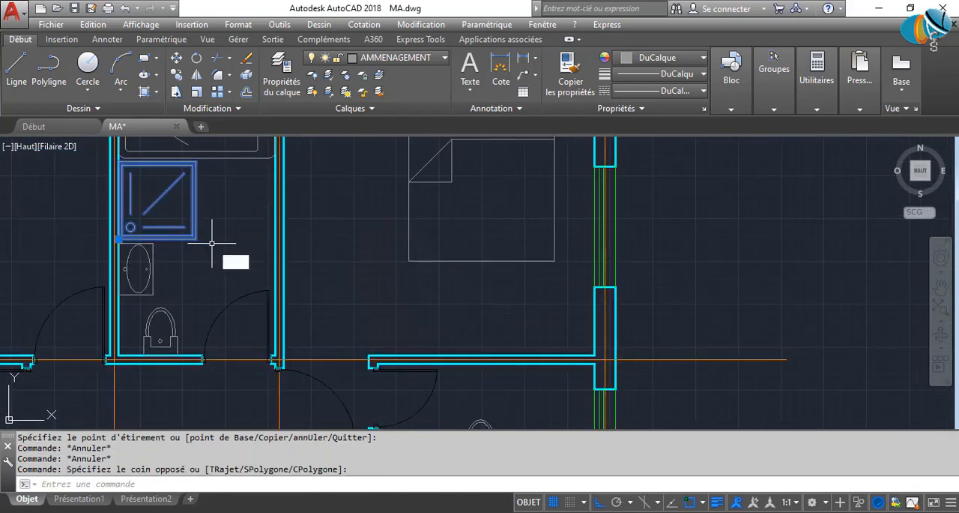
{"action": "type", "text": "cp"}
{"action": "key", "text": "Return"}
{"action": "left_click", "coordinate": [130, 227]}
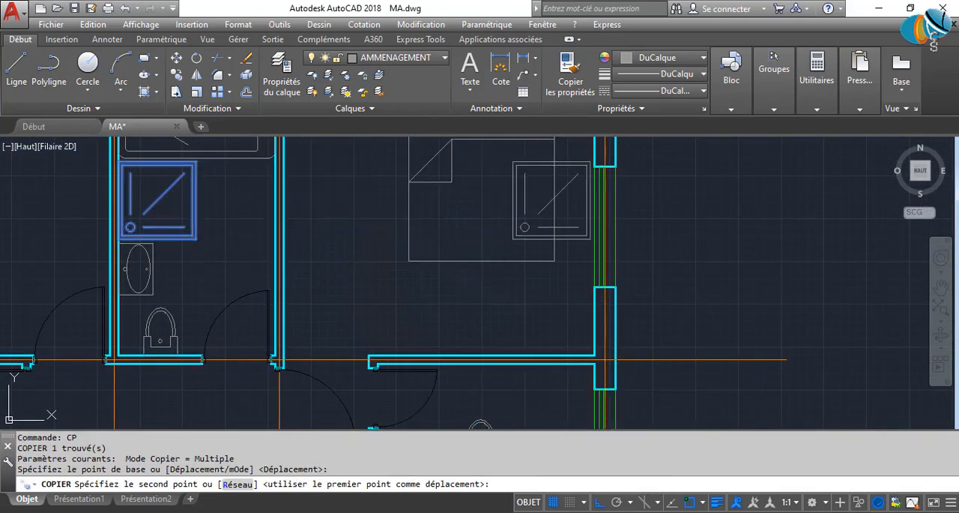
{"action": "left_click", "coordinate": [551, 333]}
{"action": "key", "text": "Escape"}
{"action": "left_click", "coordinate": [540, 318]}
{"action": "left_click", "coordinate": [458, 296]}
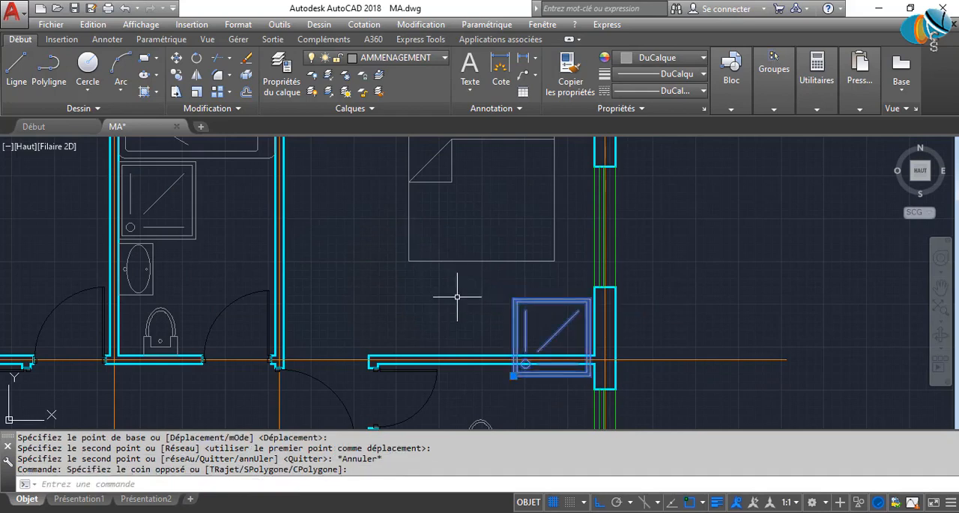
{"action": "type", "text": "riot"}
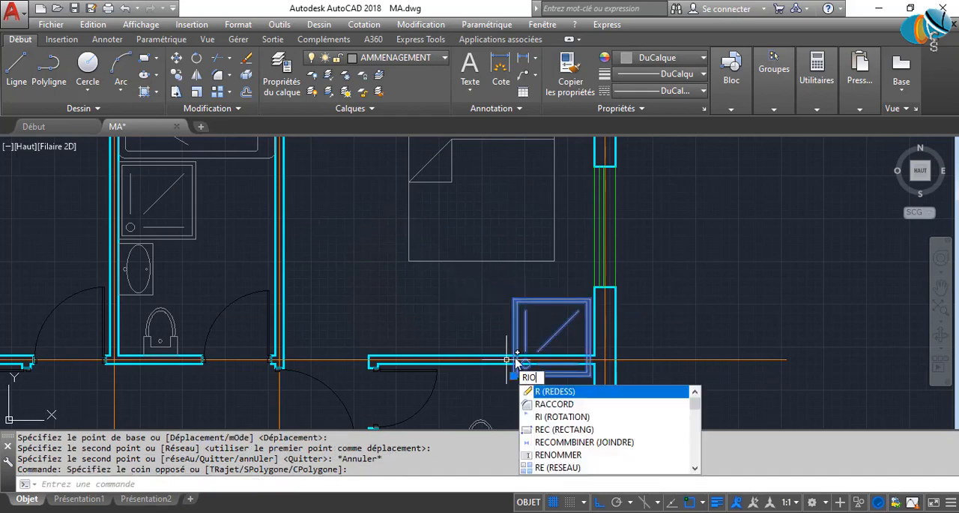
{"action": "key", "text": "Escape"}
{"action": "key", "text": "Escape"}
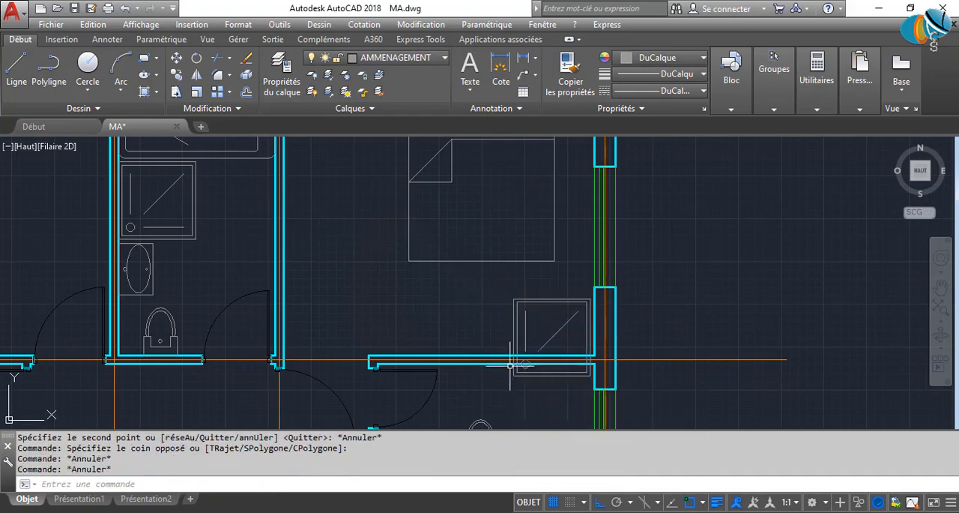
Rotate the copied shower tray 90 degrees so its drain is at the lower-right corner.
{"action": "left_click", "coordinate": [527, 311]}
{"action": "left_click", "coordinate": [484, 304]}
{"action": "type", "text": "ro"}
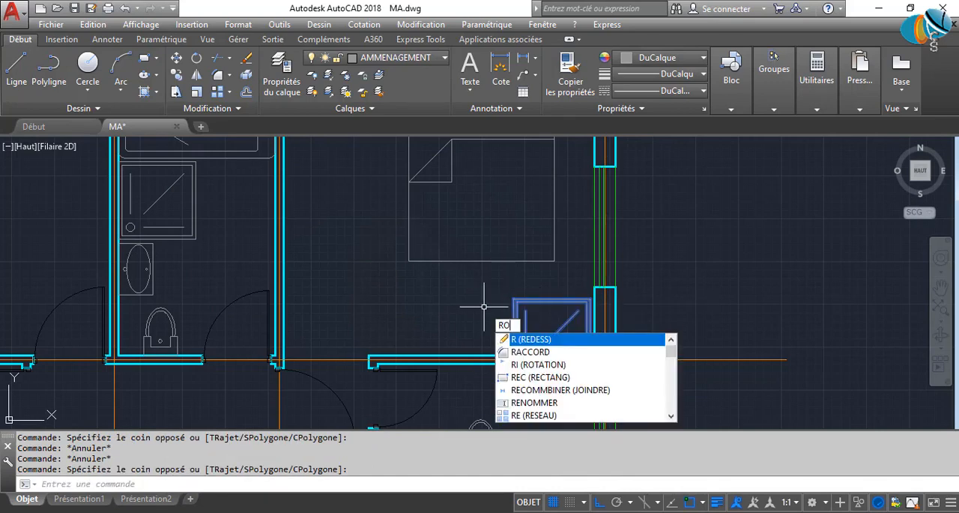
{"action": "key", "text": "Return"}
{"action": "left_click", "coordinate": [484, 306]}
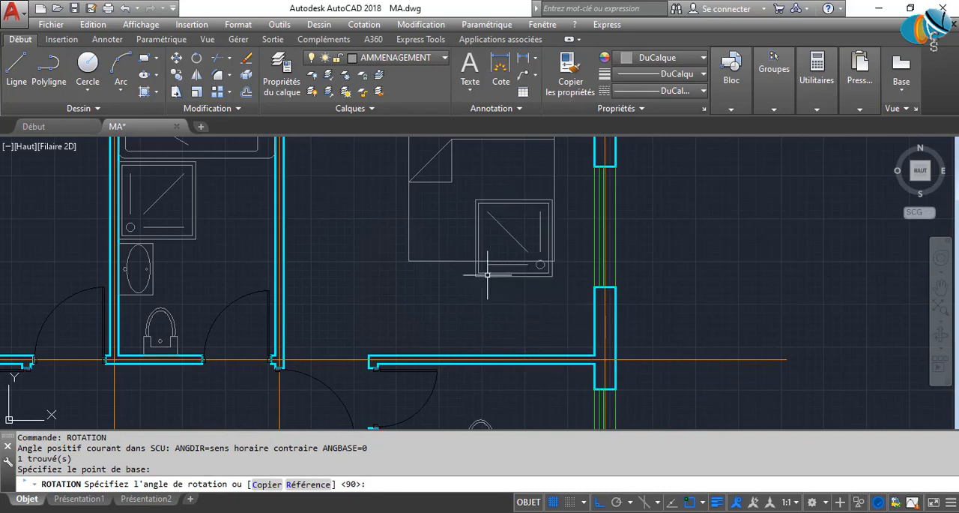
Move the rotated shower tray by its drain-side corner against the window wall of the small bathroom.
{"action": "left_click", "coordinate": [536, 293]}
{"action": "left_click", "coordinate": [522, 273]}
{"action": "left_click", "coordinate": [552, 276]}
{"action": "middle_click_drag", "start_coordinate": [557, 350], "coordinate": [544, 209]}
{"action": "left_click", "coordinate": [582, 289]}
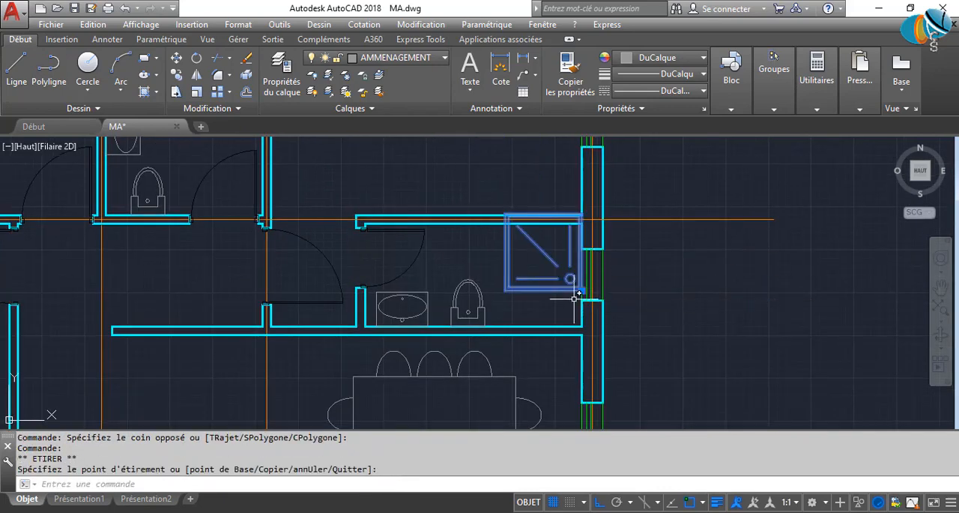
{"action": "type", "text": "ro"}
{"action": "key", "text": "Return"}
{"action": "left_click", "coordinate": [660, 273]}
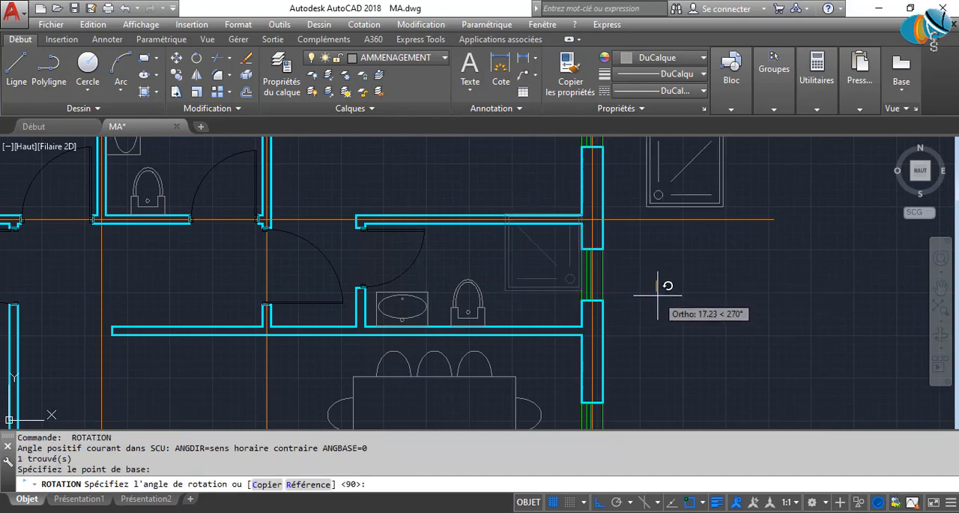
{"action": "key", "text": "Escape"}
Move the shower tray so its drain-side corner meets the lower inner corner of the window opening.
{"action": "left_click", "coordinate": [583, 291]}
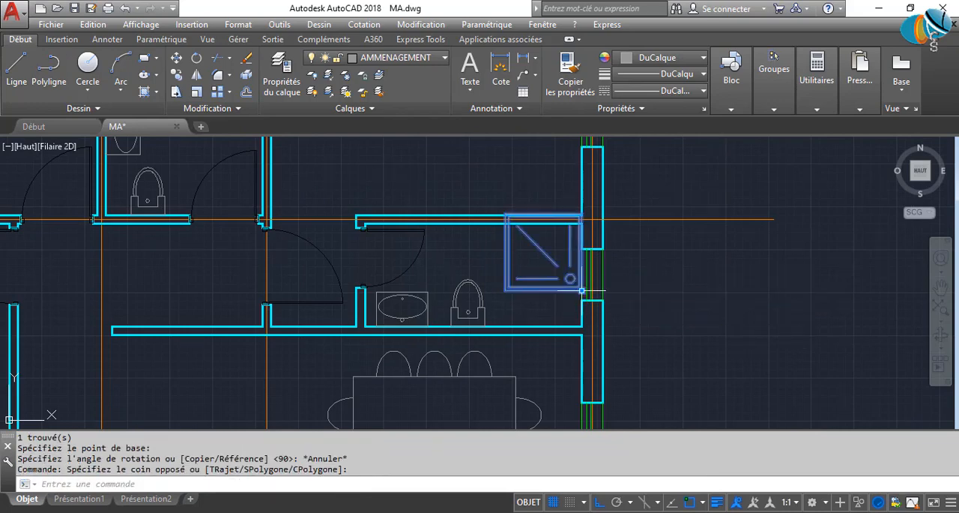
{"action": "scroll", "coordinate": [582, 290], "scroll_direction": "up", "scroll_amount": 2}
{"action": "left_click", "coordinate": [582, 291]}
{"action": "key", "text": "Escape"}
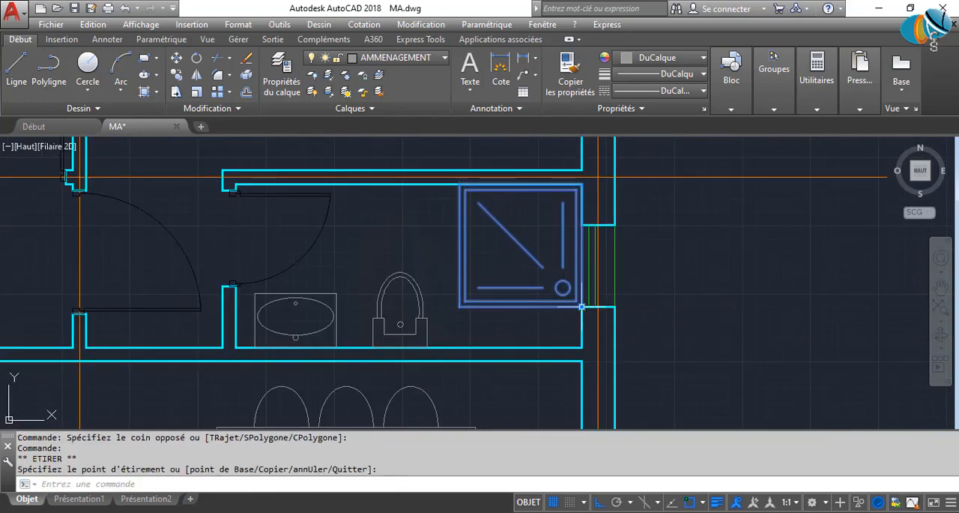
{"action": "key", "text": "Escape"}
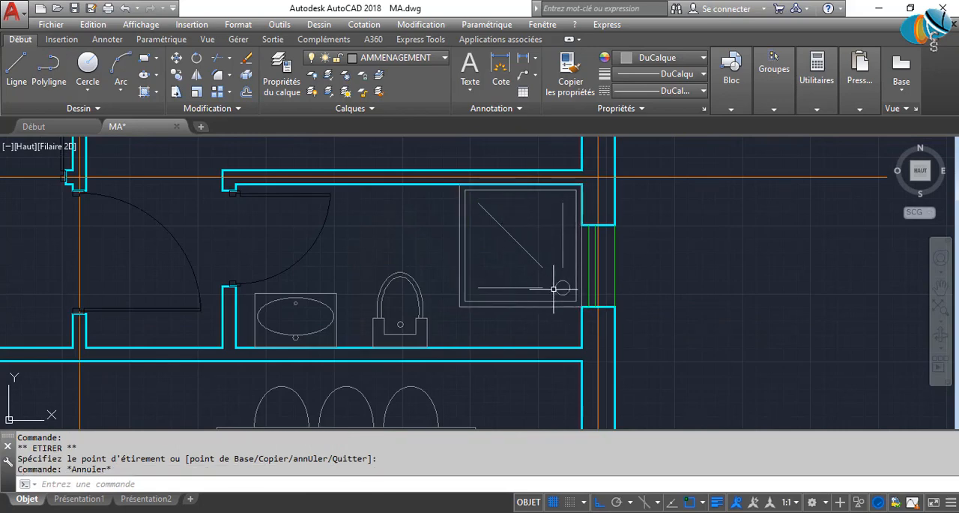
Mirror the shower tray about its horizontal centreline, erasing the source object.
{"action": "left_click", "coordinate": [533, 320]}
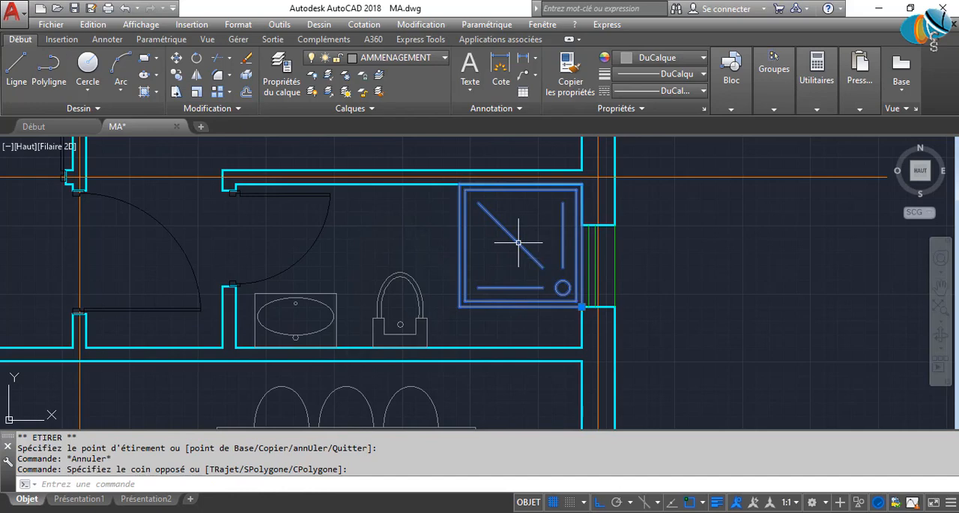
{"action": "left_click", "coordinate": [518, 242]}
{"action": "type", "text": "MI"}
{"action": "key", "text": "Return"}
{"action": "left_click", "coordinate": [459, 246]}
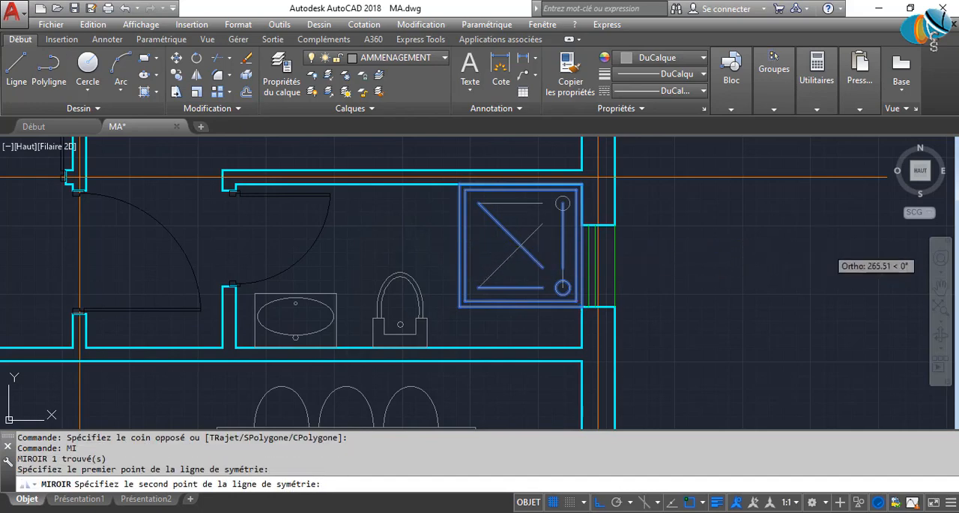
{"action": "left_click", "coordinate": [827, 248]}
{"action": "left_click", "coordinate": [843, 285]}
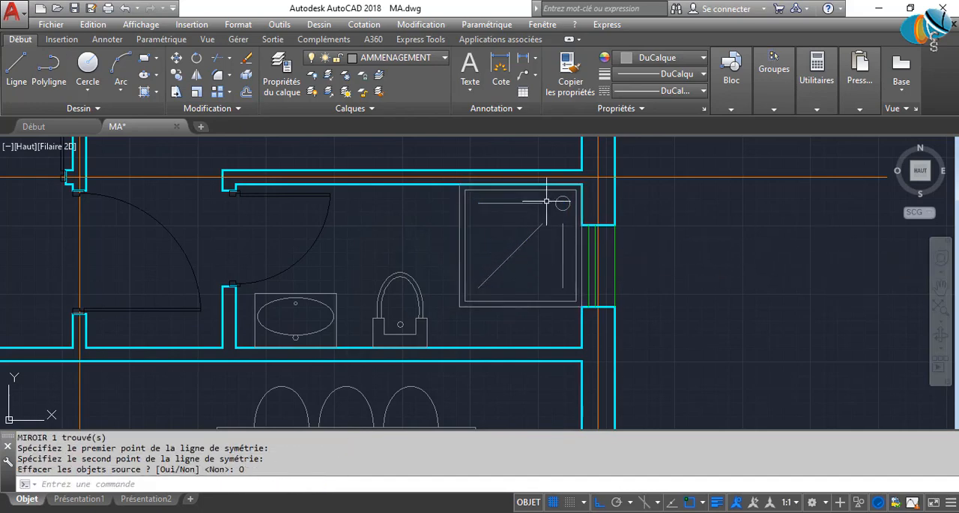
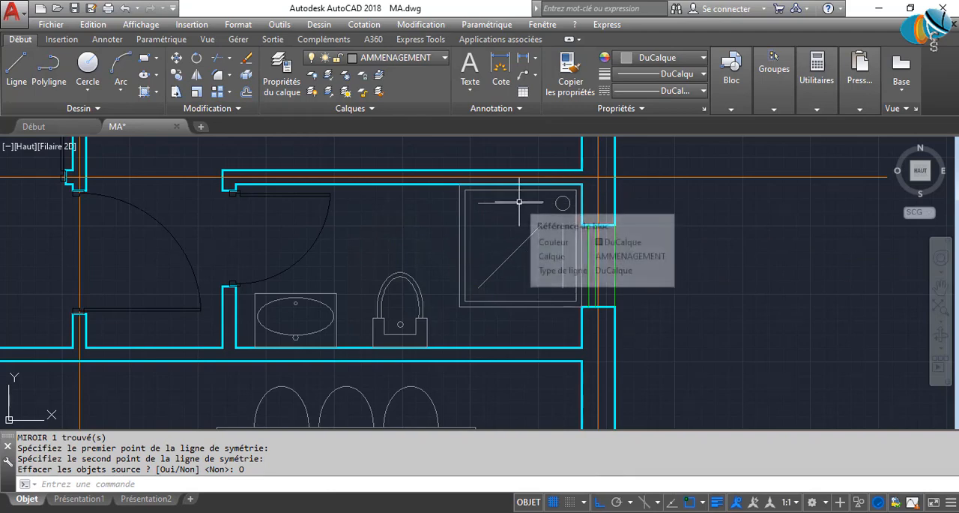
Save the drawing with the mirrored shower tray in place.
{"action": "scroll", "coordinate": [554, 225], "scroll_direction": "down", "scroll_amount": 6}
{"action": "scroll", "coordinate": [420, 279], "scroll_direction": "down", "scroll_amount": 5}
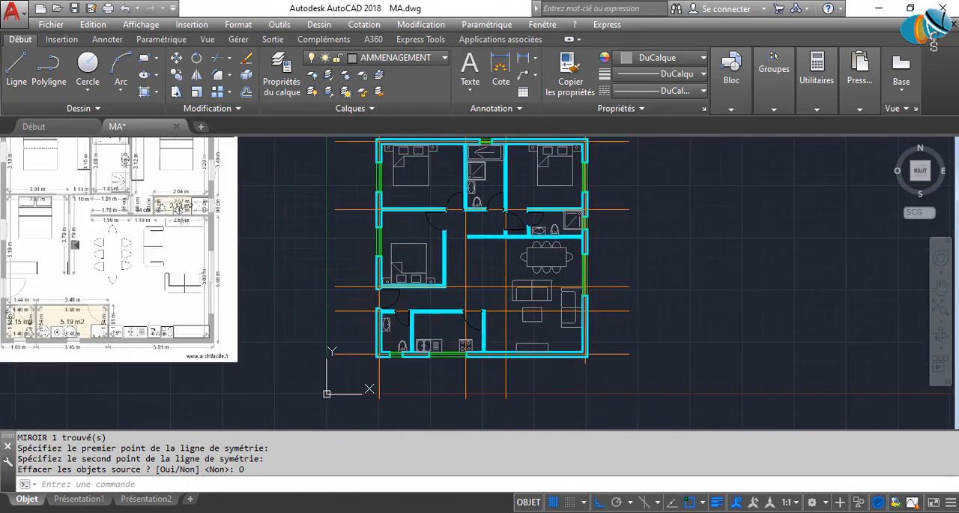
{"action": "key", "text": "ctrl+s"}
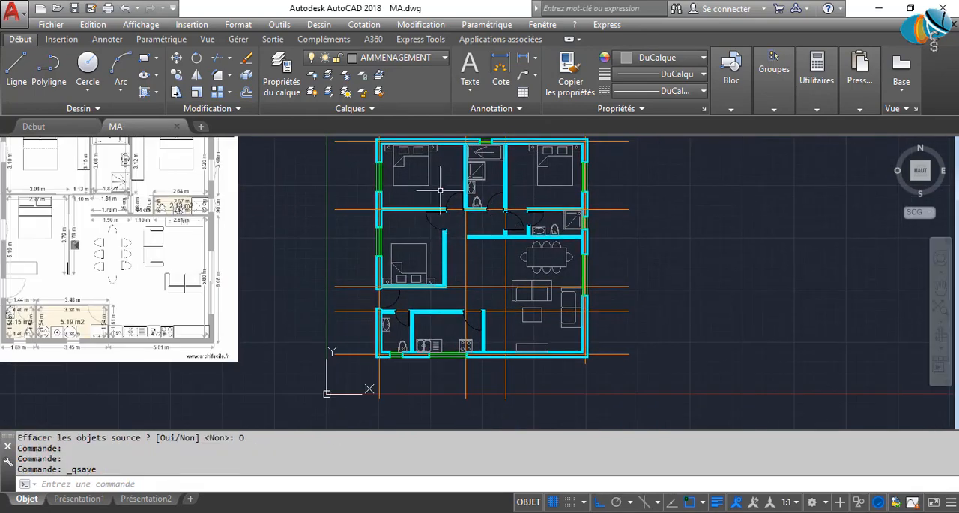
Offset the upper-left bedroom's bathroom-side wall line by 60 into the bedroom for a closet front.
{"action": "scroll", "coordinate": [440, 192], "scroll_direction": "up", "scroll_amount": 3}
{"action": "scroll", "coordinate": [369, 283], "scroll_direction": "up", "scroll_amount": 2}
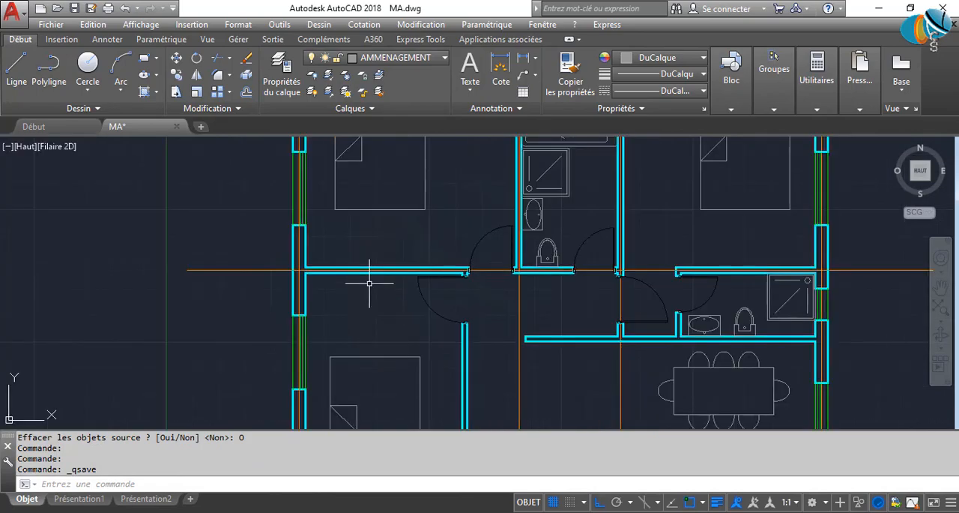
{"action": "scroll", "coordinate": [349, 285], "scroll_direction": "up", "scroll_amount": 2}
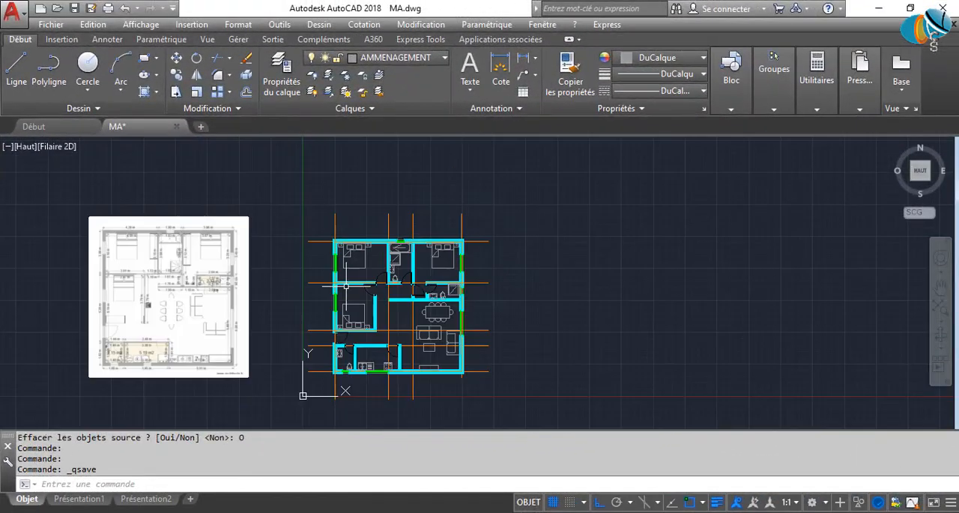
{"action": "scroll", "coordinate": [372, 255], "scroll_direction": "up", "scroll_amount": 8}
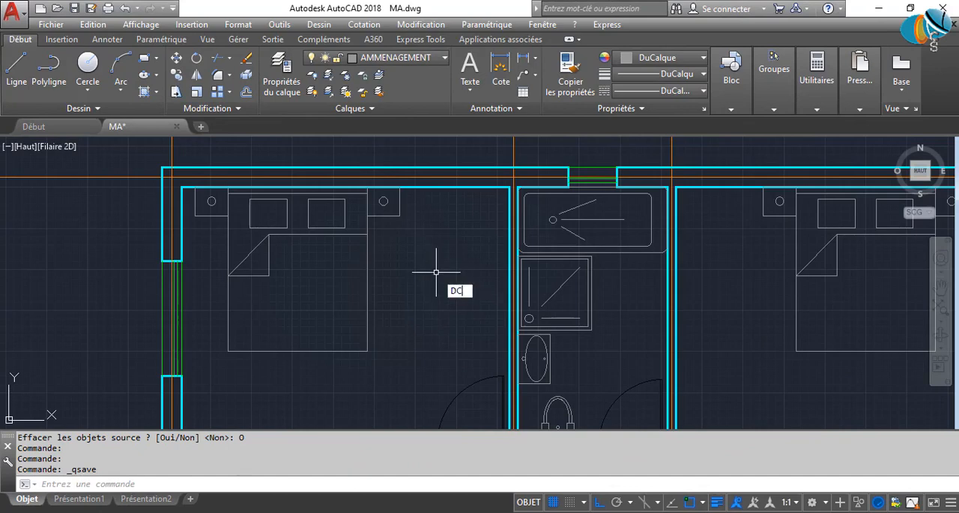
{"action": "key", "text": "Return"}
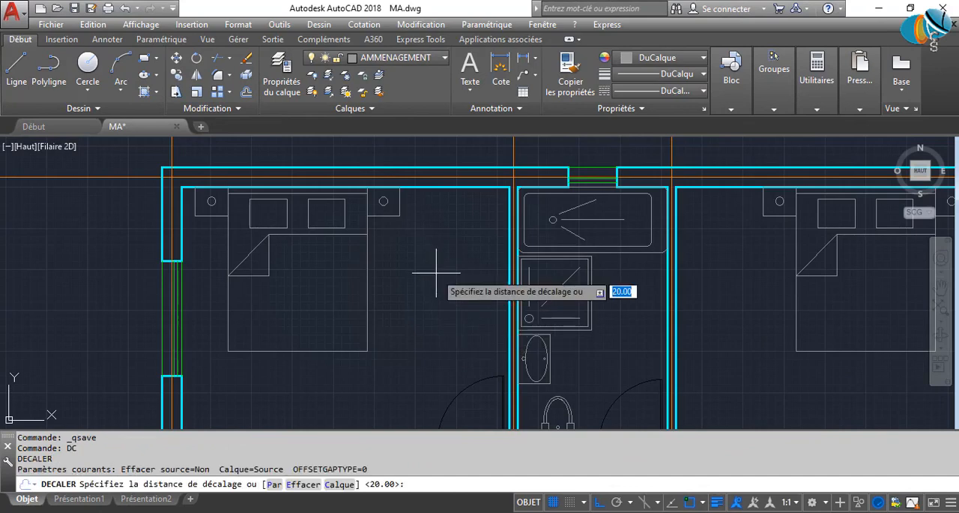
{"action": "type", "text": "60"}
{"action": "key", "text": "Return"}
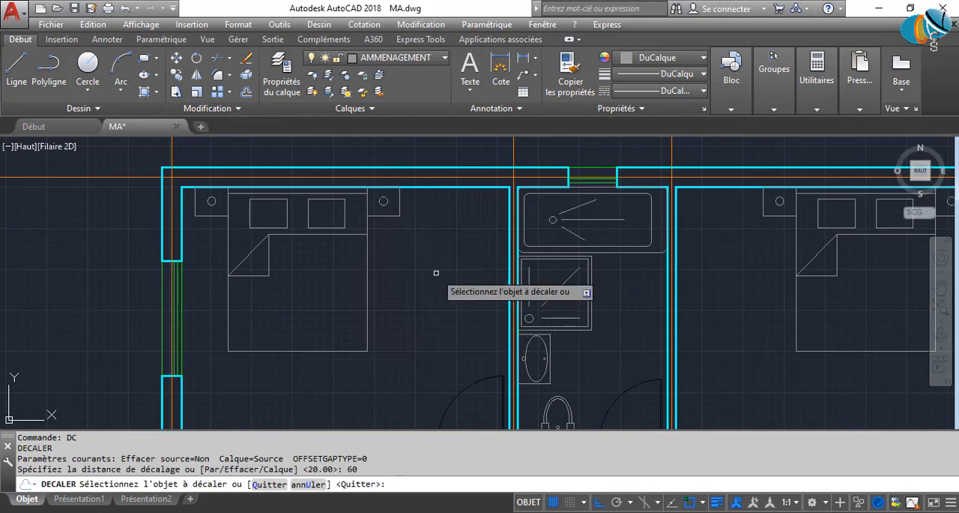
{"action": "left_click", "coordinate": [508, 267]}
{"action": "left_click", "coordinate": [440, 278]}
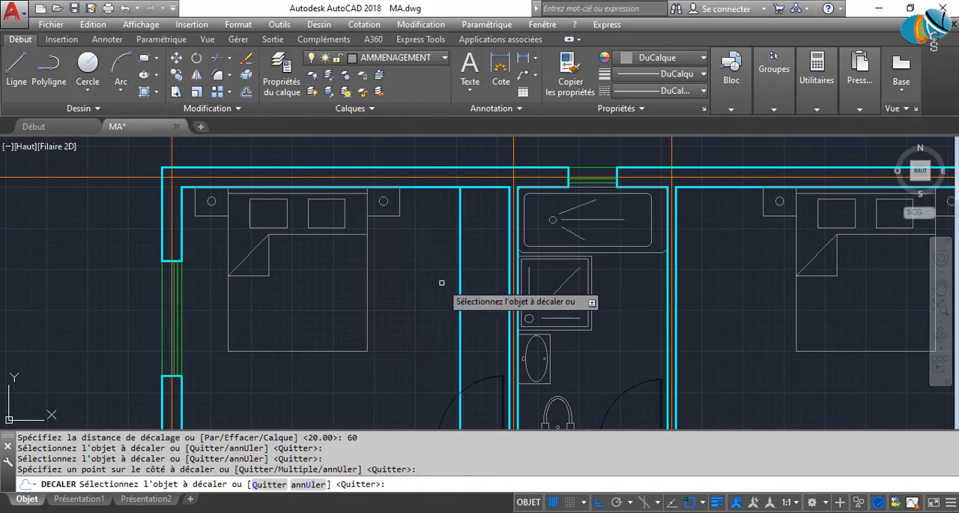
Offset the upper-right bedroom's bathroom-side wall line and the lower-left bedroom's upper wall line by 60 into their rooms.
{"action": "left_click", "coordinate": [678, 302]}
{"action": "left_click", "coordinate": [787, 306]}
{"action": "scroll", "coordinate": [496, 302], "scroll_direction": "down", "scroll_amount": 2}
{"action": "middle_click_drag", "start_coordinate": [496, 302], "coordinate": [545, 155]}
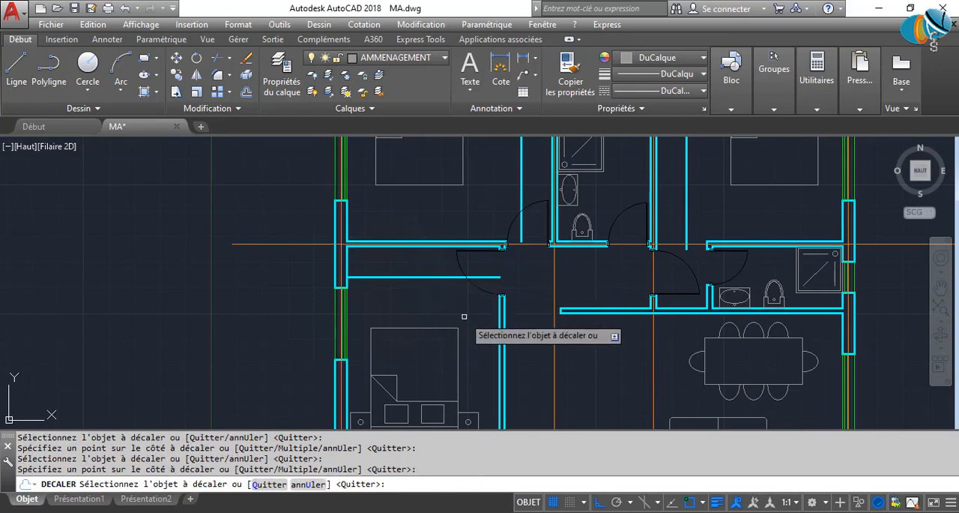
{"action": "scroll", "coordinate": [462, 314], "scroll_direction": "down", "scroll_amount": 2}
{"action": "mouse_move", "coordinate": [556, 358]}
{"action": "middle_mouse_down"}
{"action": "mouse_move", "coordinate": [510, 209]}
{"action": "mouse_move", "coordinate": [497, 359]}
{"action": "middle_mouse_up"}
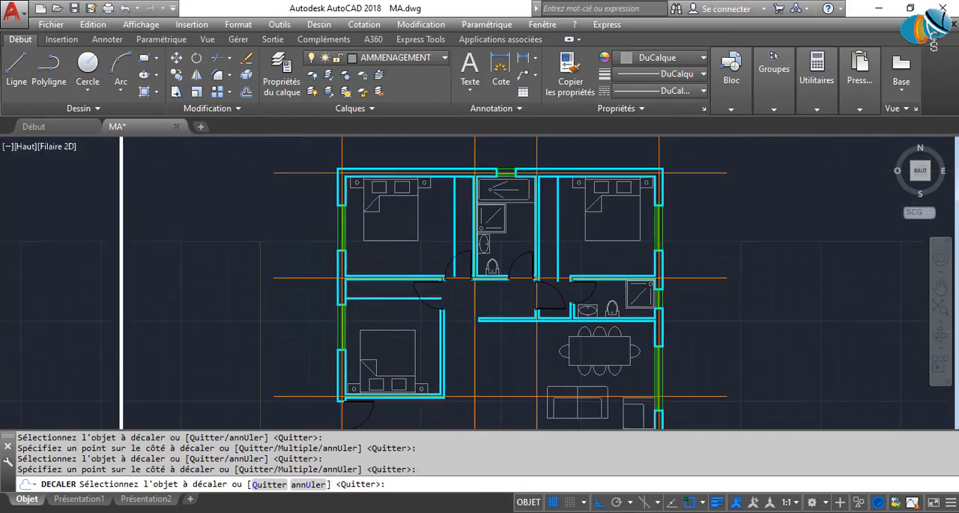
Offset the upper-left bedroom's closet front line by 5 twice in succession towards the bathroom wall.
{"action": "key", "text": "Return"}
{"action": "key", "text": "Return"}
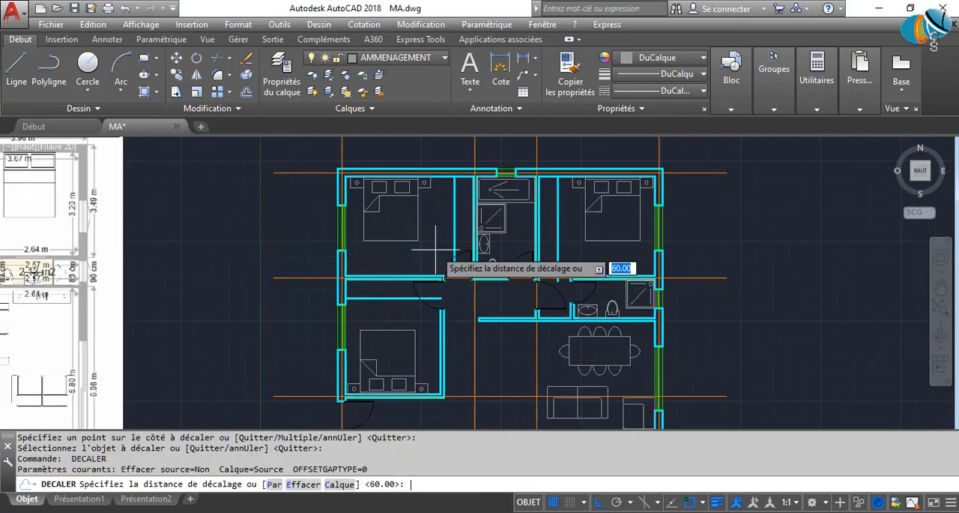
{"action": "type", "text": "5"}
{"action": "key", "text": "Return"}
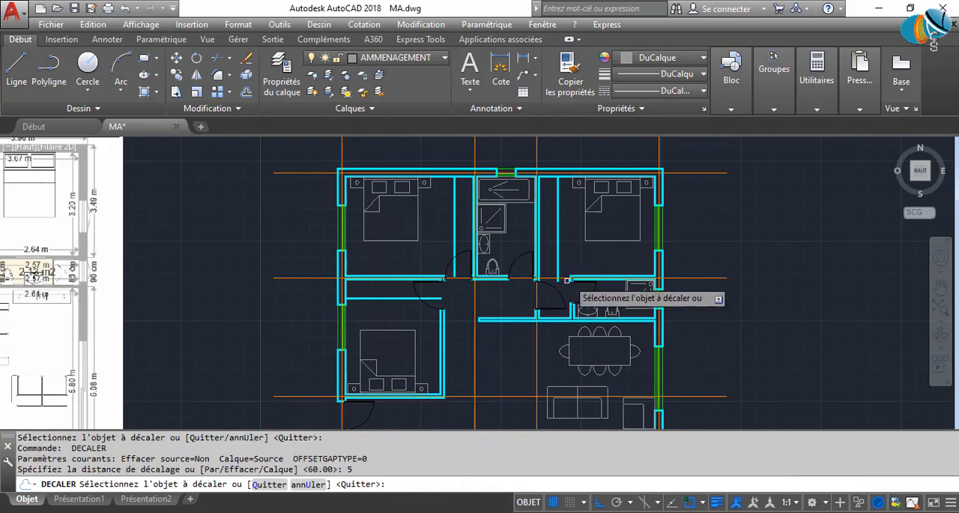
{"action": "scroll", "coordinate": [563, 270], "scroll_direction": "up", "scroll_amount": 4}
{"action": "left_click", "coordinate": [297, 193]}
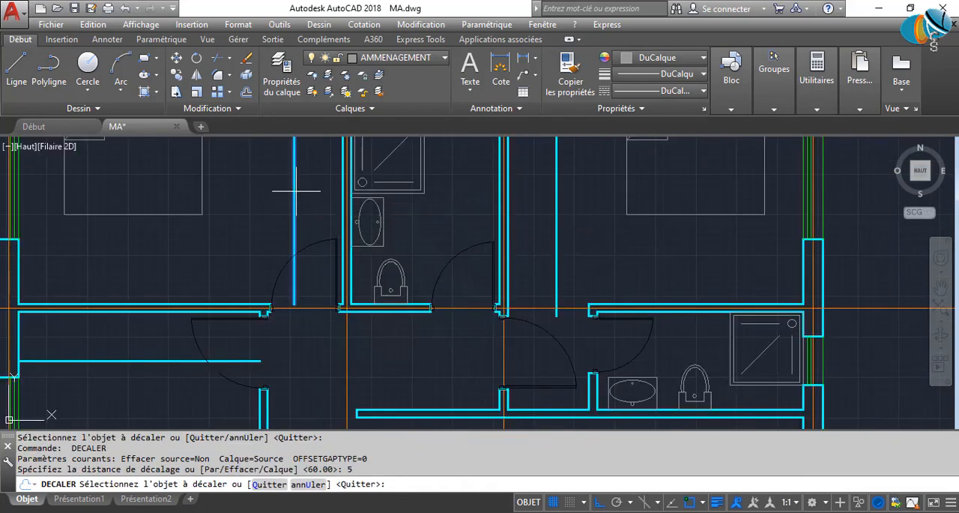
{"action": "left_click", "coordinate": [325, 189]}
{"action": "left_click", "coordinate": [300, 190]}
{"action": "left_click", "coordinate": [326, 190]}
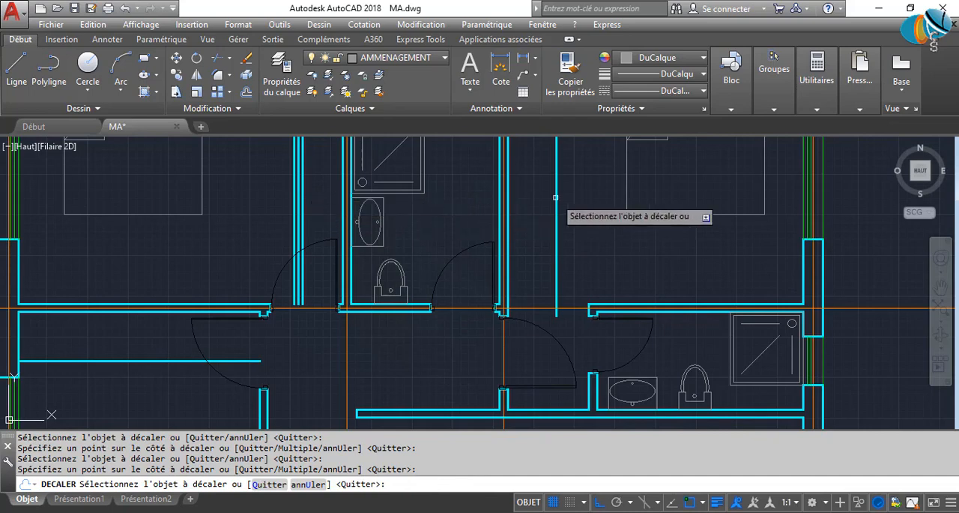
Offset the upper-right bedroom's closet front line by 5 twice in succession towards the bathroom wall.
{"action": "left_click", "coordinate": [555, 198]}
{"action": "left_click", "coordinate": [517, 203]}
{"action": "left_click", "coordinate": [553, 203]}
{"action": "left_click", "coordinate": [511, 205]}
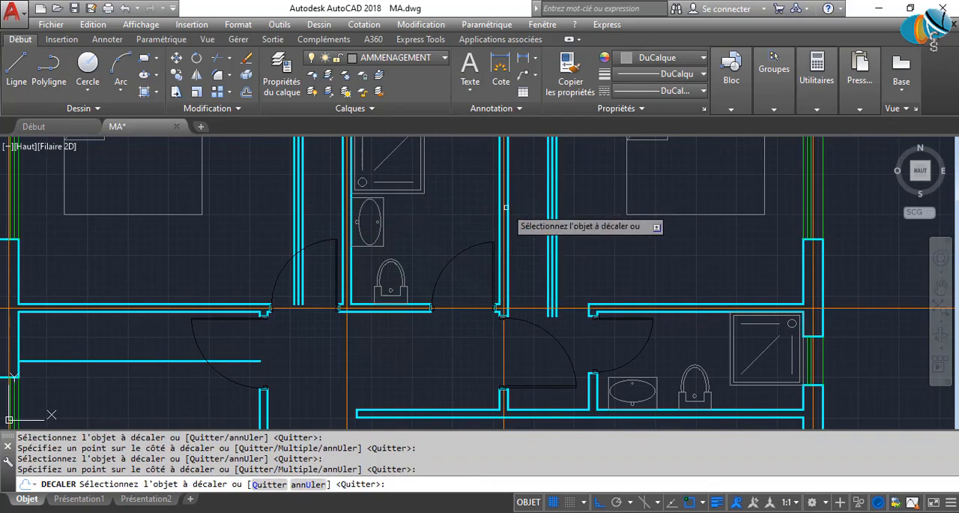
Complete the lower-left bedroom's closet front with offset lines spaced 5 apart towards its upper wall.
{"action": "middle_click_drag", "start_coordinate": [369, 307], "coordinate": [466, 243]}
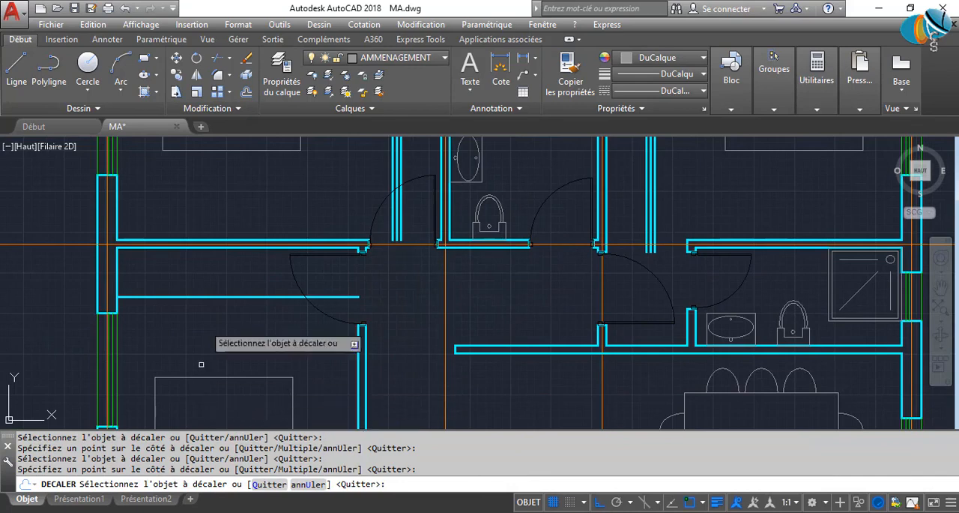
{"action": "left_click", "coordinate": [228, 296]}
{"action": "left_click", "coordinate": [250, 245]}
{"action": "key", "text": "Escape"}
{"action": "middle_click_drag", "start_coordinate": [250, 245], "coordinate": [258, 339]}
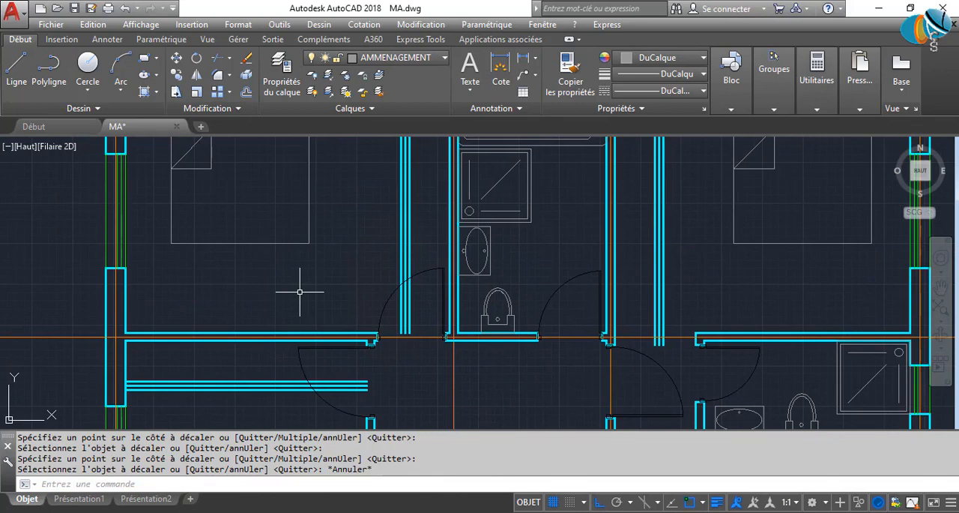
{"action": "key", "text": "Return"}
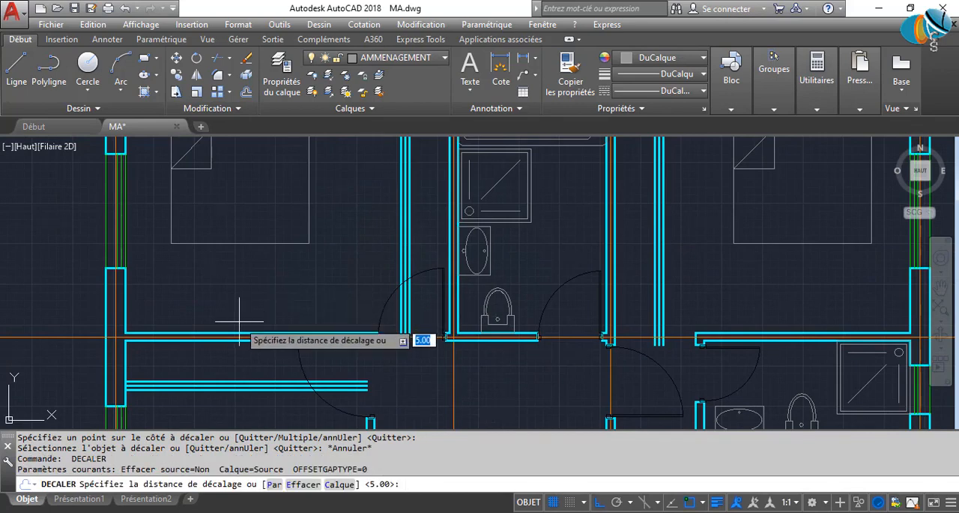
{"action": "scroll", "coordinate": [257, 318], "scroll_direction": "down", "scroll_amount": 3}
{"action": "scroll", "coordinate": [297, 252], "scroll_direction": "up", "scroll_amount": 5}
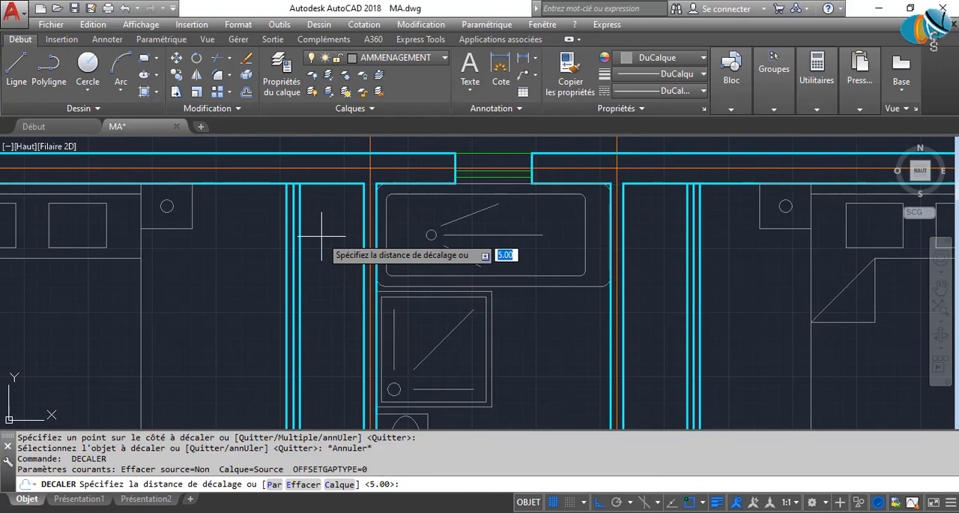
{"action": "scroll", "coordinate": [322, 236], "scroll_direction": "down", "scroll_amount": 4}
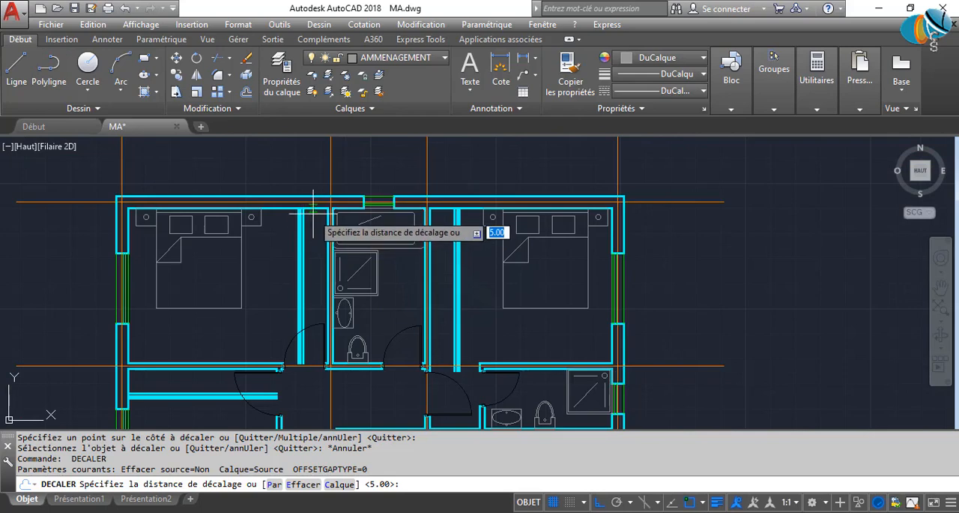
{"action": "type", "text": "18"}
{"action": "key", "text": "Return"}
{"action": "key", "text": "Escape"}
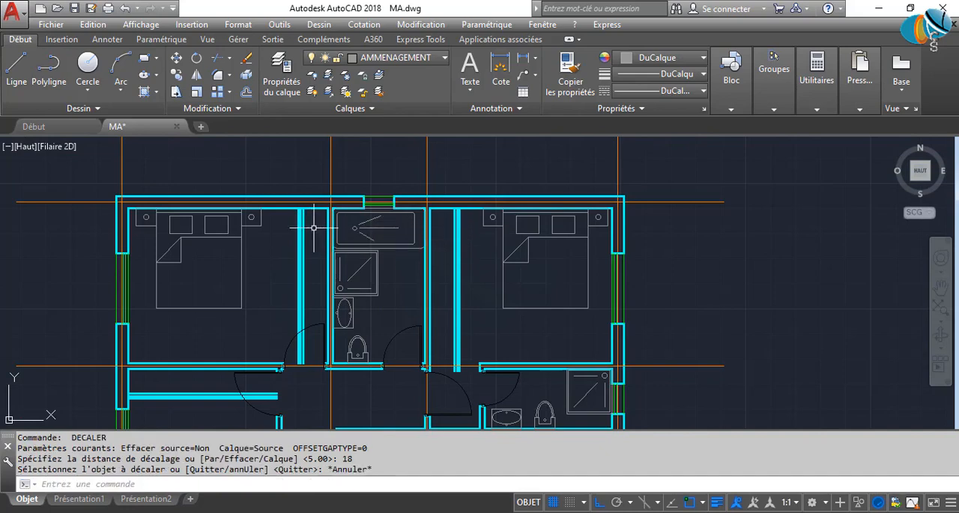
Offset the upper-left bedroom's upper wall line and the lower-left bedroom's exterior wall line by 180 into their rooms.
{"action": "key", "text": "Return"}
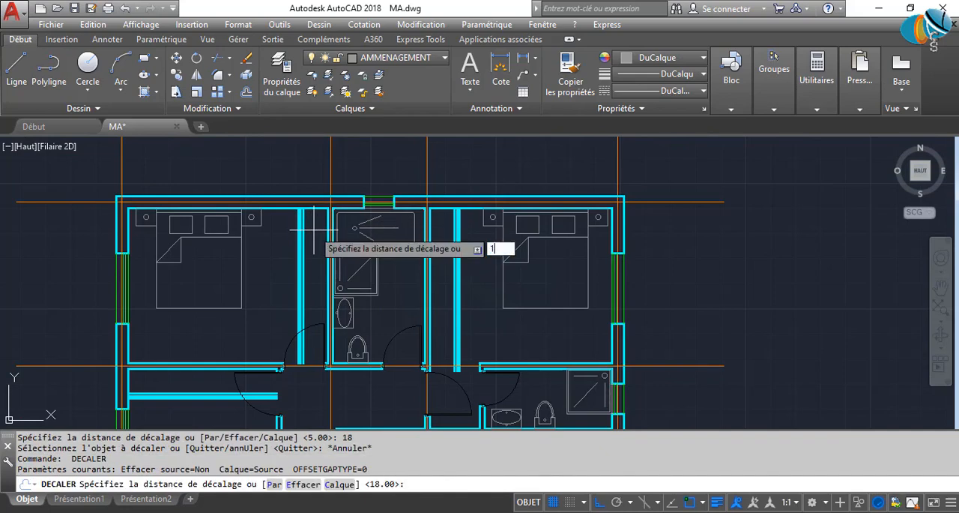
{"action": "key", "text": "Return"}
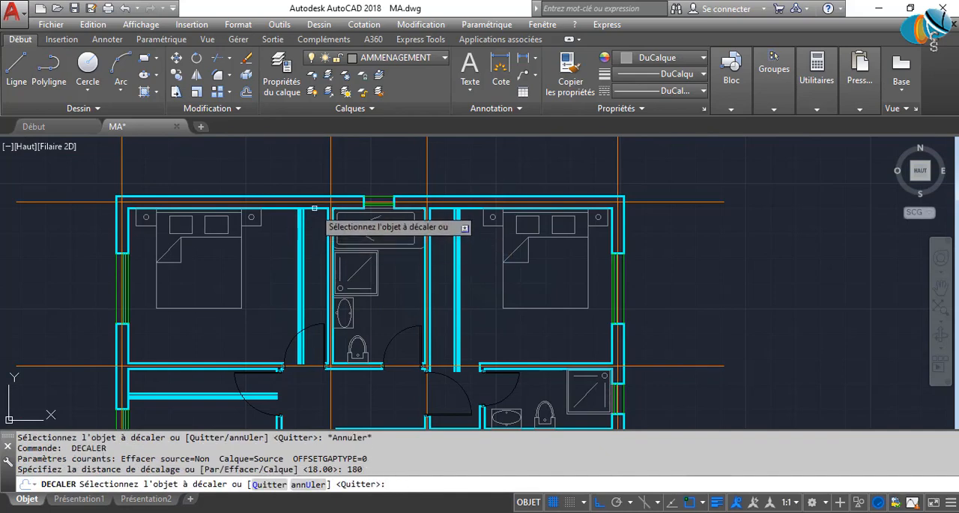
{"action": "left_click", "coordinate": [315, 208]}
{"action": "left_click", "coordinate": [321, 302]}
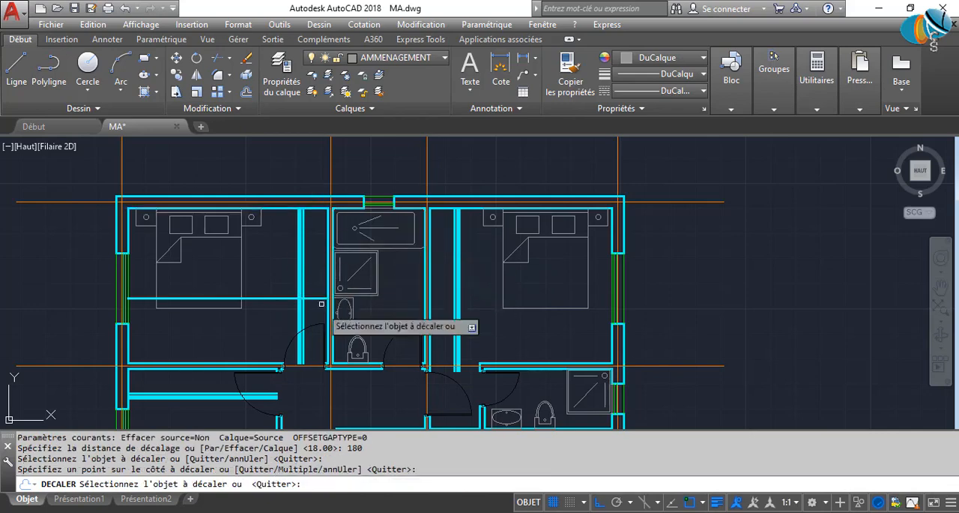
{"action": "middle_click_drag", "start_coordinate": [321, 303], "coordinate": [406, 144]}
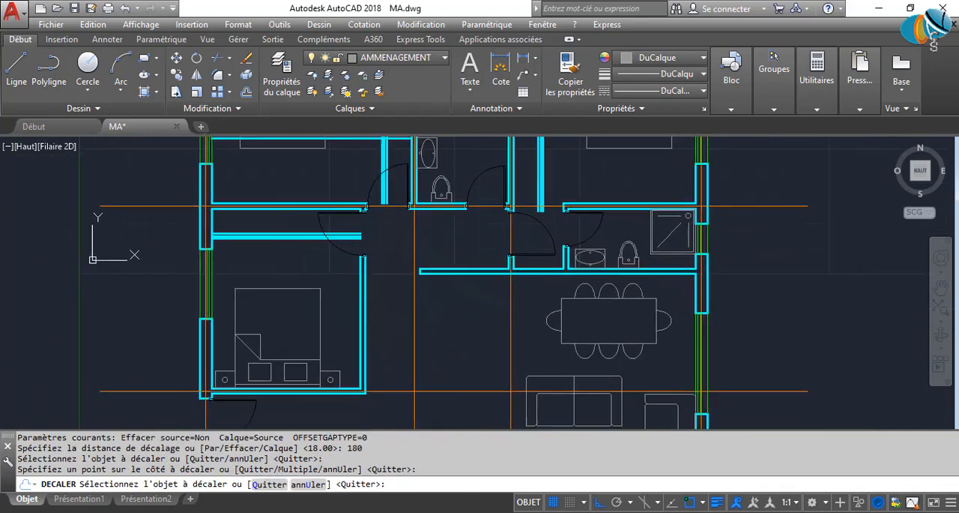
{"action": "left_click", "coordinate": [212, 245]}
{"action": "left_click", "coordinate": [442, 276]}
Offset the upper-right bedroom's upper wall line by 190 down into the room to mark the closet end.
{"action": "middle_click_drag", "start_coordinate": [430, 293], "coordinate": [281, 402]}
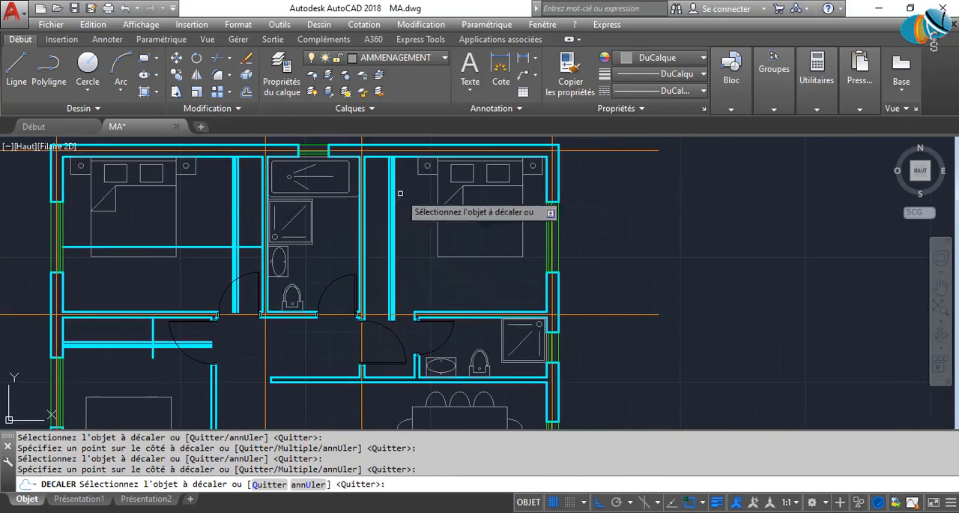
{"action": "left_click", "coordinate": [405, 156]}
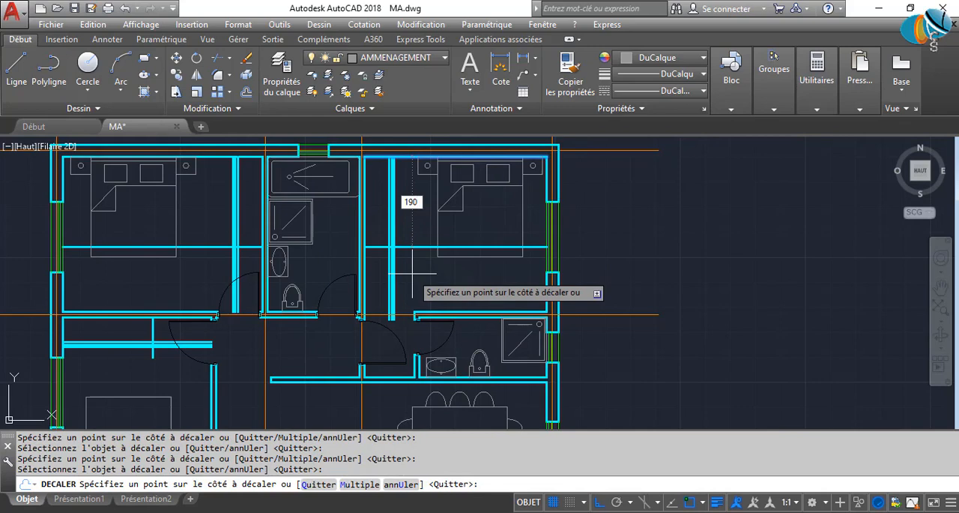
{"action": "key", "text": "Return"}
{"action": "middle_click_drag", "start_coordinate": [277, 298], "coordinate": [428, 267]}
{"action": "key", "text": "Escape"}
{"action": "scroll", "coordinate": [299, 306], "scroll_direction": "up", "scroll_amount": 2}
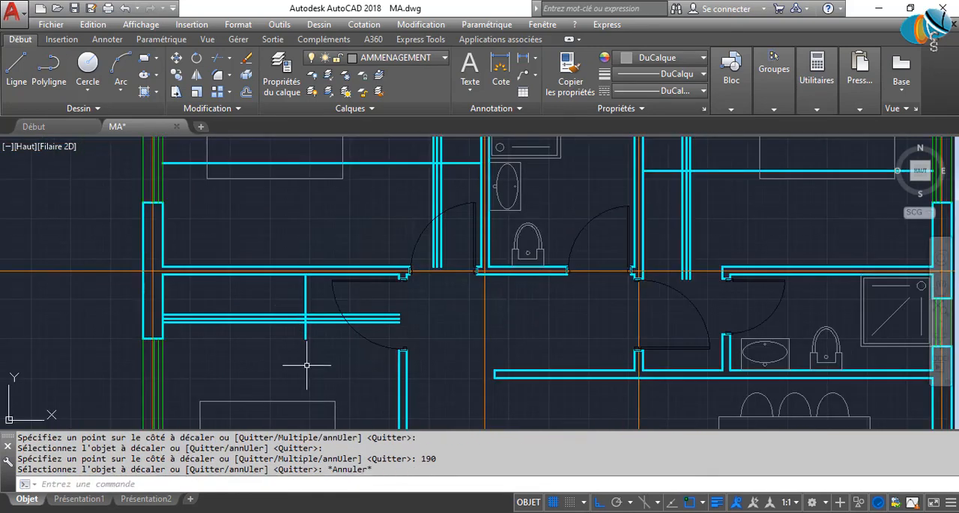
Offset the lower-left bedroom's closet end line by 10 towards the door to give the end panel thickness.
{"action": "key", "text": "Return"}
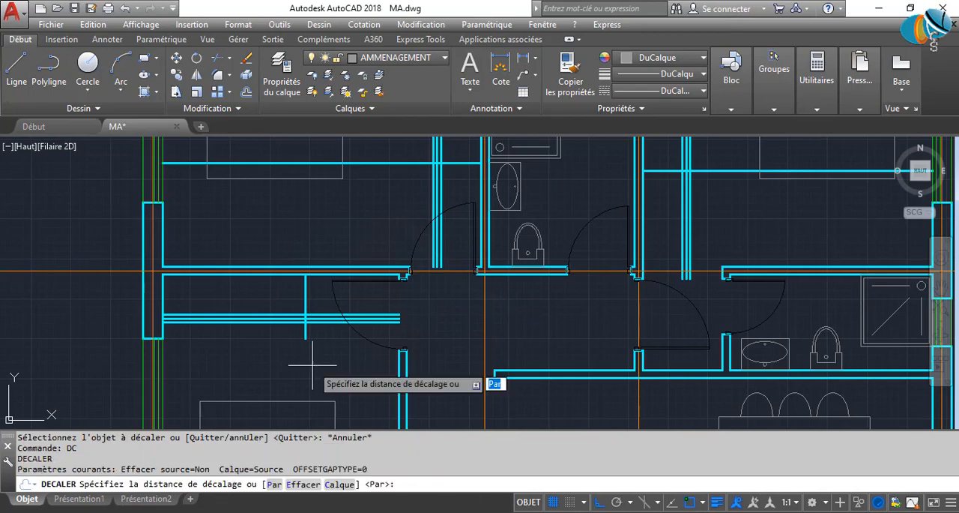
{"action": "type", "text": "10"}
{"action": "key", "text": "Return"}
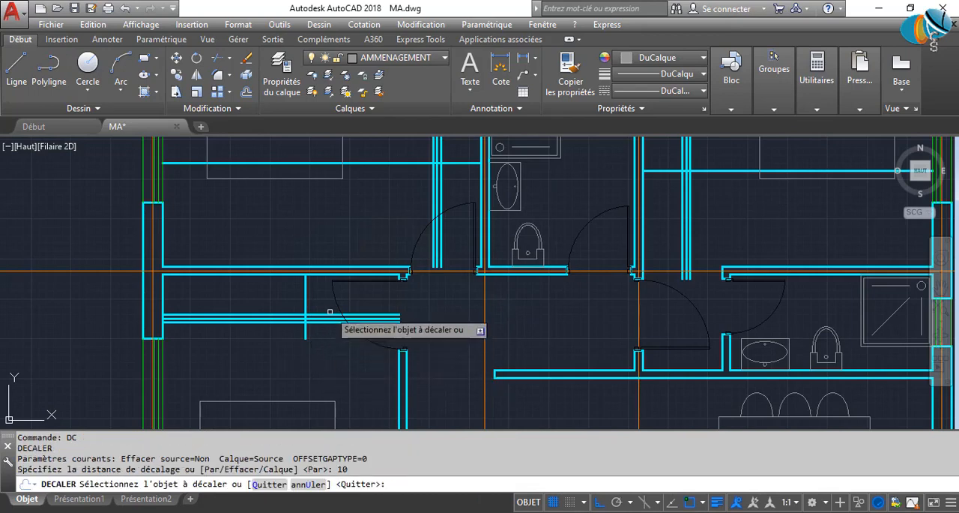
{"action": "left_click", "coordinate": [305, 302]}
{"action": "left_click", "coordinate": [366, 309]}
Offset the closet end lines in both upper bedrooms by 10 downwards to form their end panels.
{"action": "middle_click_drag", "start_coordinate": [423, 240], "coordinate": [408, 306]}
{"action": "left_click", "coordinate": [450, 229]}
{"action": "left_click", "coordinate": [446, 279]}
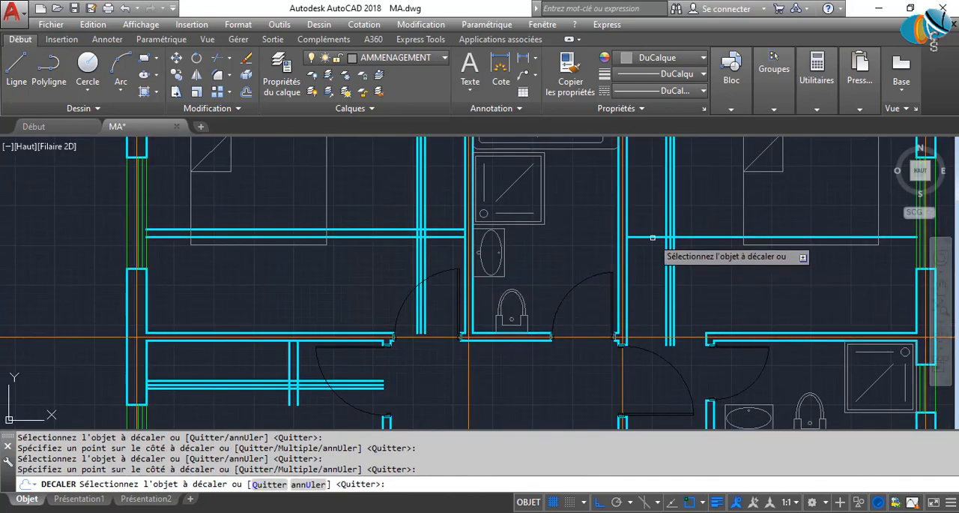
{"action": "left_click", "coordinate": [654, 237]}
{"action": "left_click", "coordinate": [626, 341]}
{"action": "middle_click_drag", "start_coordinate": [502, 378], "coordinate": [496, 272]}
{"action": "middle_click_drag", "start_coordinate": [343, 306], "coordinate": [364, 369]}
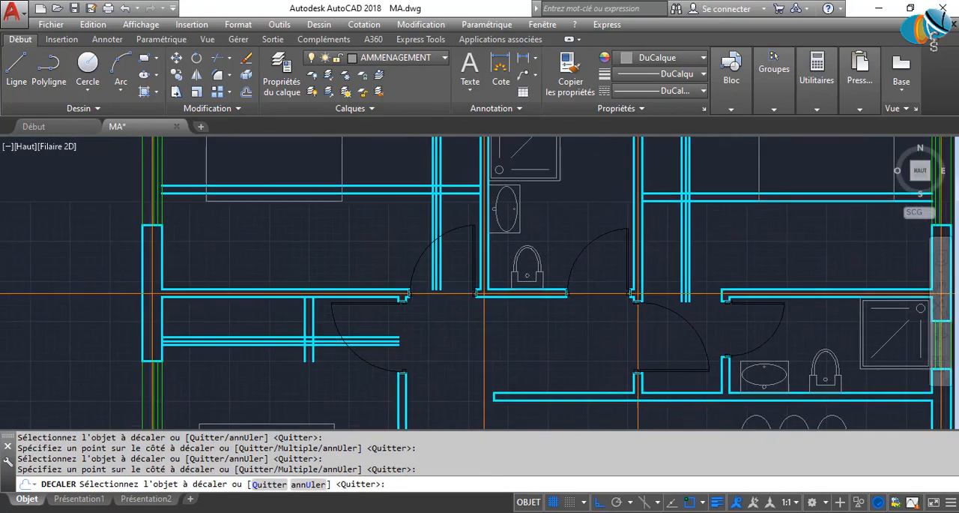
{"action": "key", "text": "Escape"}
Trim the lower-left bedroom's closet front lines beyond the end panel and the end panel lines below the closet front.
{"action": "scroll", "coordinate": [263, 353], "scroll_direction": "down", "scroll_amount": 7}
{"action": "scroll", "coordinate": [281, 351], "scroll_direction": "up", "scroll_amount": 9}
{"action": "middle_click_drag", "start_coordinate": [255, 376], "coordinate": [420, 332]}
{"action": "key", "text": "Return"}
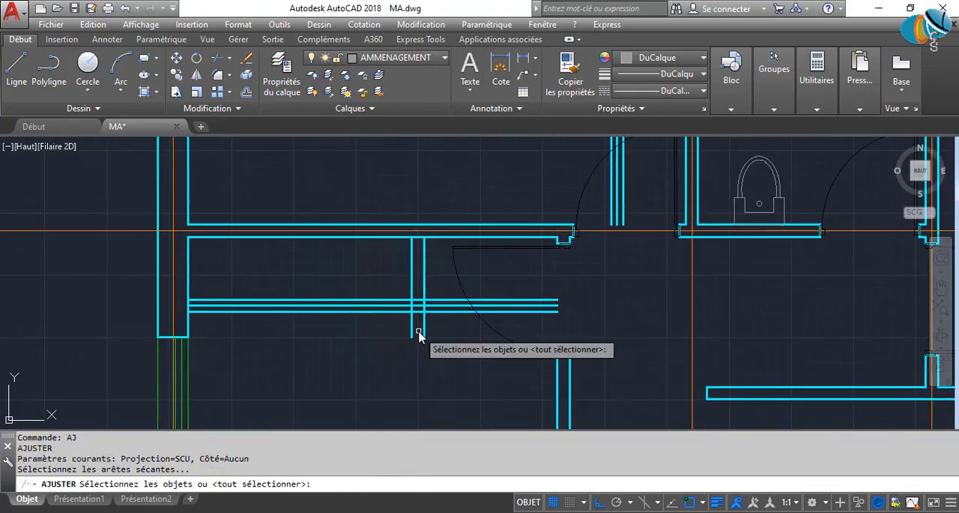
{"action": "key", "text": "Return"}
{"action": "left_click", "coordinate": [450, 333]}
{"action": "left_click", "coordinate": [436, 277]}
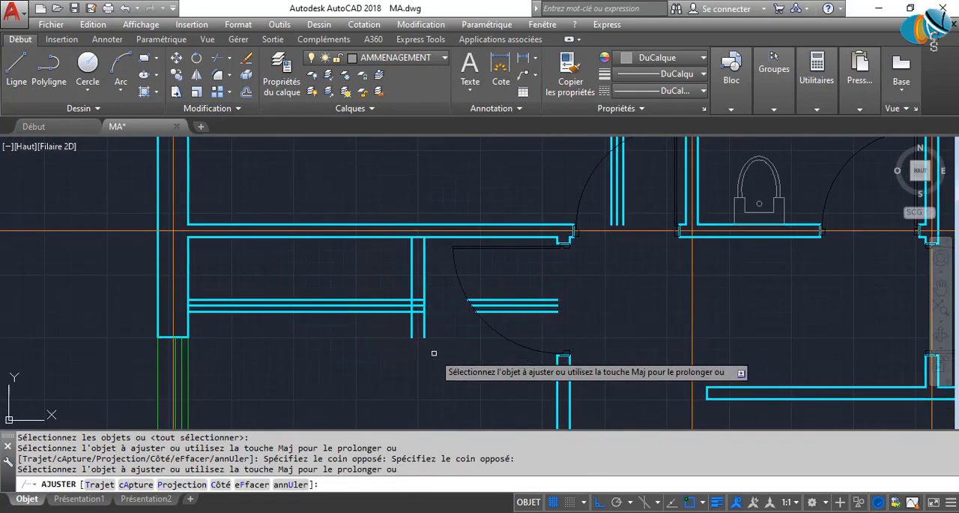
{"action": "left_click", "coordinate": [411, 327]}
{"action": "left_click", "coordinate": [318, 300]}
{"action": "scroll", "coordinate": [448, 361], "scroll_direction": "down", "scroll_amount": 3}
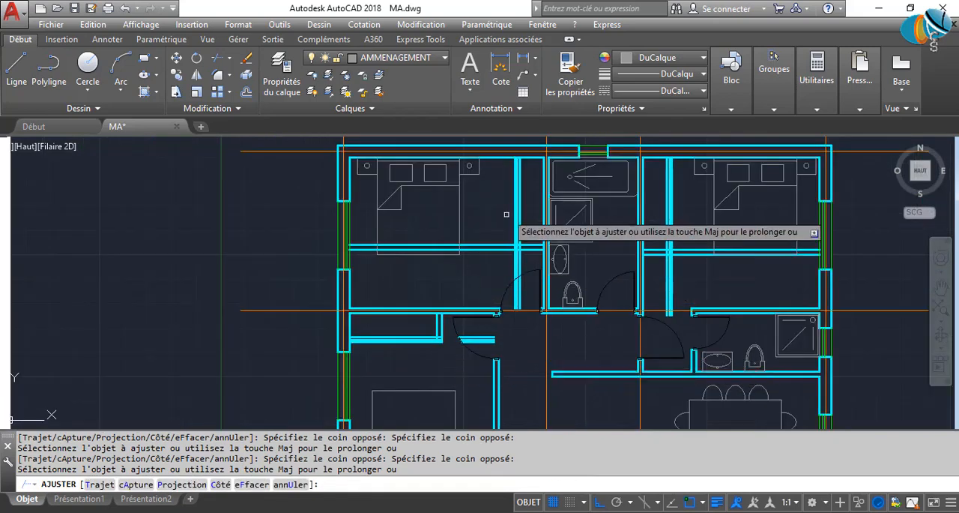
Trim the closet front and end panel lines extending past the closet corners in both upper bedrooms.
{"action": "scroll", "coordinate": [525, 248], "scroll_direction": "up", "scroll_amount": 5}
{"action": "left_click", "coordinate": [552, 325]}
{"action": "left_click", "coordinate": [486, 313]}
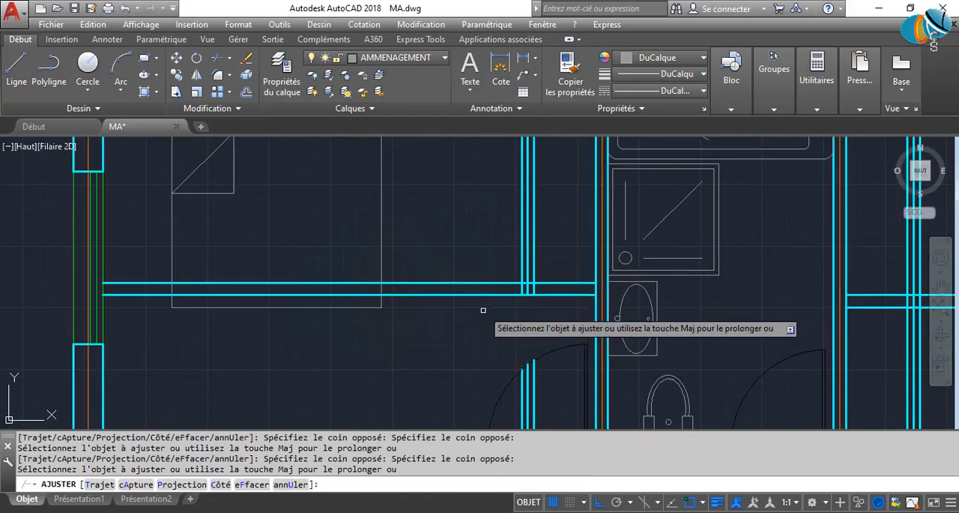
{"action": "scroll", "coordinate": [472, 307], "scroll_direction": "down", "scroll_amount": 5}
{"action": "scroll", "coordinate": [476, 315], "scroll_direction": "up", "scroll_amount": 5}
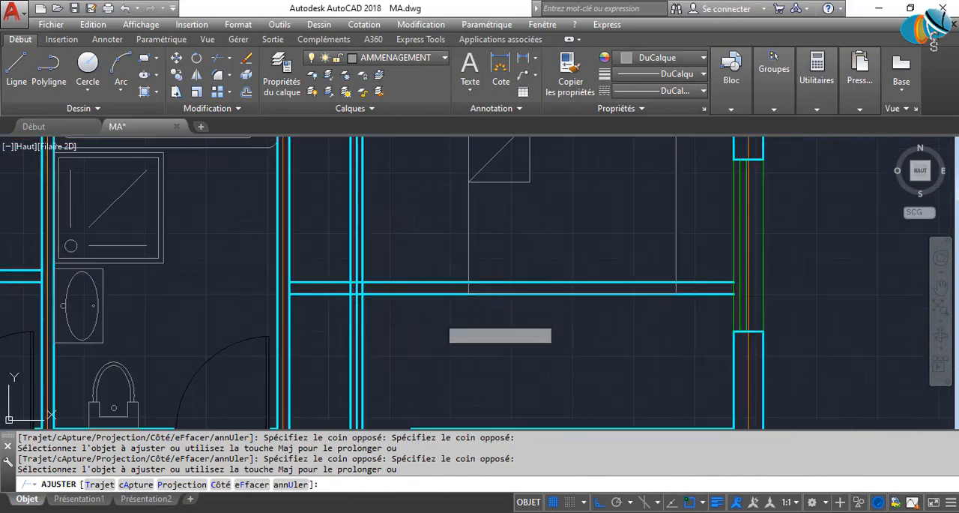
{"action": "scroll", "coordinate": [432, 333], "scroll_direction": "down", "scroll_amount": 3}
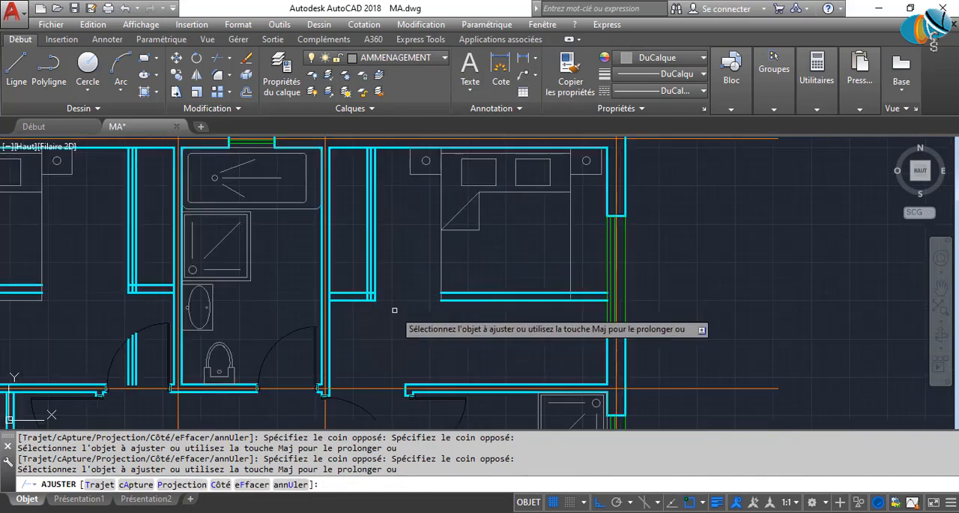
{"action": "scroll", "coordinate": [353, 265], "scroll_direction": "up", "scroll_amount": 1}
{"action": "key", "text": "Escape"}
{"action": "key", "text": "Escape"}
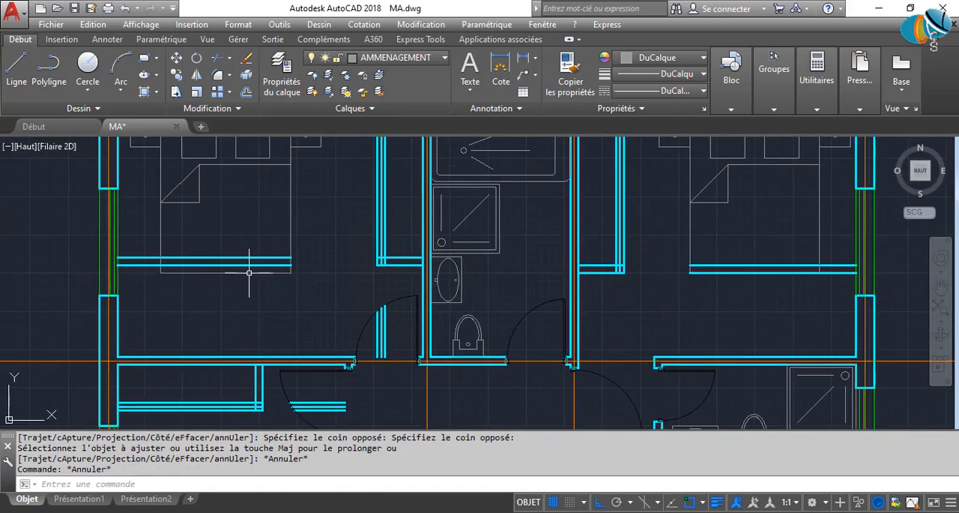
Delete the leftover line pieces across the upper-left bedroom's bed and in the door swings of both left bedrooms.
{"action": "scroll", "coordinate": [250, 268], "scroll_direction": "up", "scroll_amount": 2}
{"action": "left_click", "coordinate": [251, 267]}
{"action": "left_click", "coordinate": [229, 225]}
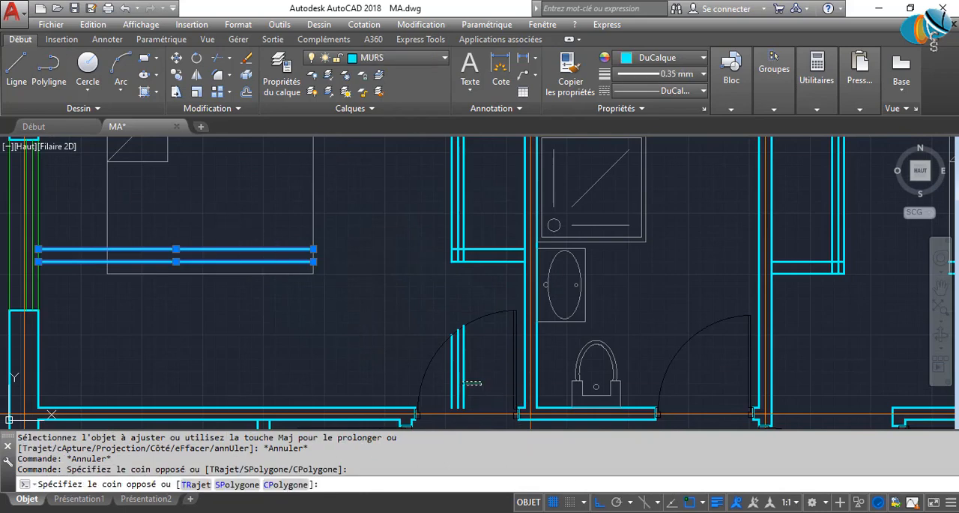
{"action": "left_click", "coordinate": [441, 367]}
{"action": "scroll", "coordinate": [444, 345], "scroll_direction": "down", "scroll_amount": 3}
{"action": "scroll", "coordinate": [418, 398], "scroll_direction": "up", "scroll_amount": 4}
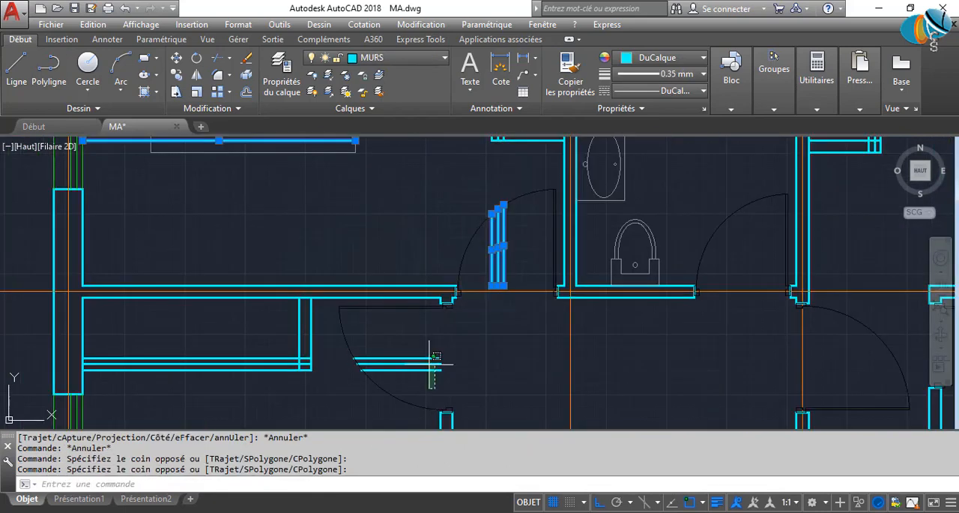
{"action": "scroll", "coordinate": [432, 359], "scroll_direction": "down", "scroll_amount": 4}
{"action": "scroll", "coordinate": [427, 351], "scroll_direction": "up", "scroll_amount": 2}
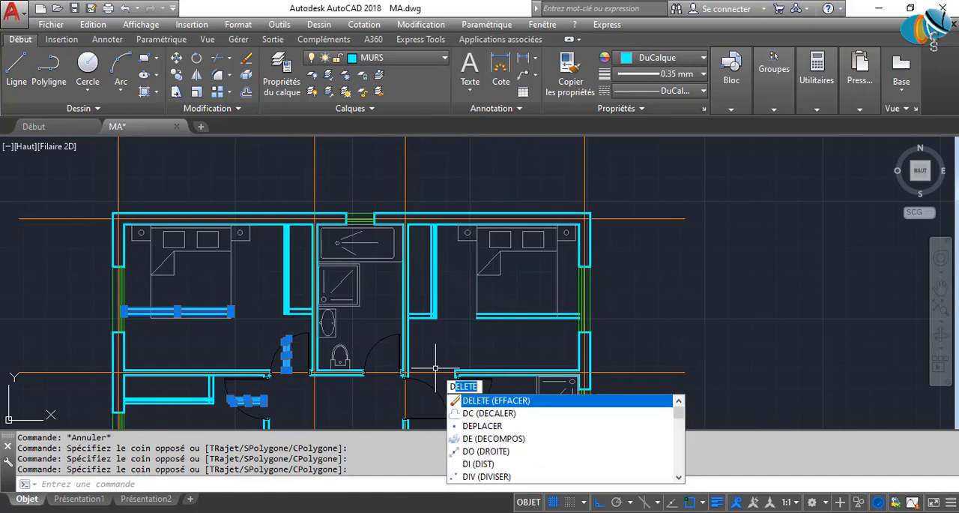
{"action": "key", "text": "Return"}
Trim the closet front lines out of the end panel's thickness in the lower-left bedroom.
{"action": "scroll", "coordinate": [184, 377], "scroll_direction": "up", "scroll_amount": 4}
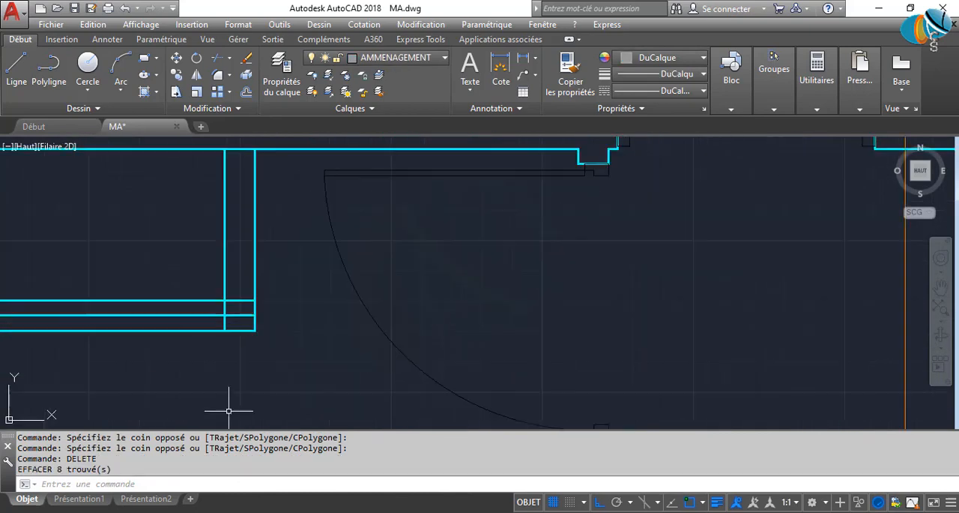
{"action": "middle_click_drag", "start_coordinate": [235, 338], "coordinate": [380, 376]}
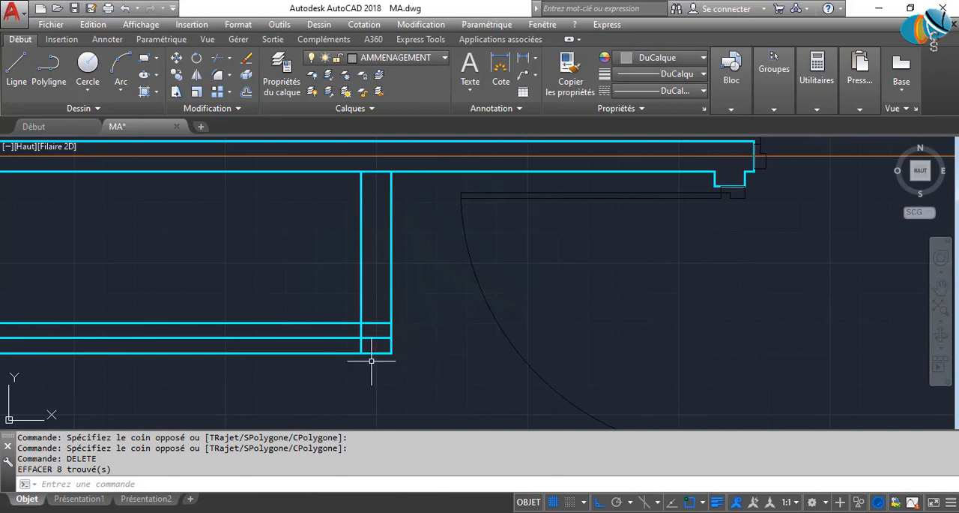
{"action": "type", "text": "aj"}
{"action": "key", "text": "Return"}
{"action": "key", "text": "Return"}
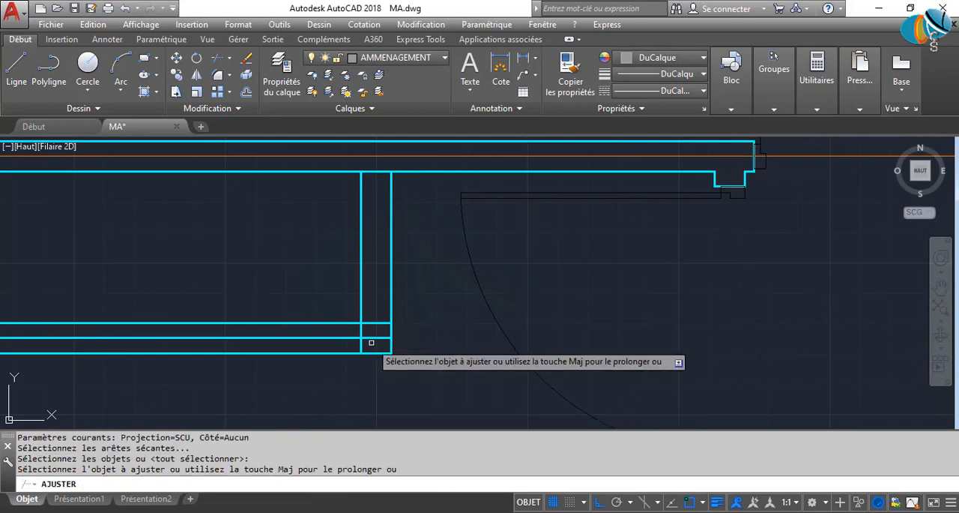
{"action": "left_click", "coordinate": [371, 344]}
{"action": "left_click", "coordinate": [372, 306]}
{"action": "left_click", "coordinate": [375, 361]}
{"action": "left_click", "coordinate": [381, 327]}
{"action": "scroll", "coordinate": [382, 325], "scroll_direction": "down", "scroll_amount": 4}
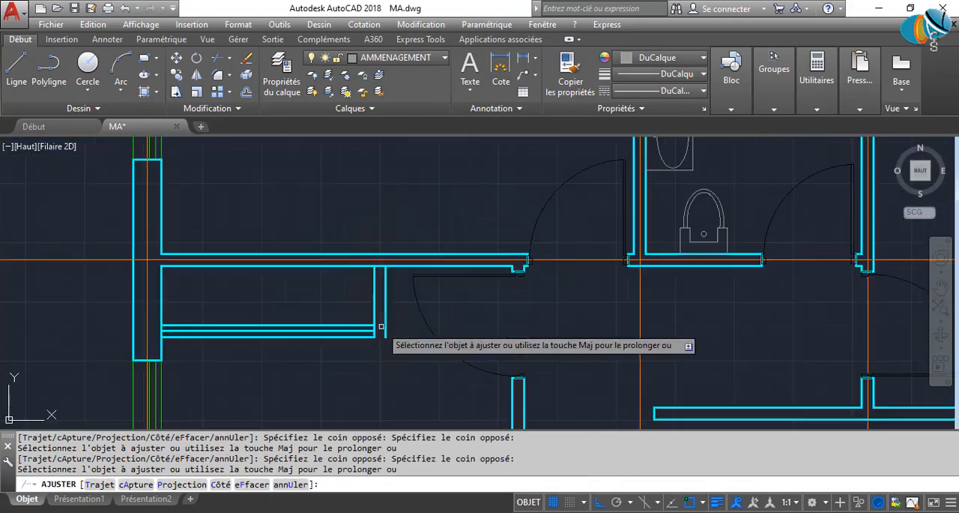
Trim the closet front lines out of the end panel's thickness in the upper-left bedroom.
{"action": "middle_click_drag", "start_coordinate": [481, 173], "coordinate": [92, 349]}
{"action": "scroll", "coordinate": [556, 251], "scroll_direction": "up", "scroll_amount": 2}
{"action": "scroll", "coordinate": [553, 240], "scroll_direction": "up", "scroll_amount": 2}
{"action": "left_click", "coordinate": [560, 224]}
{"action": "left_click", "coordinate": [455, 218]}
{"action": "scroll", "coordinate": [420, 273], "scroll_direction": "down", "scroll_amount": 2}
{"action": "scroll", "coordinate": [92, 349], "scroll_direction": "down", "scroll_amount": 2}
Trim the closet front lines out of the end panel's thickness in the upper-right bedroom.
{"action": "scroll", "coordinate": [555, 324], "scroll_direction": "up", "scroll_amount": 5}
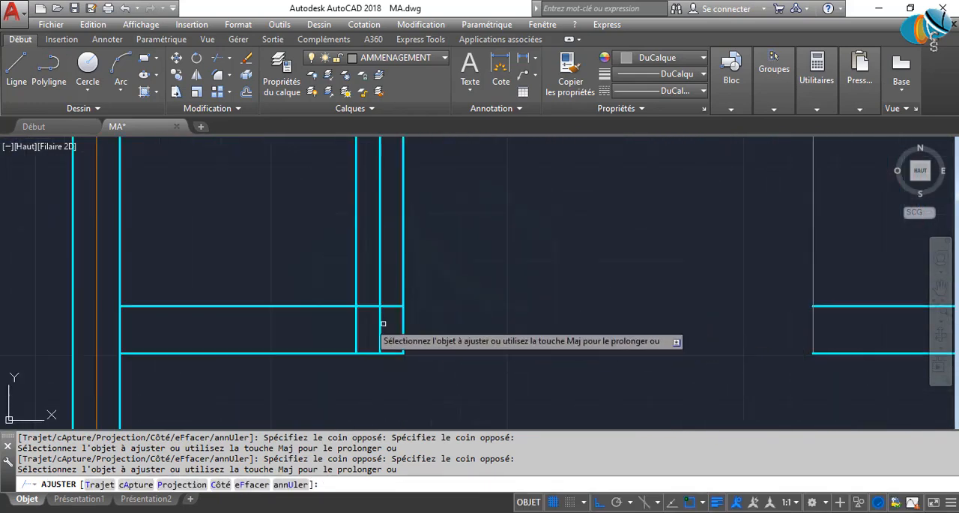
{"action": "left_click", "coordinate": [368, 323]}
{"action": "left_click", "coordinate": [488, 328]}
{"action": "left_click", "coordinate": [494, 329]}
{"action": "left_click", "coordinate": [322, 324]}
{"action": "key", "text": "Escape"}
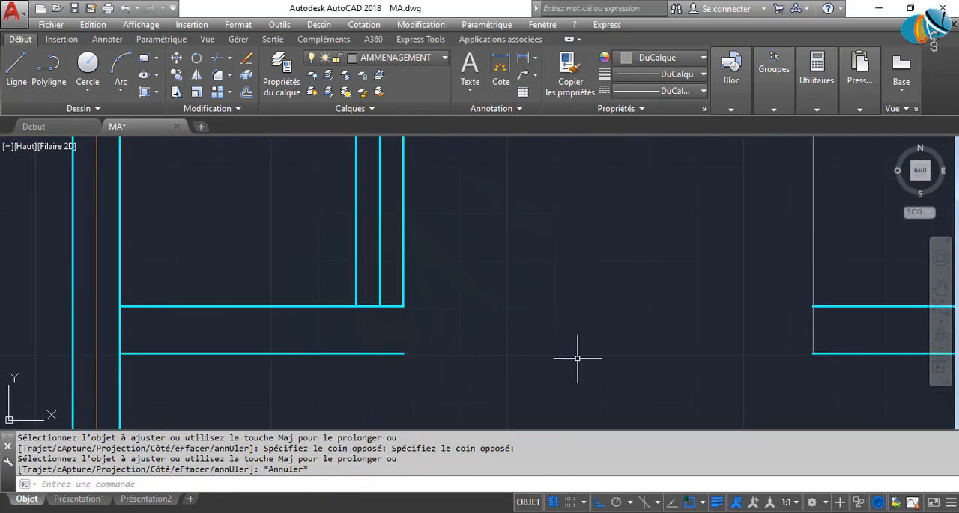
Draw a short line closing the open end of the upper-right bedroom's closet end panel.
{"action": "type", "text": "l"}
{"action": "key", "text": "Return"}
{"action": "left_click", "coordinate": [403, 353]}
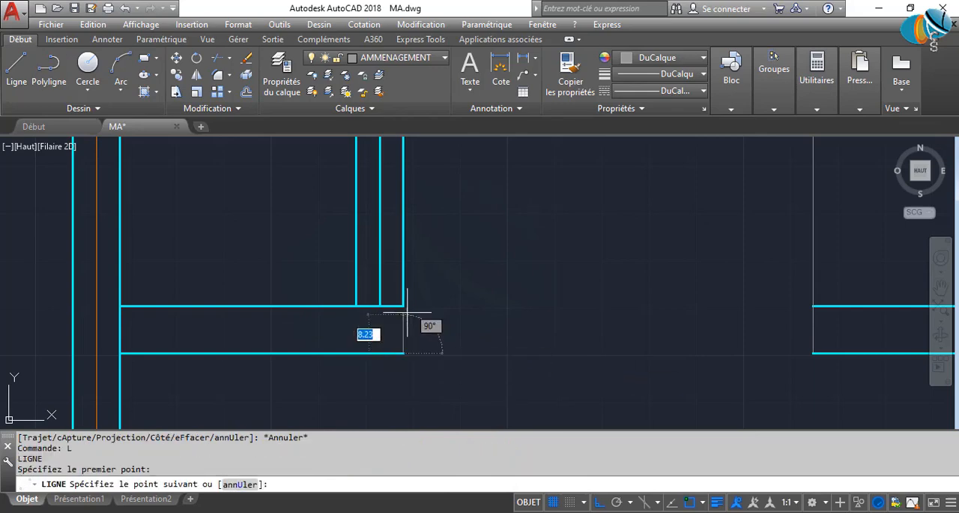
{"action": "key", "text": "Return"}
Draw a short line closing the open end of the upper-left bedroom's closet end panel.
{"action": "scroll", "coordinate": [488, 356], "scroll_direction": "down", "scroll_amount": 6}
{"action": "middle_click_drag", "start_coordinate": [275, 352], "coordinate": [597, 340]}
{"action": "scroll", "coordinate": [435, 345], "scroll_direction": "up", "scroll_amount": 4}
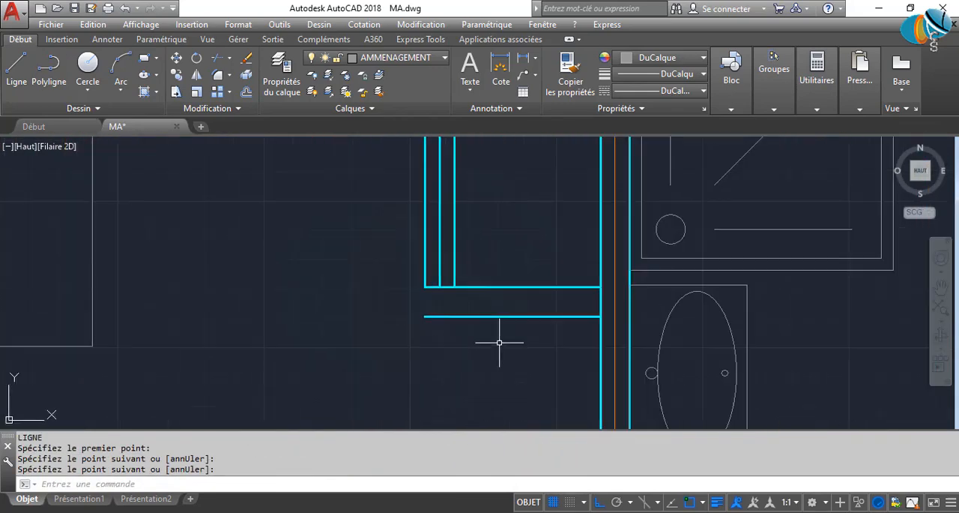
{"action": "key", "text": "Return"}
{"action": "left_click", "coordinate": [425, 316]}
{"action": "left_click", "coordinate": [425, 286]}
{"action": "key", "text": "Return"}
{"action": "scroll", "coordinate": [490, 311], "scroll_direction": "down", "scroll_amount": 5}
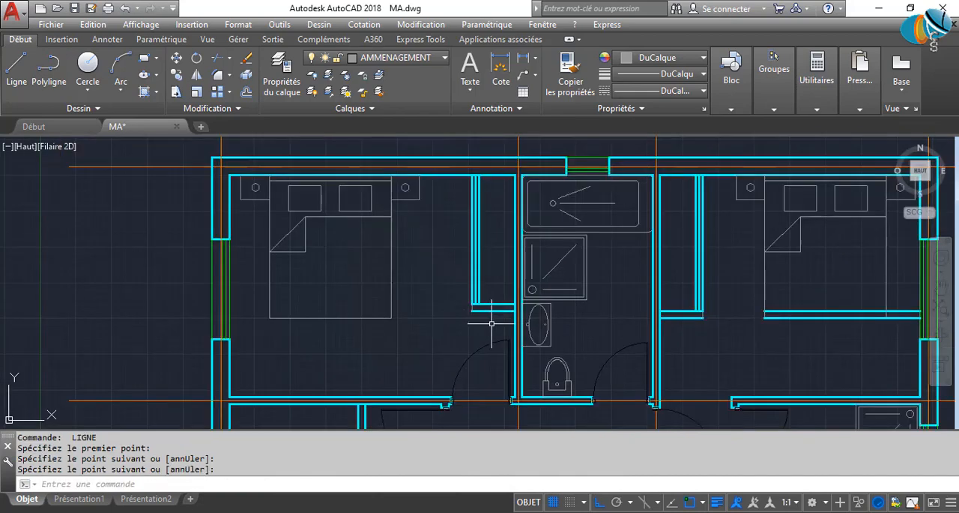
Draw a short line closing the open end of the lower-left bedroom's closet end panel.
{"action": "middle_click_drag", "start_coordinate": [480, 351], "coordinate": [540, 243]}
{"action": "scroll", "coordinate": [405, 336], "scroll_direction": "up", "scroll_amount": 6}
{"action": "key", "text": "Return"}
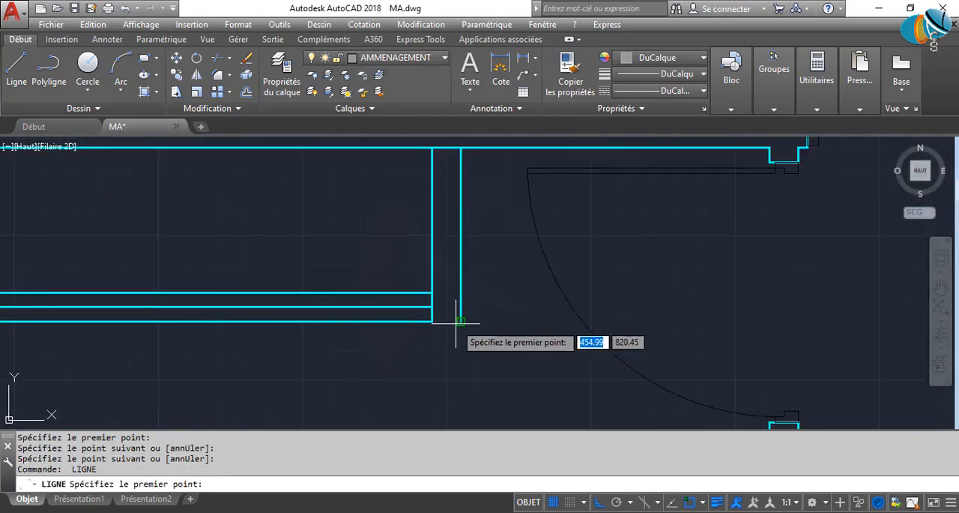
{"action": "left_click", "coordinate": [461, 320]}
{"action": "left_click", "coordinate": [432, 321]}
{"action": "key", "text": "Return"}
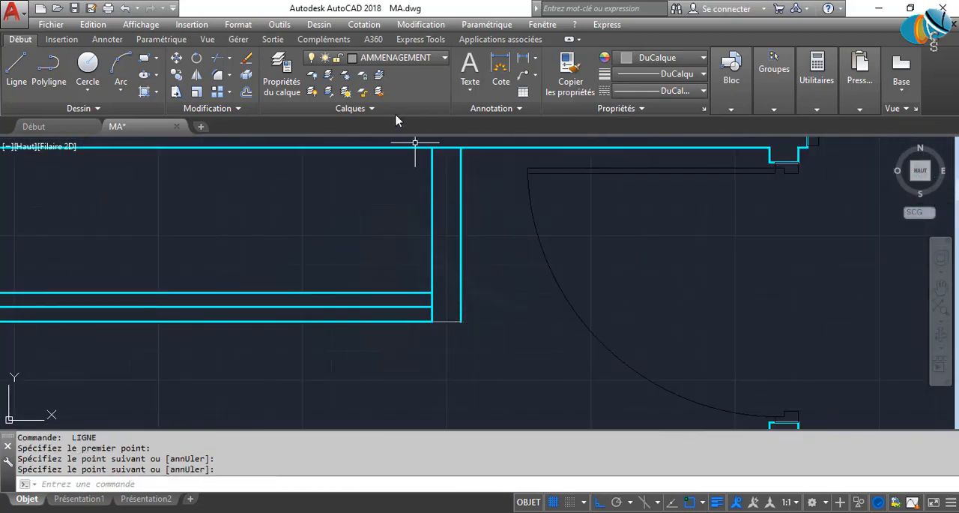
Move the long end panel lines of all three bedroom closets to the AMMENAGEMENT layer.
{"action": "scroll", "coordinate": [453, 337], "scroll_direction": "up", "scroll_amount": 2}
{"action": "middle_click_drag", "start_coordinate": [483, 205], "coordinate": [487, 319]}
{"action": "left_click", "coordinate": [499, 295]}
{"action": "left_click", "coordinate": [393, 263]}
{"action": "scroll", "coordinate": [391, 262], "scroll_direction": "down", "scroll_amount": 6}
{"action": "scroll", "coordinate": [401, 267], "scroll_direction": "down", "scroll_amount": 2}
{"action": "middle_click_drag", "start_coordinate": [724, 182], "coordinate": [512, 302]}
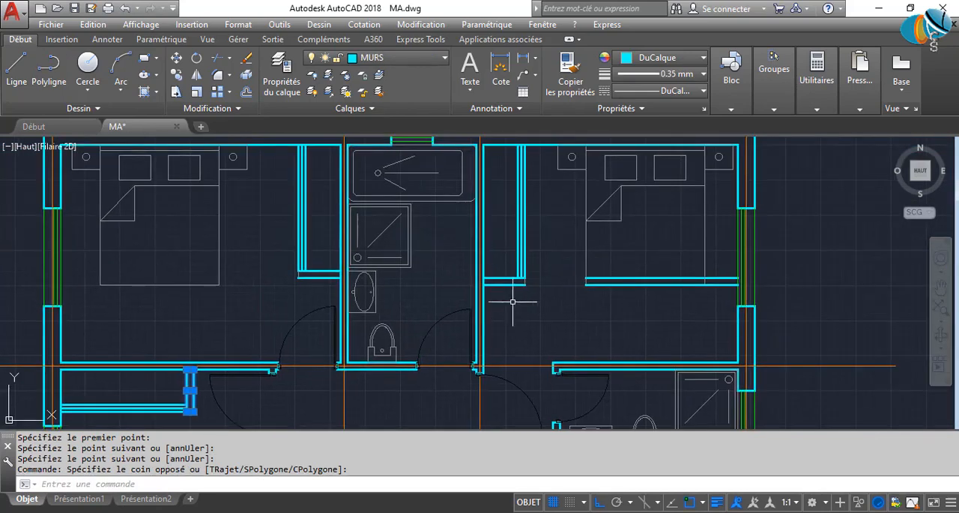
{"action": "scroll", "coordinate": [519, 288], "scroll_direction": "up", "scroll_amount": 2}
{"action": "left_click", "coordinate": [492, 292]}
{"action": "left_click", "coordinate": [482, 252]}
{"action": "left_click", "coordinate": [219, 287]}
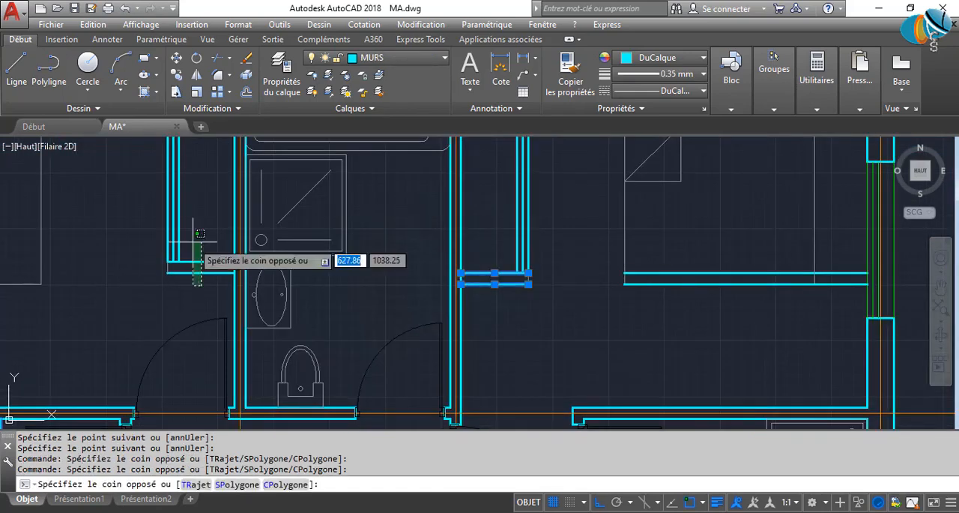
{"action": "left_click", "coordinate": [193, 242]}
{"action": "left_click", "coordinate": [398, 58]}
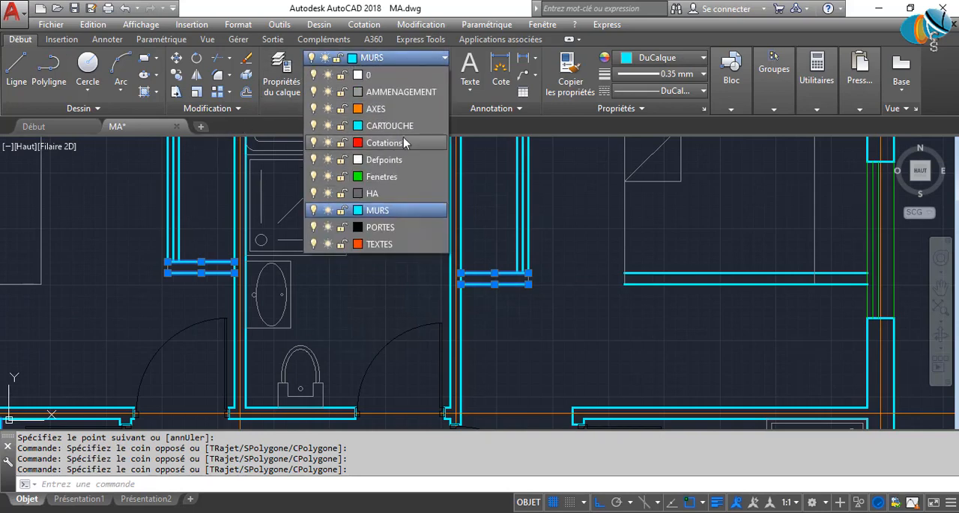
{"action": "left_click", "coordinate": [387, 92]}
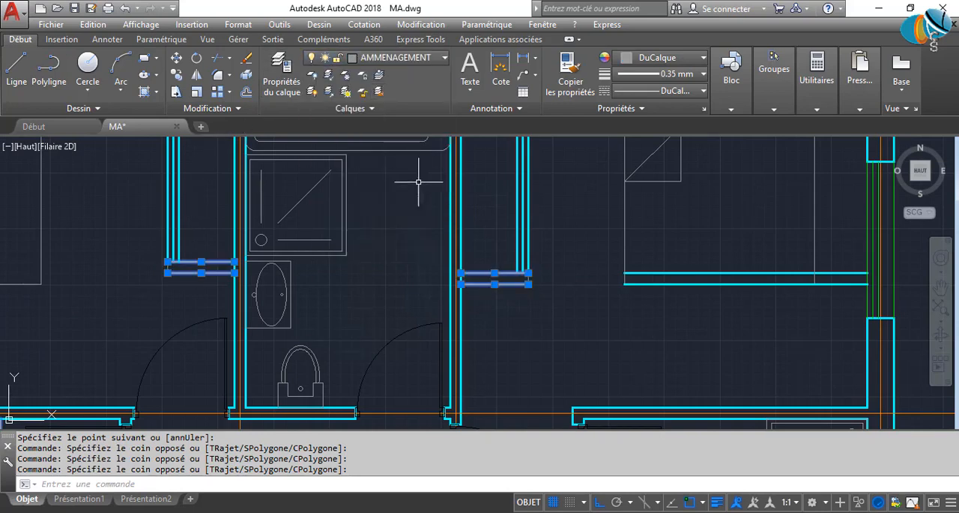
{"action": "key", "text": "Escape"}
Match the upper-right closet's short closing line to the properties of its long end panel line.
{"action": "scroll", "coordinate": [509, 285], "scroll_direction": "up", "scroll_amount": 4}
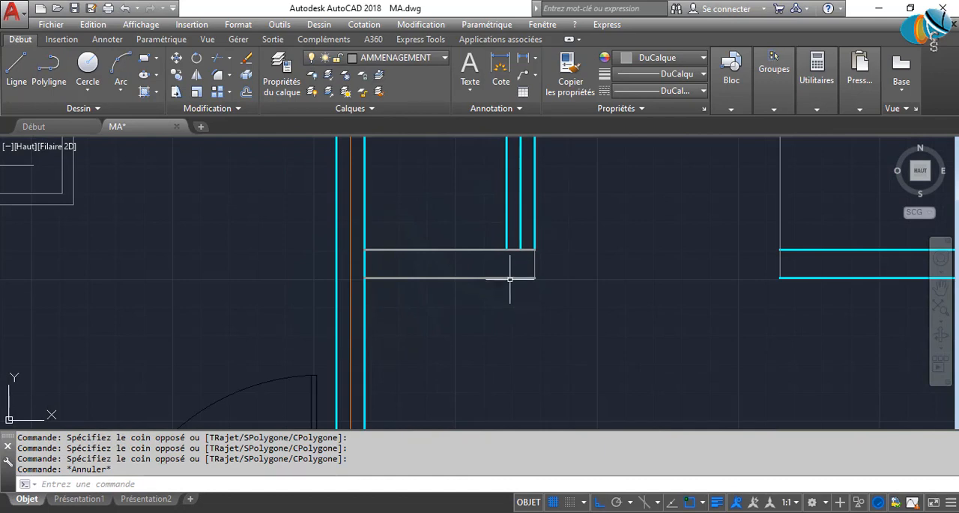
{"action": "type", "text": "COR"}
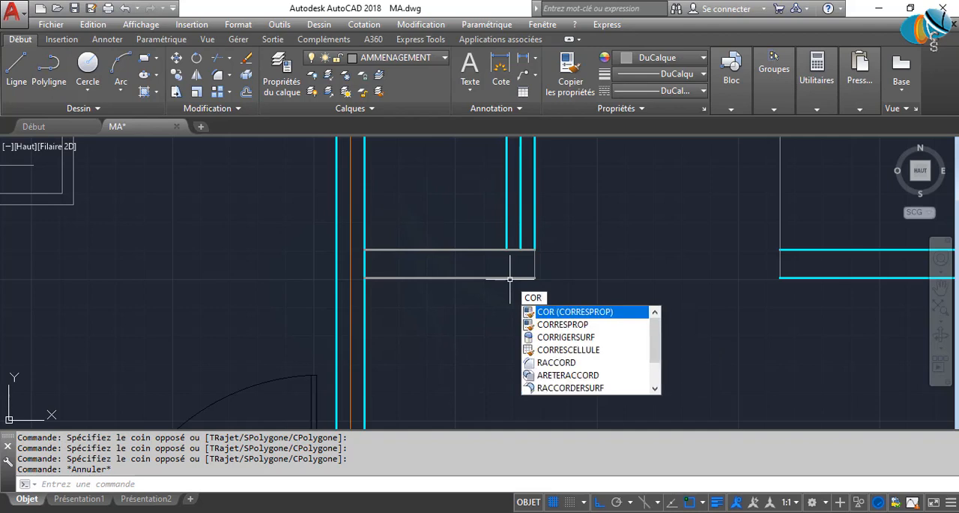
{"action": "key", "text": "Return"}
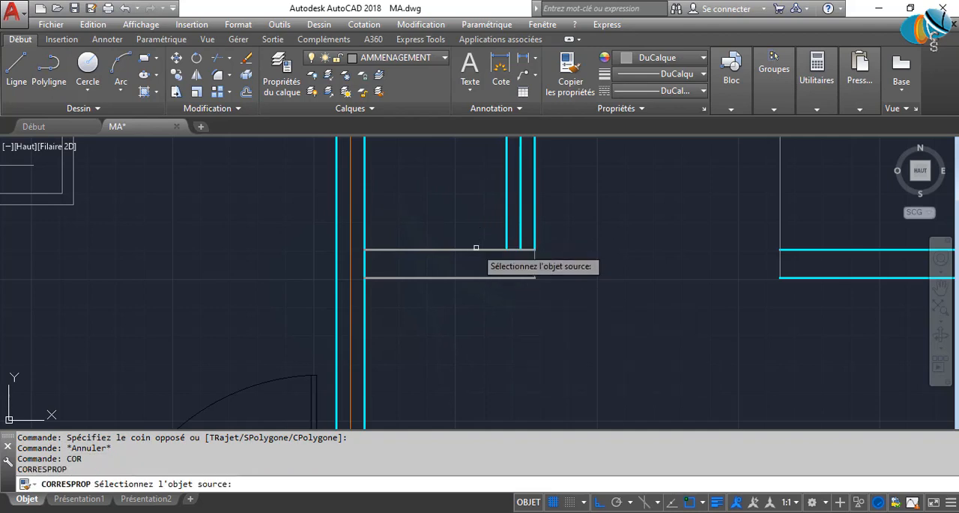
{"action": "left_click", "coordinate": [475, 249]}
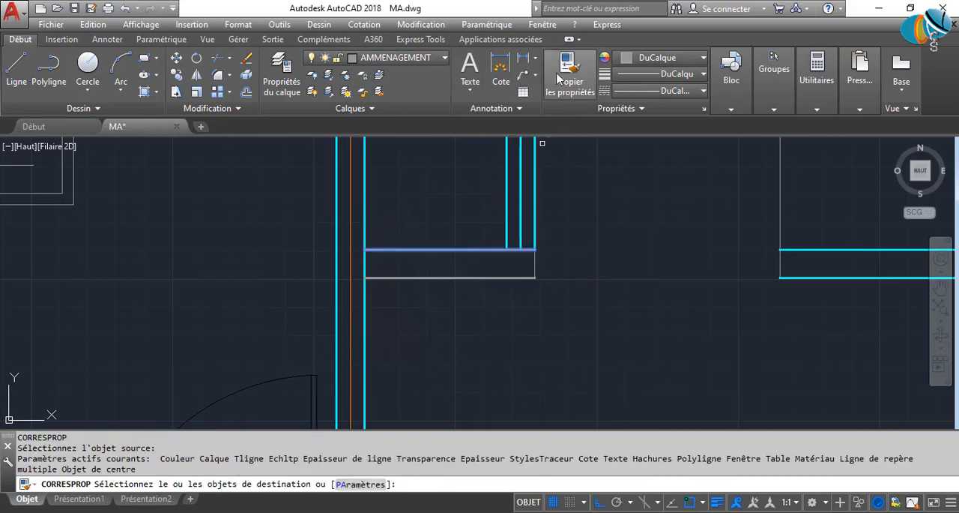
{"action": "left_click", "coordinate": [549, 295]}
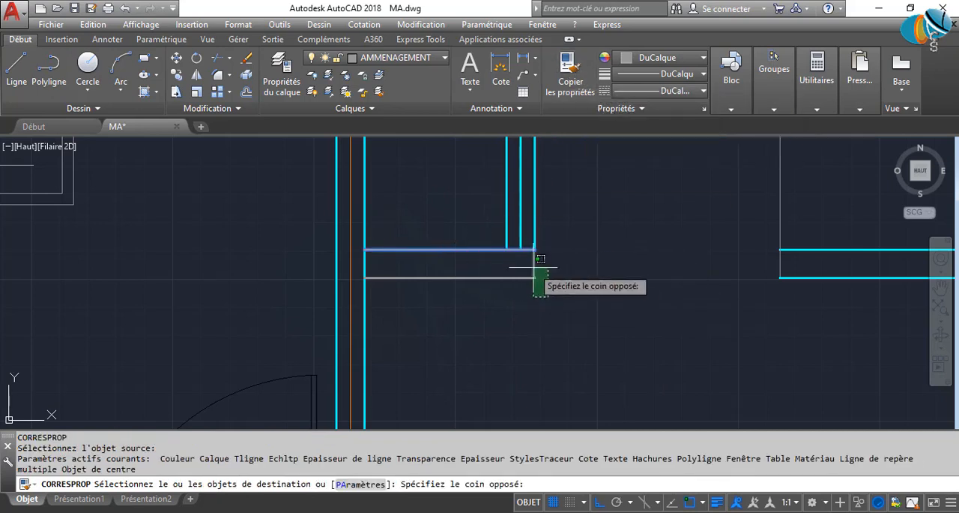
{"action": "left_click", "coordinate": [523, 255]}
{"action": "middle_click_drag", "start_coordinate": [334, 323], "coordinate": [685, 280]}
Match the short closing lines of the upper-left and lower-left closets to the same end panel line properties.
{"action": "scroll", "coordinate": [360, 292], "scroll_direction": "down", "scroll_amount": 2}
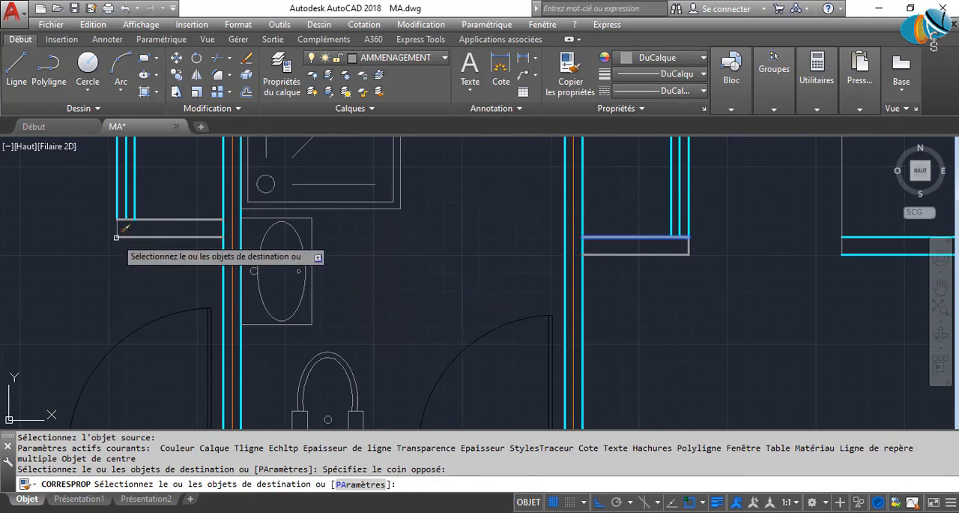
{"action": "scroll", "coordinate": [135, 240], "scroll_direction": "up", "scroll_amount": 6}
{"action": "left_click", "coordinate": [144, 260]}
{"action": "left_click", "coordinate": [96, 213]}
{"action": "scroll", "coordinate": [313, 261], "scroll_direction": "down", "scroll_amount": 8}
{"action": "middle_click_drag", "start_coordinate": [311, 309], "coordinate": [425, 183]}
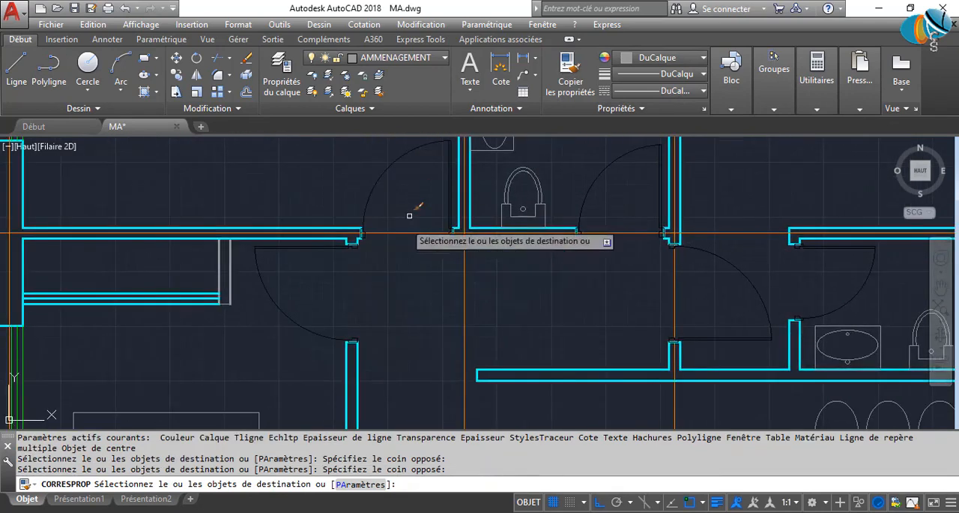
{"action": "scroll", "coordinate": [205, 291], "scroll_direction": "up", "scroll_amount": 6}
{"action": "left_click", "coordinate": [328, 351]}
{"action": "left_click", "coordinate": [293, 306]}
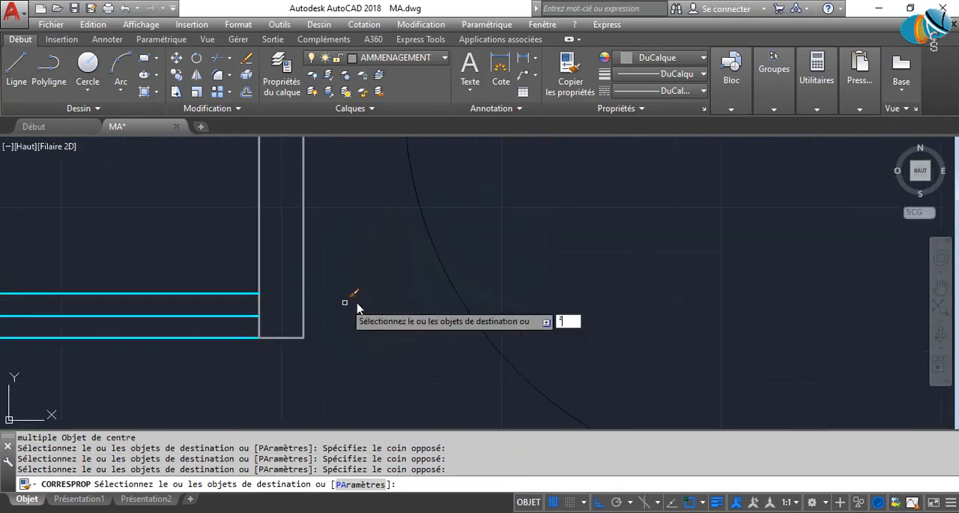
{"action": "key", "text": "Escape"}
{"action": "key", "text": "Escape"}
{"action": "key", "text": "Escape"}
Draw a diagonal line across the upper-left bedroom's closet, from its innermost door line's lower end to the opposite upper wall corner.
{"action": "scroll", "coordinate": [424, 300], "scroll_direction": "down", "scroll_amount": 5}
{"action": "scroll", "coordinate": [477, 283], "scroll_direction": "up", "scroll_amount": 6}
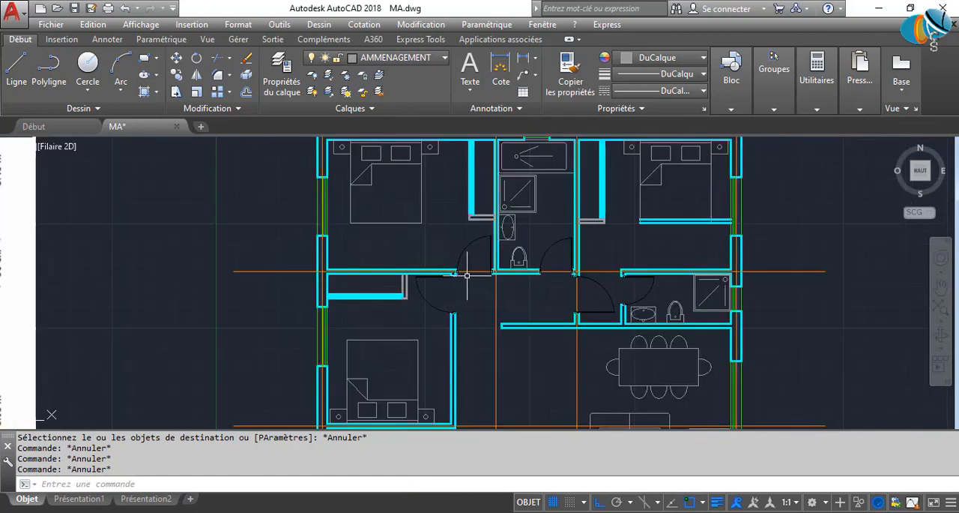
{"action": "scroll", "coordinate": [547, 259], "scroll_direction": "up", "scroll_amount": 8}
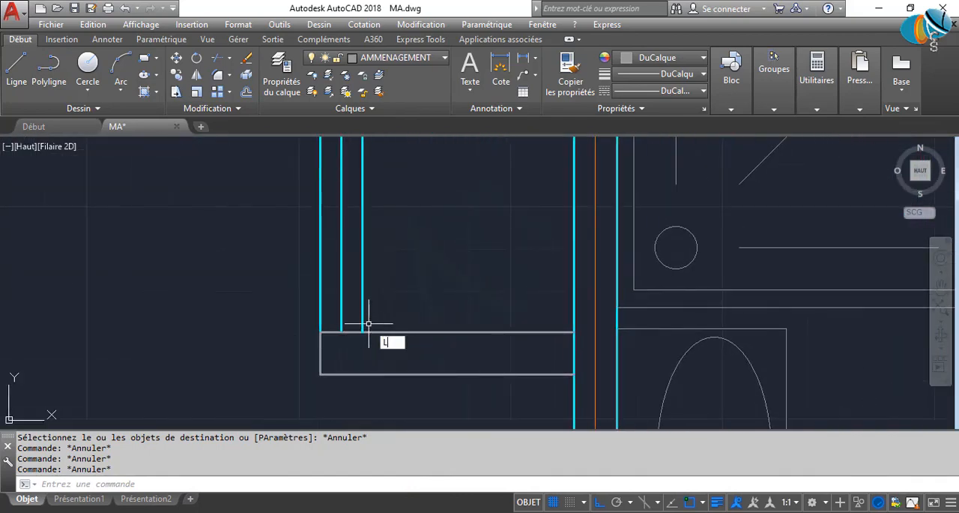
{"action": "key", "text": "Return"}
{"action": "left_click", "coordinate": [362, 331]}
{"action": "scroll", "coordinate": [434, 255], "scroll_direction": "down", "scroll_amount": 5}
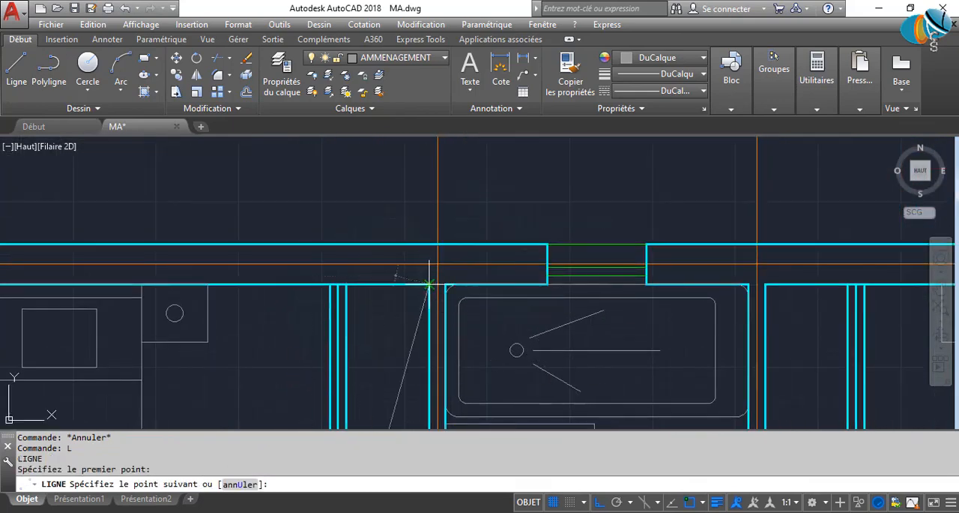
{"action": "left_click", "coordinate": [429, 285]}
{"action": "key", "text": "Return"}
{"action": "key", "text": "Return"}
Draw the opposite diagonal of the upper-left bedroom's closet, from the innermost door line's upper end to the lower wall corner.
{"action": "left_click", "coordinate": [347, 285]}
{"action": "middle_click_drag", "start_coordinate": [398, 378], "coordinate": [386, 173]}
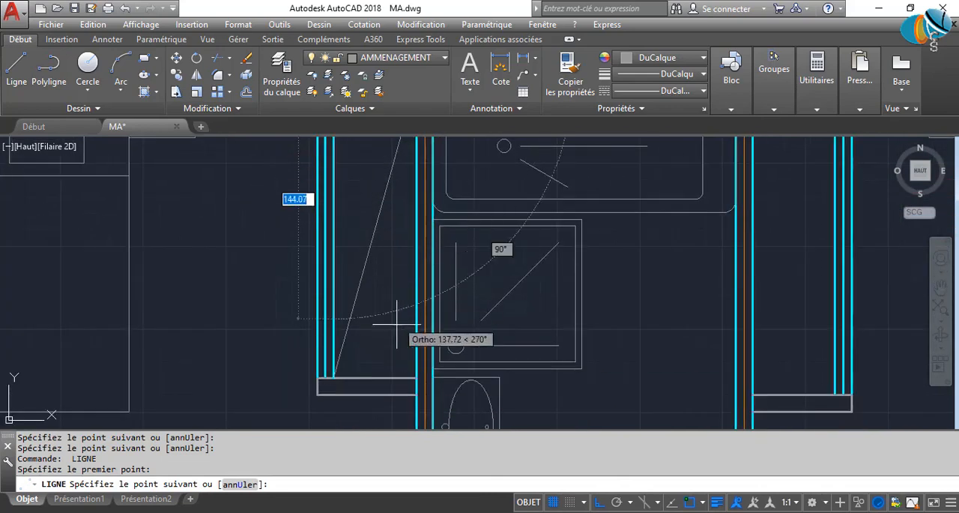
{"action": "left_click", "coordinate": [416, 378]}
{"action": "key", "text": "Return"}
{"action": "key", "text": "Return"}
Draw a diagonal across the upper-right bedroom's closet, from the upper wall corner to the innermost door line's lower end.
{"action": "middle_click_drag", "start_coordinate": [632, 324], "coordinate": [236, 378]}
{"action": "middle_click_drag", "start_coordinate": [329, 278], "coordinate": [313, 432]}
{"action": "left_click", "coordinate": [339, 288]}
{"action": "middle_click_drag", "start_coordinate": [370, 395], "coordinate": [385, 203]}
{"action": "middle_click_drag", "start_coordinate": [390, 344], "coordinate": [391, 238]}
{"action": "left_click", "coordinate": [436, 305]}
{"action": "key", "text": "Return"}
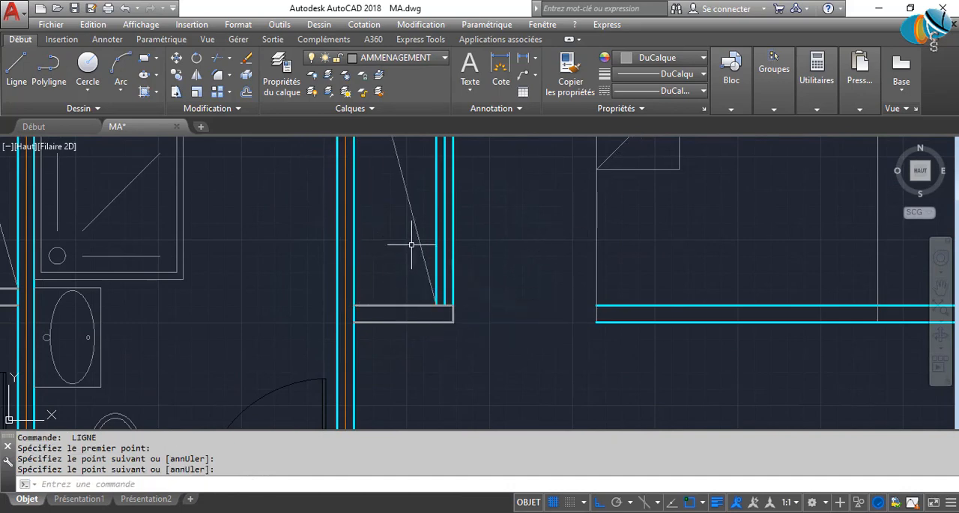
Draw the crossing diagonal in the upper-right bedroom's closet, from the lower wall corner to the innermost door line's upper end.
{"action": "key", "text": "Return"}
{"action": "middle_click_drag", "start_coordinate": [375, 265], "coordinate": [359, 418]}
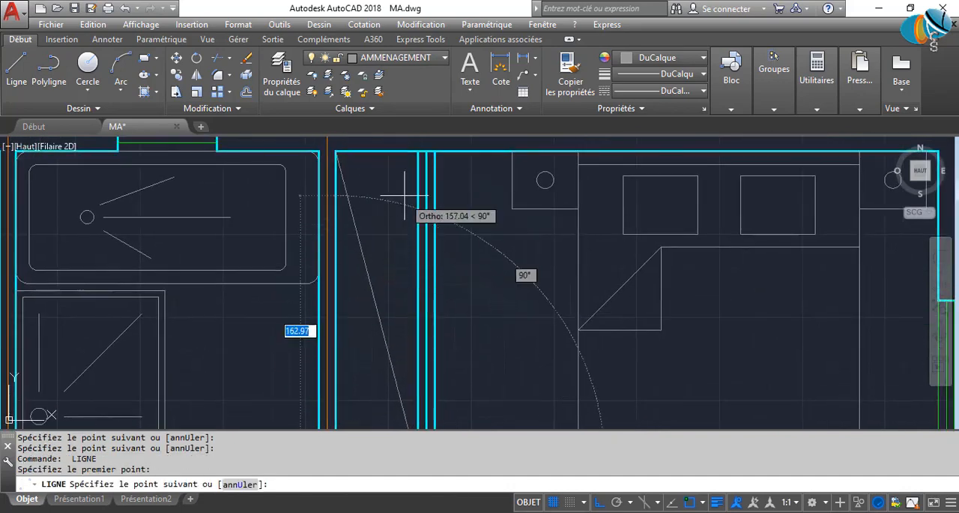
{"action": "middle_click_drag", "start_coordinate": [417, 176], "coordinate": [393, 293]}
{"action": "key", "text": "Return"}
Draw a diagonal across the lower-left bedroom's closet, from its upper-left wall corner to where the innermost door line meets the end panel.
{"action": "scroll", "coordinate": [397, 360], "scroll_direction": "down", "scroll_amount": 4}
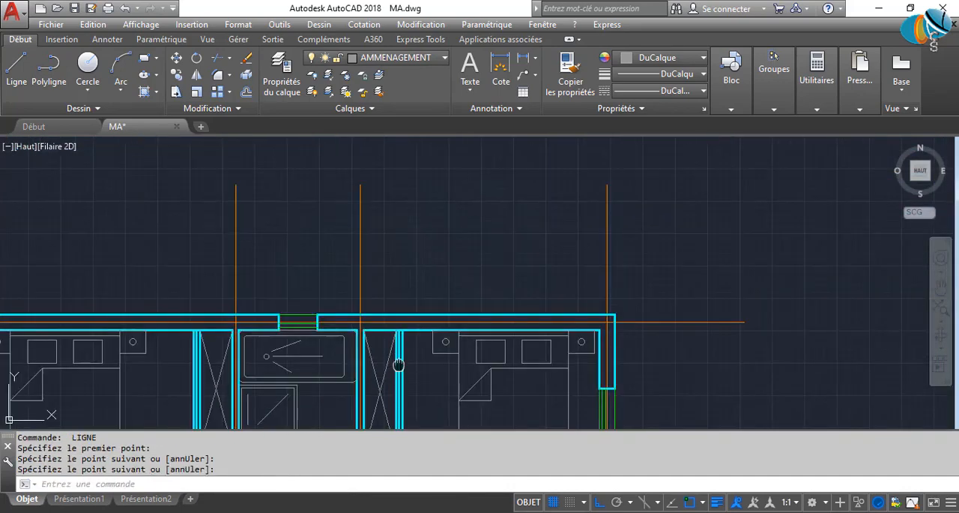
{"action": "scroll", "coordinate": [435, 270], "scroll_direction": "up", "scroll_amount": 4}
{"action": "scroll", "coordinate": [359, 200], "scroll_direction": "up", "scroll_amount": 3}
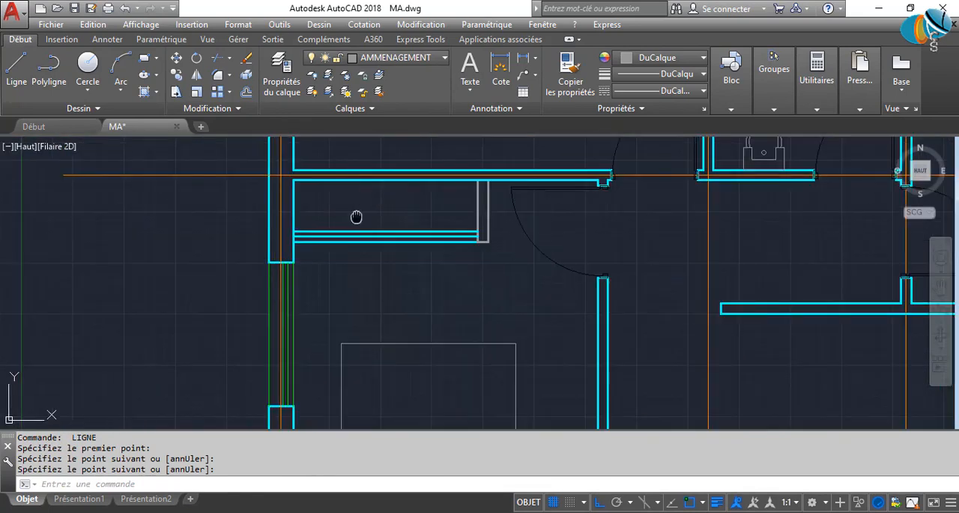
{"action": "key", "text": "Return"}
{"action": "left_click", "coordinate": [298, 260]}
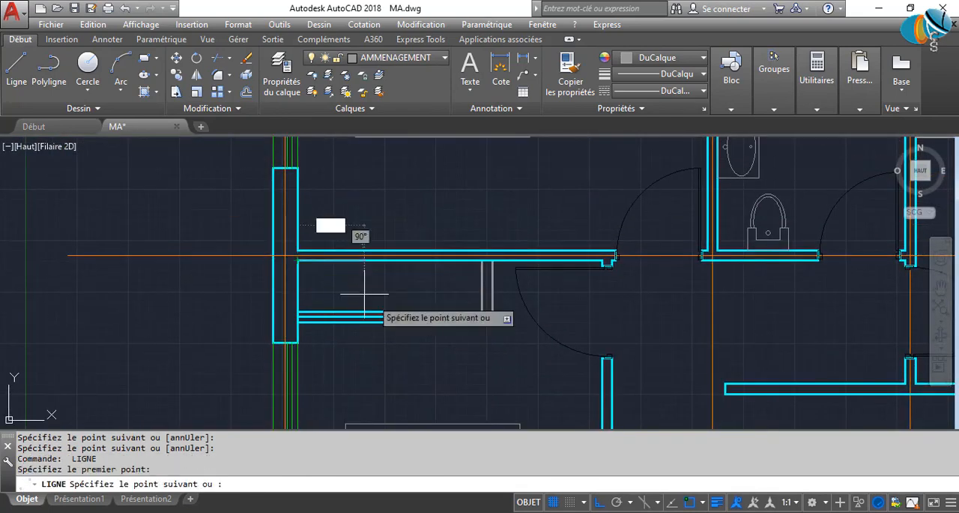
{"action": "left_click", "coordinate": [480, 309]}
{"action": "key", "text": "Return"}
{"action": "key", "text": "Return"}
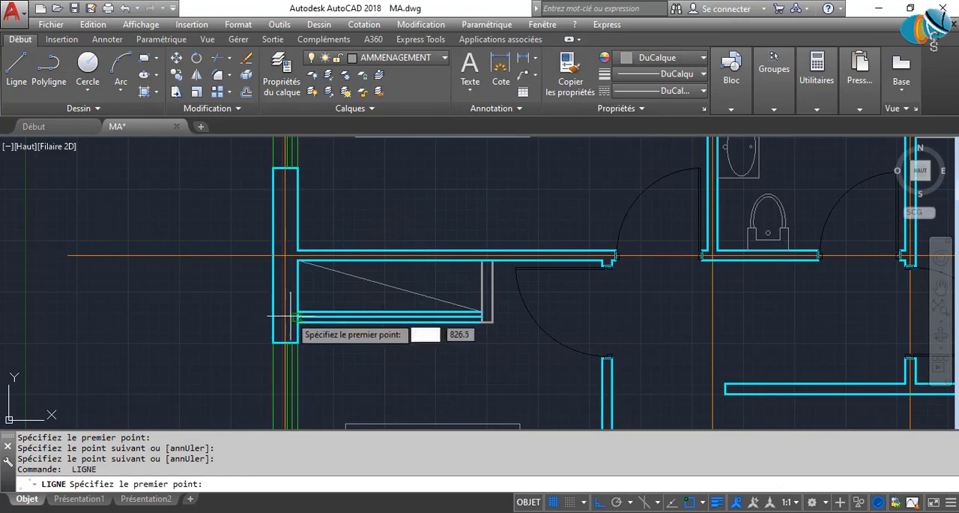
Draw the crossing diagonal in the lower-left bedroom's closet, from the innermost door line's left end to the end panel's upper corner.
{"action": "left_click", "coordinate": [298, 276]}
{"action": "middle_click_drag", "start_coordinate": [475, 277], "coordinate": [365, 307]}
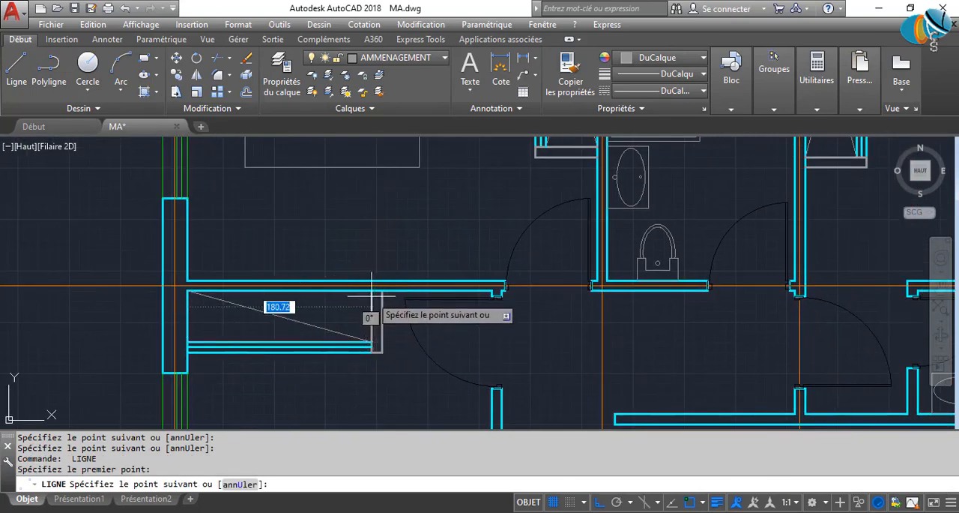
{"action": "key", "text": "Return"}
Select the parallel door lines and crossing diagonals of all three bedroom closets.
{"action": "scroll", "coordinate": [447, 326], "scroll_direction": "down", "scroll_amount": 6}
{"action": "middle_click_drag", "start_coordinate": [445, 328], "coordinate": [363, 338]}
{"action": "scroll", "coordinate": [499, 299], "scroll_direction": "up", "scroll_amount": 2}
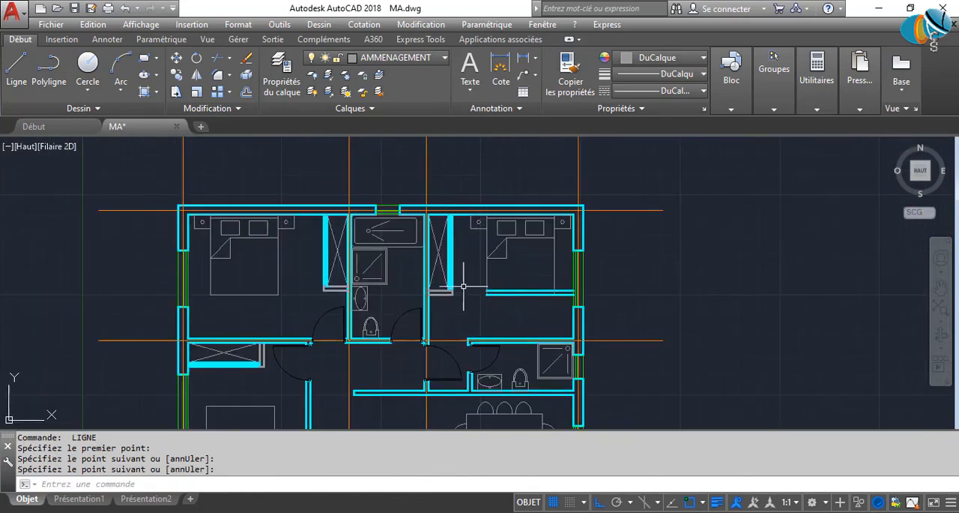
{"action": "middle_click_drag", "start_coordinate": [364, 303], "coordinate": [417, 289]}
{"action": "scroll", "coordinate": [417, 289], "scroll_direction": "down", "scroll_amount": 1}
{"action": "scroll", "coordinate": [332, 325], "scroll_direction": "up", "scroll_amount": 4}
{"action": "left_click", "coordinate": [351, 339]}
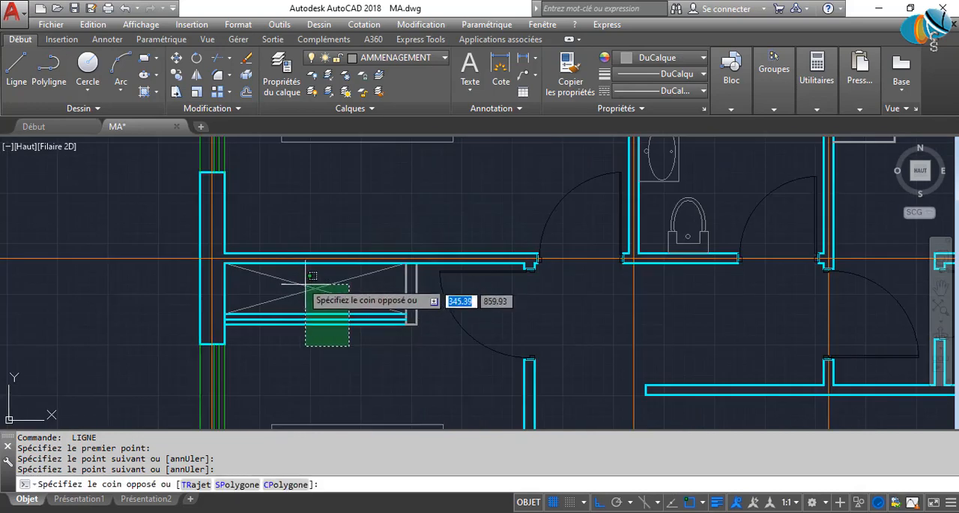
{"action": "left_click", "coordinate": [297, 264]}
{"action": "scroll", "coordinate": [450, 320], "scroll_direction": "down", "scroll_amount": 5}
{"action": "scroll", "coordinate": [471, 263], "scroll_direction": "up", "scroll_amount": 6}
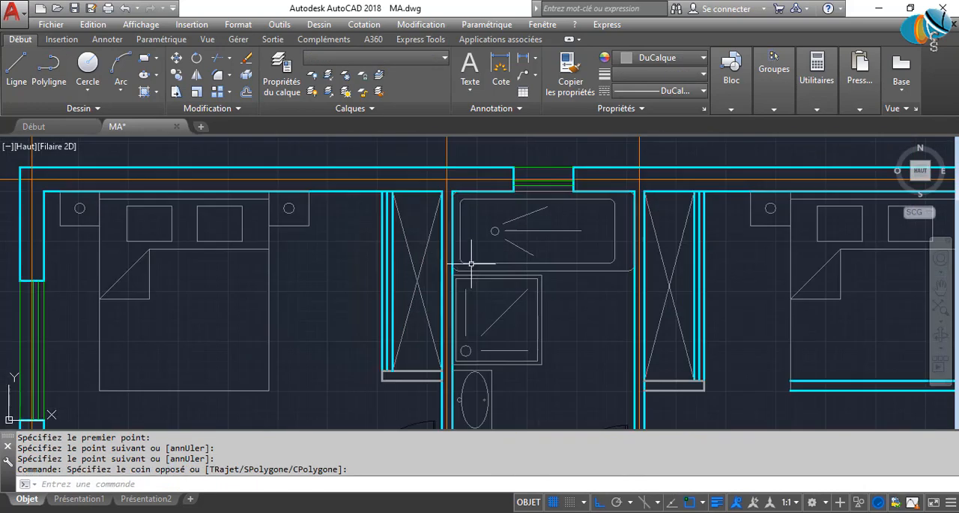
{"action": "left_click", "coordinate": [422, 290]}
{"action": "left_click", "coordinate": [631, 262]}
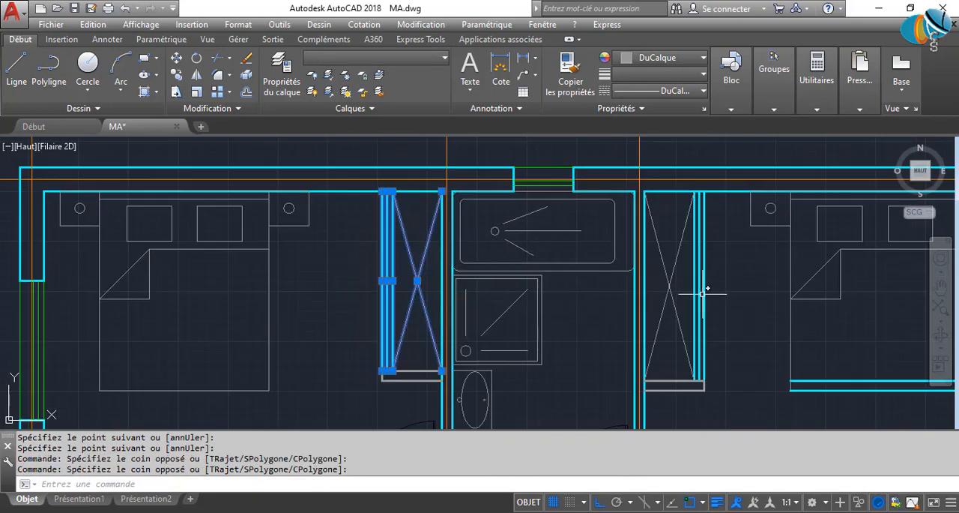
{"action": "left_click", "coordinate": [703, 293]}
{"action": "left_click", "coordinate": [659, 268]}
{"action": "scroll", "coordinate": [475, 263], "scroll_direction": "down", "scroll_amount": 4}
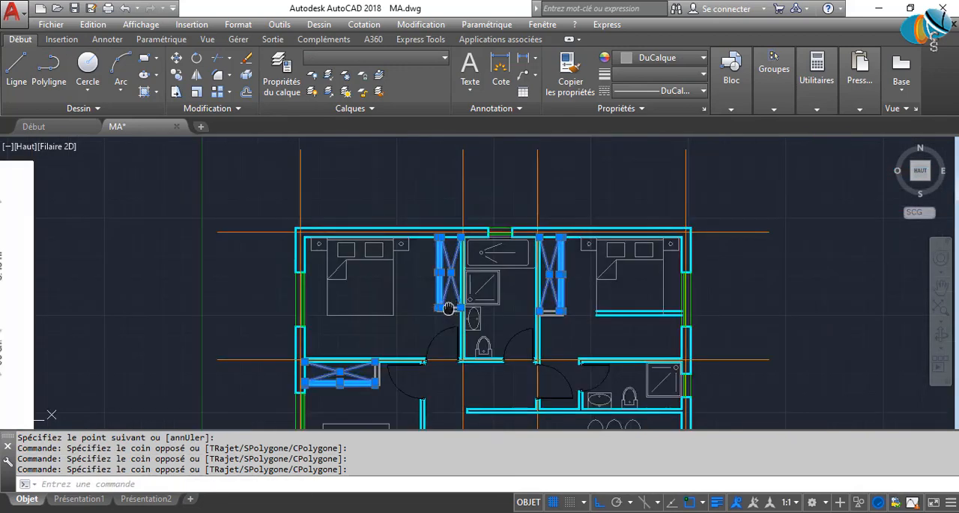
{"action": "middle_click_drag", "start_coordinate": [447, 308], "coordinate": [512, 237]}
Try the Fenetres layer for the selected closet lines.
{"action": "left_click", "coordinate": [433, 60]}
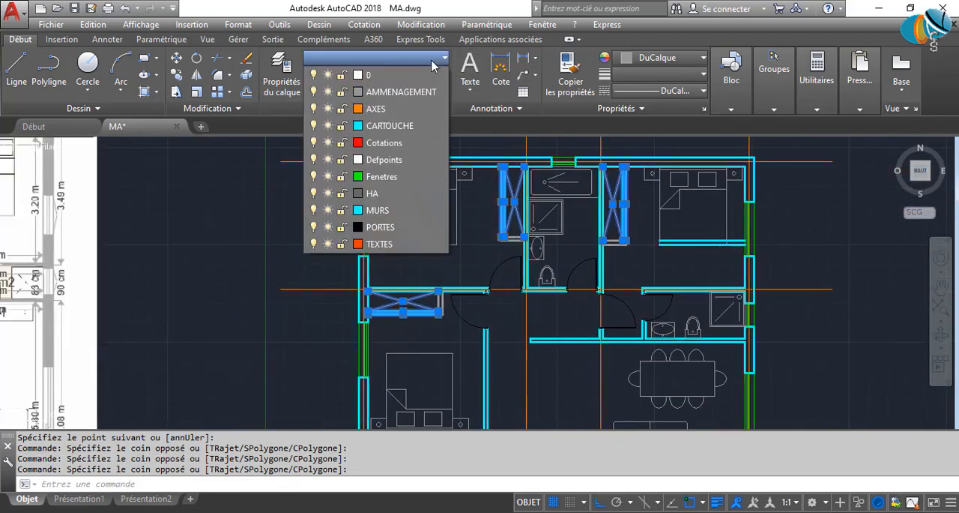
{"action": "left_click", "coordinate": [406, 178]}
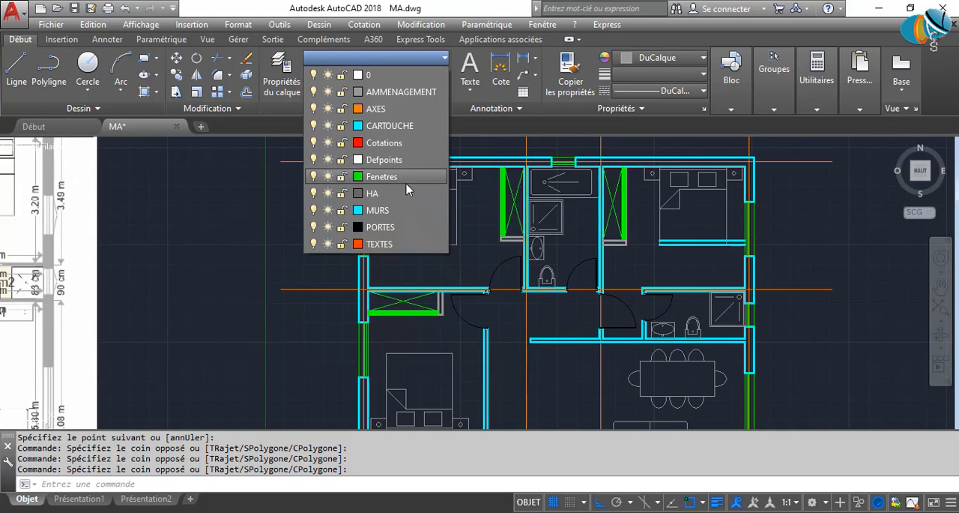
{"action": "left_click", "coordinate": [657, 62]}
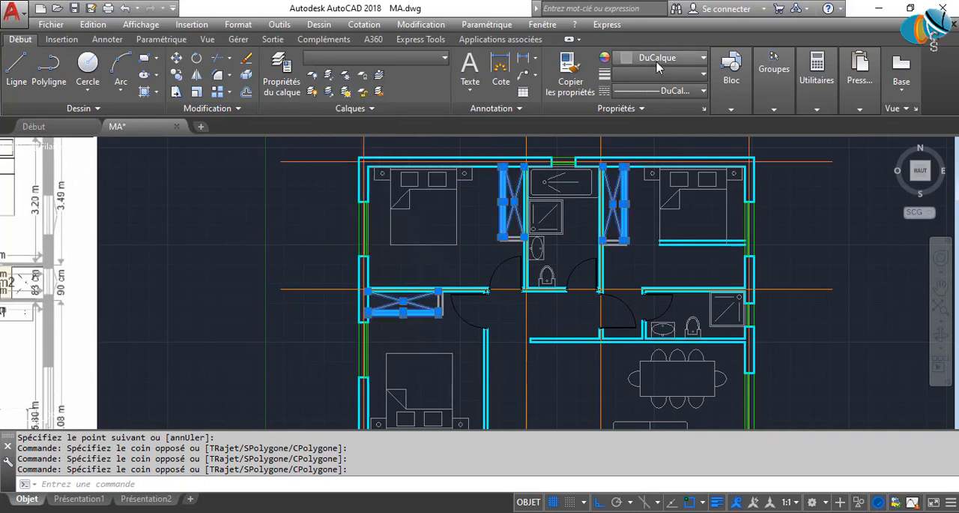
{"action": "left_click", "coordinate": [661, 60]}
{"action": "left_click", "coordinate": [393, 54]}
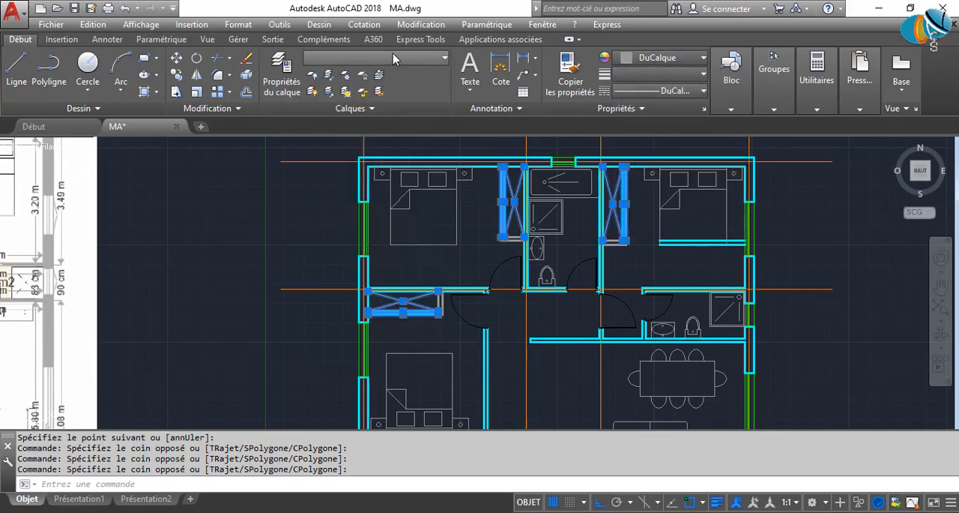
Move the selected closet door lines and diagonals to the AMMENAGEMENT layer and set their colour to green 19,155,72.
{"action": "left_click", "coordinate": [393, 54]}
{"action": "left_click", "coordinate": [382, 90]}
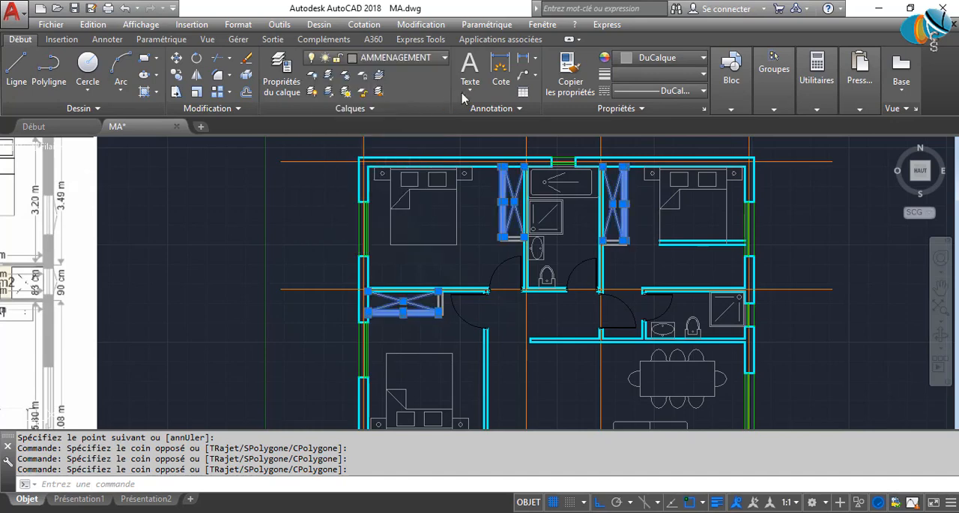
{"action": "left_click", "coordinate": [657, 60]}
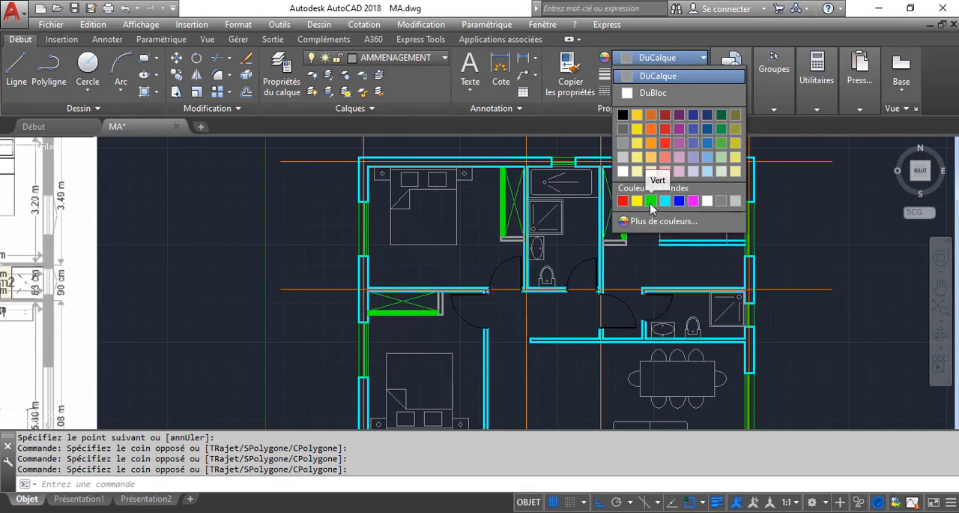
{"action": "left_click", "coordinate": [722, 129]}
{"action": "key", "text": "Escape"}
{"action": "key", "text": "Escape"}
Check the recoloured closets against the whole floor plan and save the drawing.
{"action": "scroll", "coordinate": [420, 310], "scroll_direction": "up", "scroll_amount": 8}
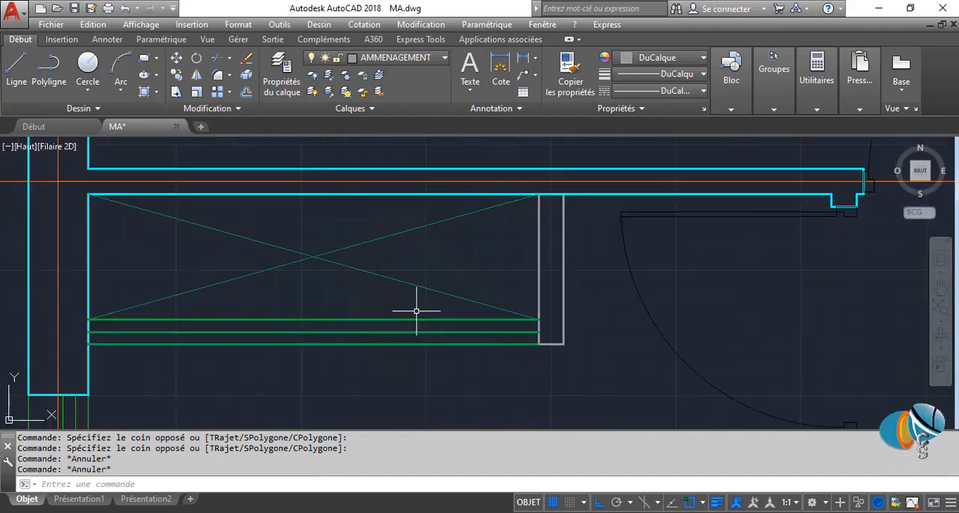
{"action": "middle_click_drag", "start_coordinate": [472, 343], "coordinate": [490, 243]}
{"action": "scroll", "coordinate": [490, 241], "scroll_direction": "down", "scroll_amount": 10}
{"action": "middle_click_drag", "start_coordinate": [541, 263], "coordinate": [355, 276]}
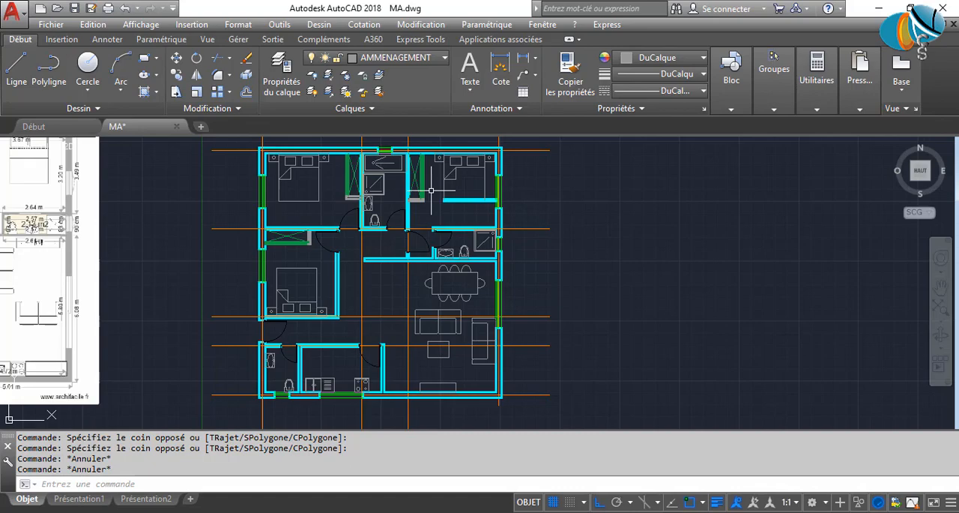
{"action": "key", "text": "ctrl+s"}
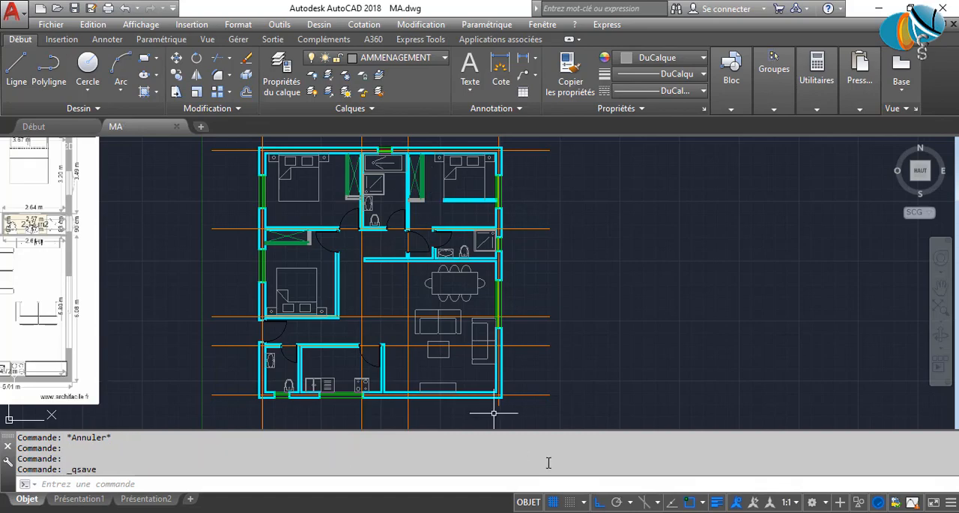